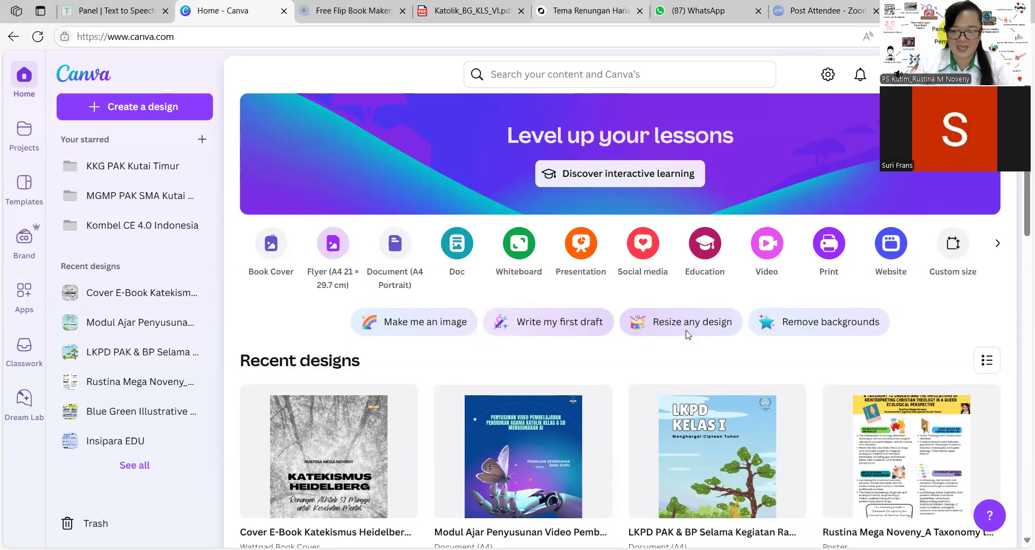
Look through the recent designs on the Canva home page, from the e-book cover to the logo design
scroll(680, 340, down, 1)
scroll(680, 342, down, 1)
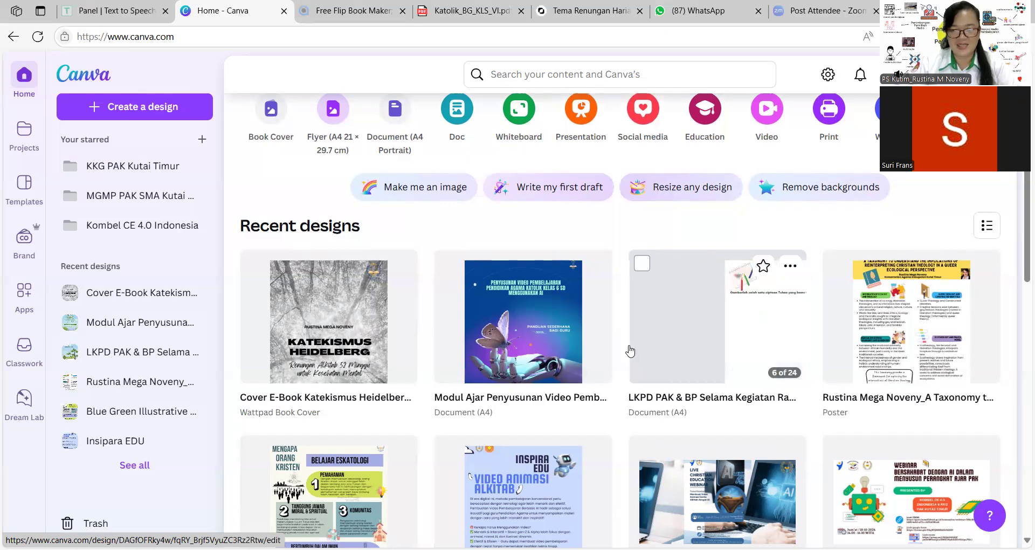
scroll(629, 351, down, 3)
scroll(658, 296, down, 2)
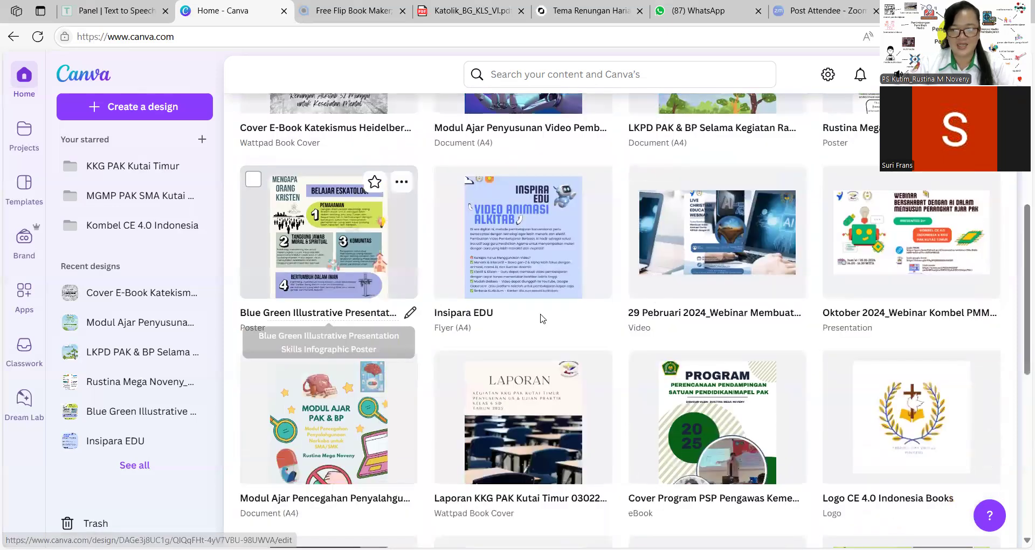
scroll(540, 319, up, 4)
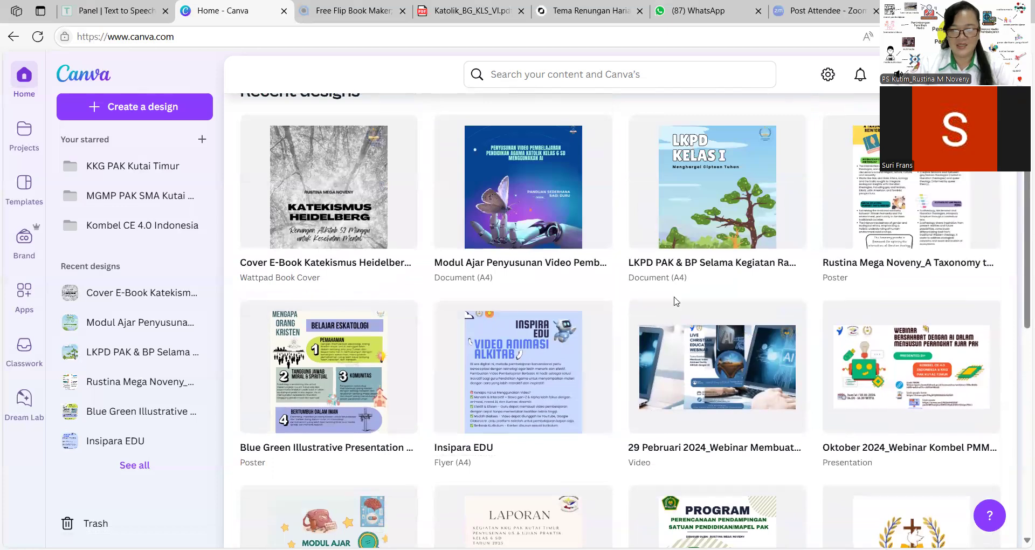
scroll(676, 301, down, 1)
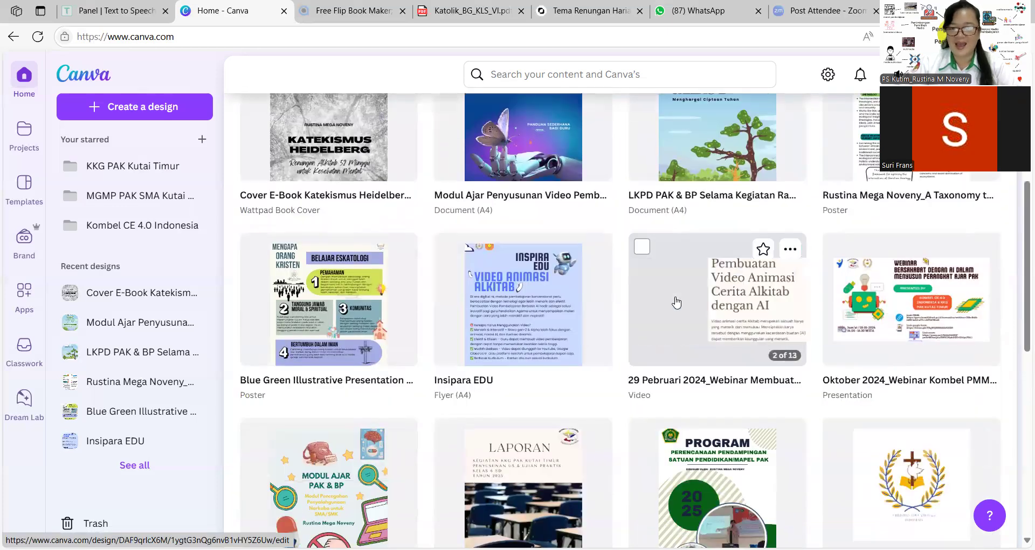
scroll(676, 301, up, 1)
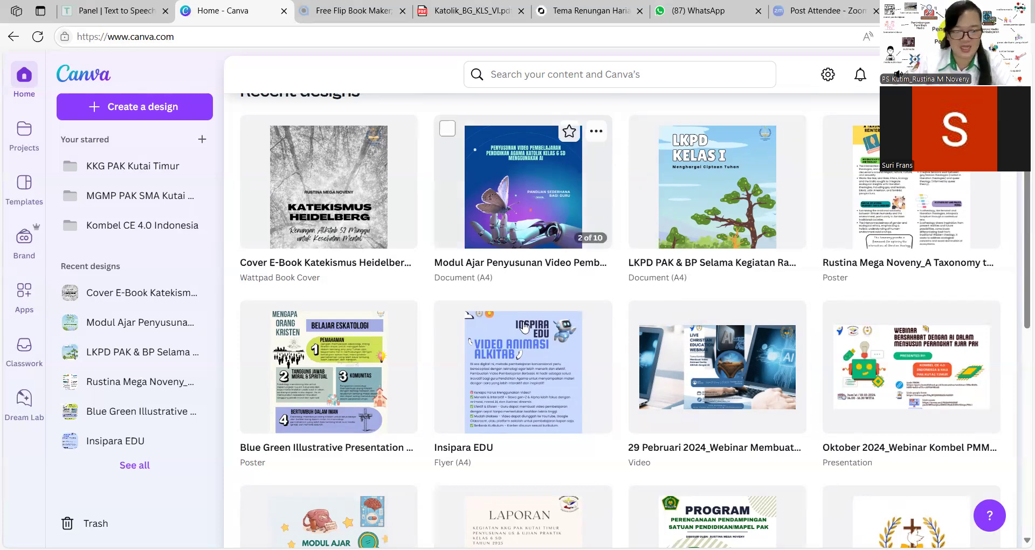
scroll(391, 374, down, 1)
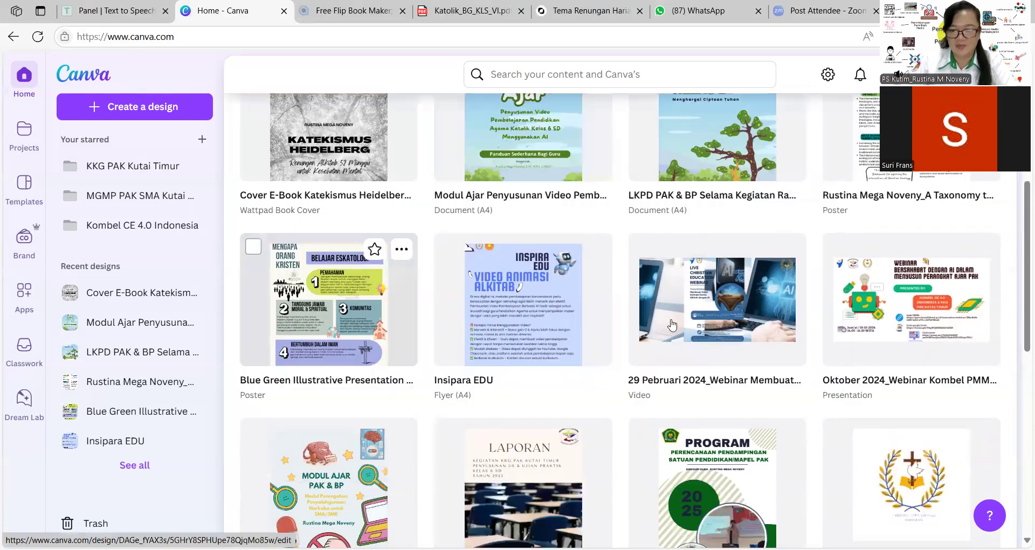
scroll(658, 332, down, 2)
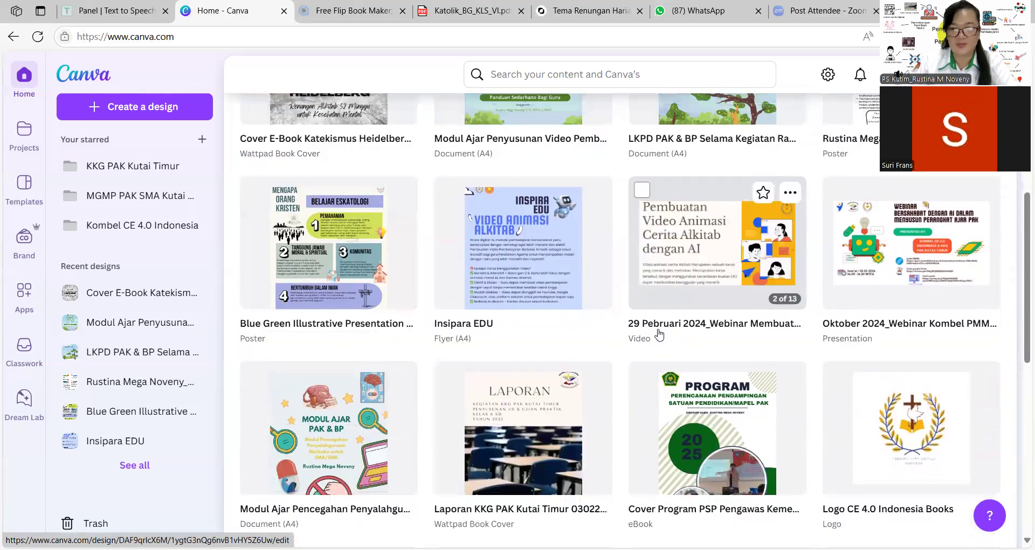
scroll(658, 332, up, 4)
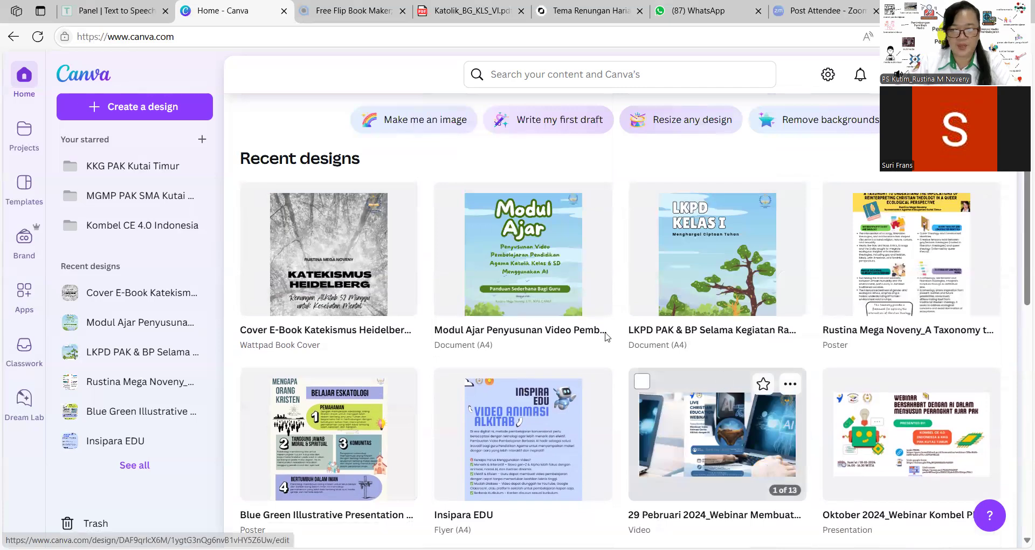
Open the Modul Ajar Penyusunan Video design in the browser instead of the desktop app and view its cover page
click(534, 268)
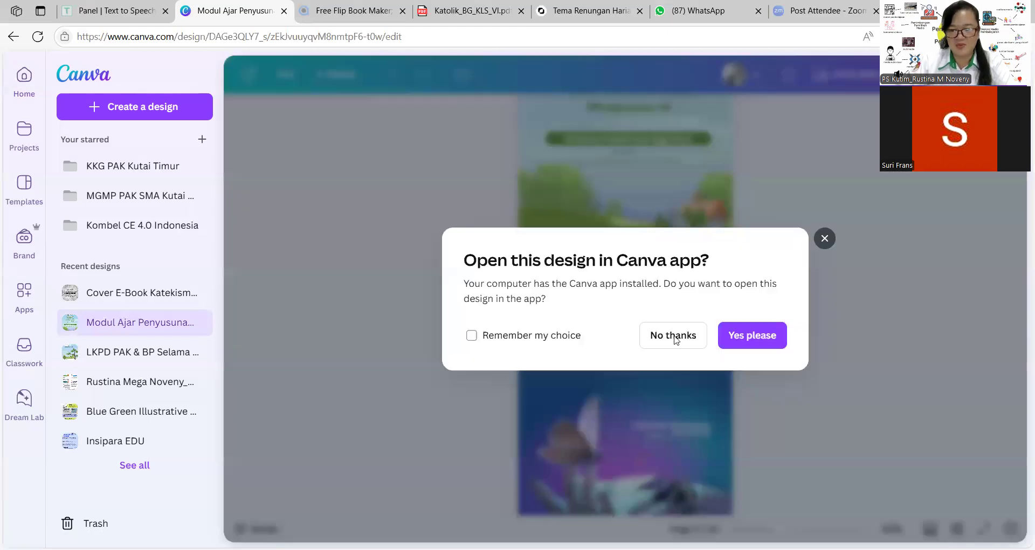
click(674, 335)
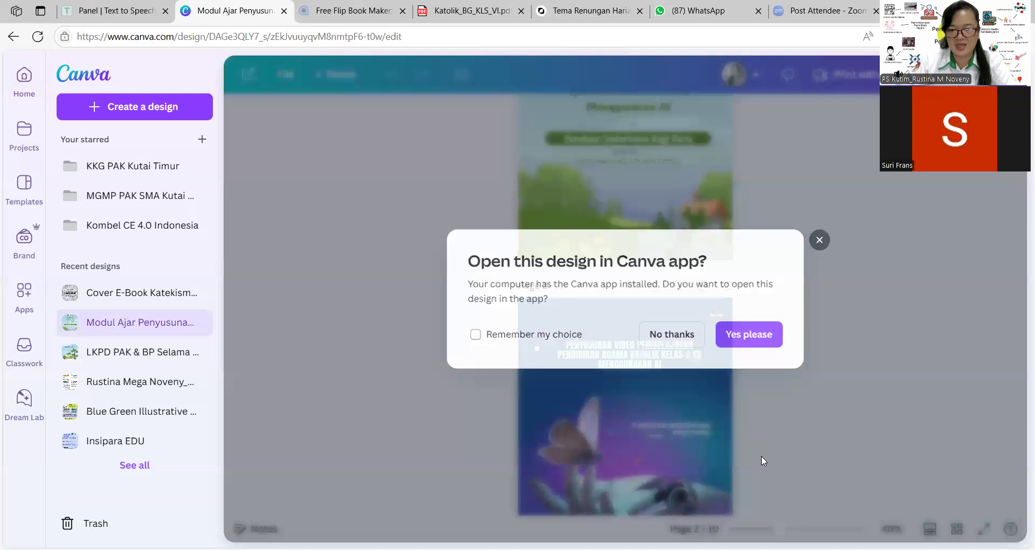
scroll(881, 442, up, 3)
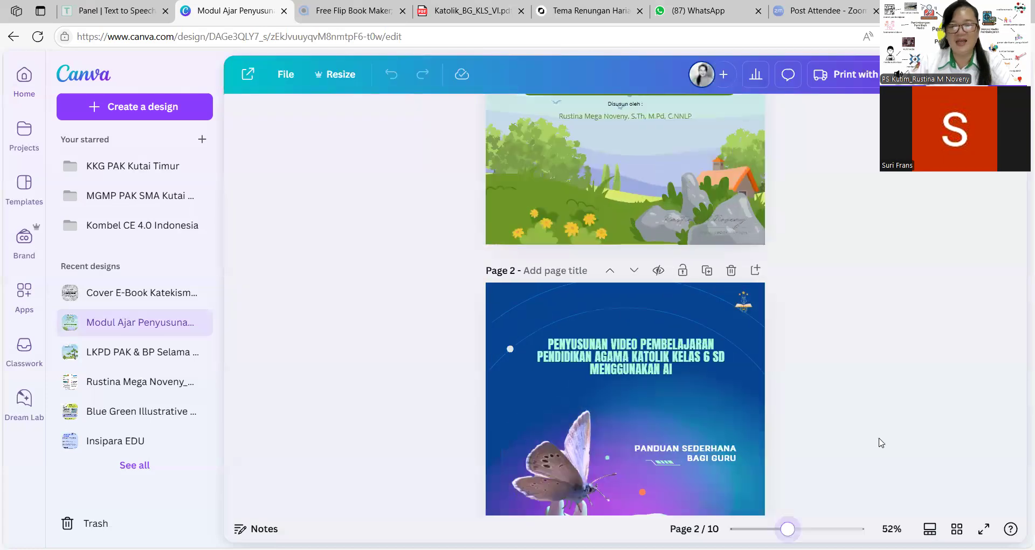
scroll(855, 416, up, 5)
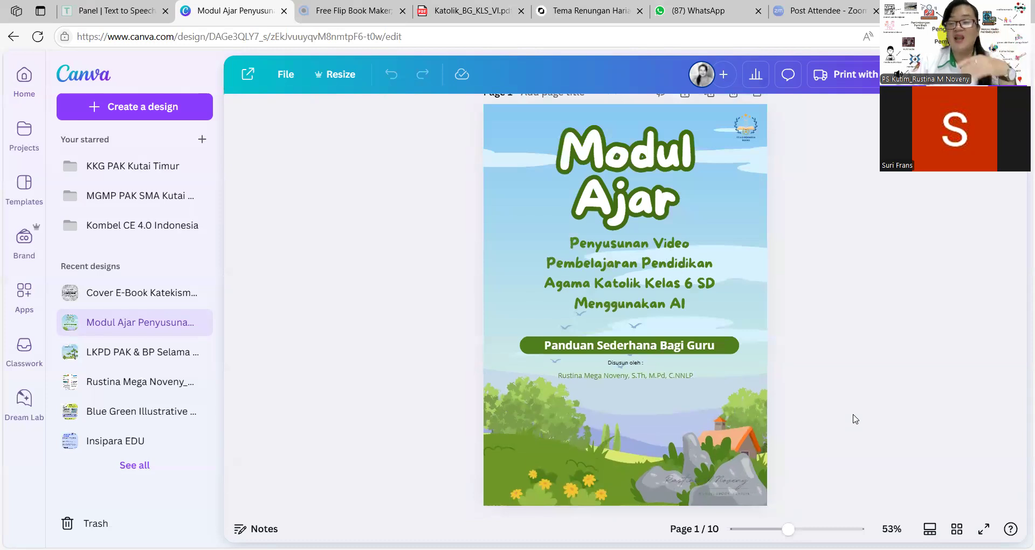
scroll(852, 418, up, 1)
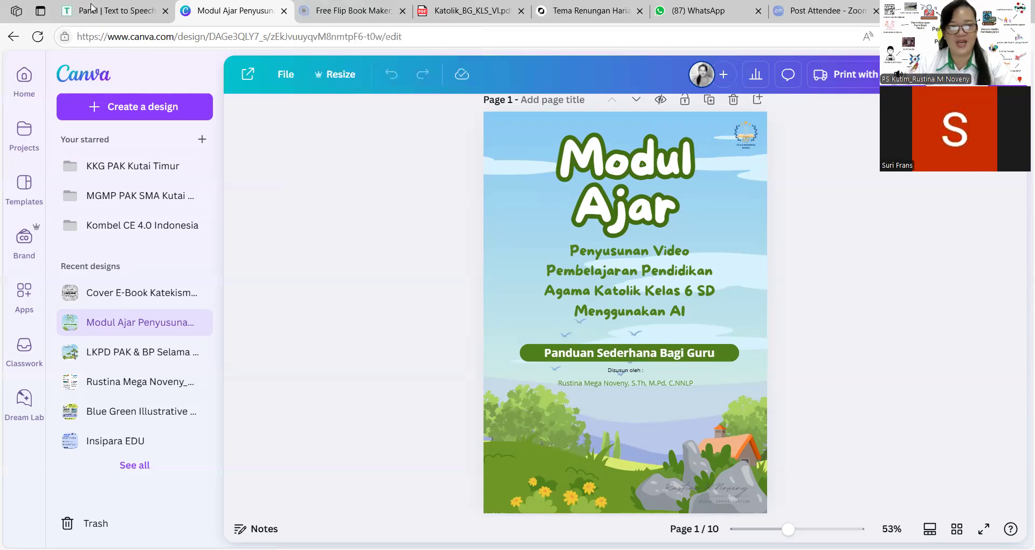
View the AnyFlip site, switch to the Prosa Text to Speech panel and dismiss its user satisfaction survey
mouse_move(90, 16)
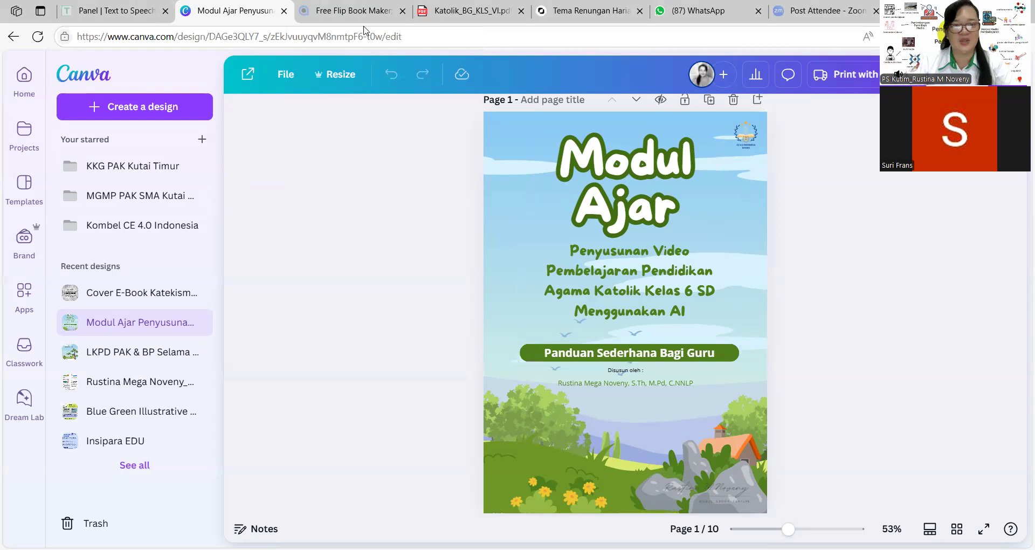
click(345, 5)
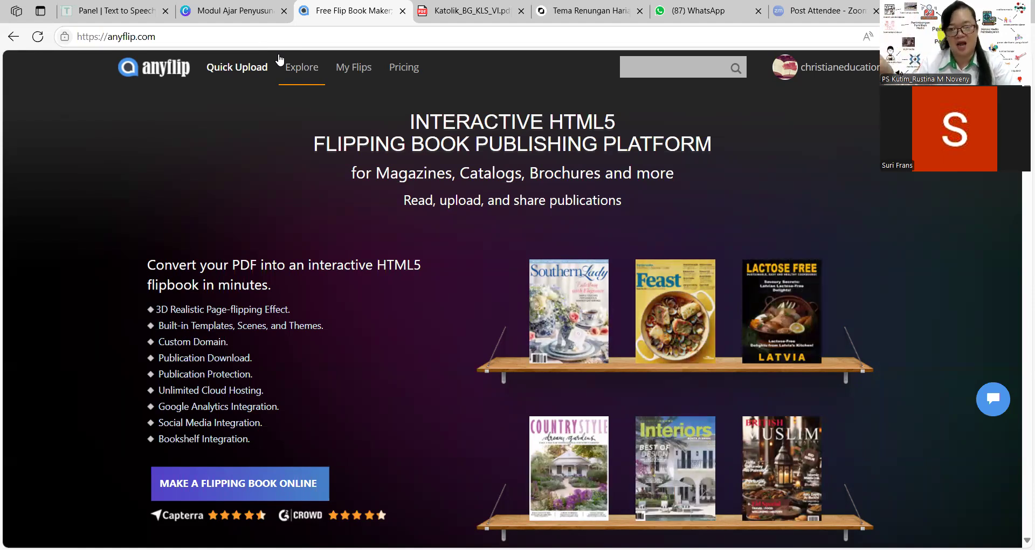
click(110, 13)
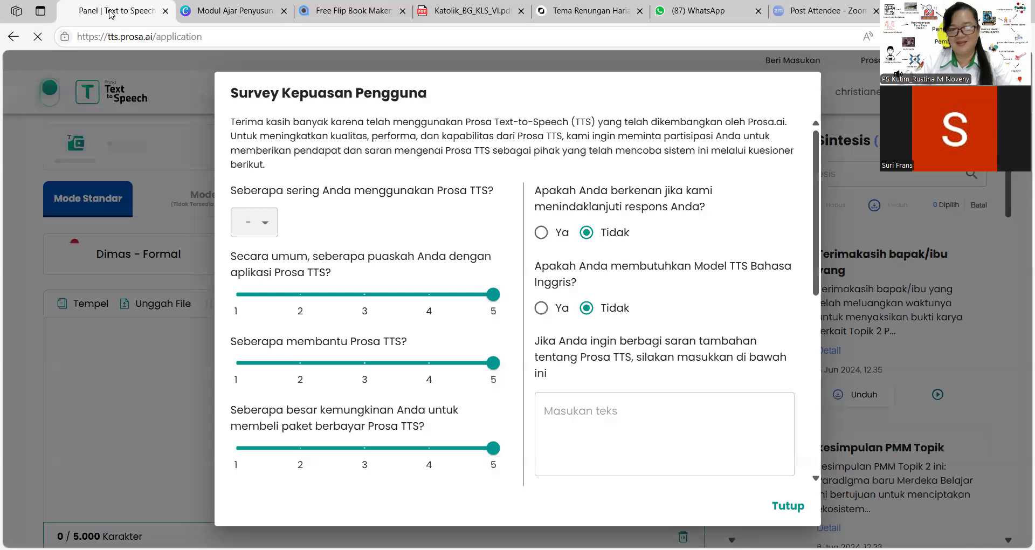
click(785, 507)
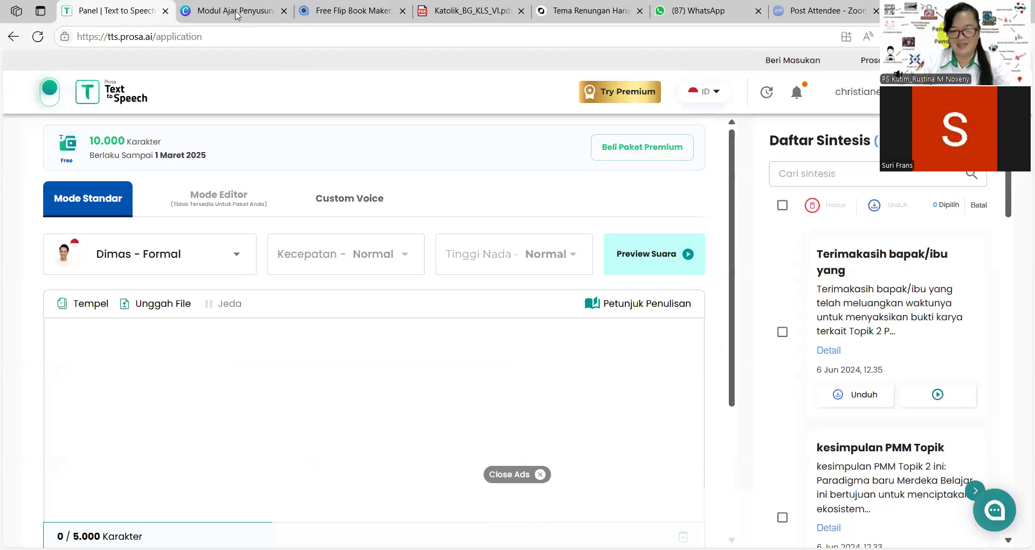
Switch back to Canva, return from the Modul Ajar design to the home page and review the recent designs
click(236, 15)
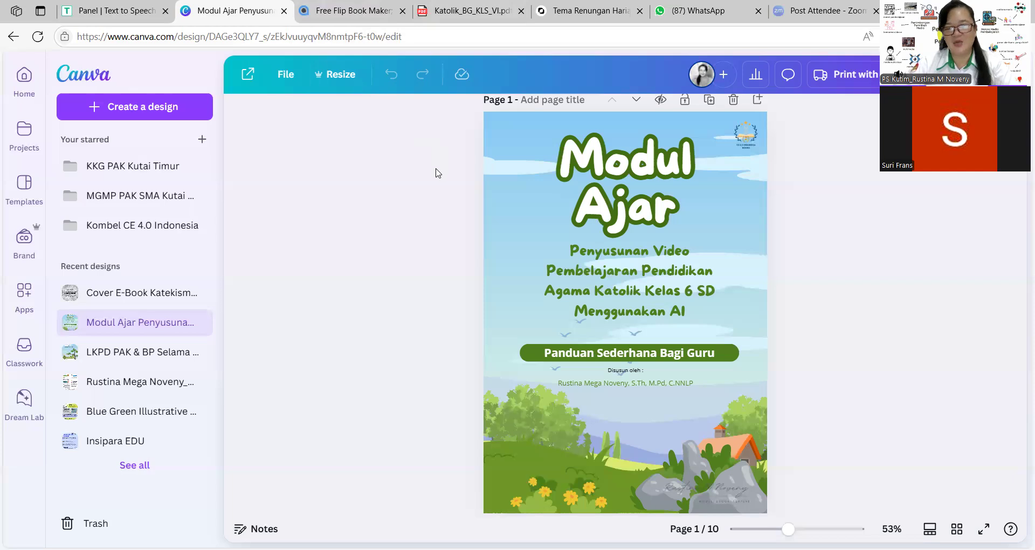
click(30, 80)
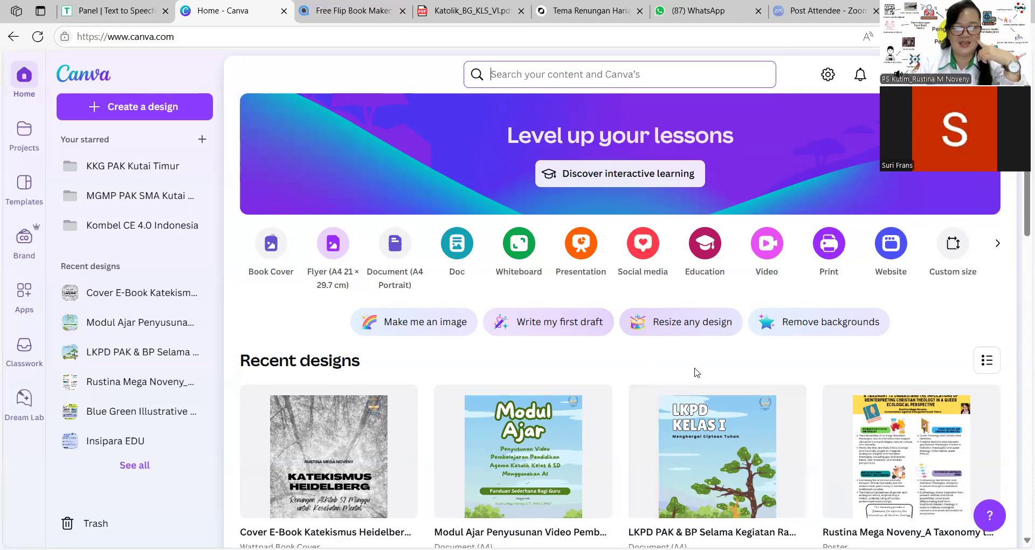
scroll(692, 366, down, 2)
scroll(690, 345, down, 1)
scroll(683, 310, down, 2)
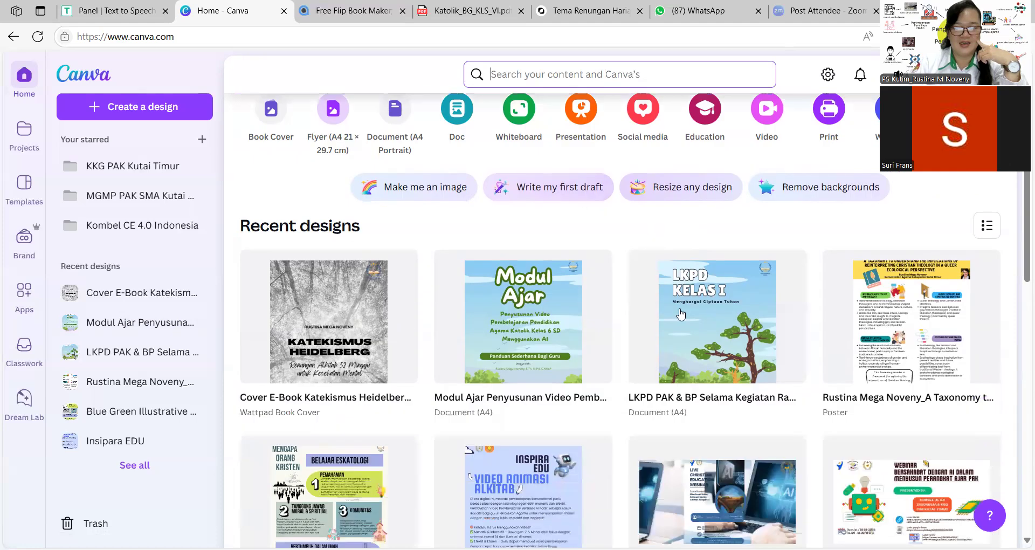
scroll(683, 306, up, 2)
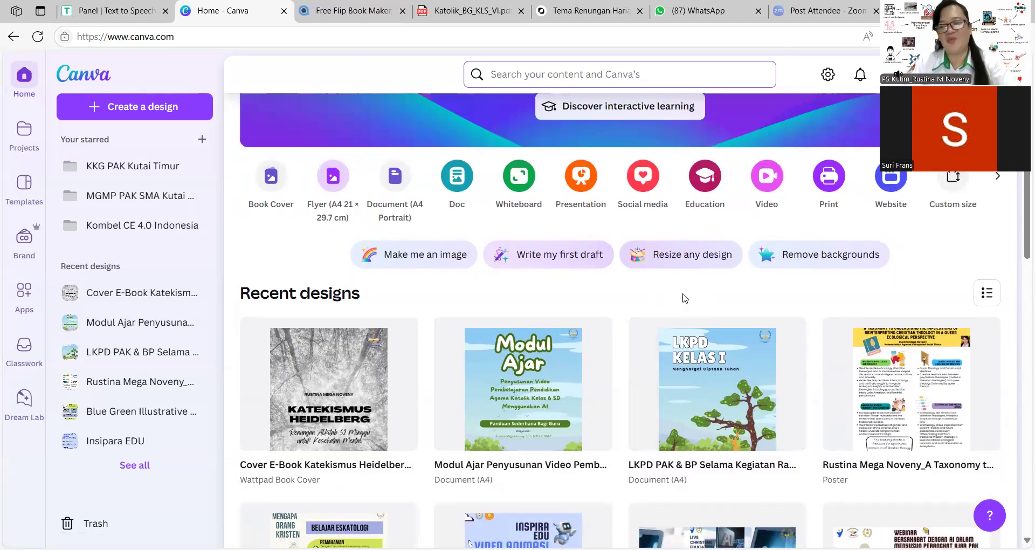
scroll(684, 307, down, 2)
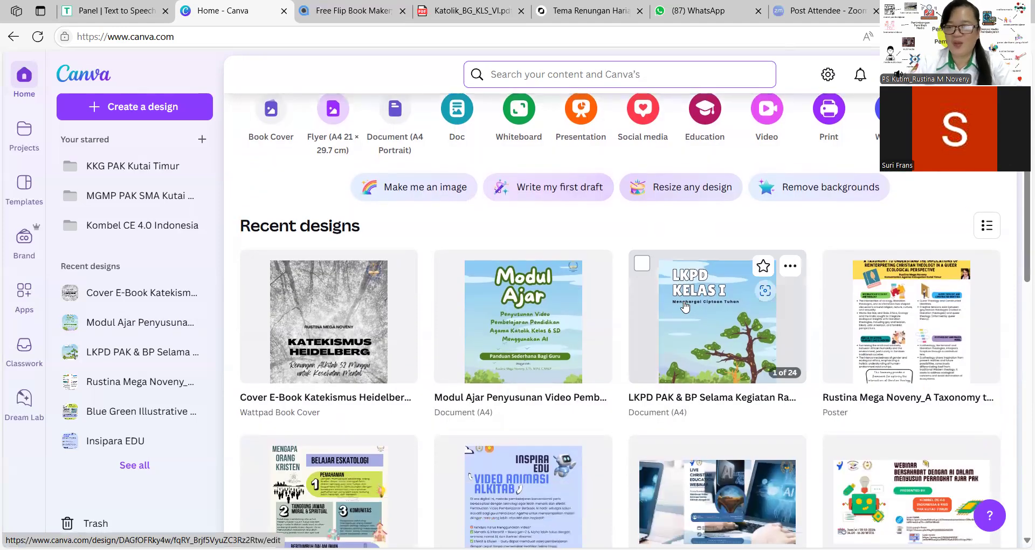
scroll(684, 307, up, 4)
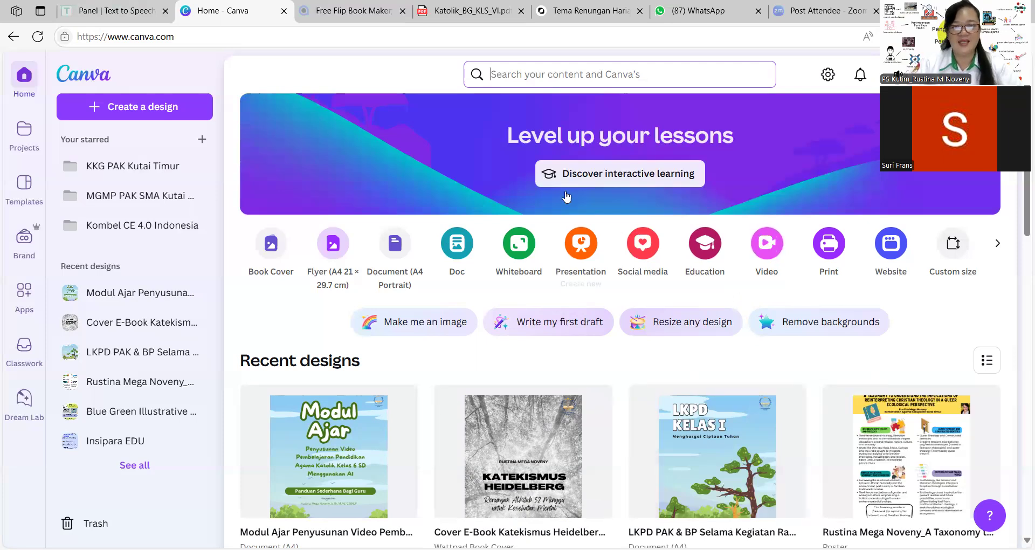
Switch to Katolik_BG_KLS_VI.pdf and go past the cover and foreword to the table of contents on page 11
click(470, 20)
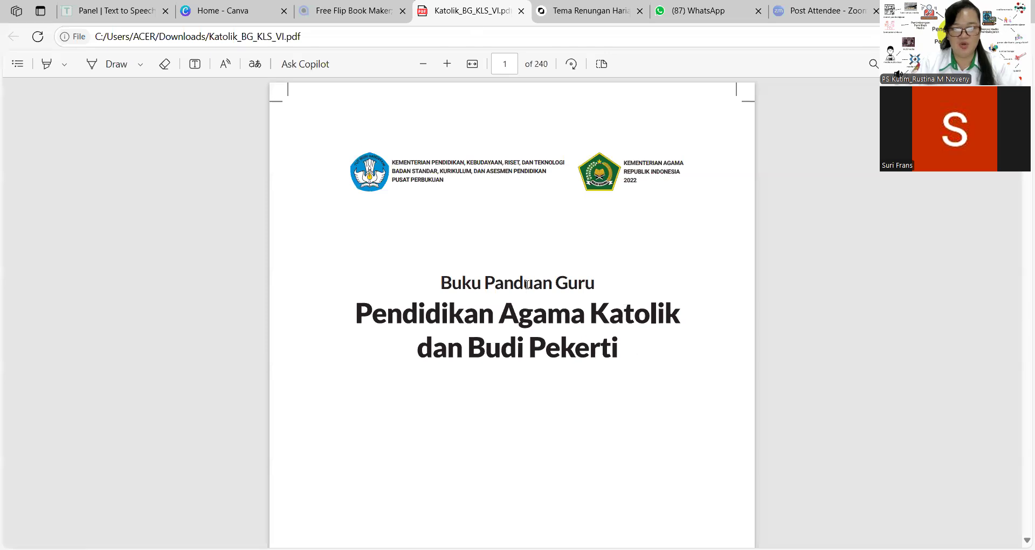
scroll(526, 289, down, 5)
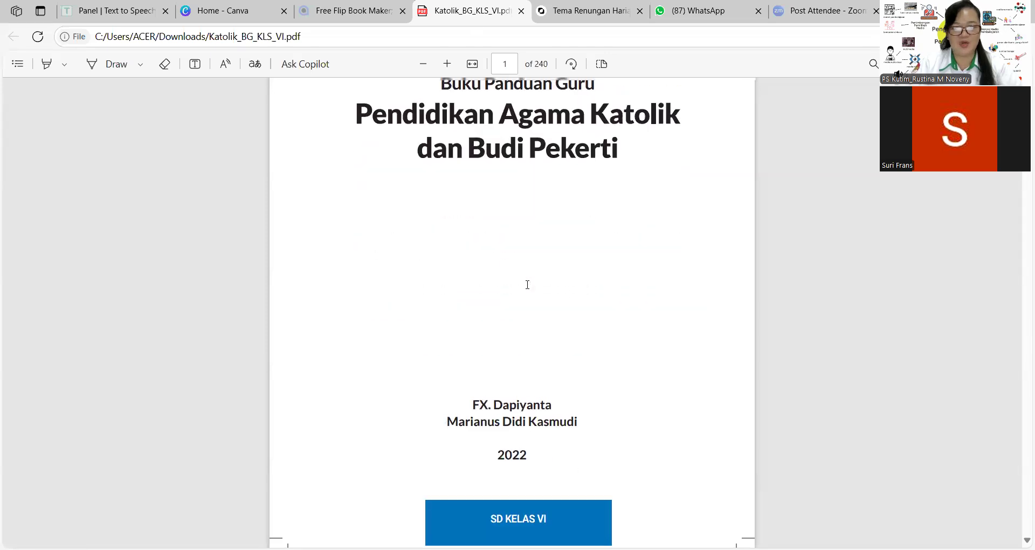
scroll(527, 285, up, 3)
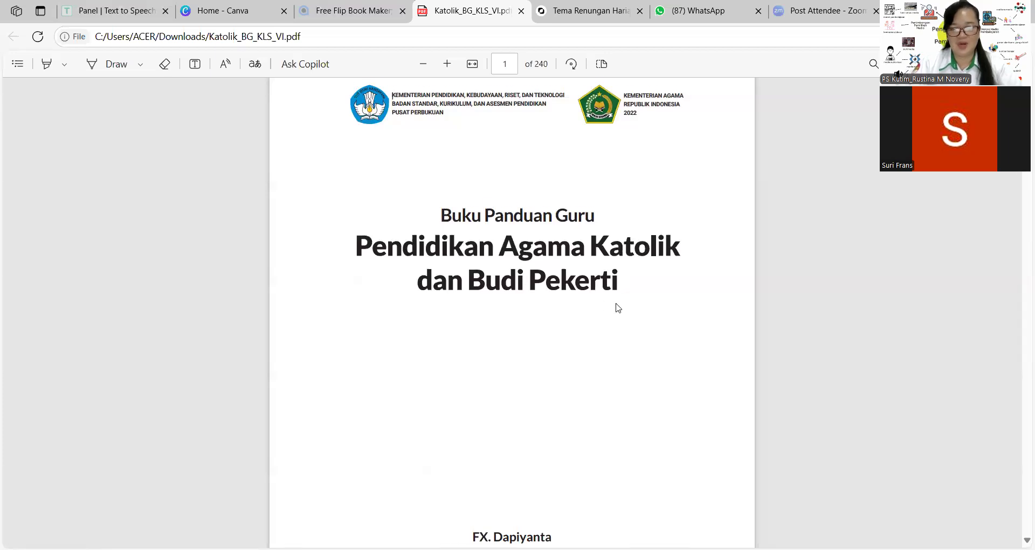
scroll(618, 307, down, 20)
scroll(618, 311, down, 20)
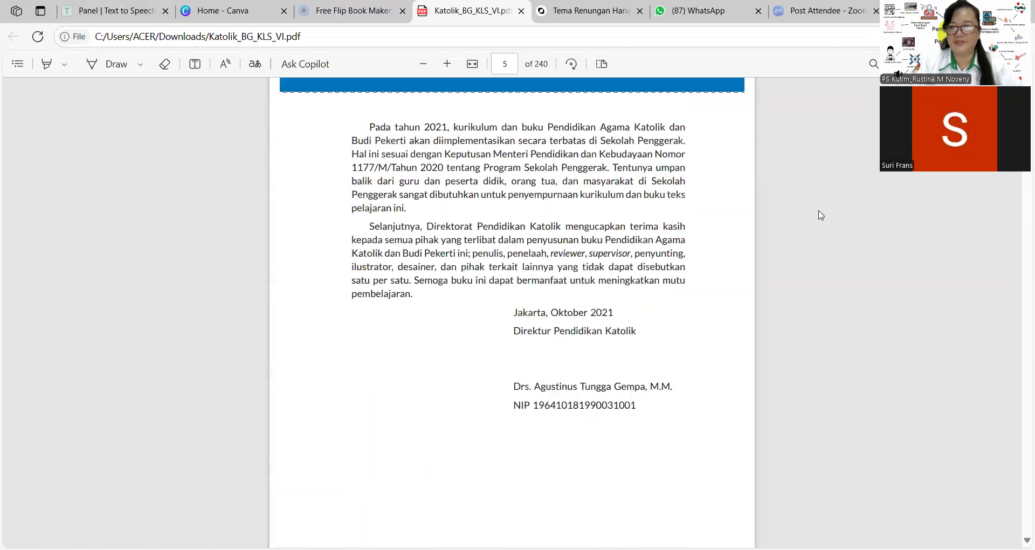
scroll(337, 118, down, 20)
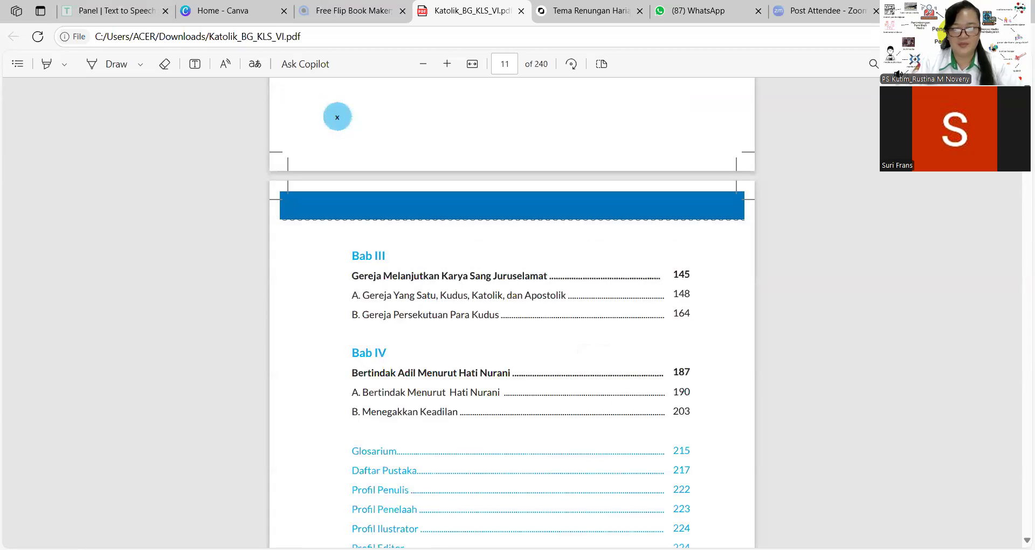
scroll(710, 329, down, 1)
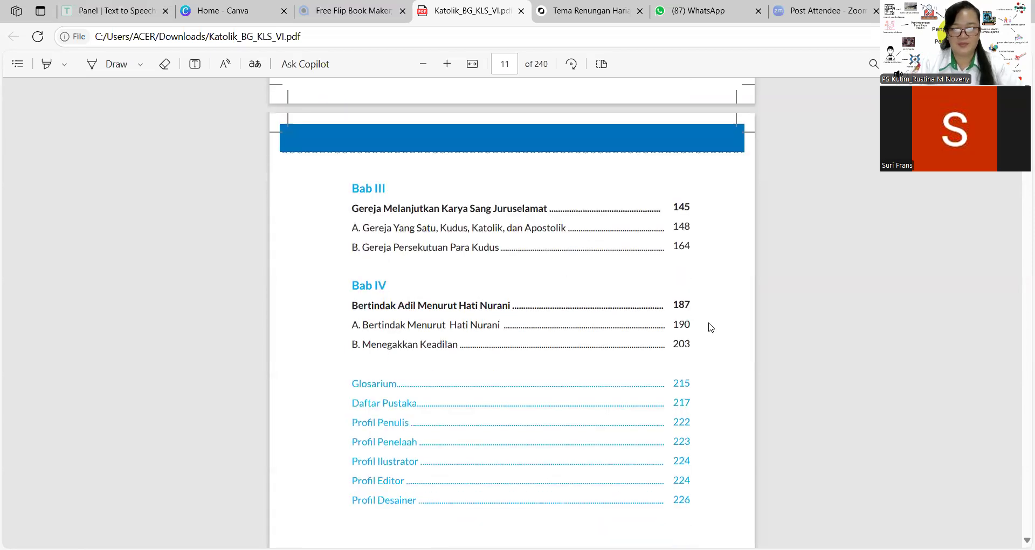
Examine the chapter titles and page numbers for Bab I to Bab IV in the table of contents
scroll(709, 326, up, 3)
scroll(761, 347, down, 4)
scroll(760, 348, down, 4)
scroll(760, 347, up, 10)
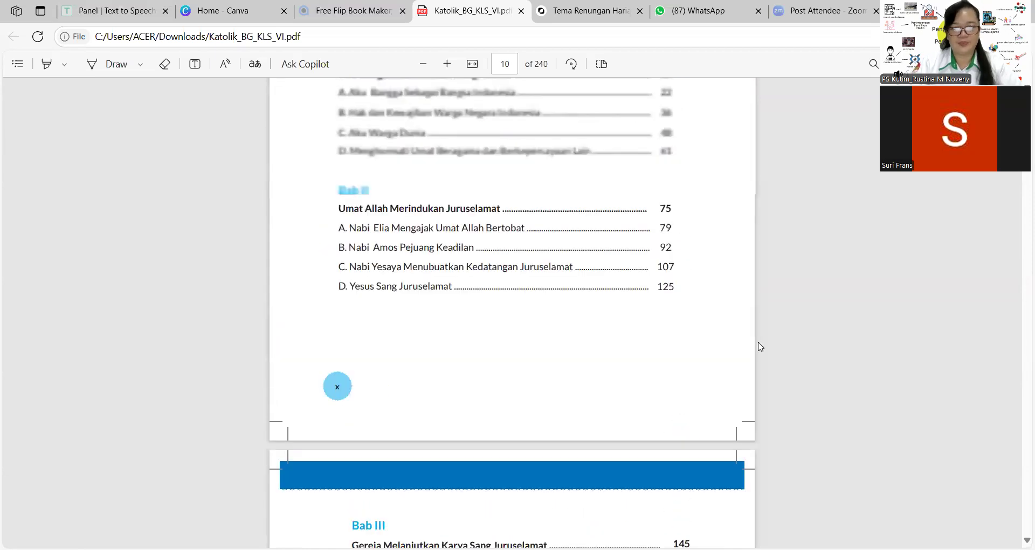
scroll(760, 347, up, 1)
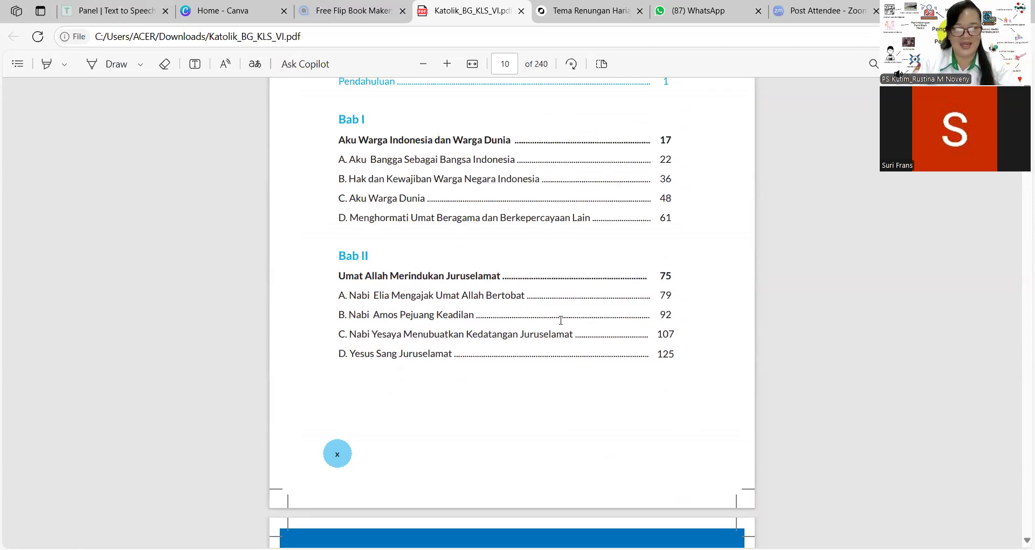
scroll(571, 314, down, 1)
scroll(571, 314, up, 1)
scroll(571, 314, down, 3)
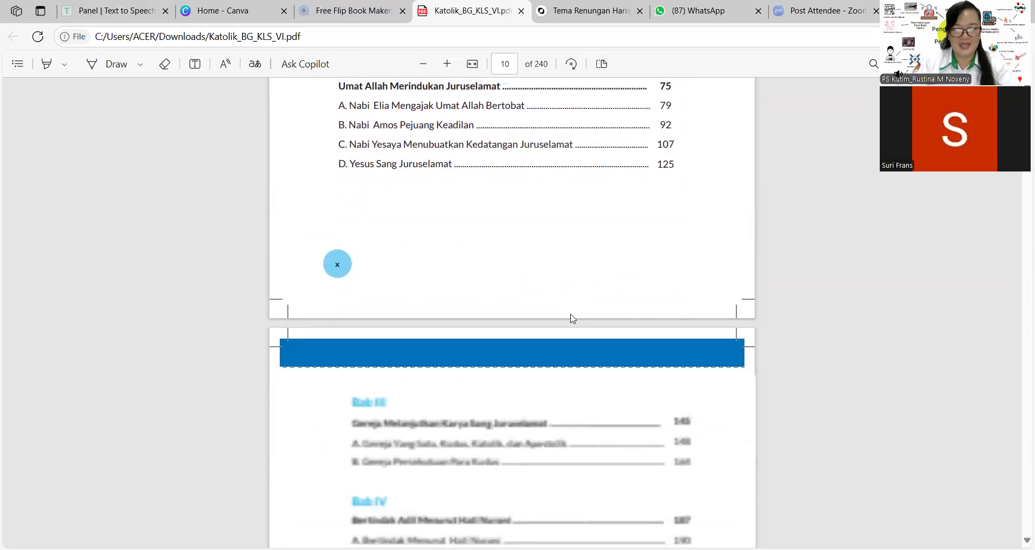
scroll(573, 316, down, 2)
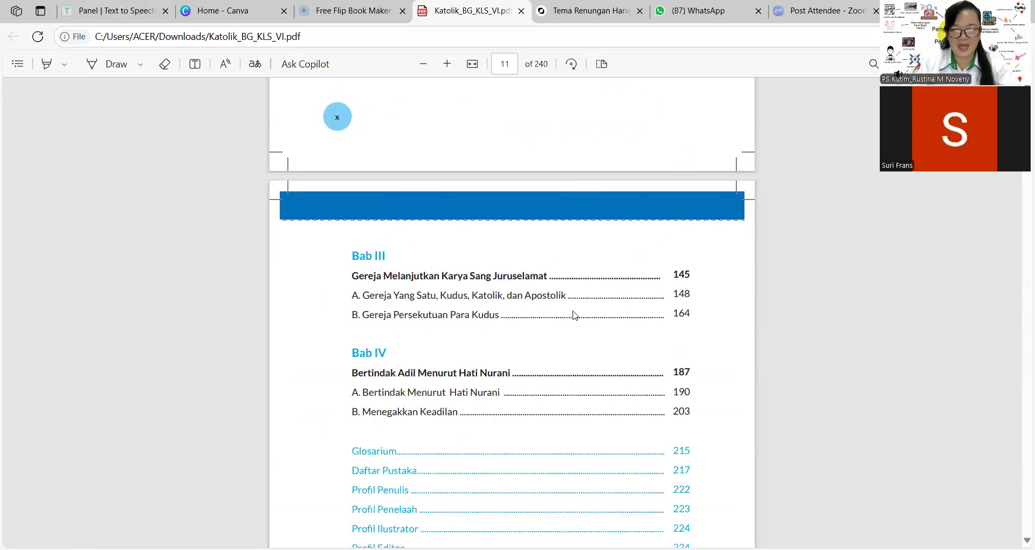
scroll(663, 354, down, 1)
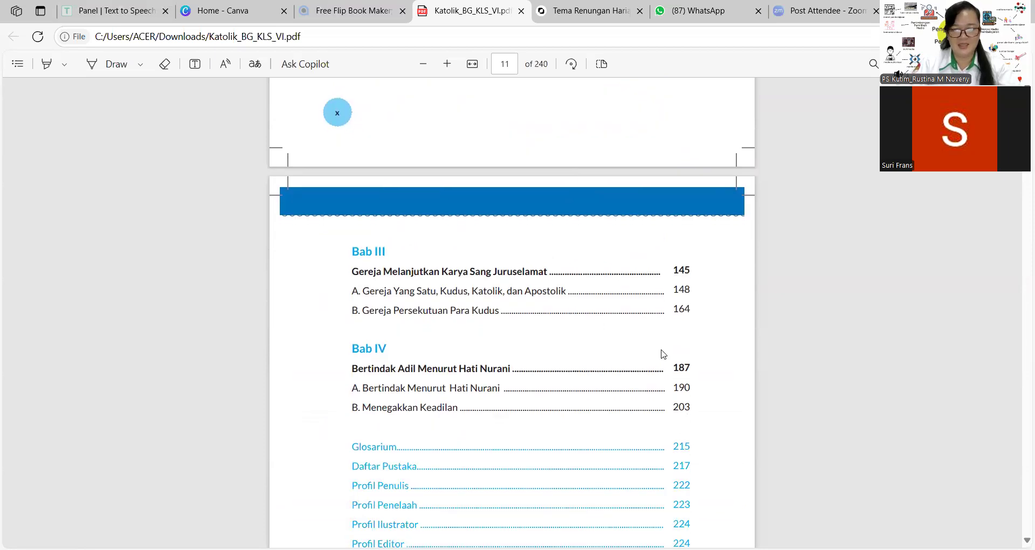
scroll(663, 354, down, 1)
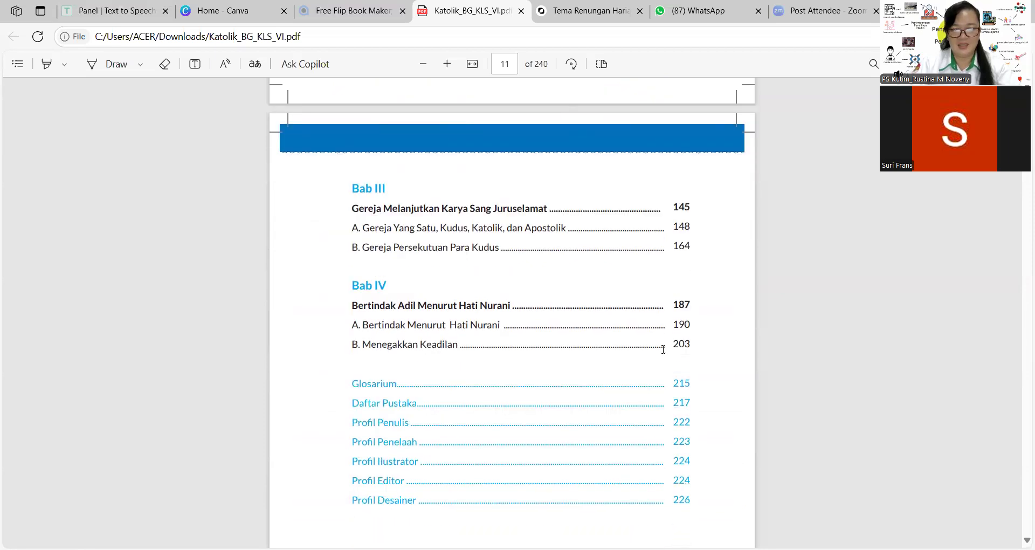
Go back through the table of contents to page 10 and review the Bab I and Bab II lesson titles
scroll(663, 349, up, 1)
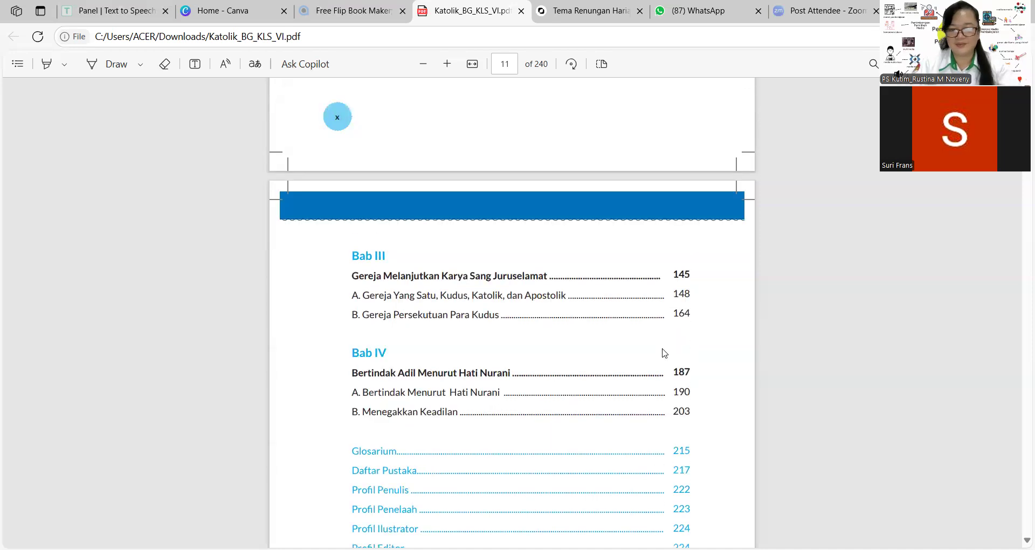
scroll(664, 353, up, 3)
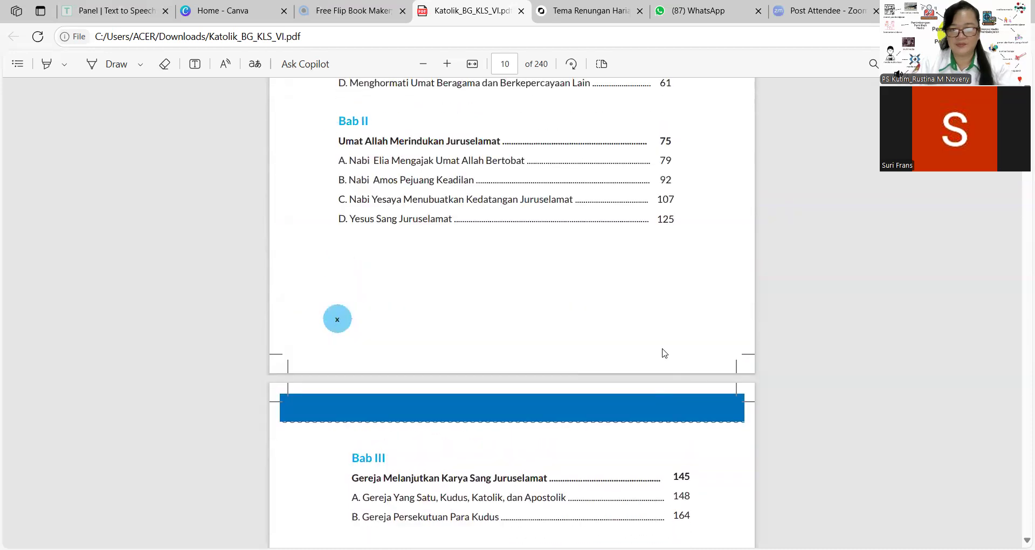
scroll(664, 353, up, 1)
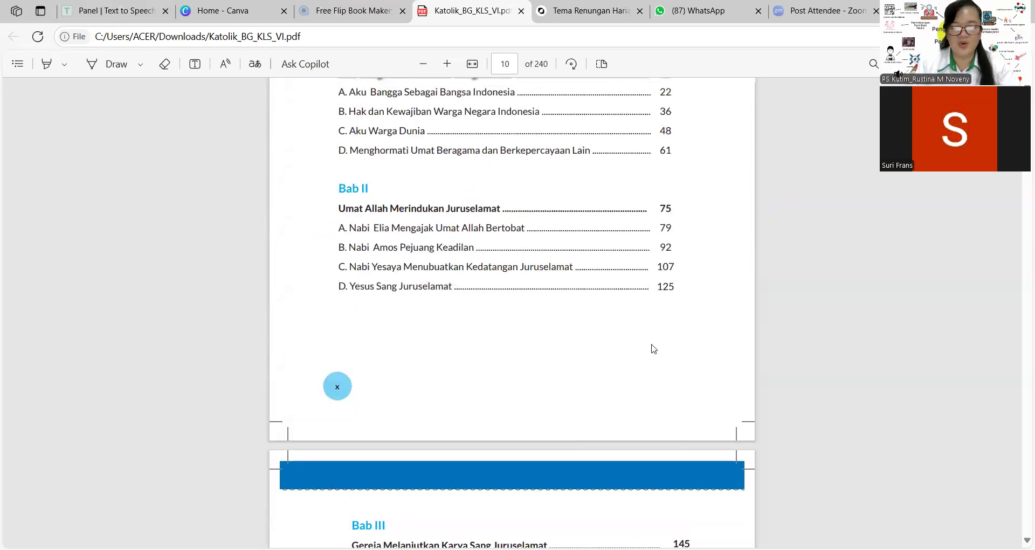
scroll(658, 347, down, 1)
scroll(668, 366, up, 1)
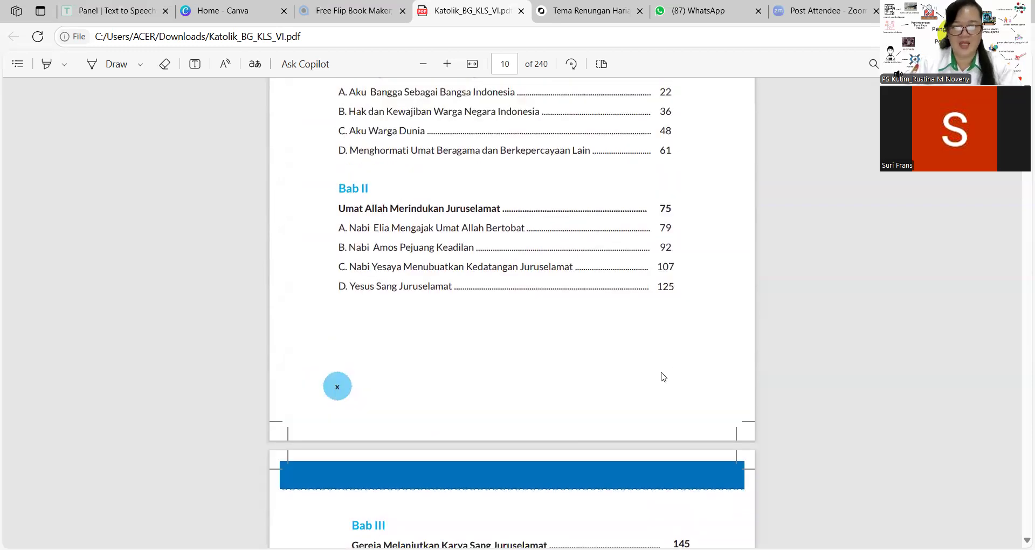
scroll(659, 369, up, 3)
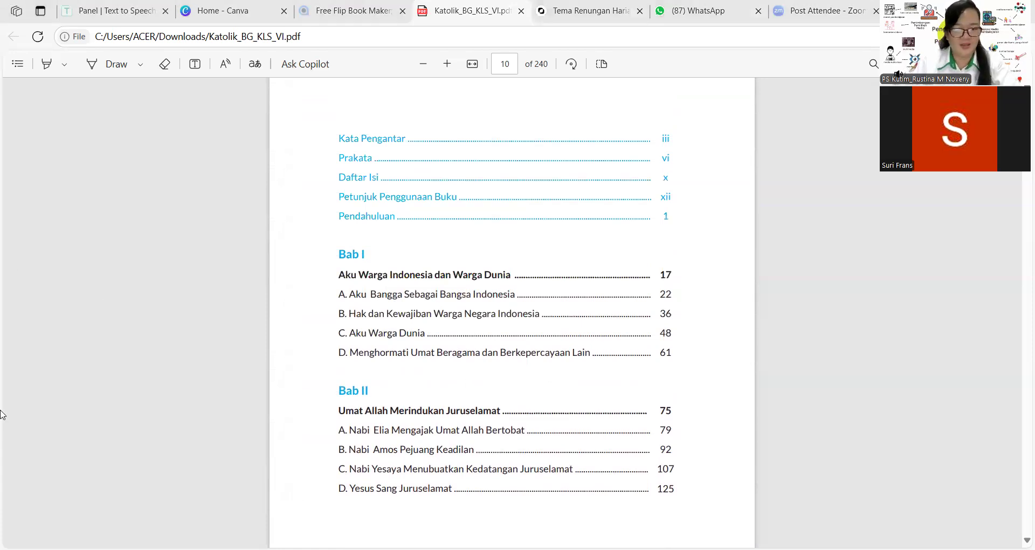
scroll(283, 242, down, 3)
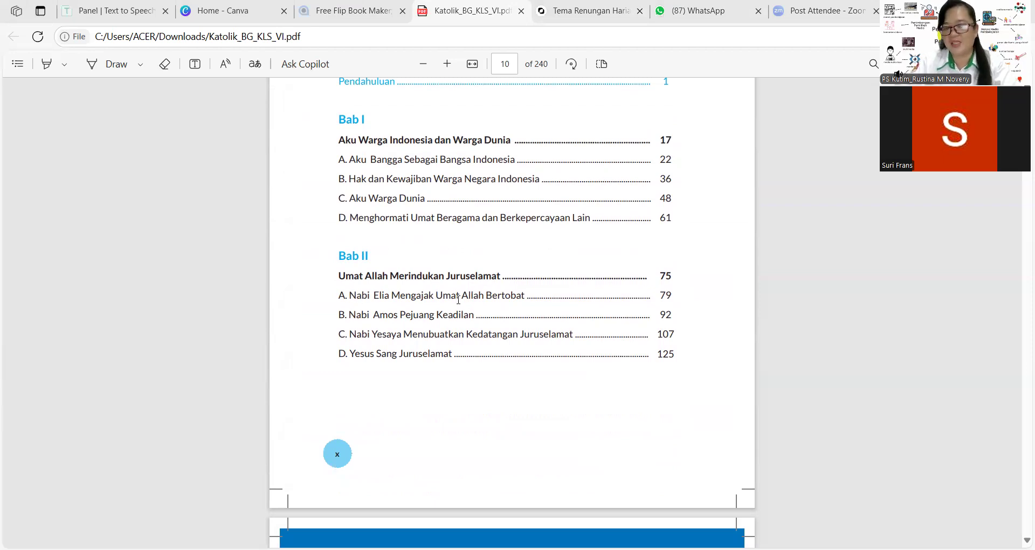
Jump to PDF page 79 and continue through the end of Bab I towards the Nabi Elia lesson in Bab II
click(511, 65)
text(79)
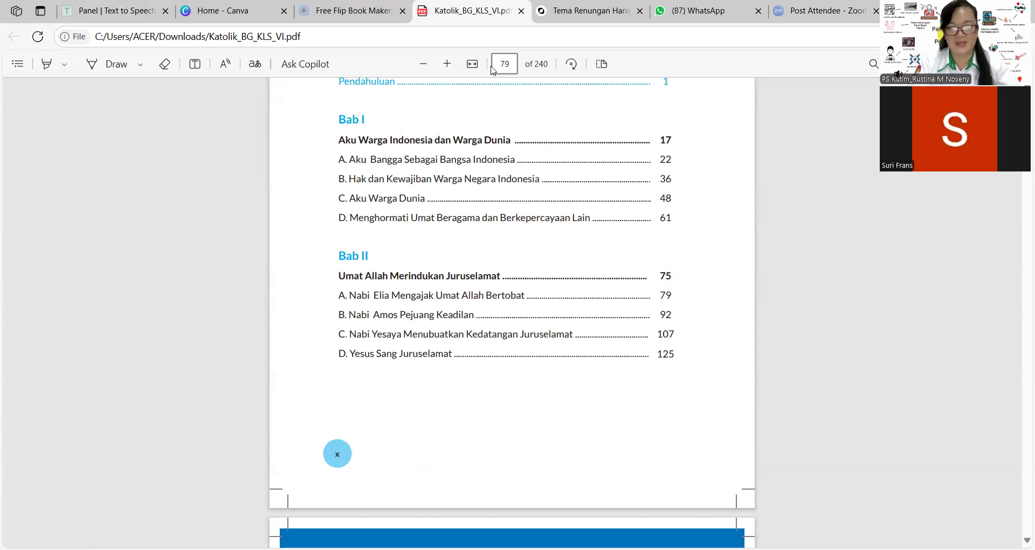
key(Return)
scroll(565, 334, down, 20)
scroll(571, 339, down, 20)
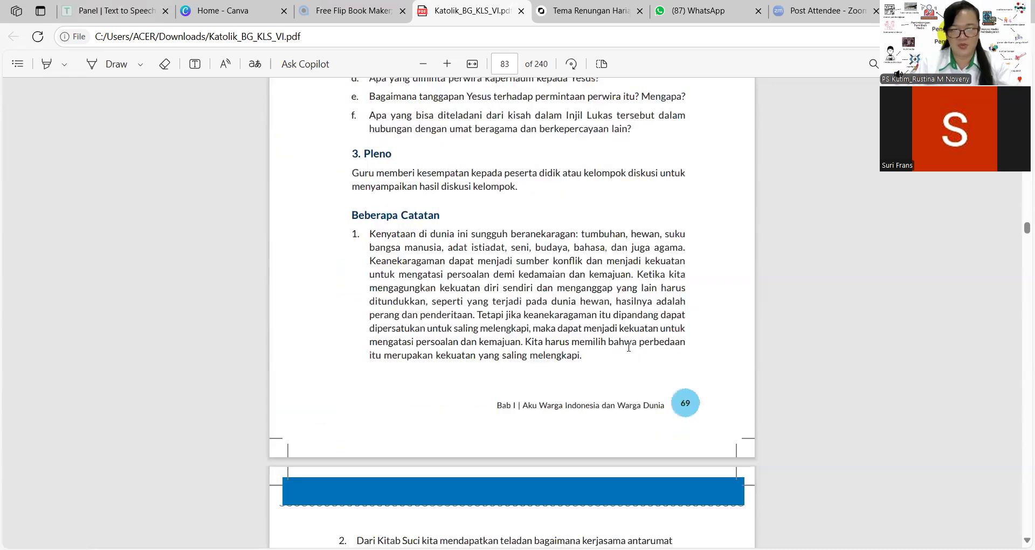
scroll(629, 347, down, 20)
scroll(629, 354, down, 20)
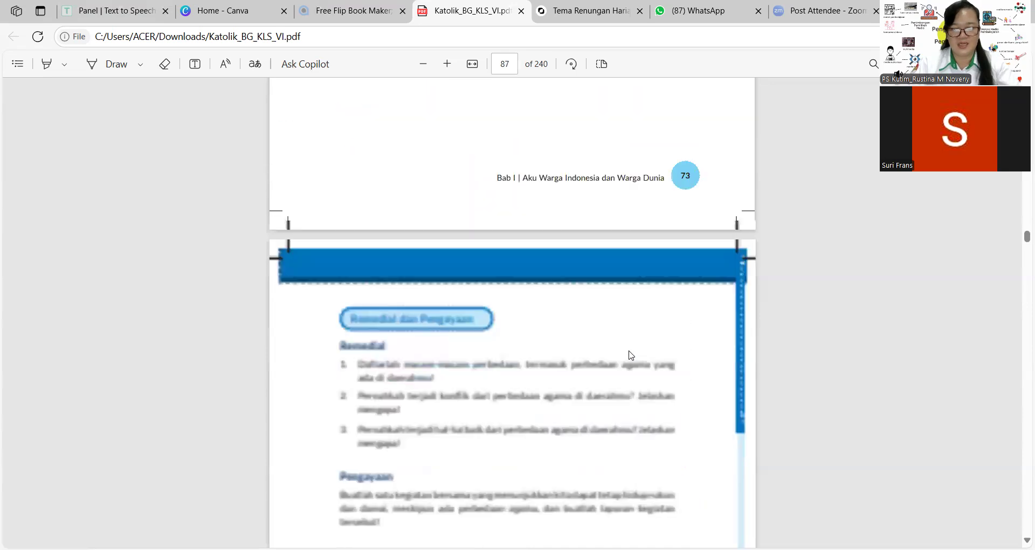
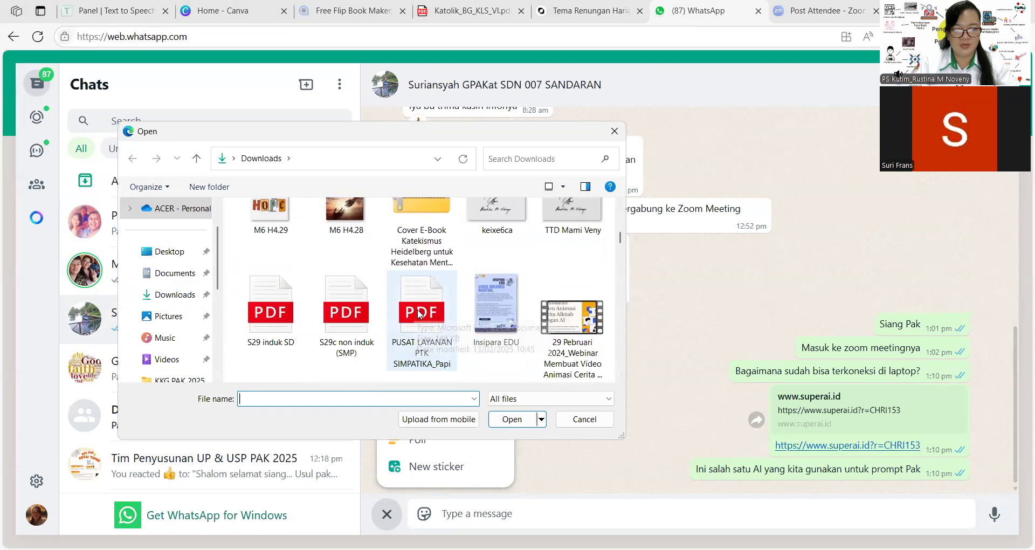
Attach Katolik_BG_KLS_VI from the Downloads folder and send it without a caption in the open WhatsApp chat with the religion teacher
scroll(457, 277, down, 3)
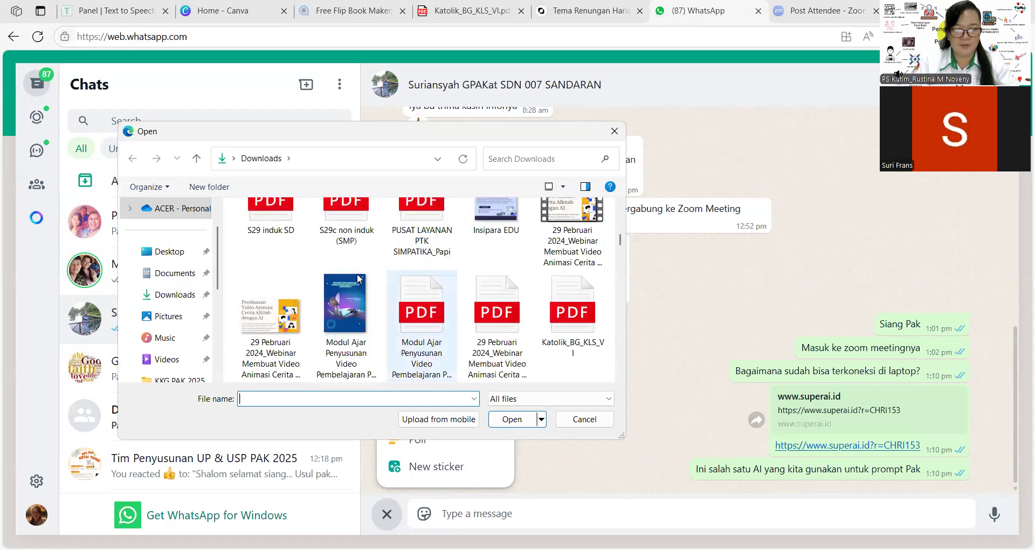
scroll(358, 279, down, 1)
click(561, 248)
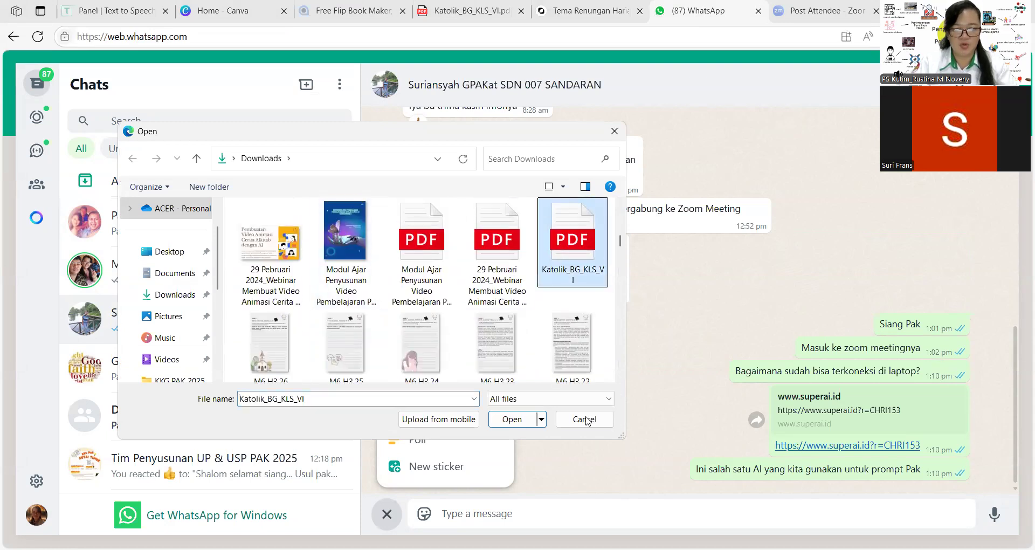
click(515, 421)
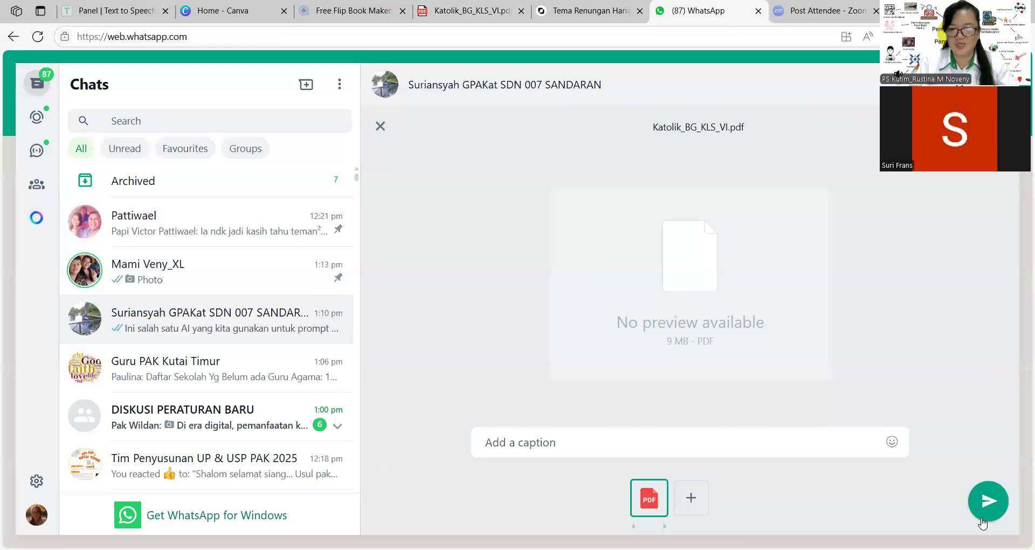
click(991, 505)
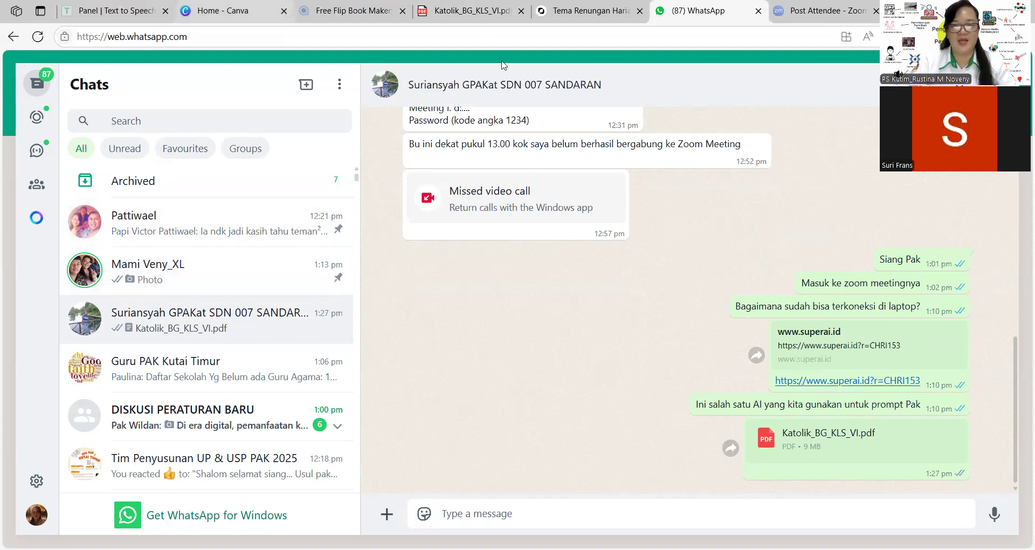
Switch back to Katolik_BG_KLS_VI.pdf, view the Nabi Elia lesson and go back past the chapter's overview tables to the Bab II title page
click(467, 16)
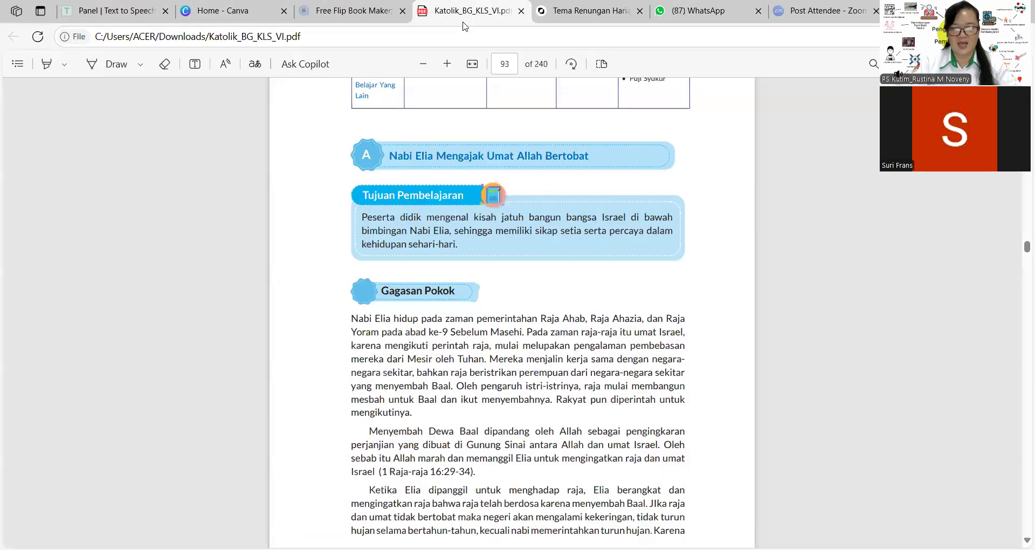
scroll(483, 307, down, 3)
scroll(485, 297, down, 1)
scroll(490, 296, up, 1)
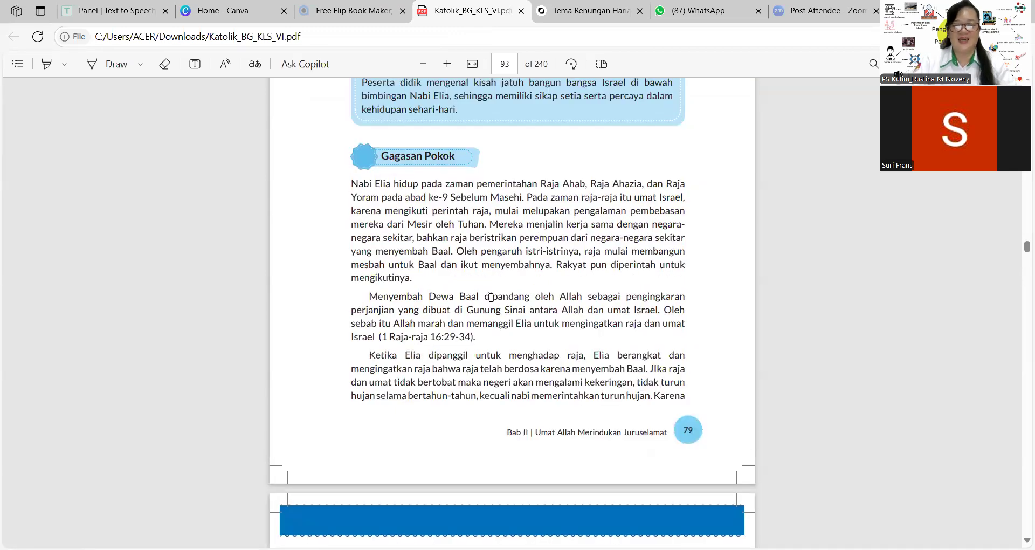
scroll(490, 296, up, 4)
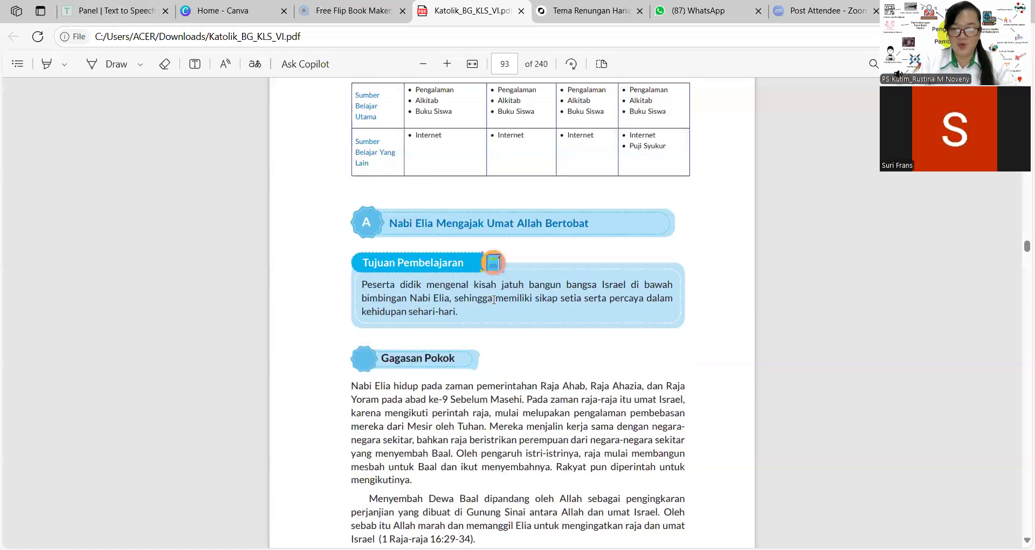
scroll(495, 300, up, 15)
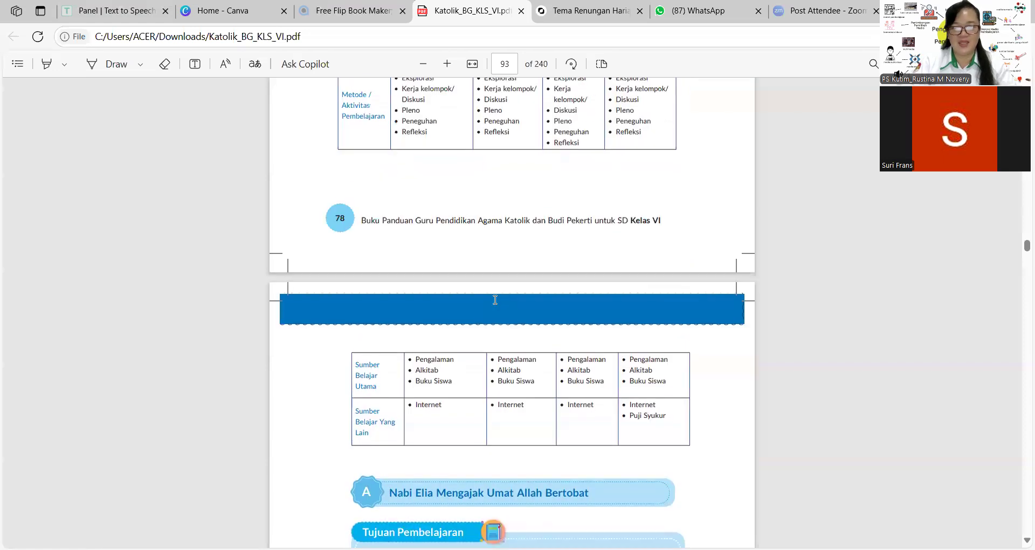
scroll(479, 275, up, 10)
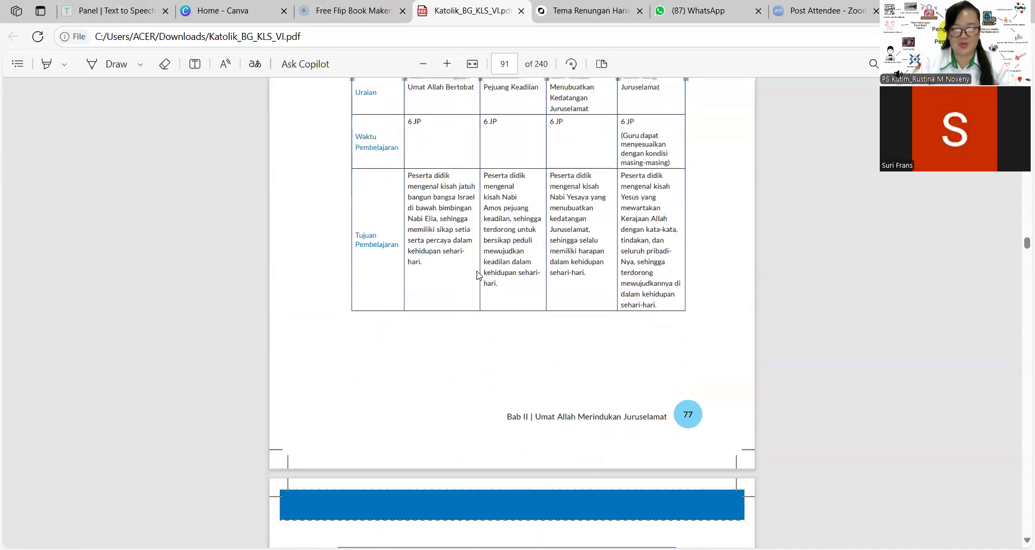
scroll(479, 277, up, 8)
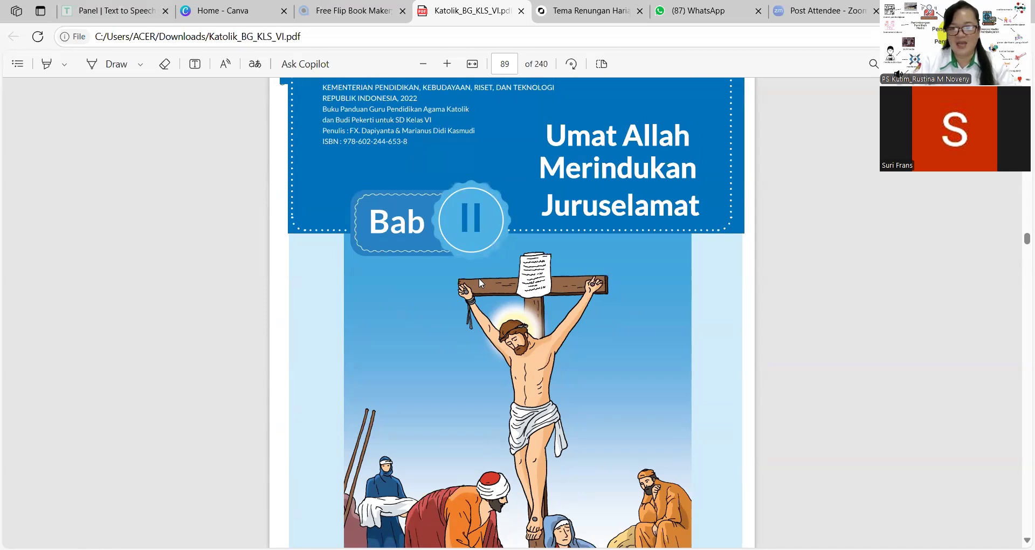
Return to page 93 and examine the Tujuan Pembelajaran and Gagasan Pokok of "Nabi Elia Mengajak Umat Allah Bertobat"
scroll(478, 277, down, 15)
scroll(482, 281, down, 20)
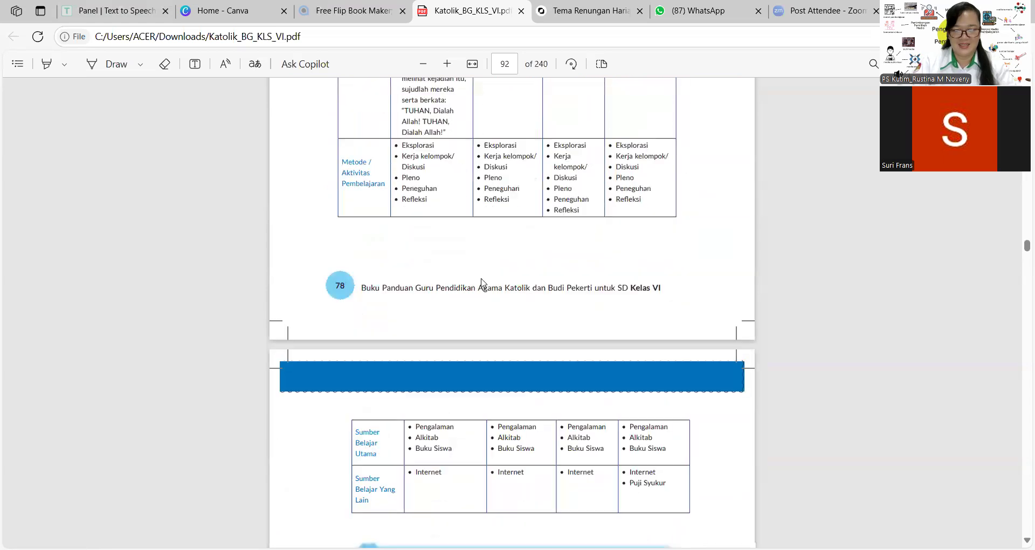
scroll(481, 281, down, 10)
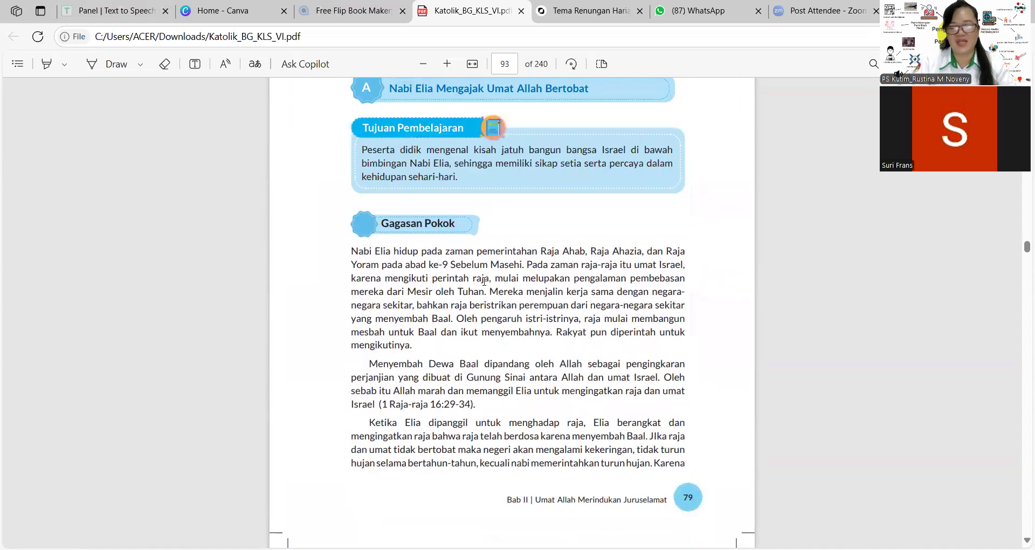
scroll(489, 285, up, 1)
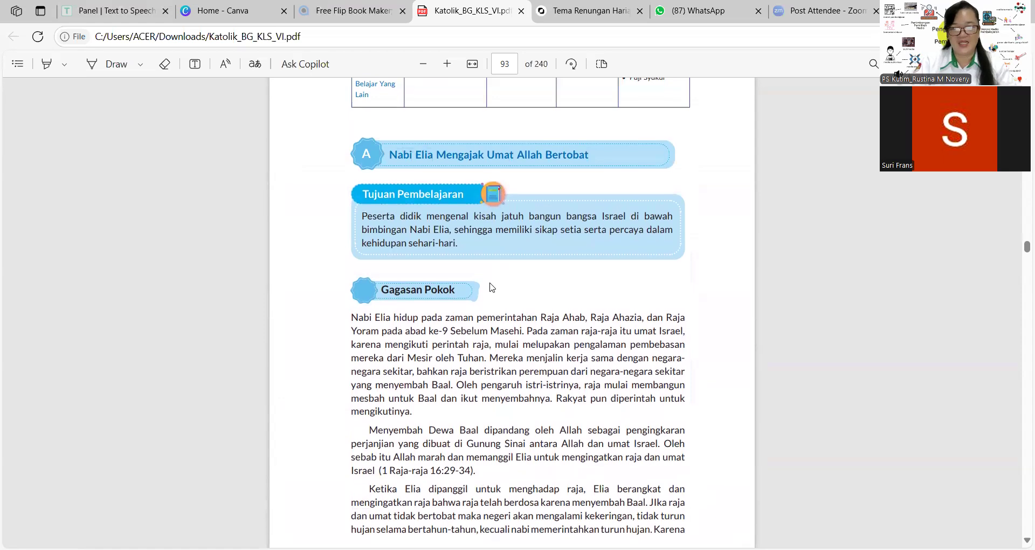
scroll(491, 288, down, 2)
scroll(493, 285, up, 1)
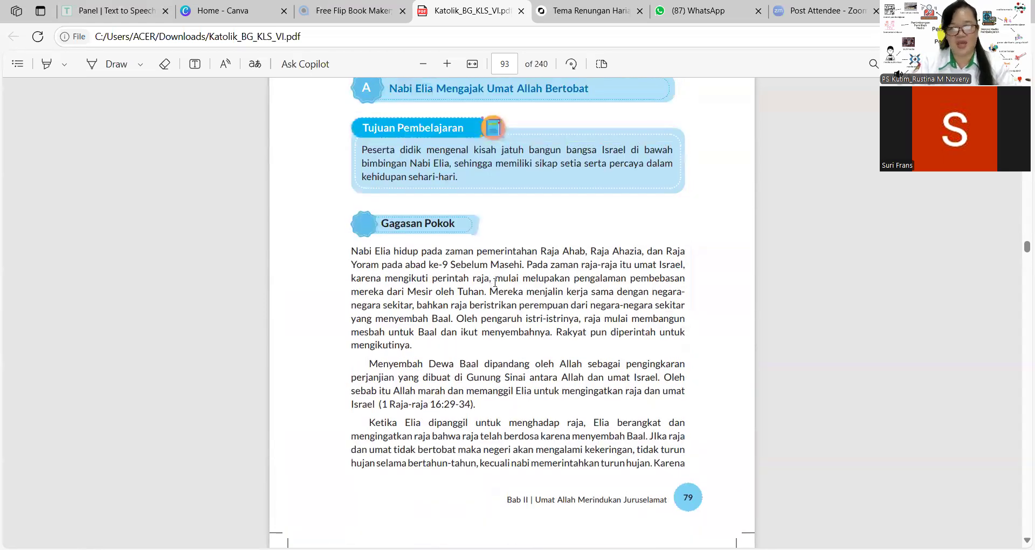
scroll(518, 251, up, 1)
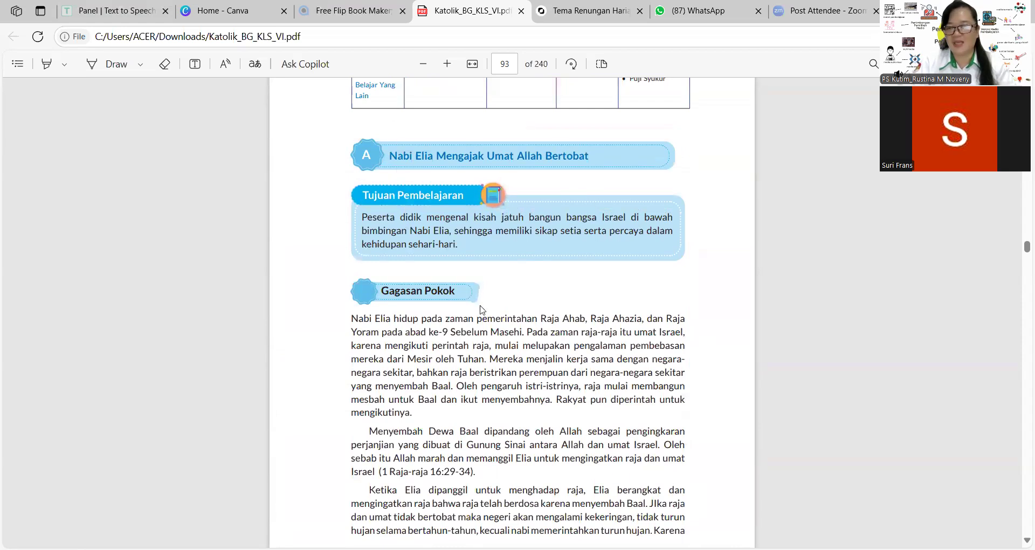
Skim the Nabi Elia story through to Materi Pemantik and Media Pembelajaran on page 95, and return to page 94
scroll(481, 309, down, 10)
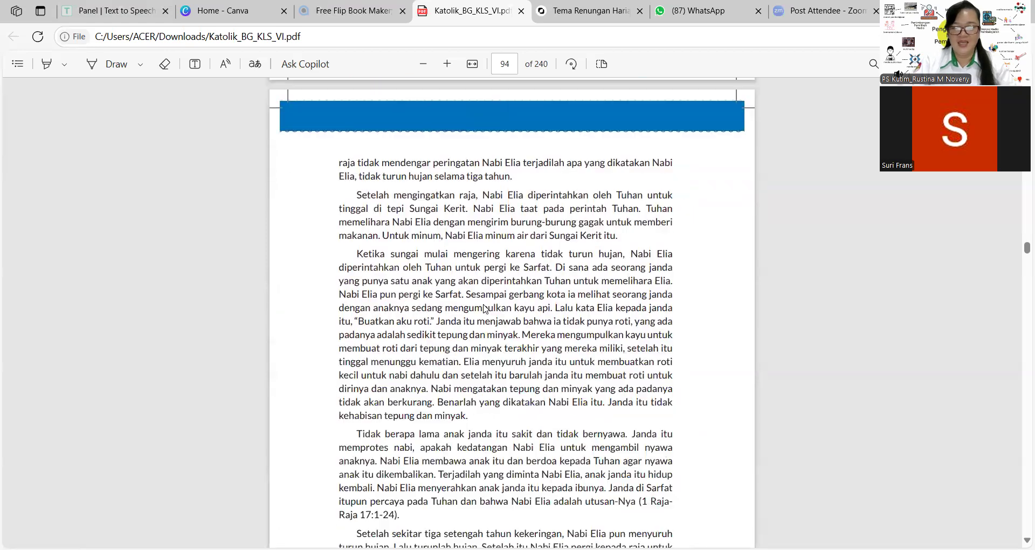
scroll(485, 303, down, 10)
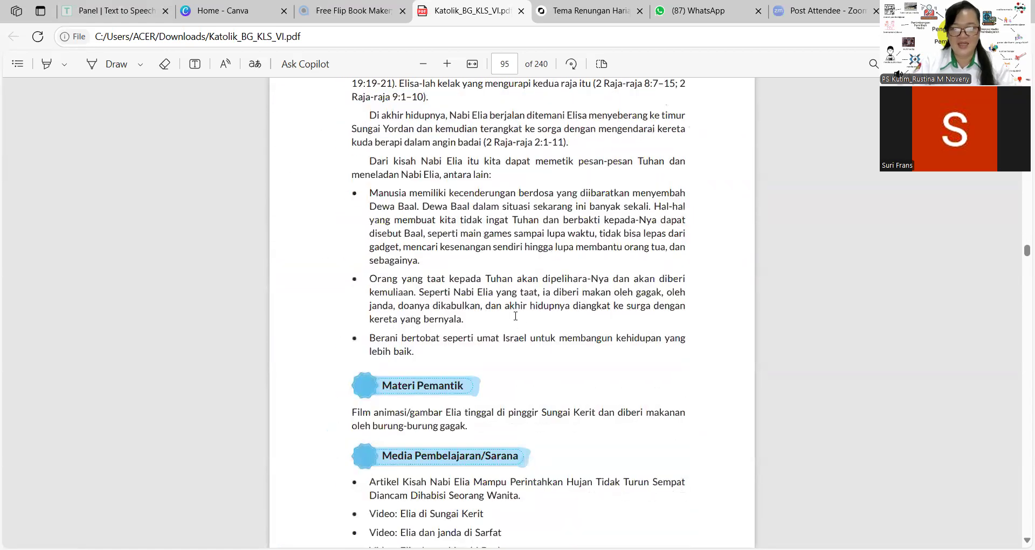
scroll(526, 326, down, 1)
scroll(539, 327, up, 10)
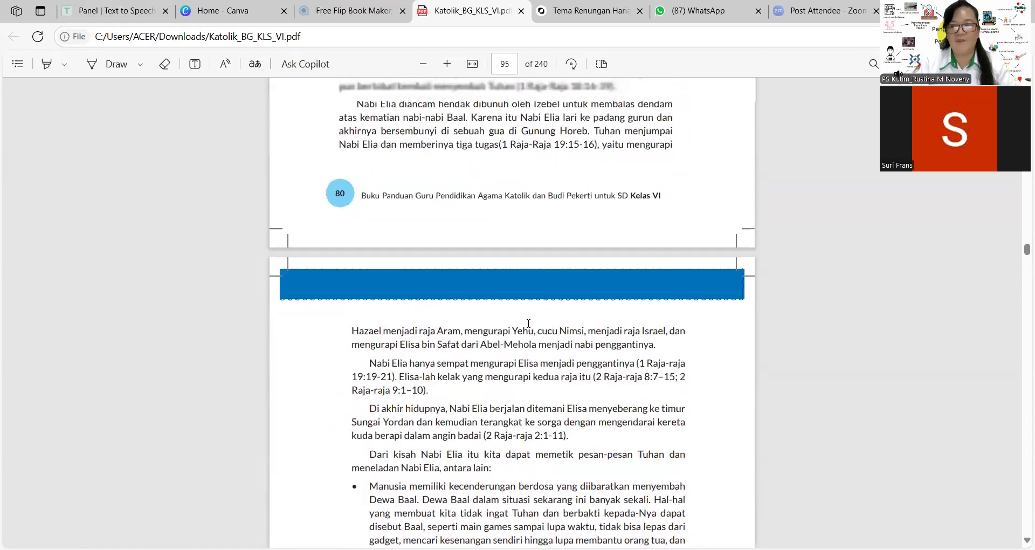
scroll(557, 327, up, 3)
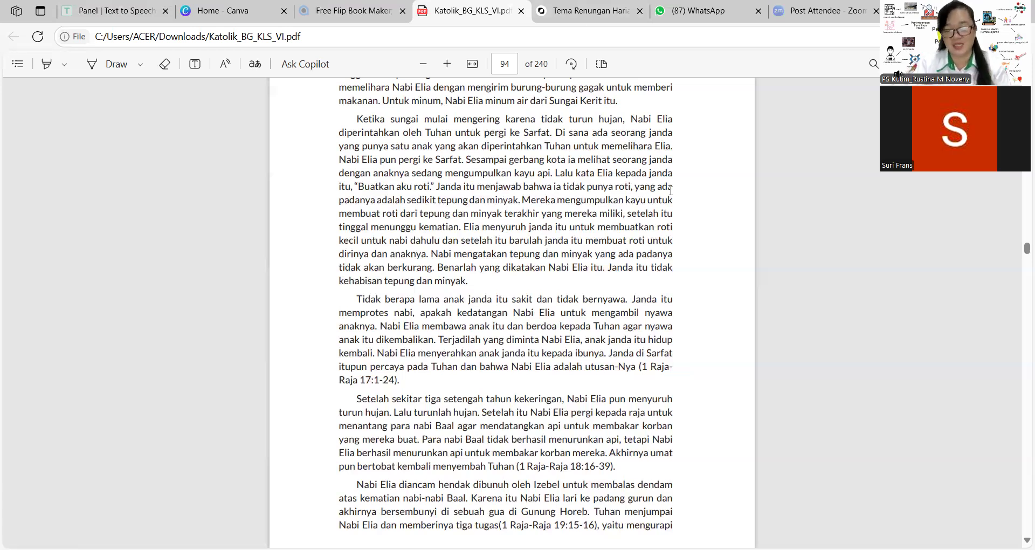
Examine the Nabi Elia story paragraphs on page 94 and go back to the end of page 93
scroll(807, 266, up, 1)
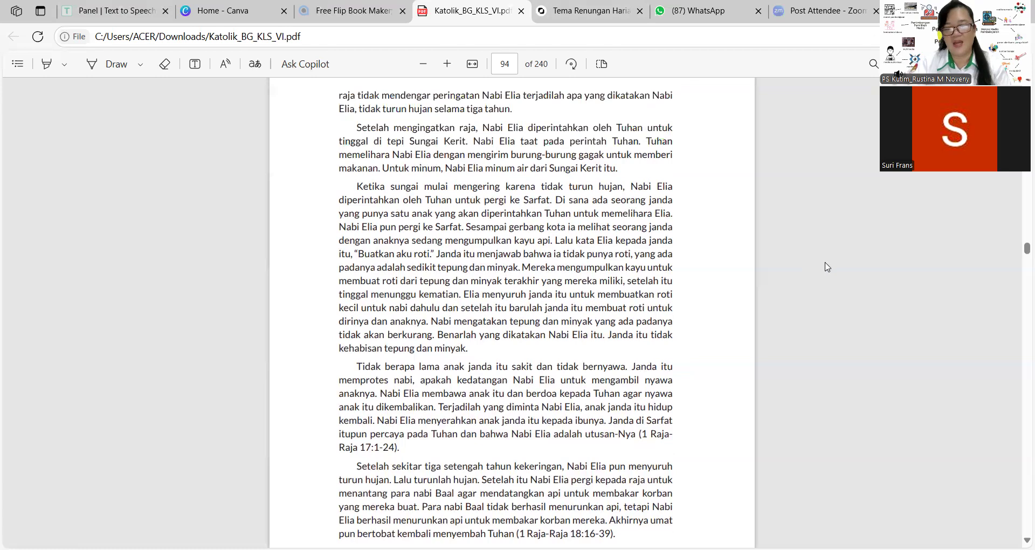
scroll(827, 267, up, 1)
scroll(828, 266, down, 1)
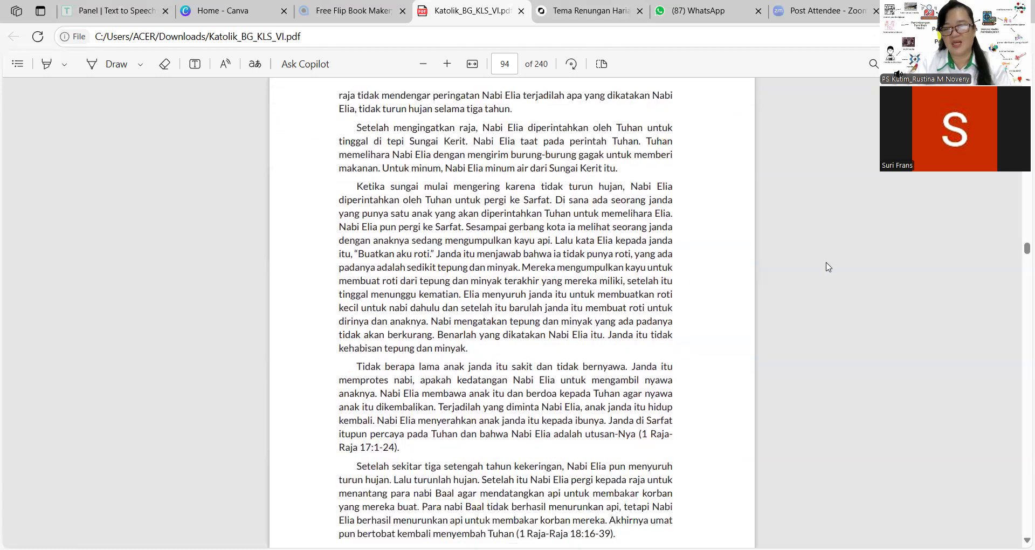
scroll(828, 267, down, 3)
scroll(830, 264, up, 2)
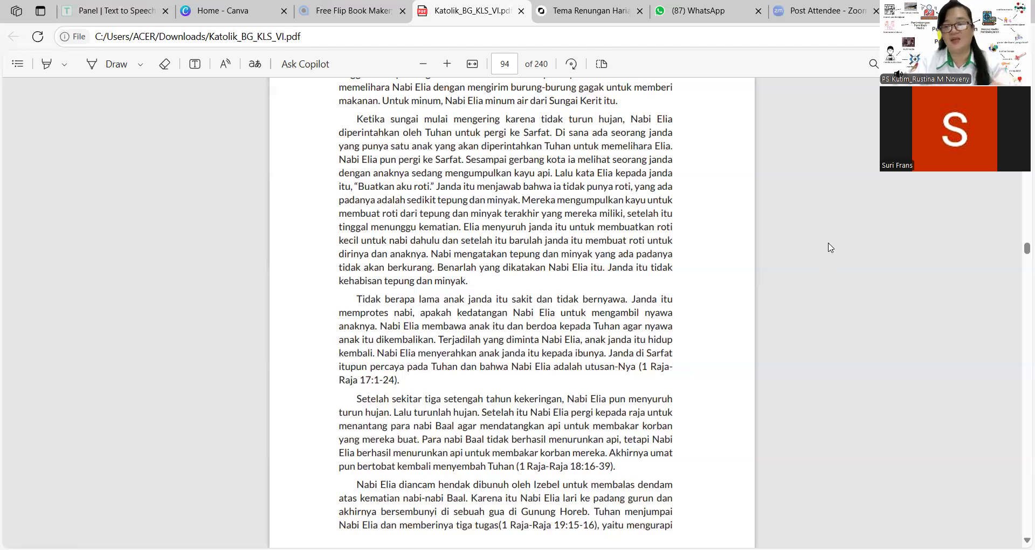
scroll(827, 290, up, 1)
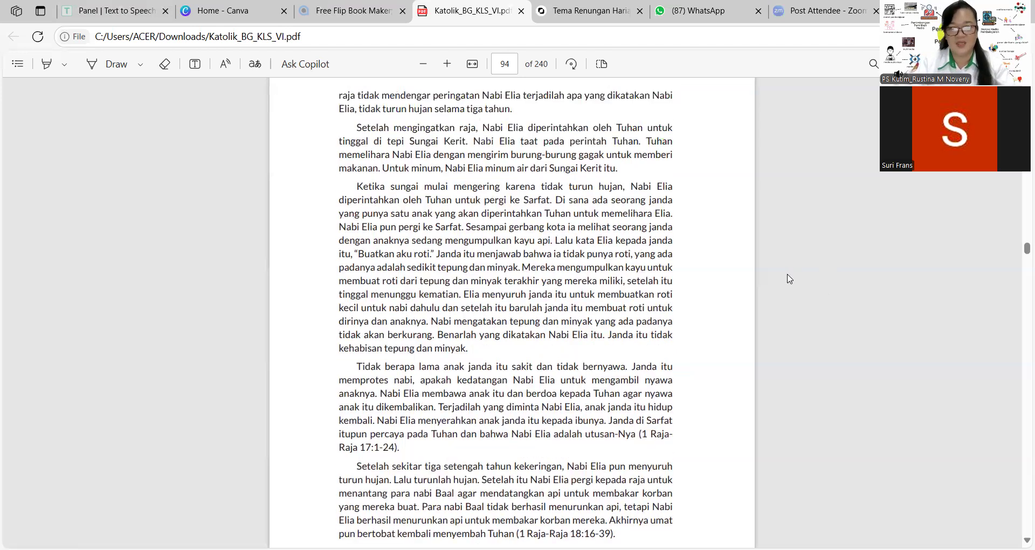
scroll(790, 275, up, 1)
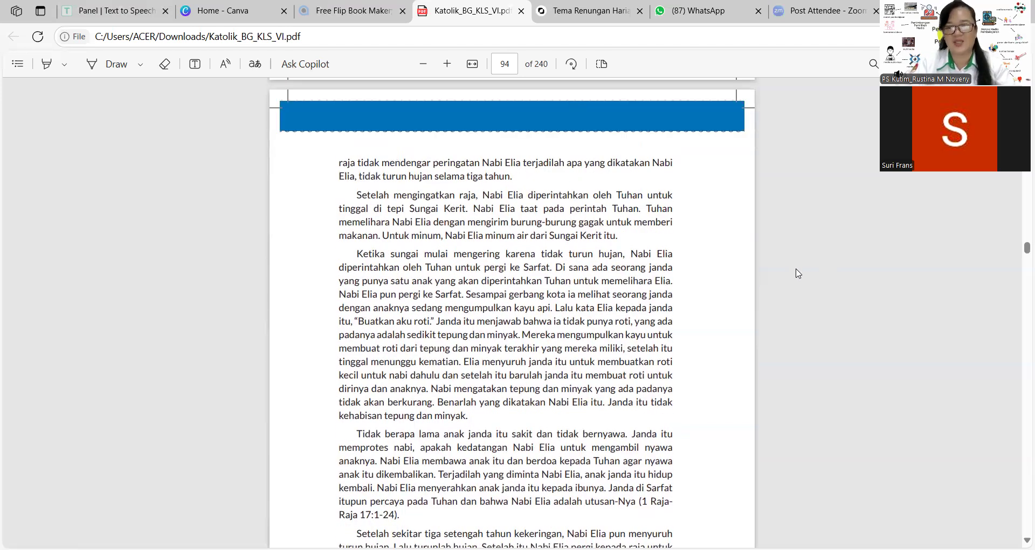
scroll(803, 278, up, 1)
scroll(811, 278, down, 2)
scroll(811, 279, up, 7)
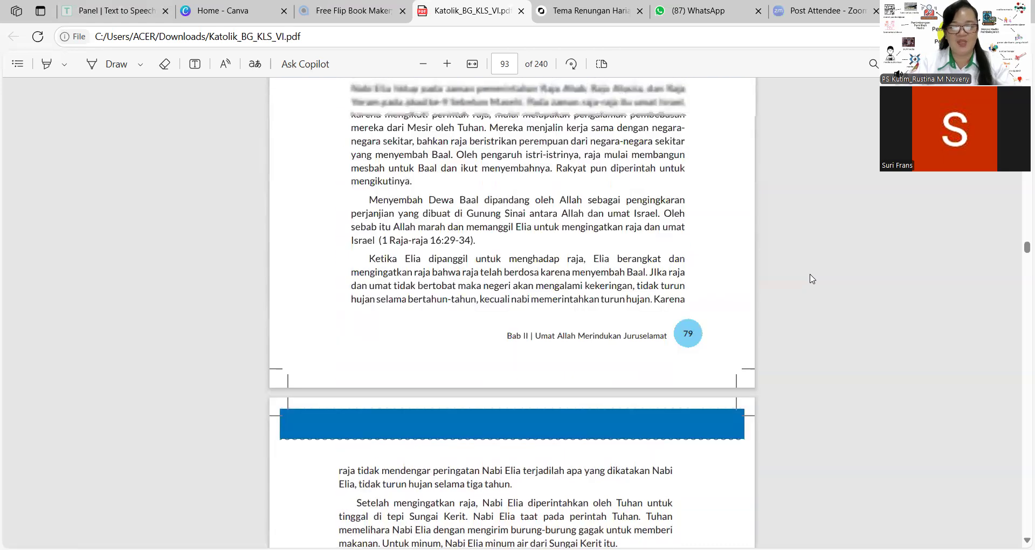
Go back to the Nabi Elia lesson's Tujuan Pembelajaran, switch to SuperAI, view the Canva home page, and return to SuperAI
scroll(813, 278, up, 1)
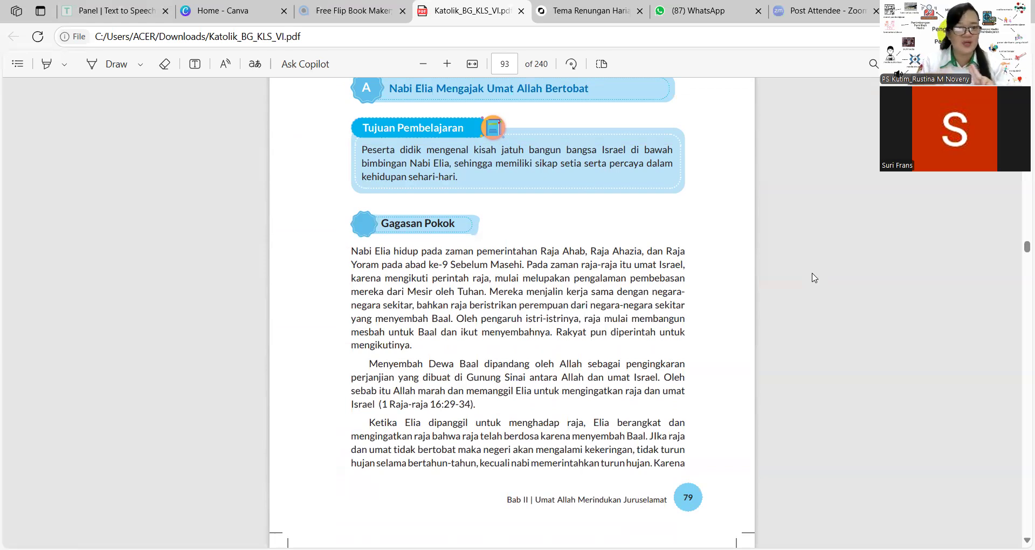
click(583, 9)
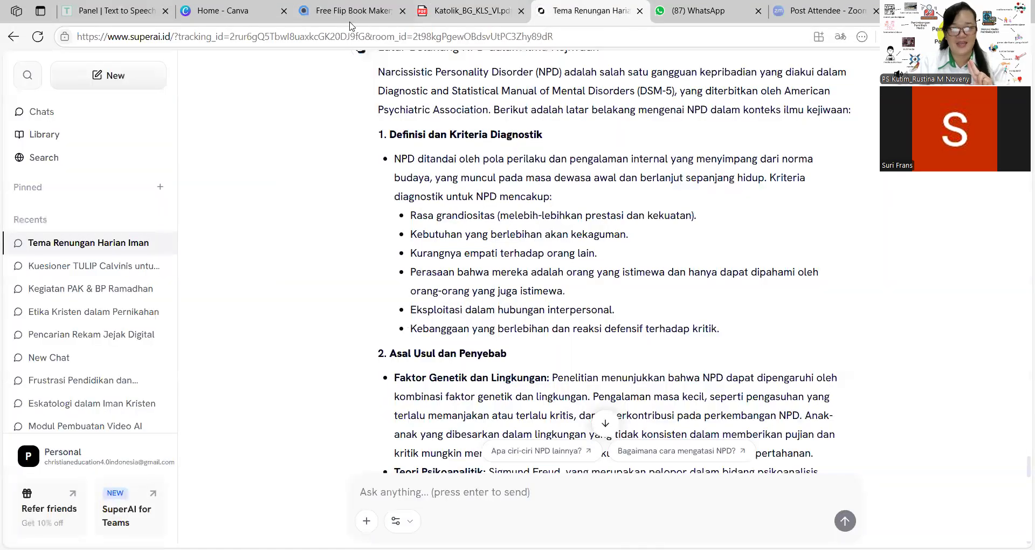
click(236, 11)
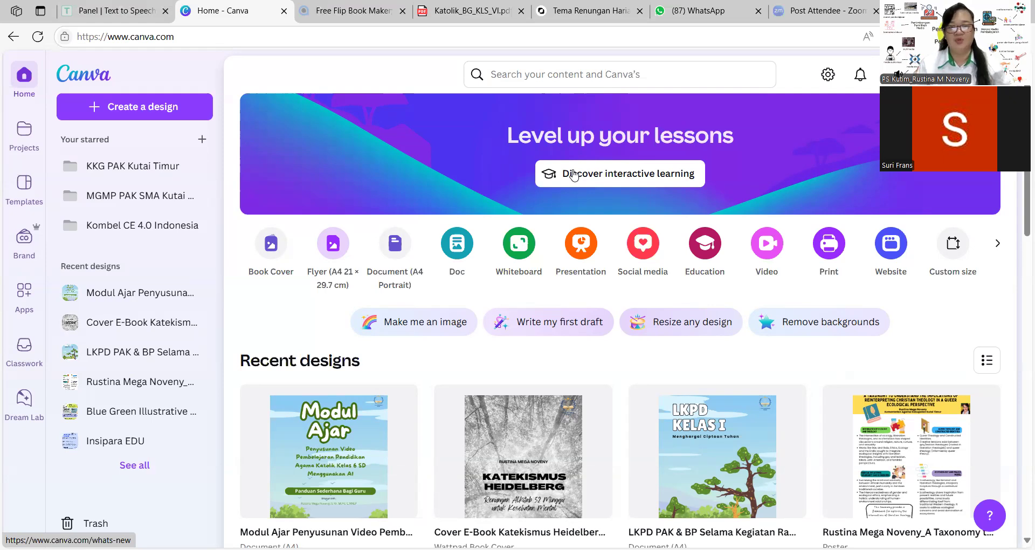
click(574, 14)
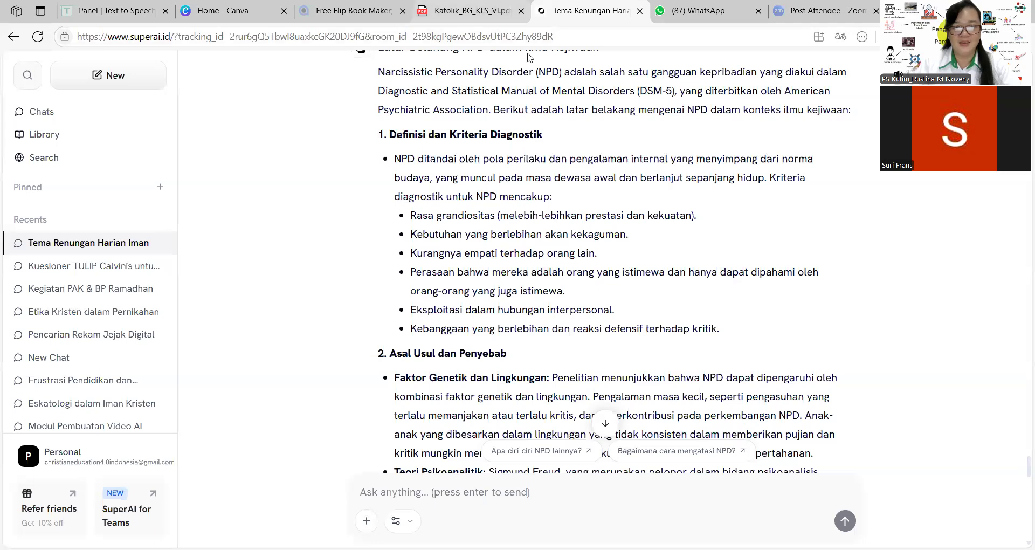
Return to Katolik_BG_KLS_VI.pdf and examine the Tujuan Pembelajaran and Gagasan Pokok of the Nabi Elia lesson on page 93
click(474, 10)
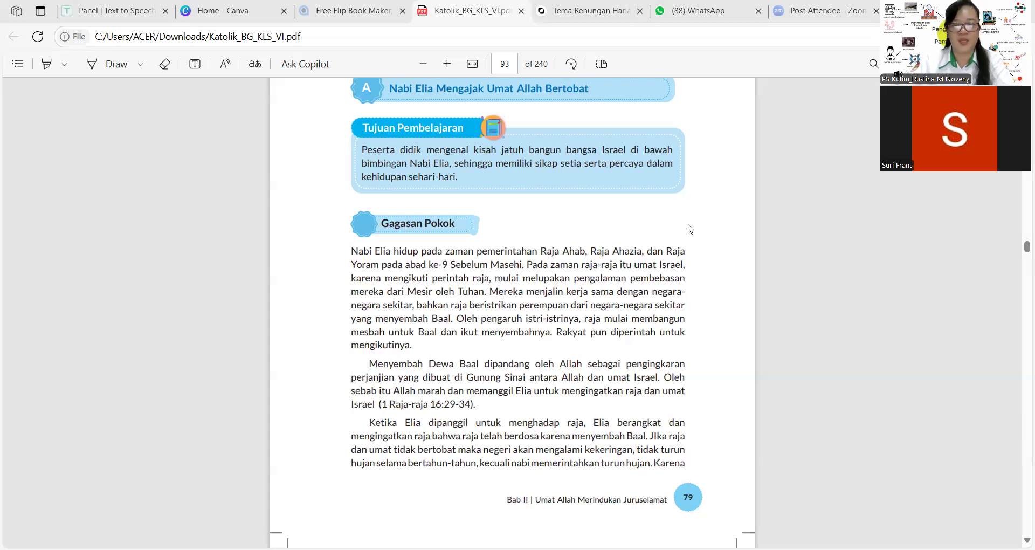
scroll(581, 298, up, 2)
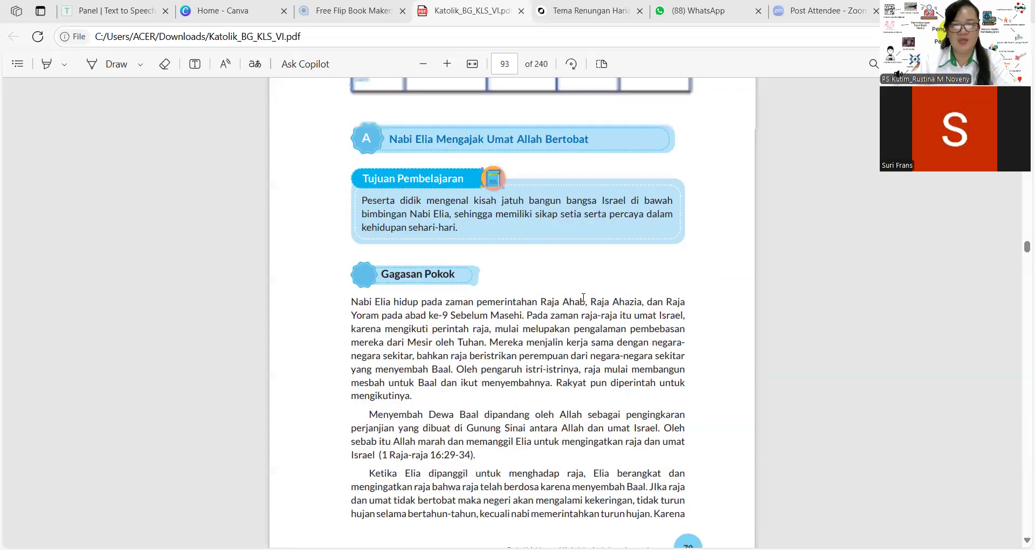
scroll(581, 298, down, 4)
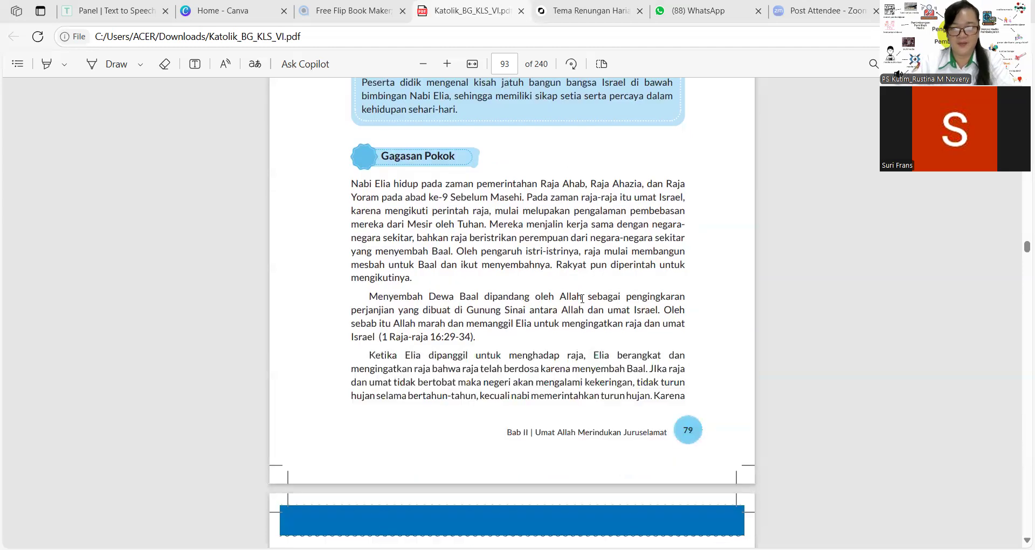
scroll(600, 258, up, 1)
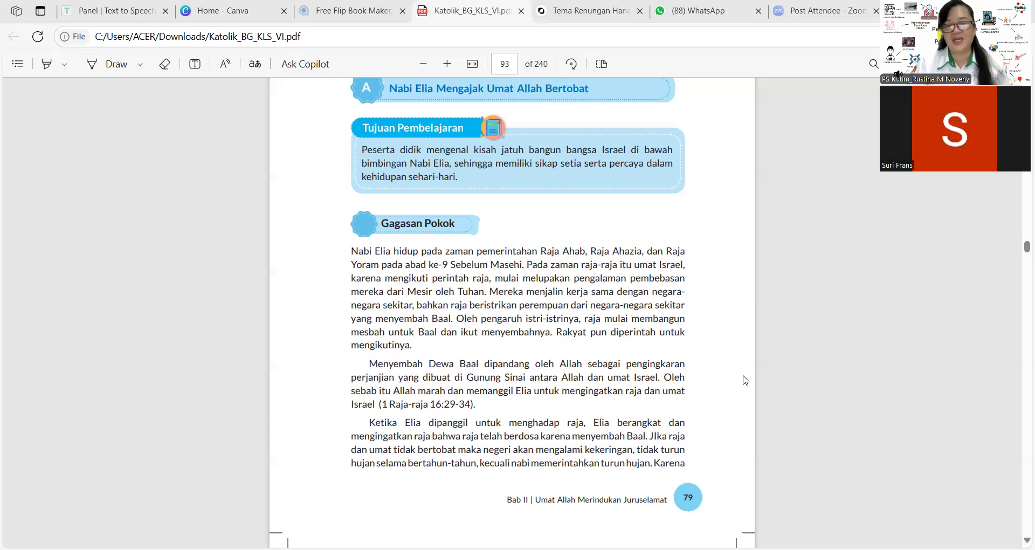
Switch to SuperAI, skim the existing conversation about NPD, and start a new chat
click(591, 15)
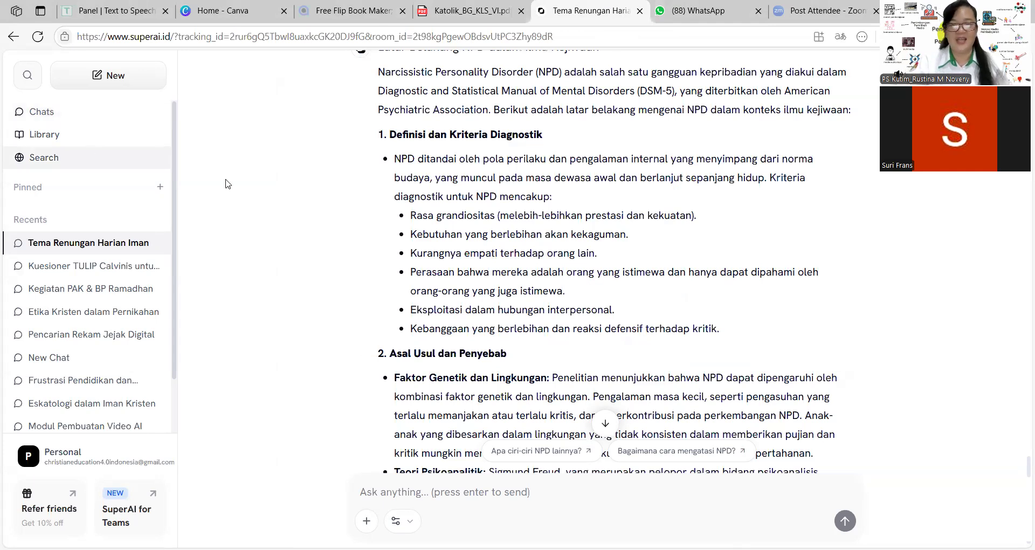
scroll(476, 264, up, 3)
scroll(475, 265, up, 5)
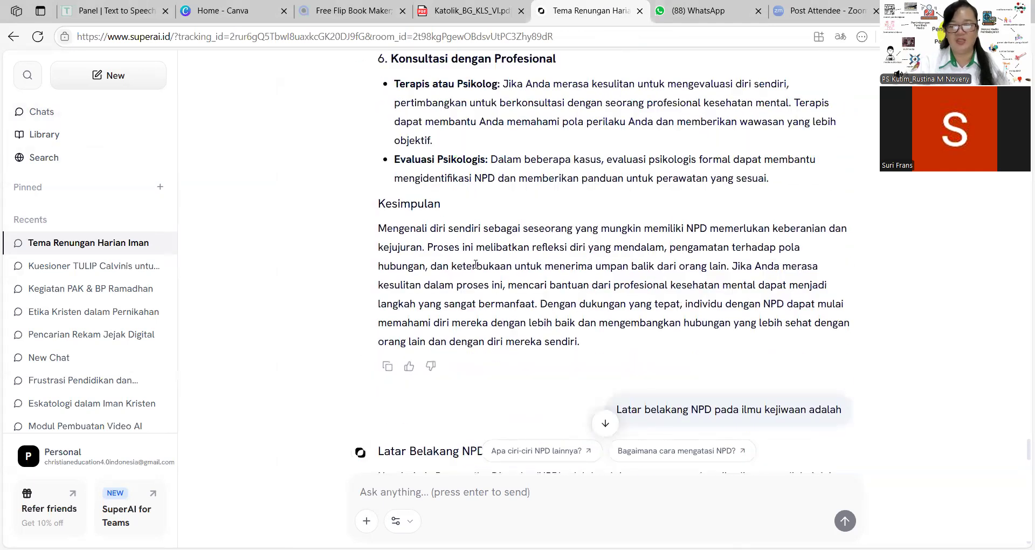
scroll(477, 268, down, 4)
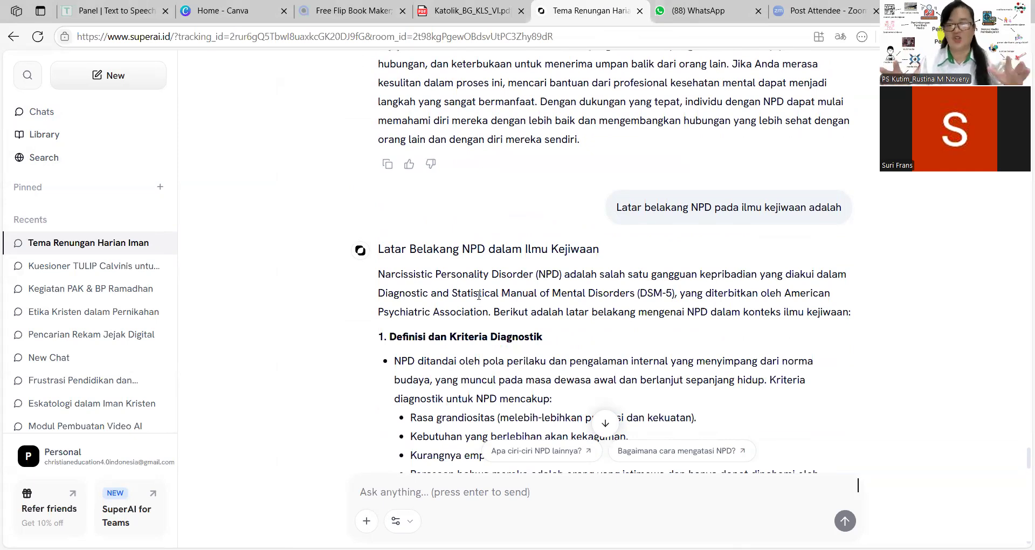
click(108, 86)
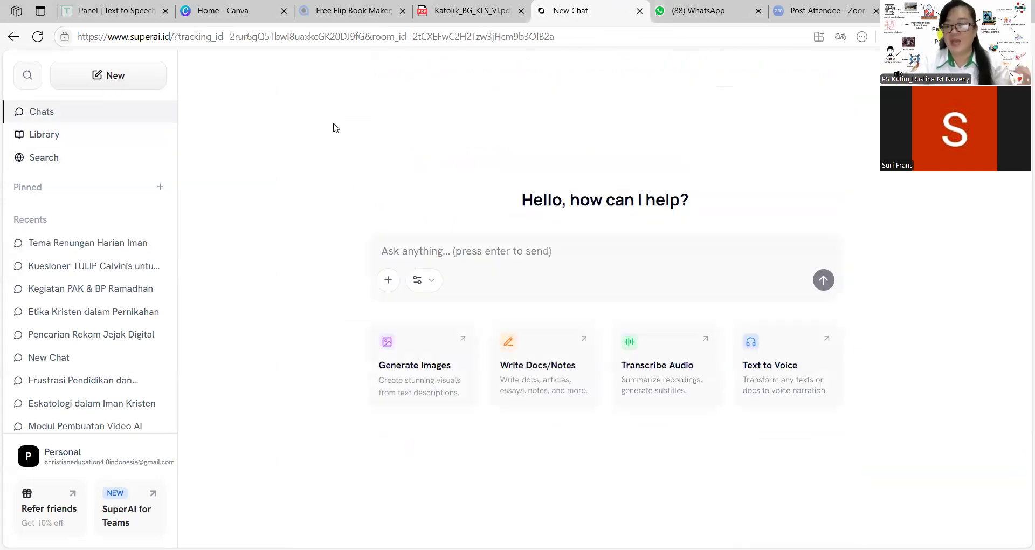
Switch to Katolik_BG_KLS_VI.pdf, skim the Nabi Elia story from page 93 onto page 94, and return to the new SuperAI chat
click(470, 16)
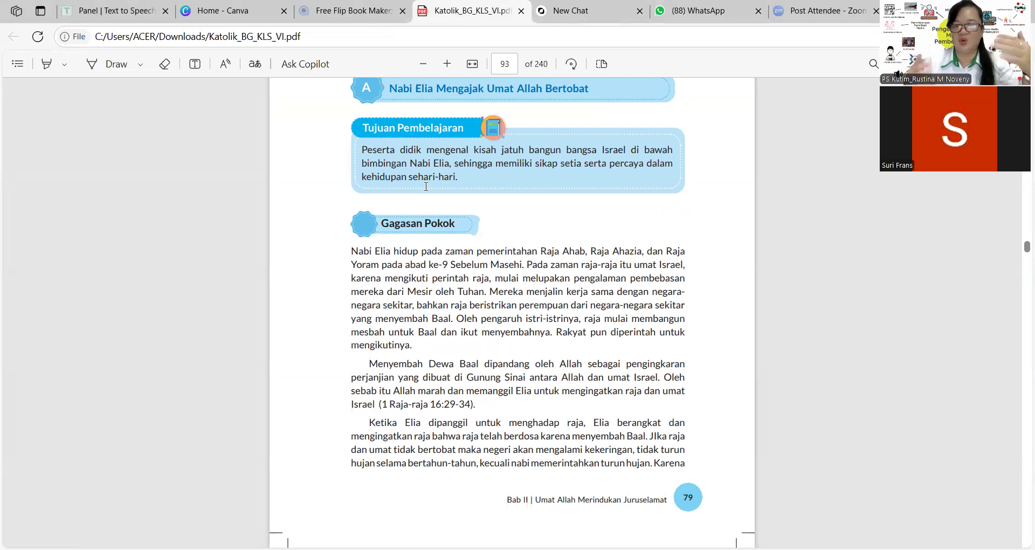
scroll(431, 286, down, 3)
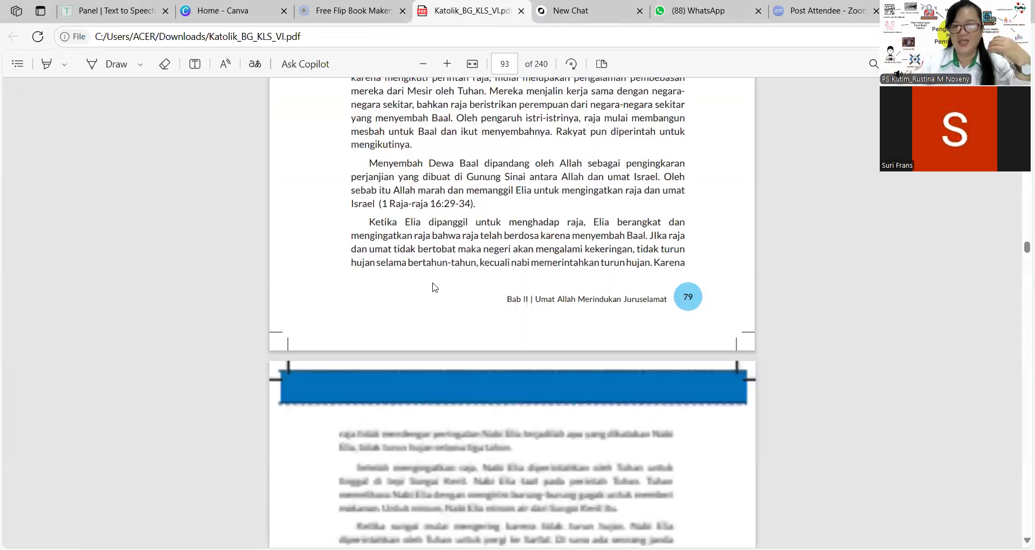
scroll(431, 285, down, 6)
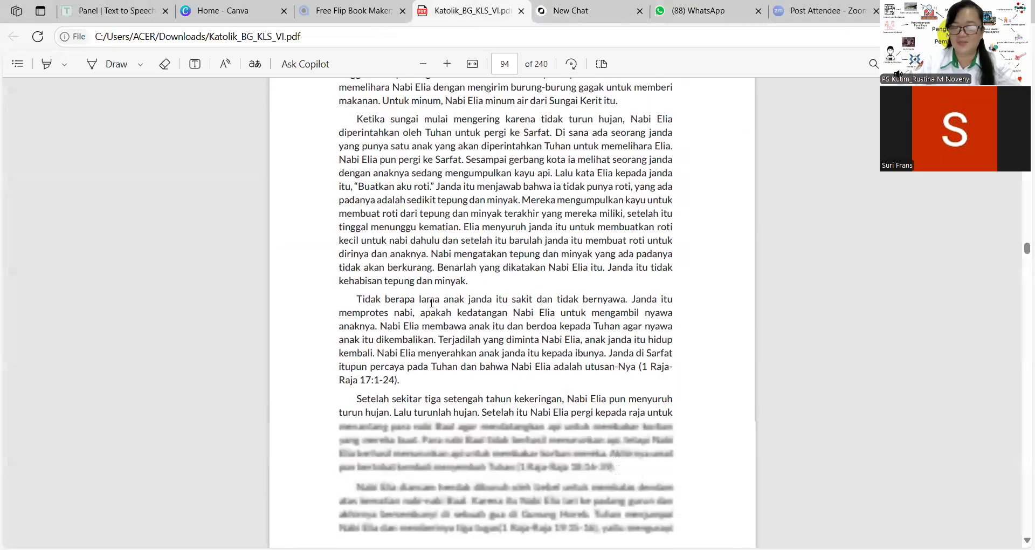
click(568, 11)
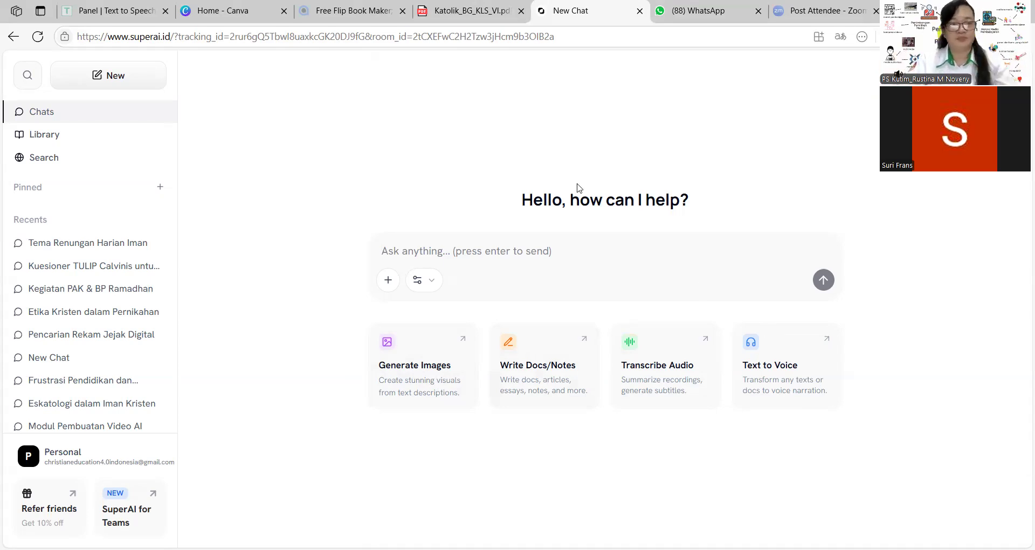
Switch to Prosa Text to Speech, close the advertisement, and view the empty text area with its audio file settings
click(119, 13)
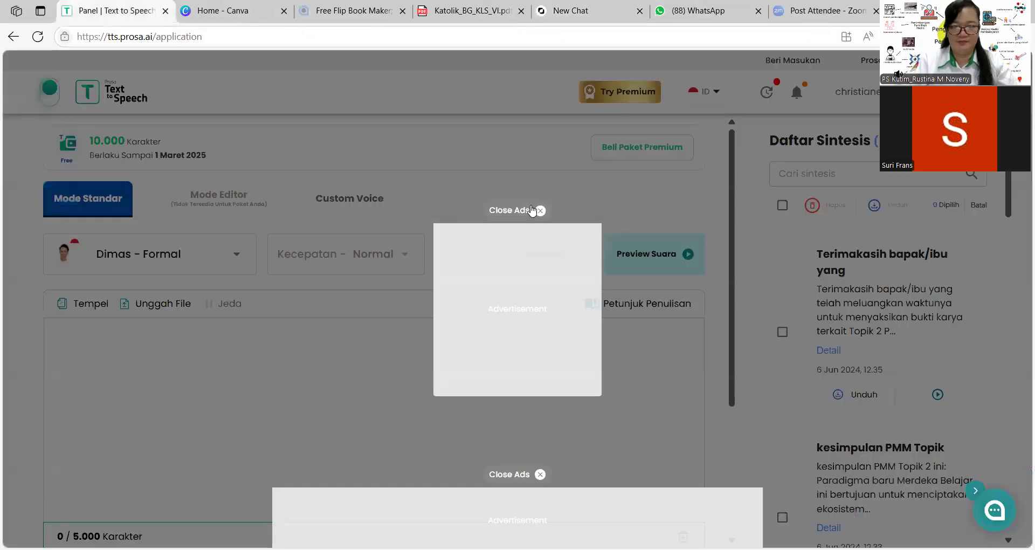
click(540, 210)
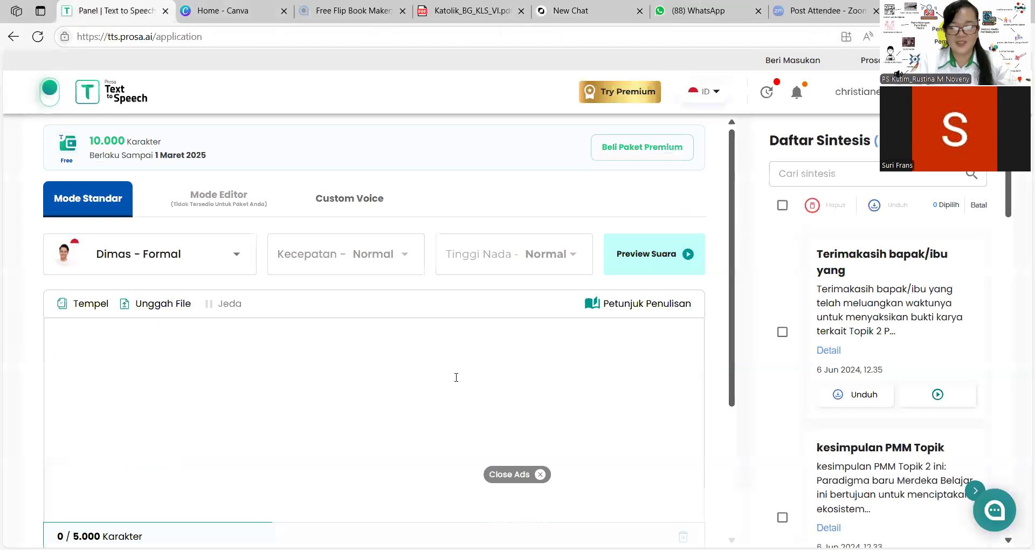
scroll(456, 378, down, 2)
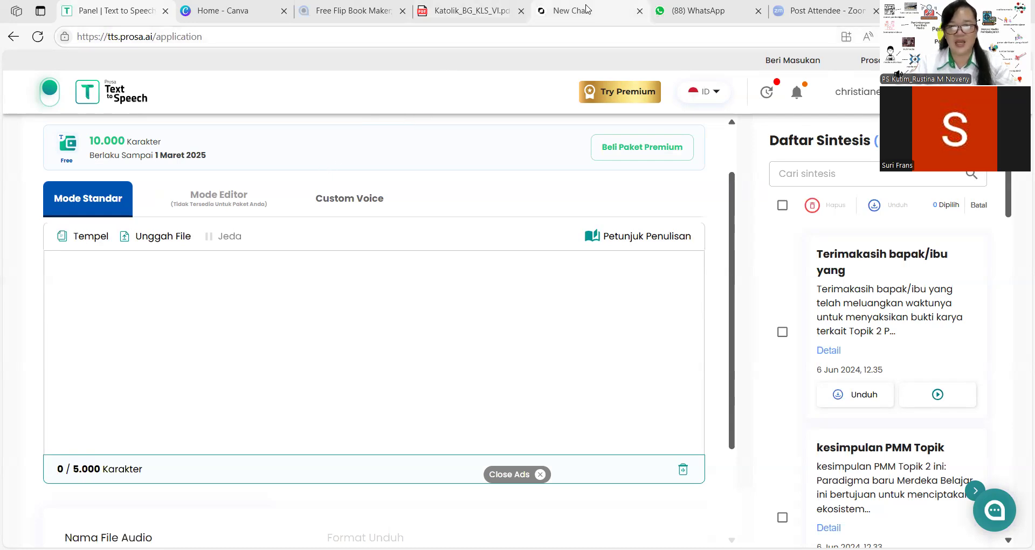
Switch to the new SuperAI chat and begin the prompt with "Buatlah slide PPT sebanyak 10 slide terkait"
click(582, 22)
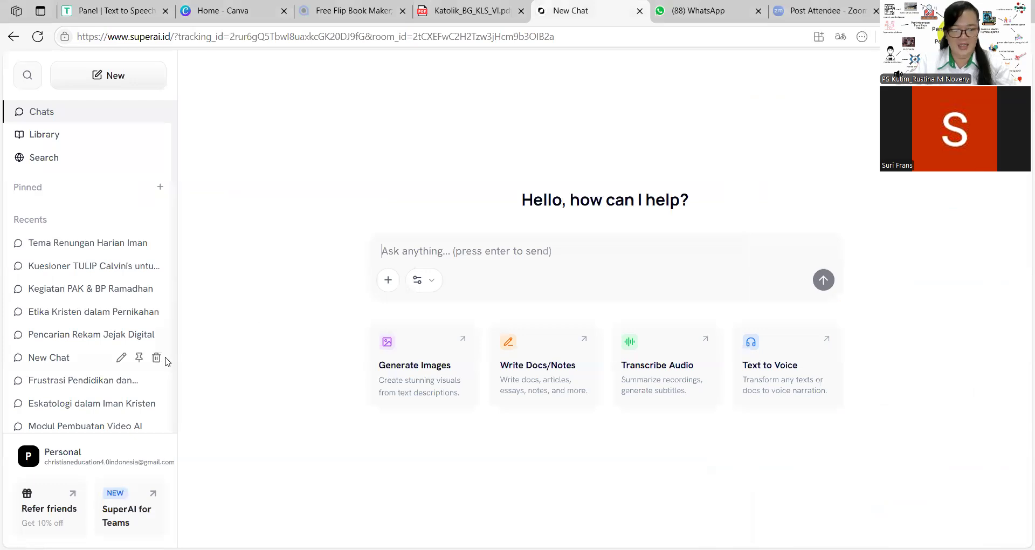
scroll(117, 410, down, 1)
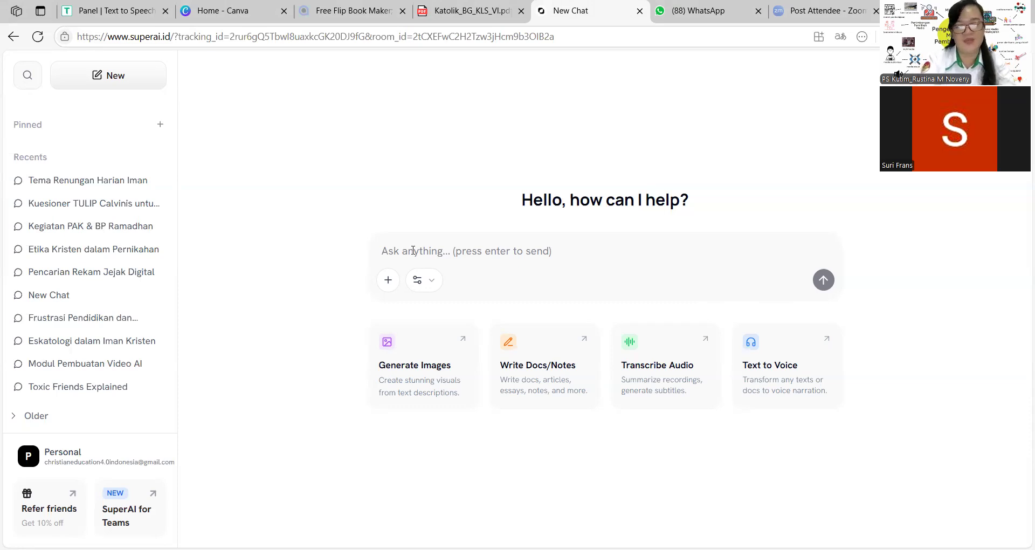
text(Buatlah slide PPT sebanyak)
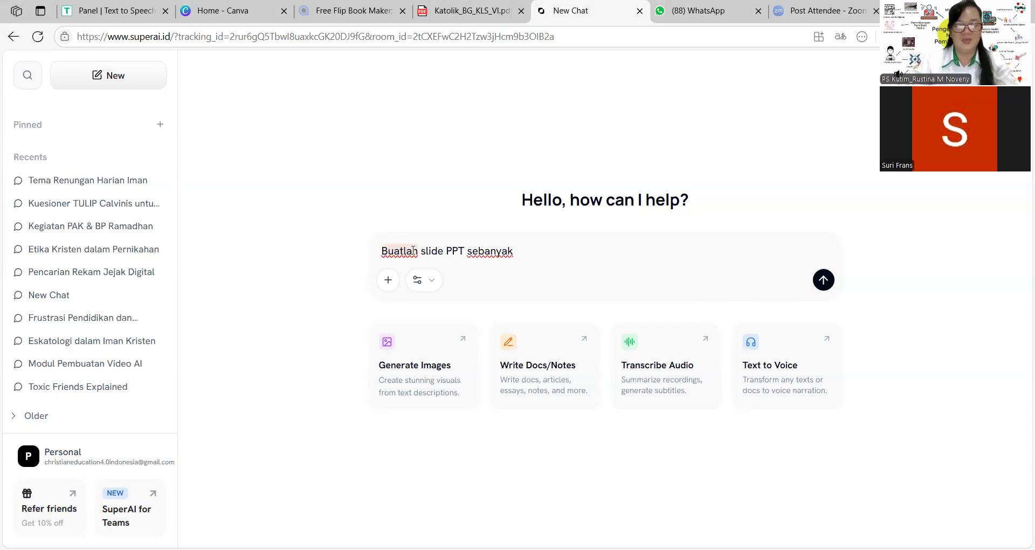
text(10 slide terkait)
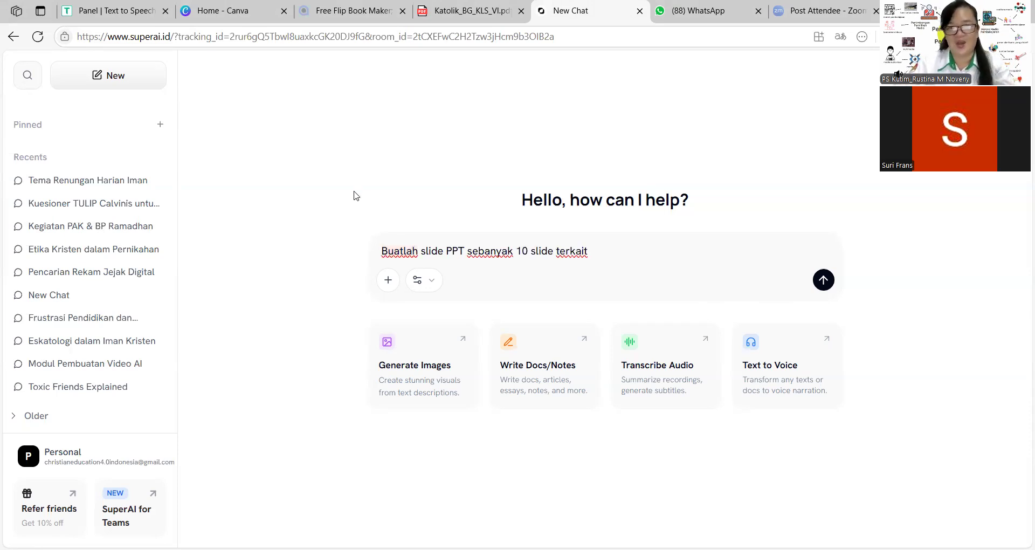
Switch to Katolik_BG_KLS_VI.pdf and copy the heading "Nabi Elia Mengajak Umat Allah Bertobat" on page 93
click(490, 10)
scroll(438, 269, up, 15)
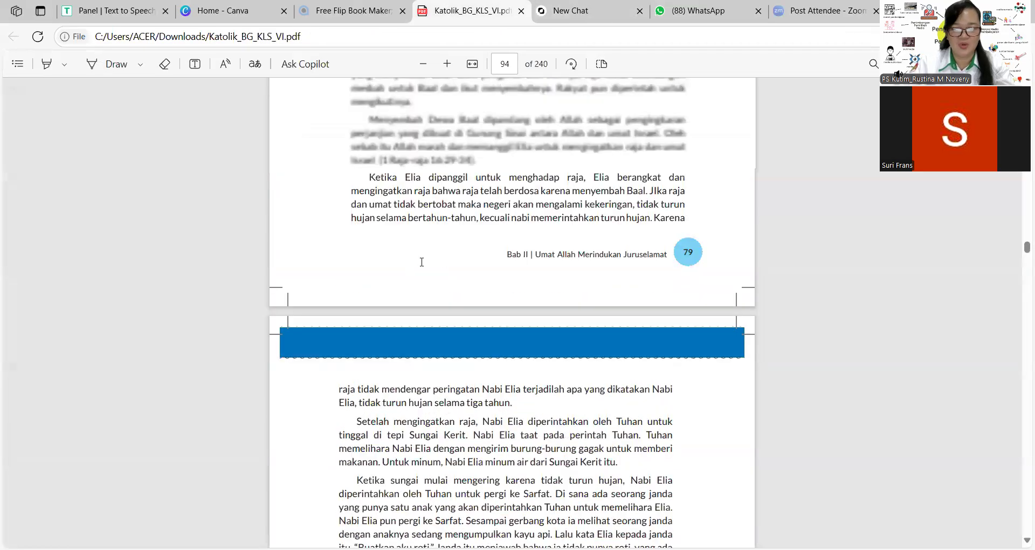
scroll(371, 285, down, 1)
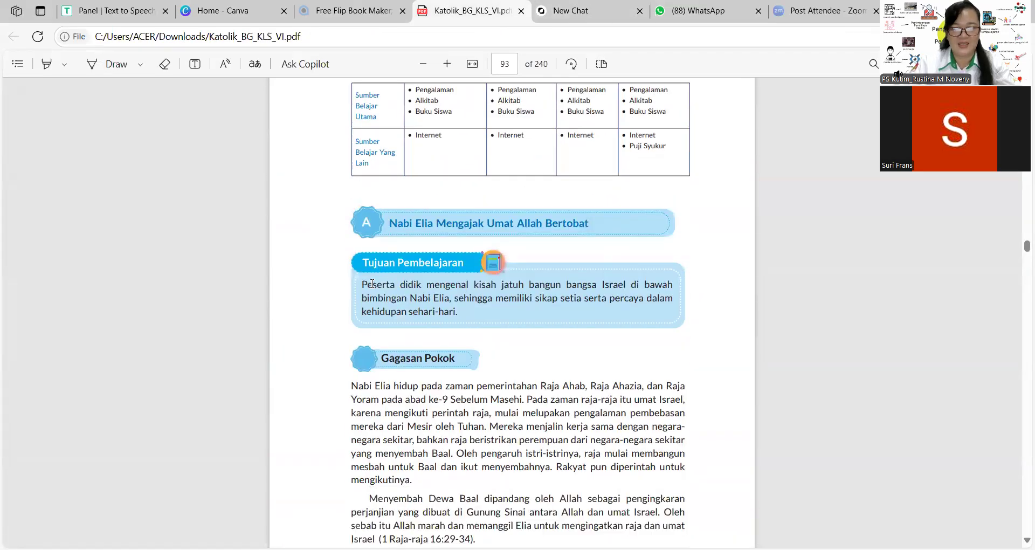
scroll(423, 289, up, 2)
scroll(423, 288, down, 1)
drag(389, 289, 567, 291)
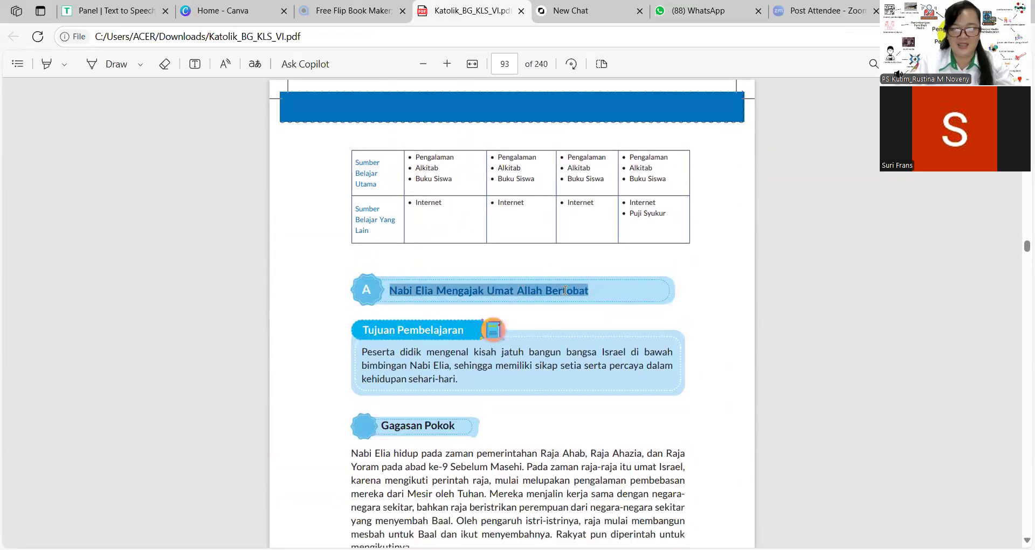
right_click(566, 290)
click(600, 357)
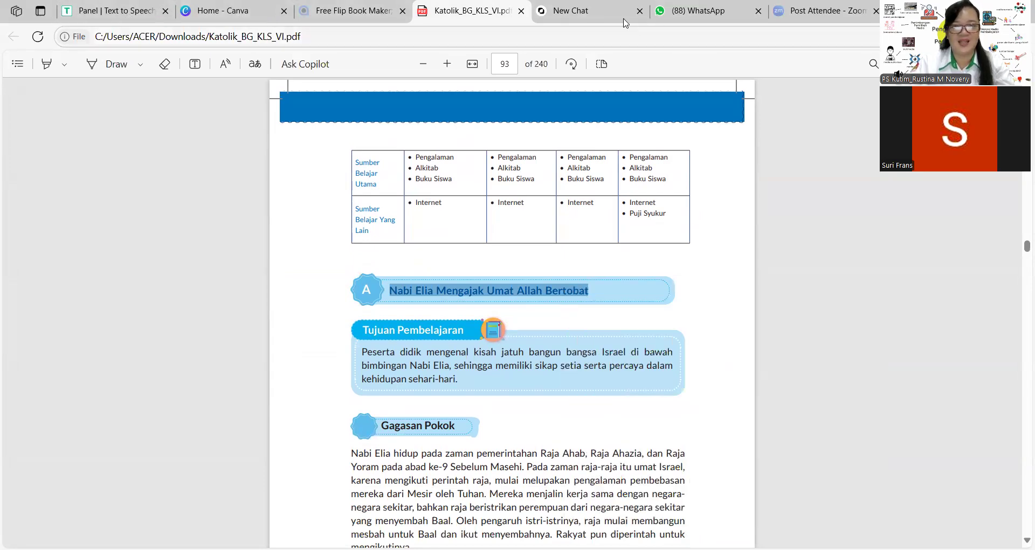
Paste the copied heading at the end of the SuperAI prompt and add "dalam BG Kelas 6 Pendidikan Agama Katolik"
click(574, 11)
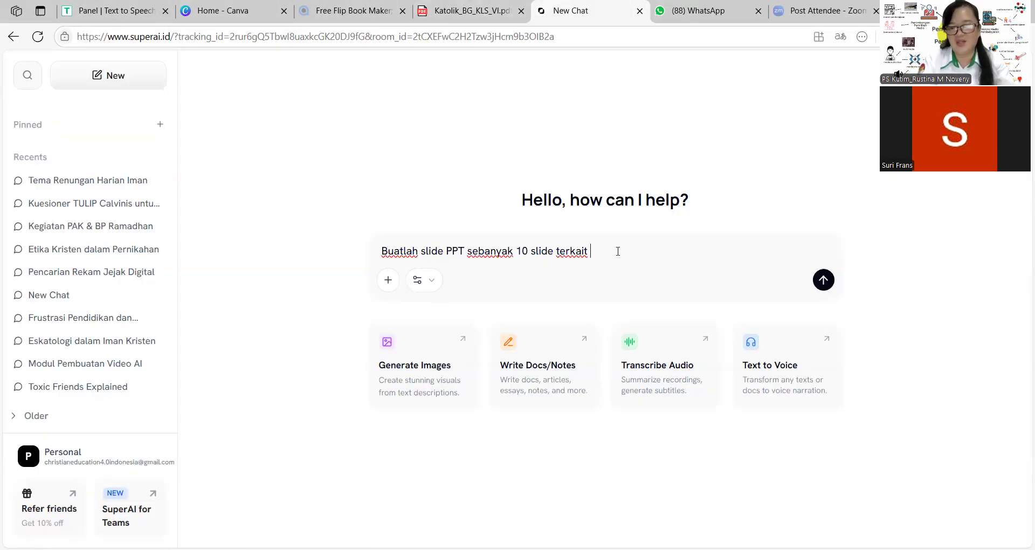
key(ctrl+v)
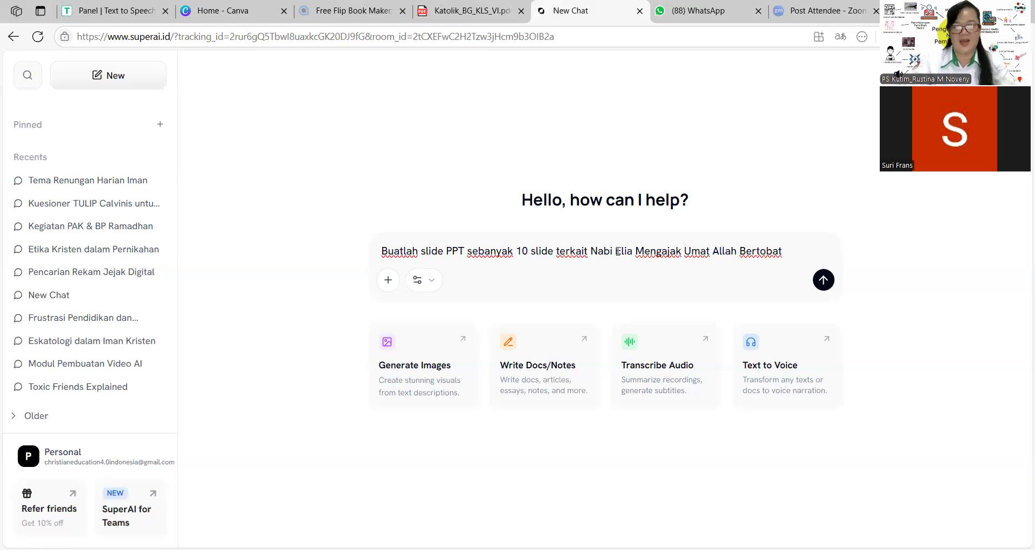
key(ctrl+v)
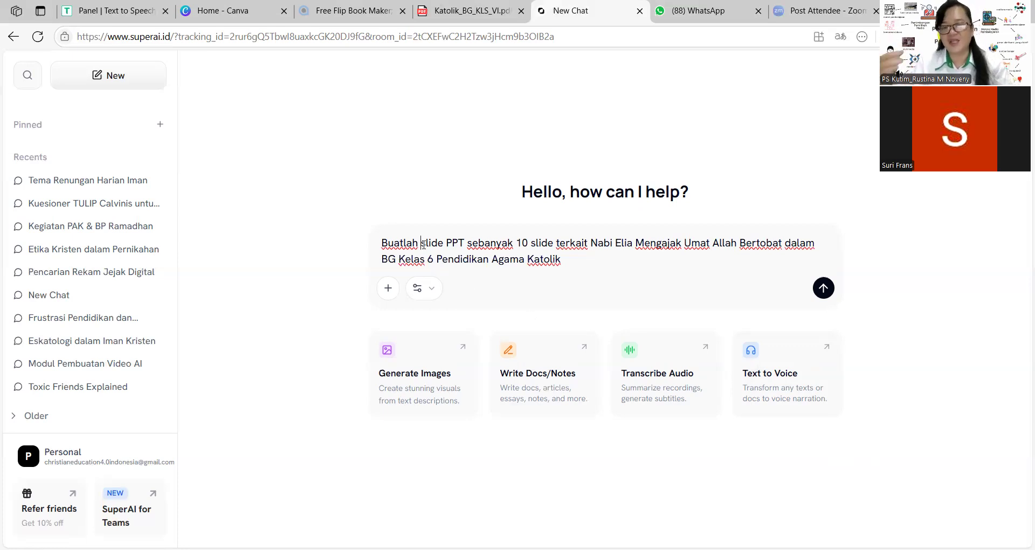
Insert "draft" before "slide PPT" in the prompt and append "berdasarkan data" at its end
text(draft)
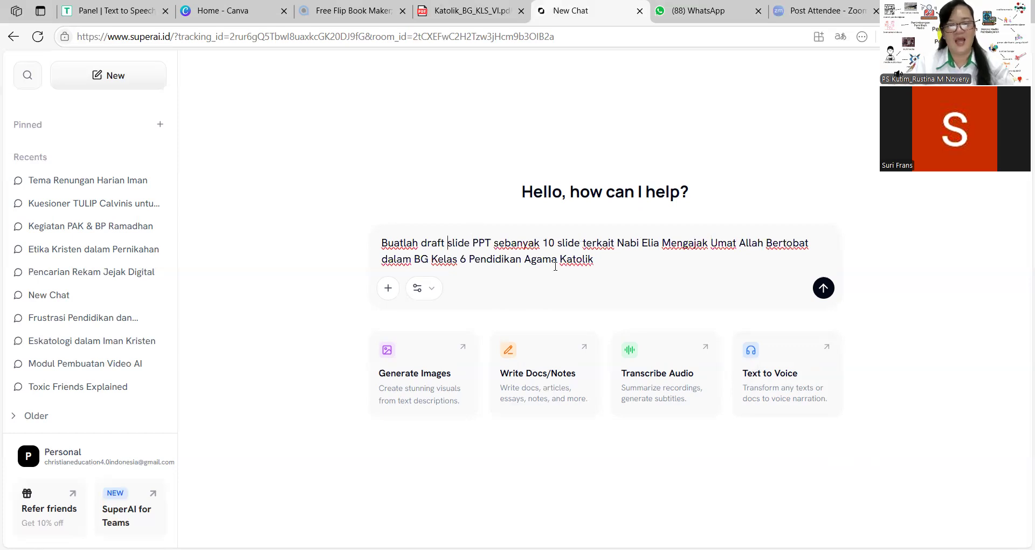
click(591, 260)
text(berdasa)
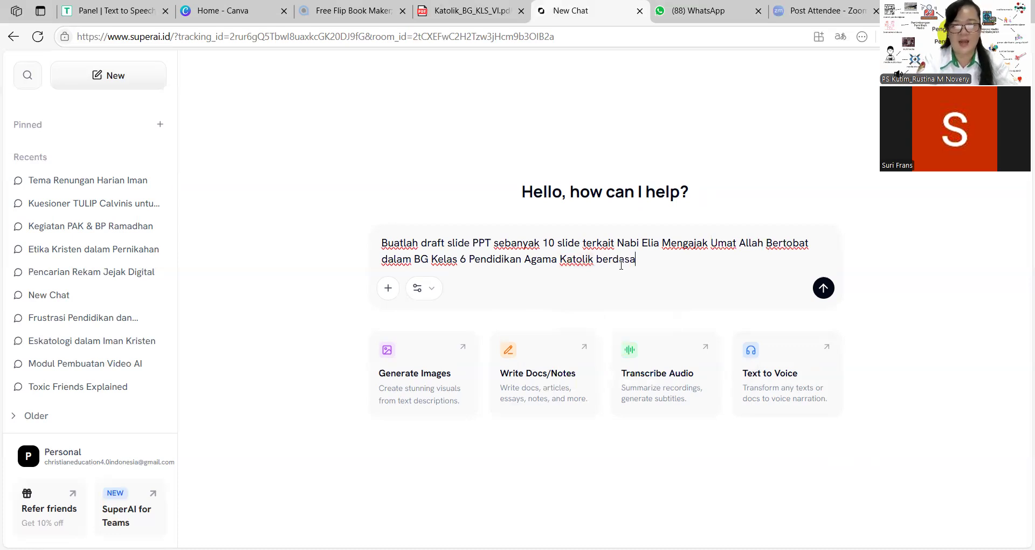
text(rkan data)
Copy the Gagasan Pokok text on page 93 of Katolik_BG_KLS_VI.pdf, through "memerintahkan turun hujan", and paste it at the end of the SuperAI prompt
click(469, 11)
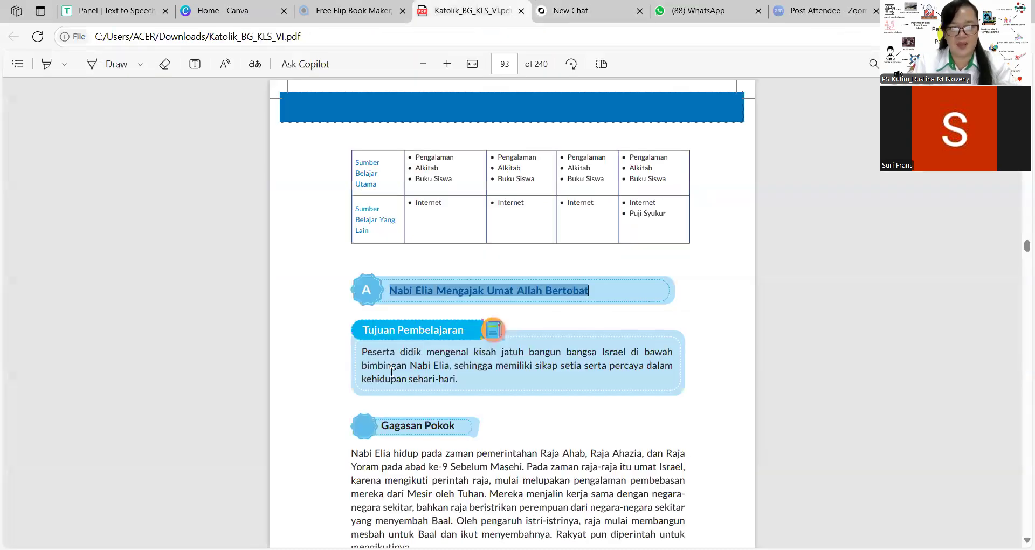
scroll(430, 320, down, 1)
scroll(430, 319, down, 5)
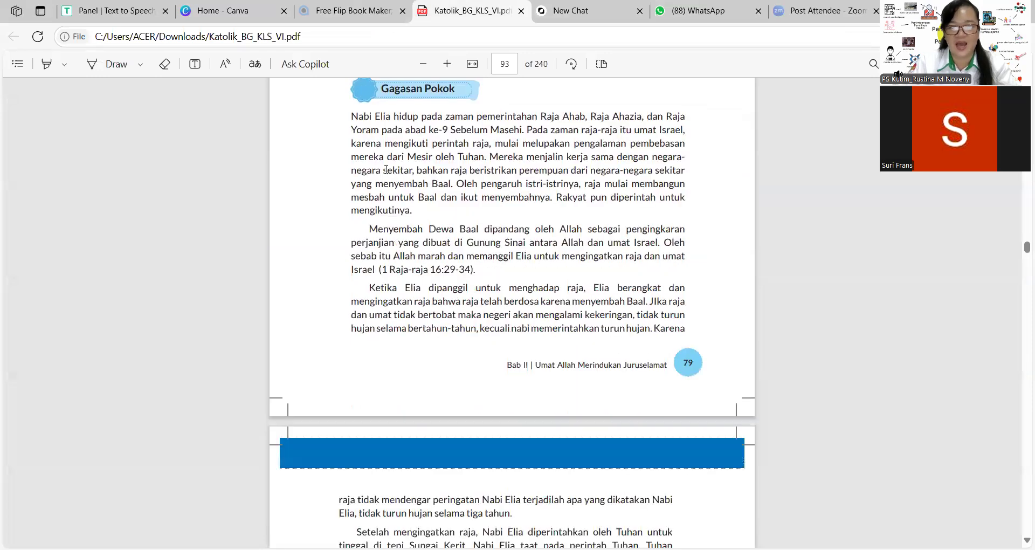
drag(351, 115, 652, 329)
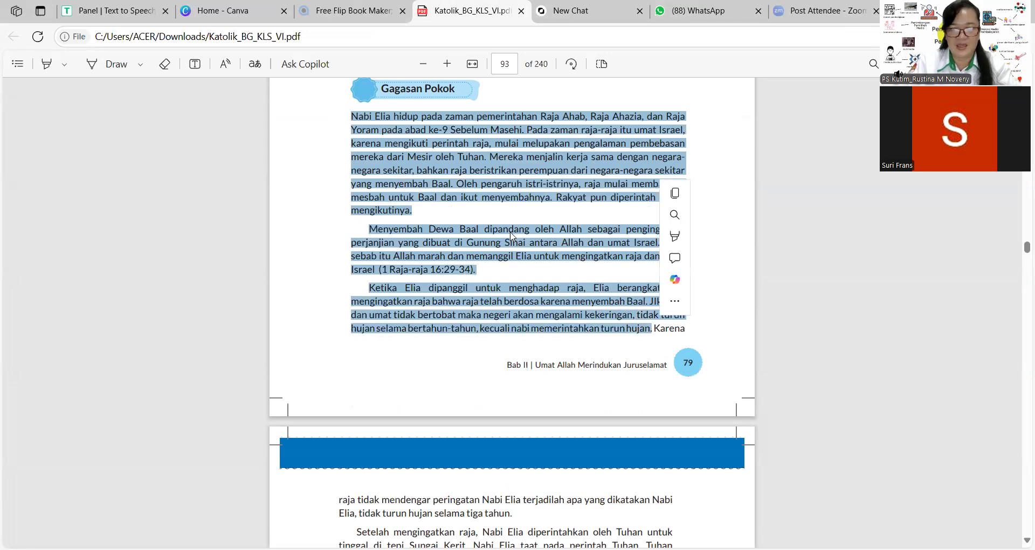
right_click(510, 234)
click(554, 294)
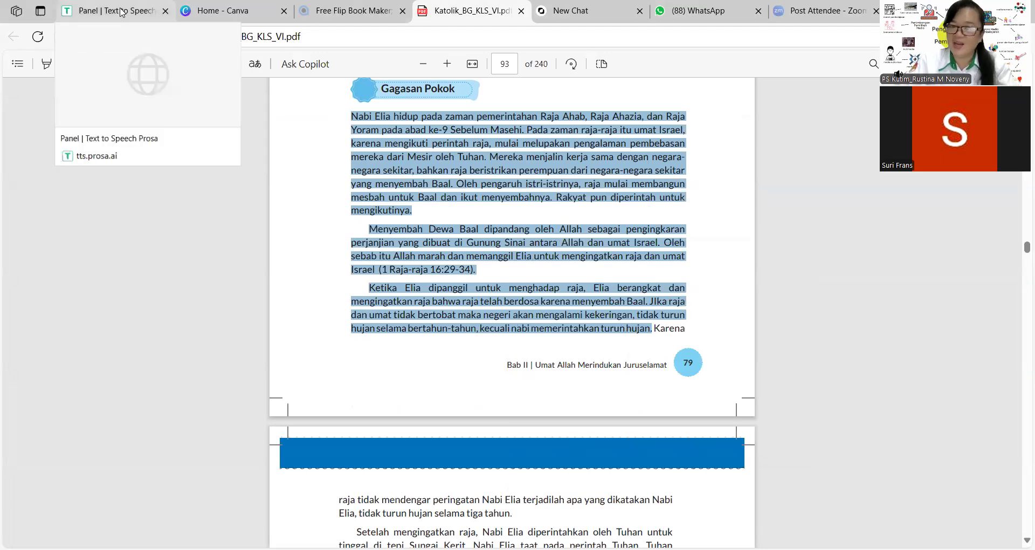
click(550, 12)
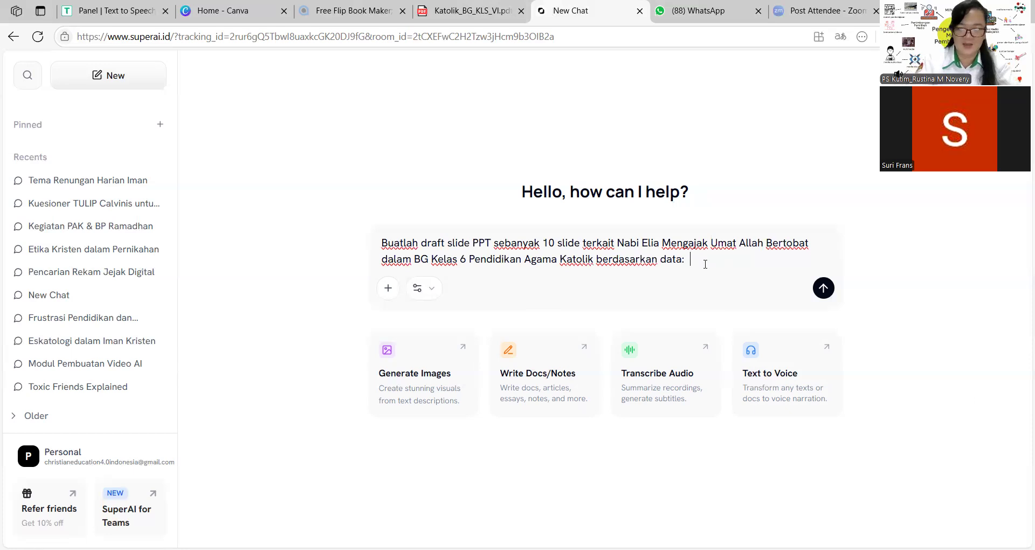
key(ctrl+v)
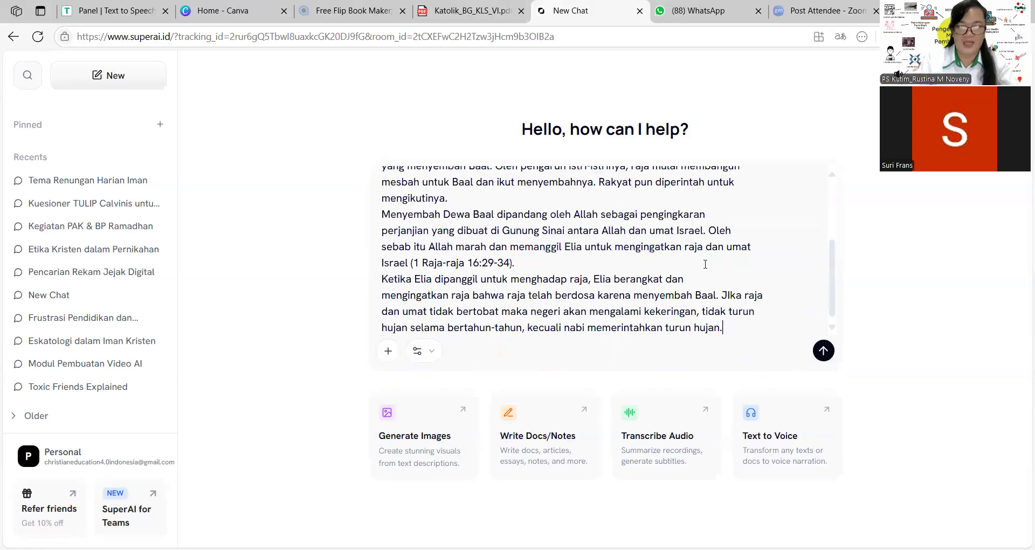
Switch to Katolik_BG_KLS_VI.pdf and copy the passage from "Dari kisah Nabi Elia" through "lebih baik" on page 95
click(485, 11)
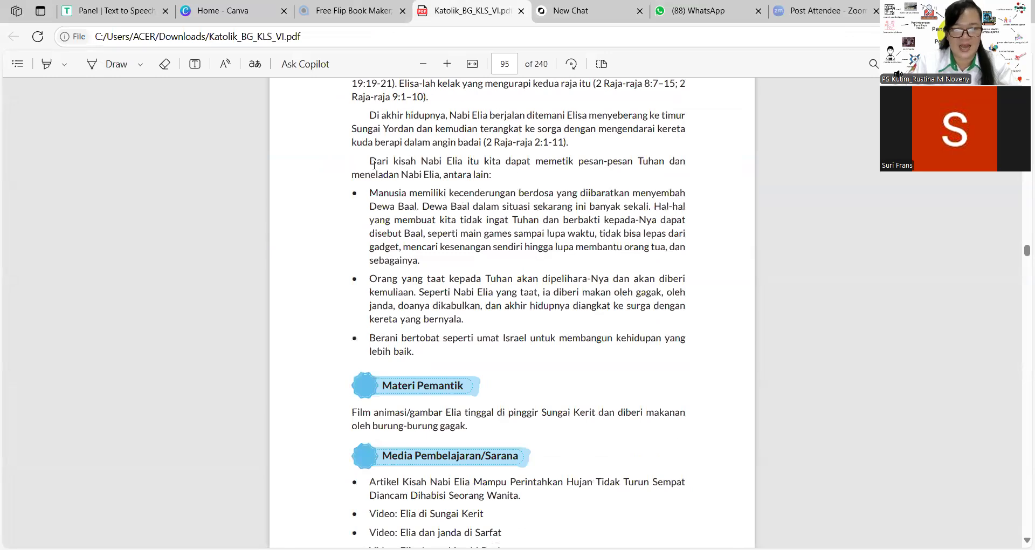
drag(374, 165, 427, 353)
right_click(457, 265)
click(474, 174)
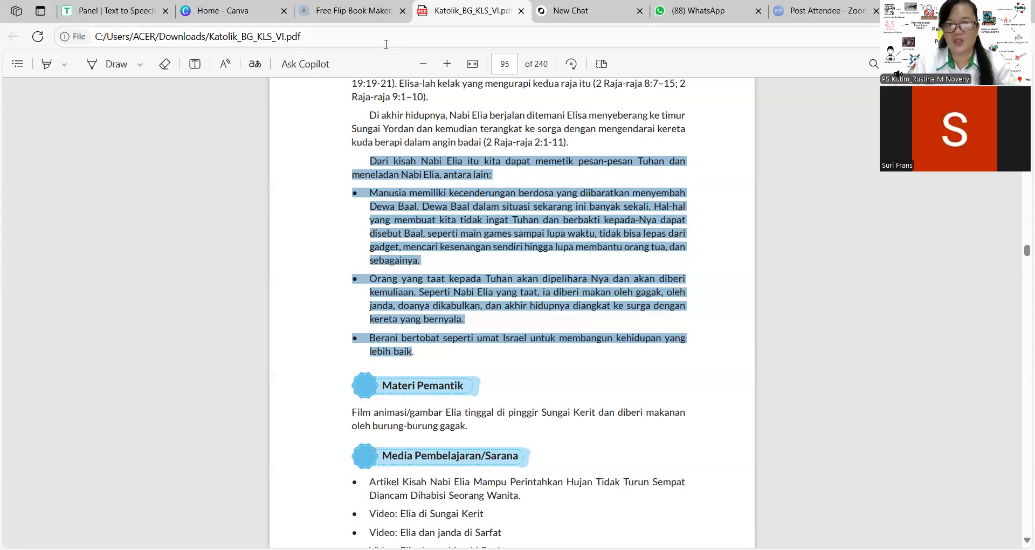
Return to the SuperAI chat, append the copied passage to the end of the prompt, and submit it
click(334, 17)
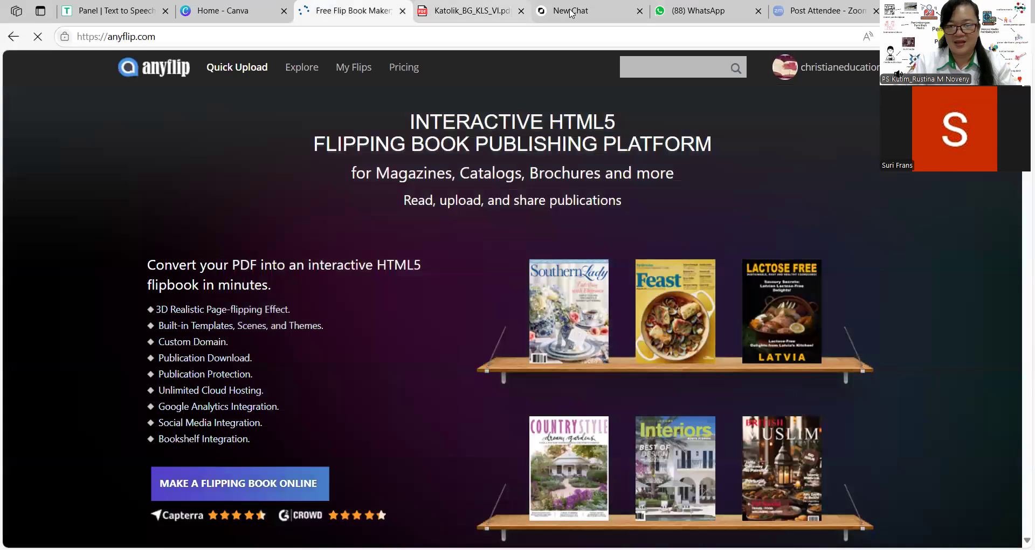
click(571, 13)
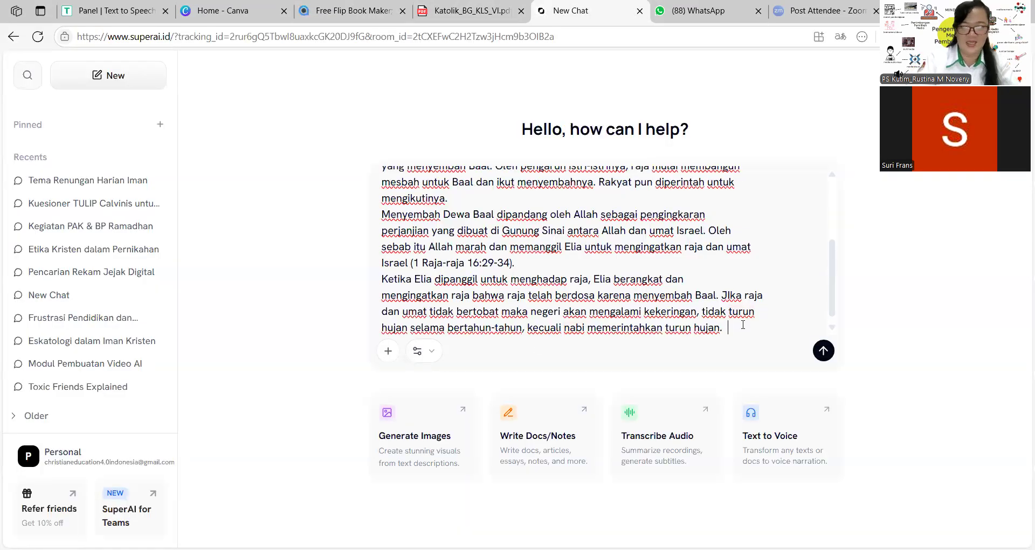
key(ctrl+v)
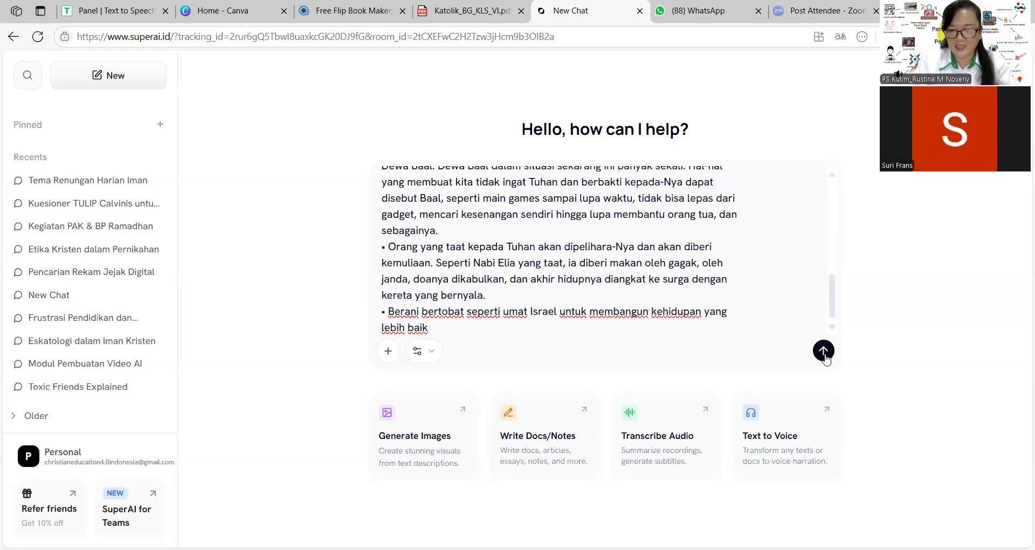
click(823, 352)
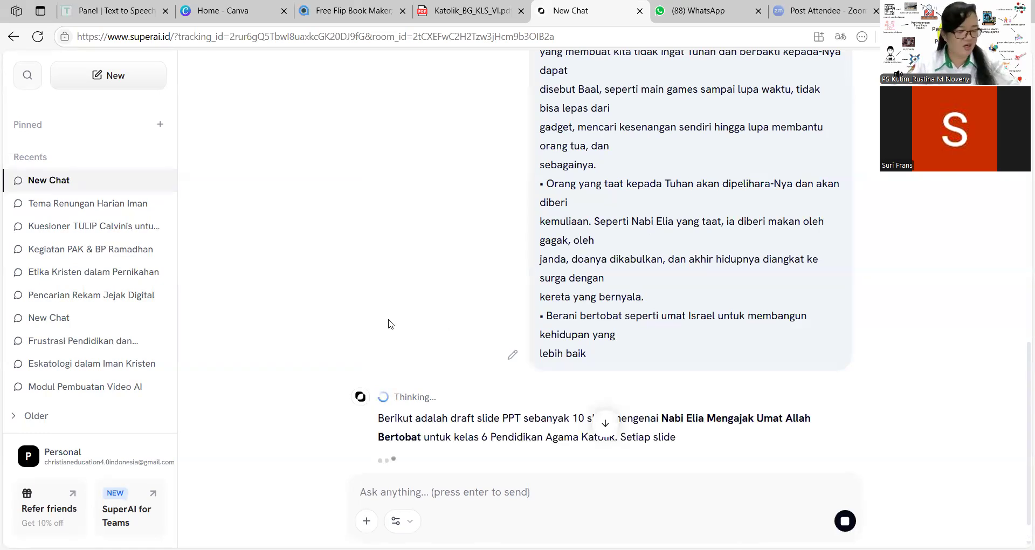
Examine the opening slides of the generated draft and reread the submitted prompt above it
scroll(418, 291, down, 1)
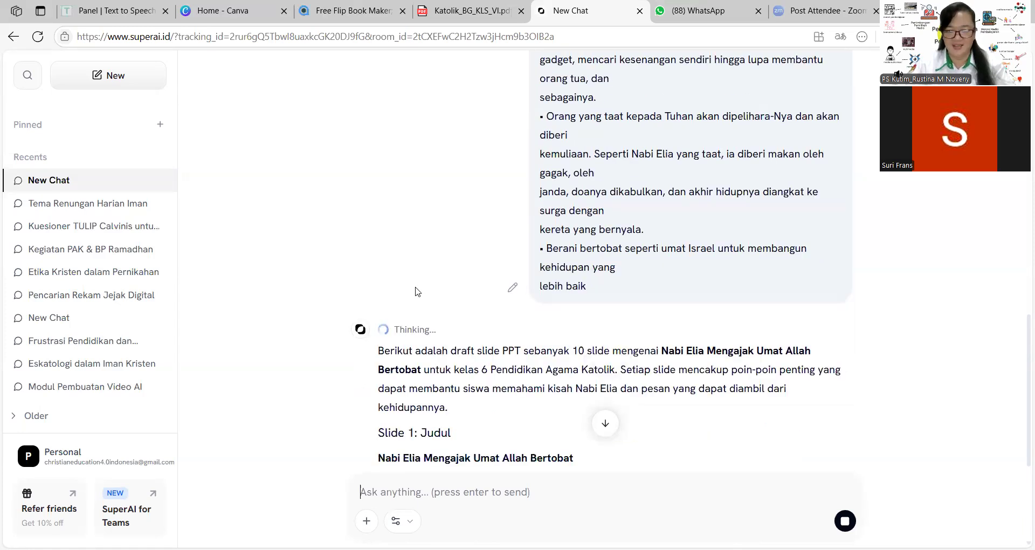
scroll(415, 291, down, 2)
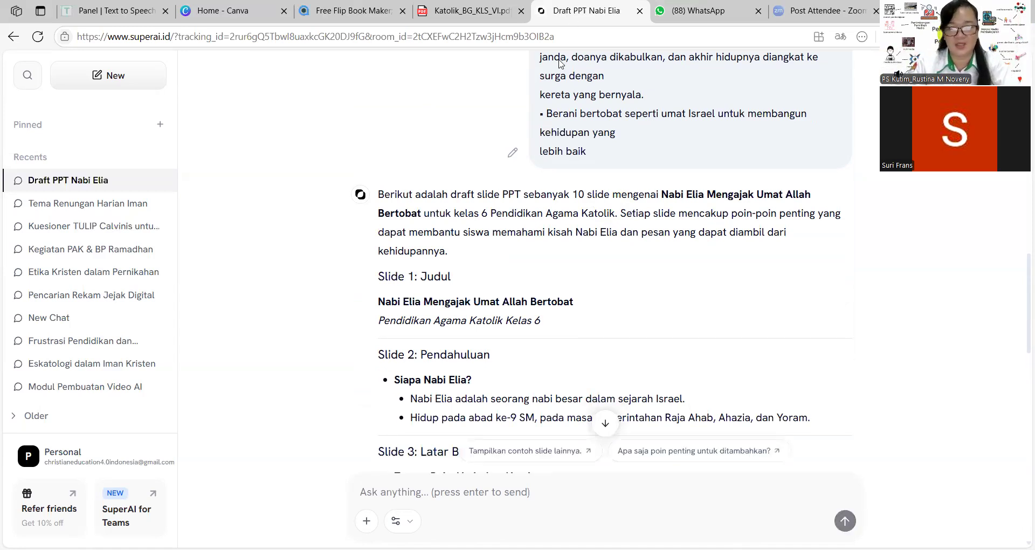
scroll(559, 64, down, 1)
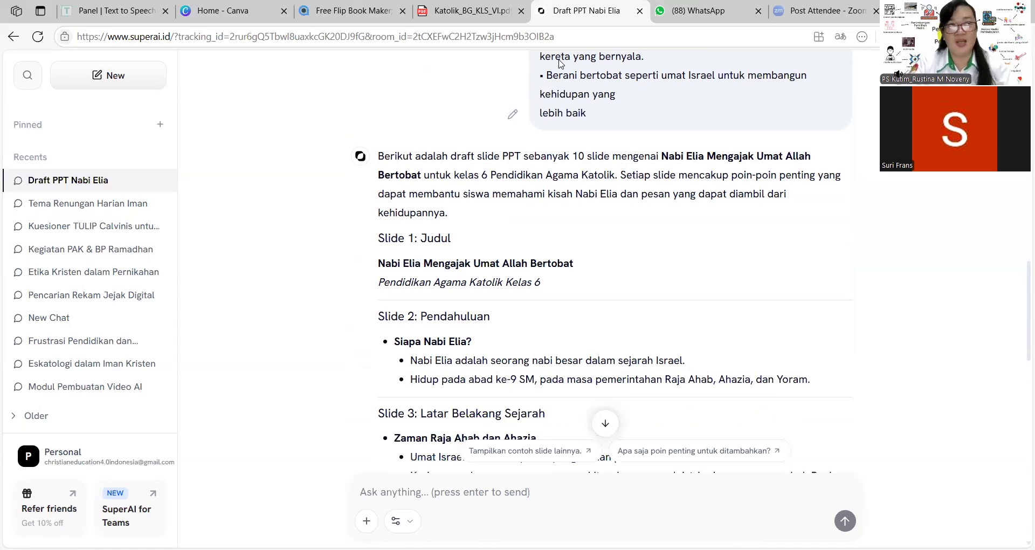
scroll(559, 64, down, 1)
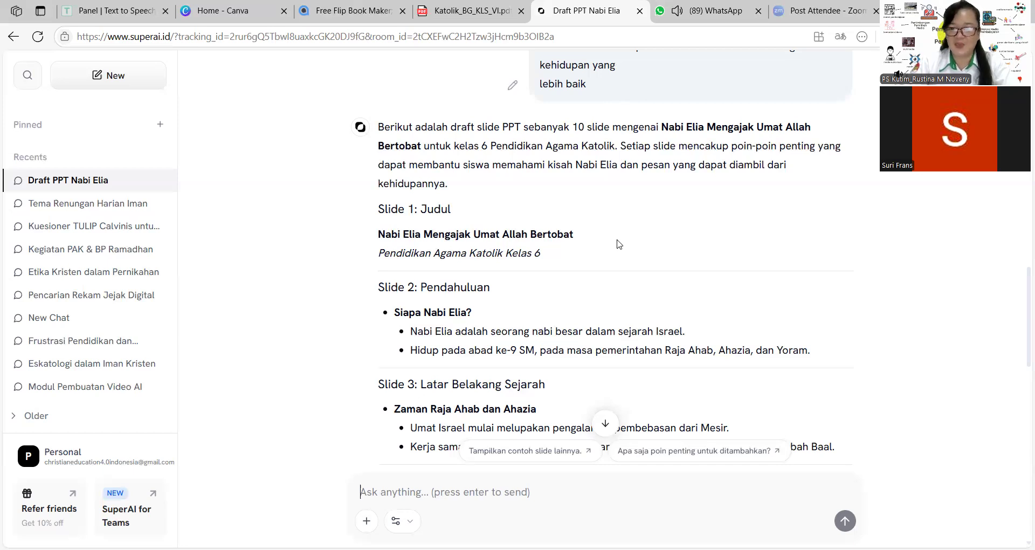
scroll(619, 244, up, 8)
scroll(619, 244, up, 5)
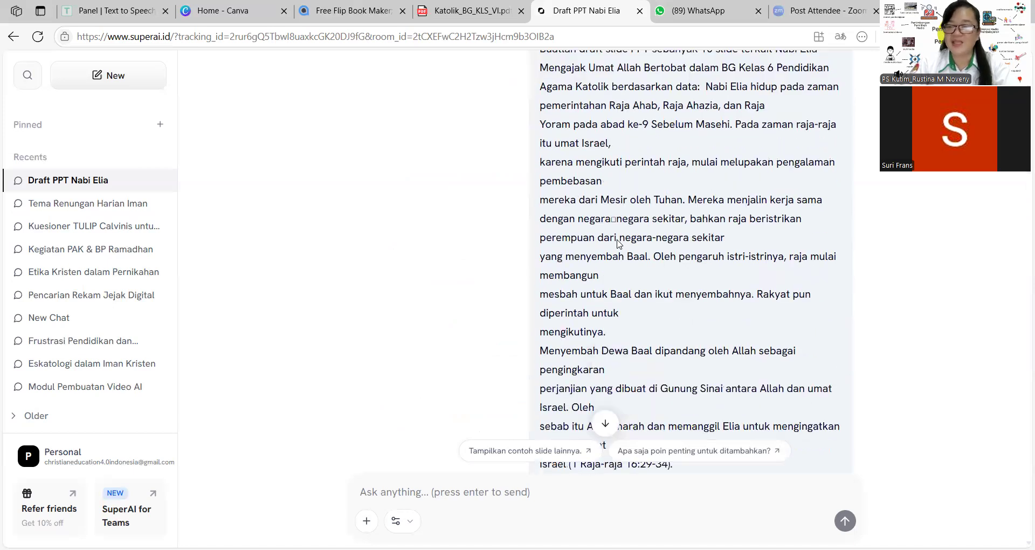
scroll(619, 244, up, 2)
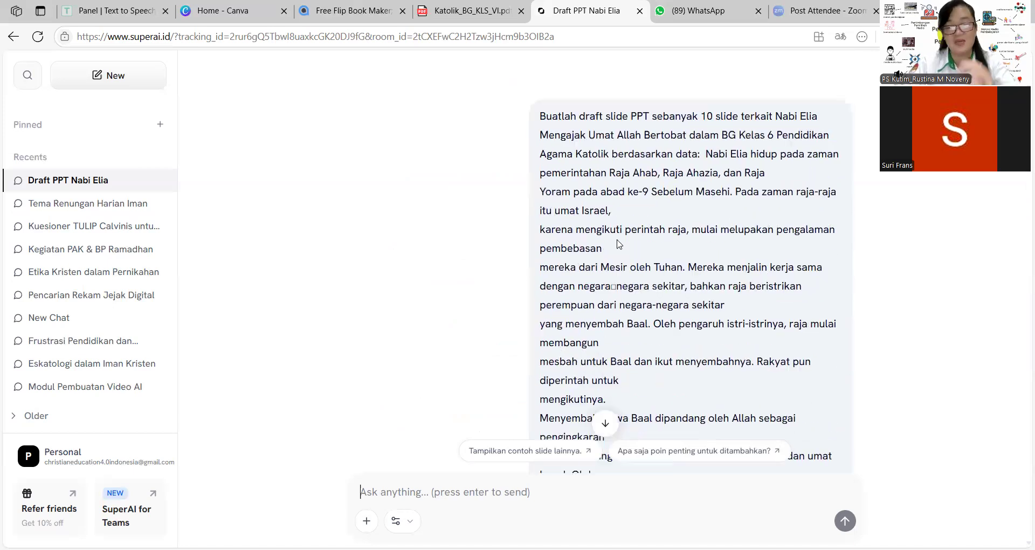
scroll(619, 244, down, 3)
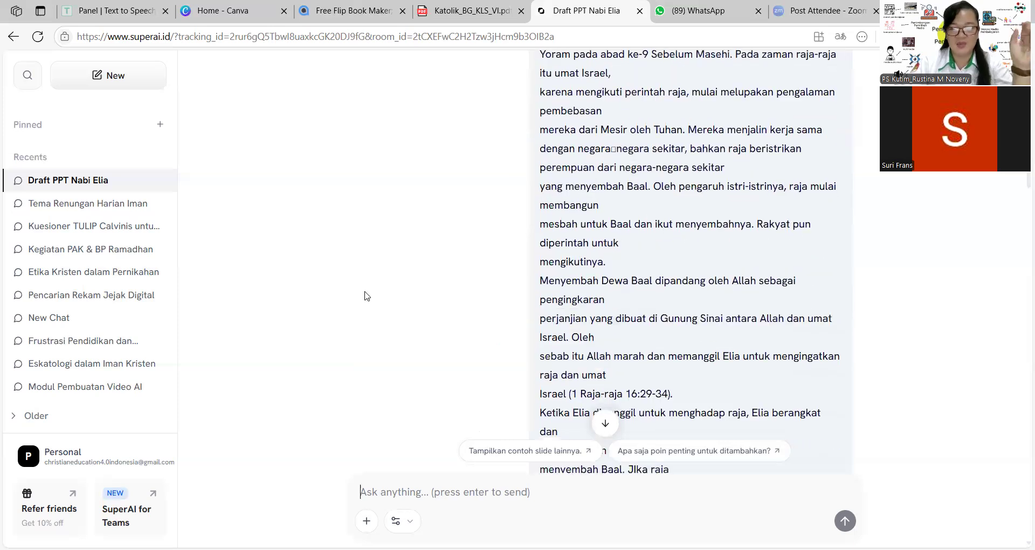
scroll(395, 296, down, 10)
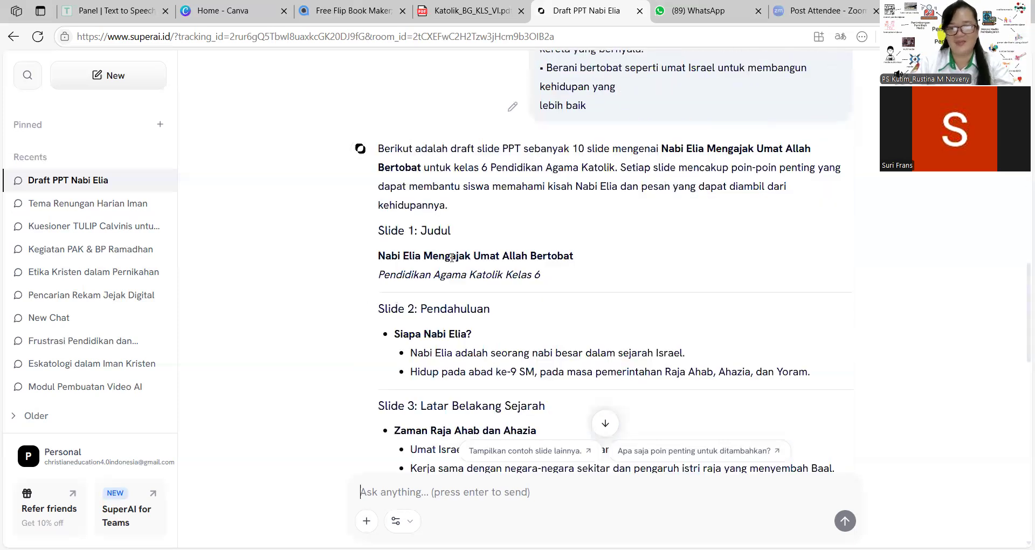
Read through the generated slide outline from "Slide 1: Judul" to "Slide 9: Contoh Pertobatan", checking each slide's points
scroll(453, 258, down, 1)
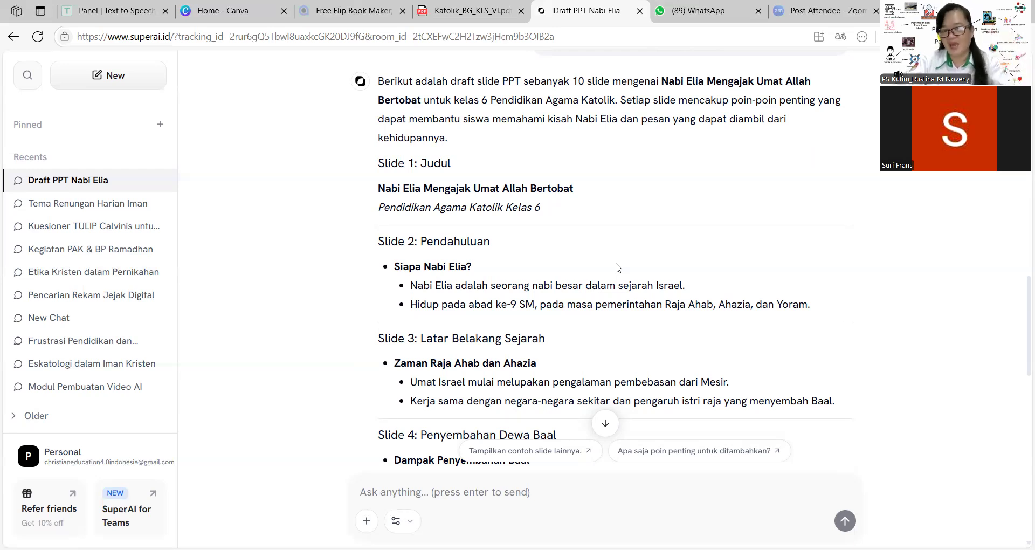
scroll(617, 267, down, 3)
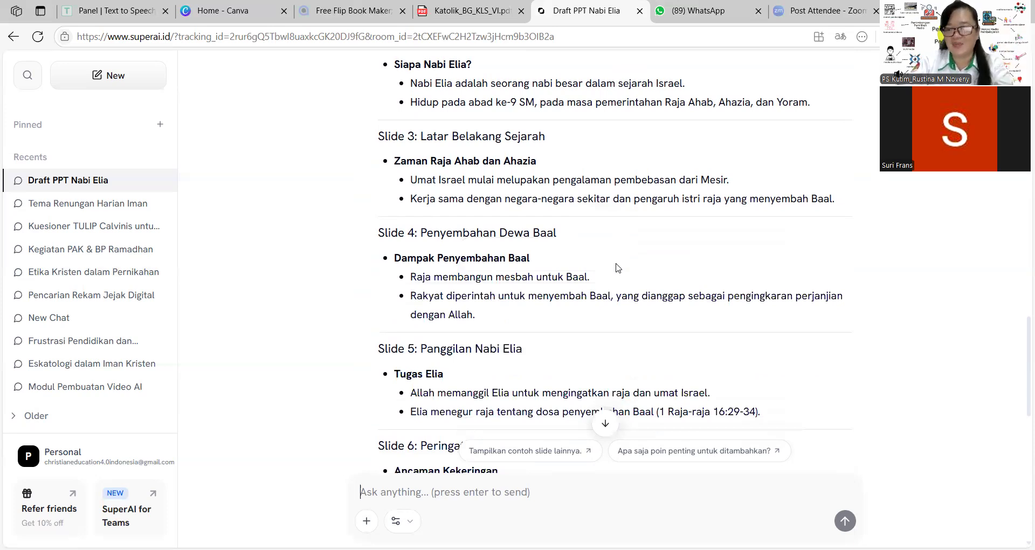
scroll(600, 345, down, 5)
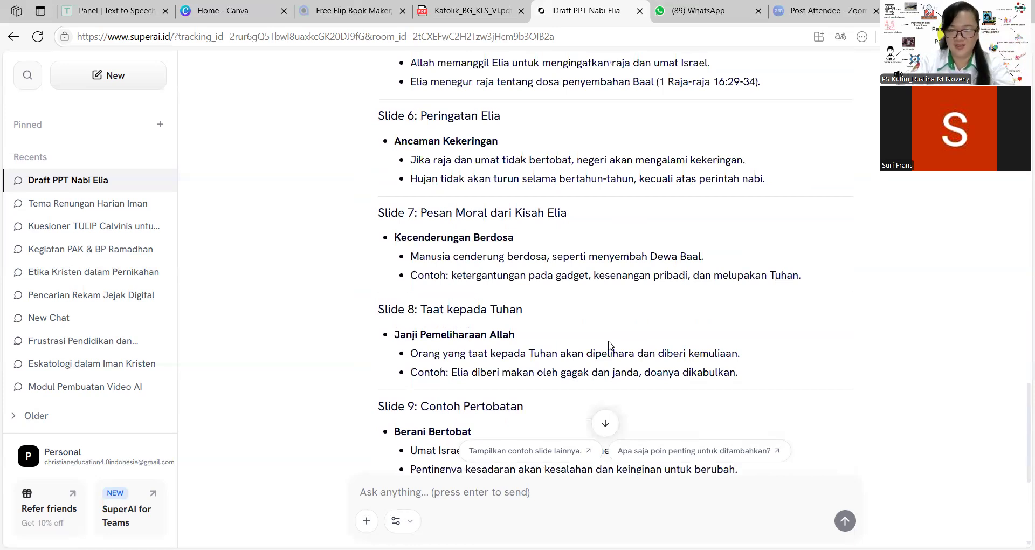
scroll(609, 345, up, 6)
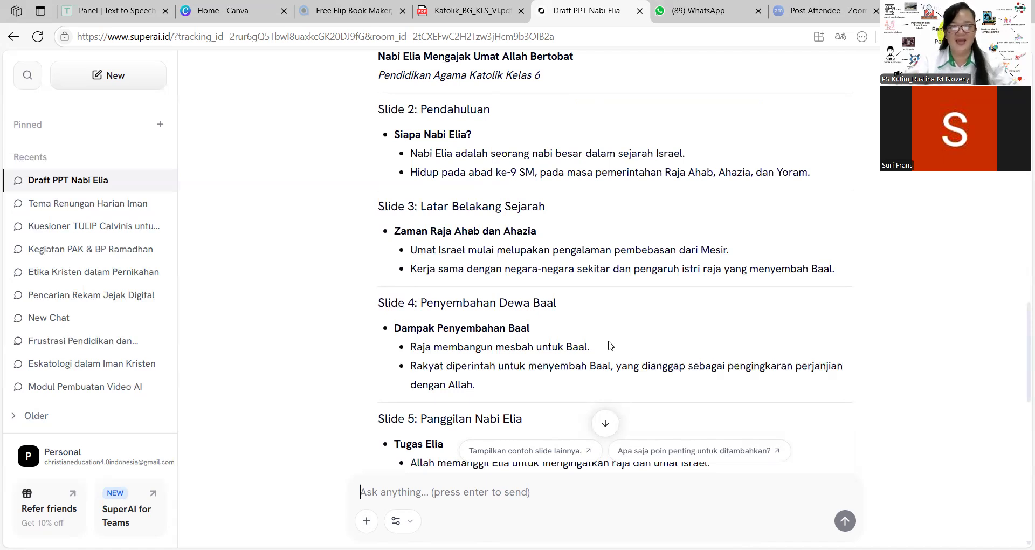
scroll(609, 346, down, 3)
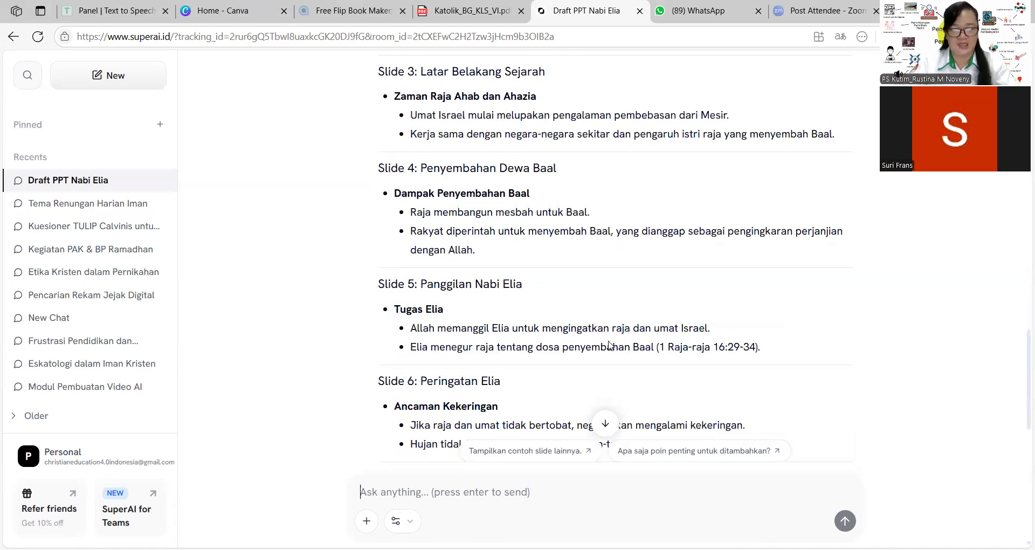
scroll(609, 345, up, 3)
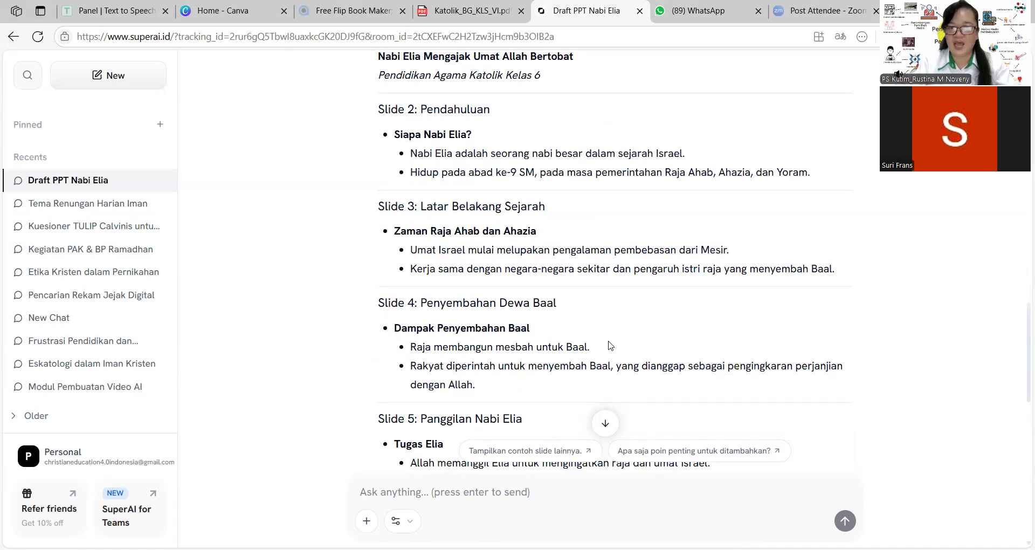
scroll(610, 345, up, 1)
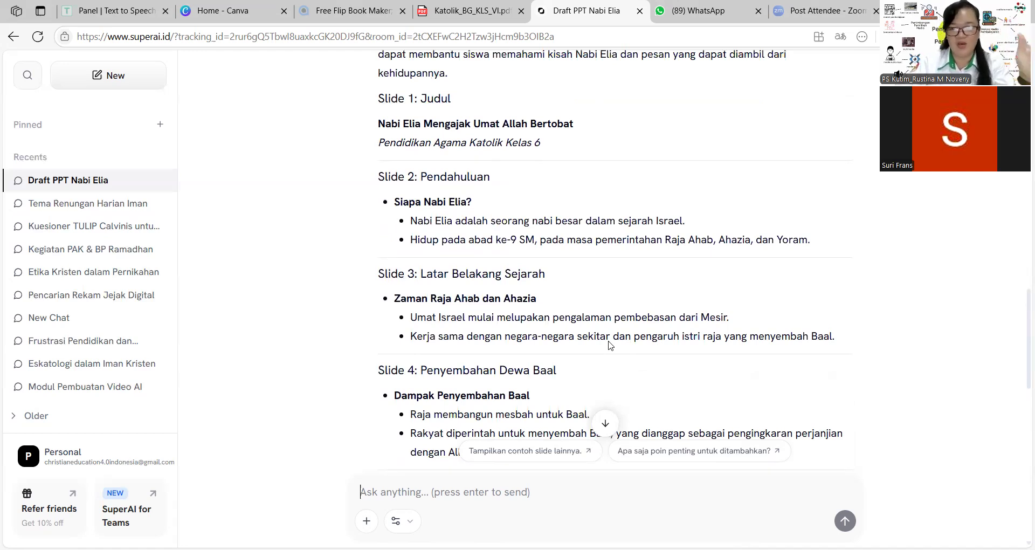
scroll(609, 345, down, 2)
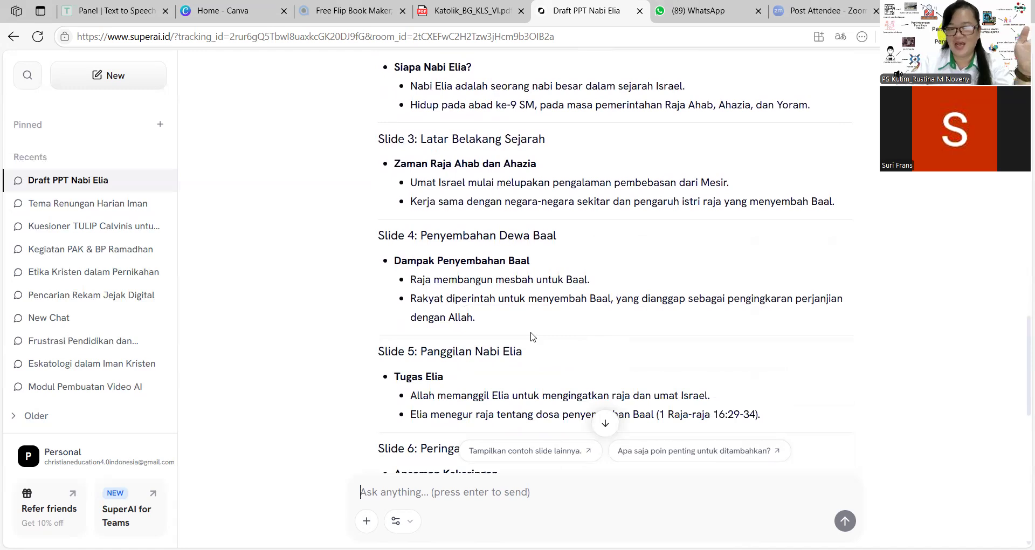
scroll(606, 328, down, 3)
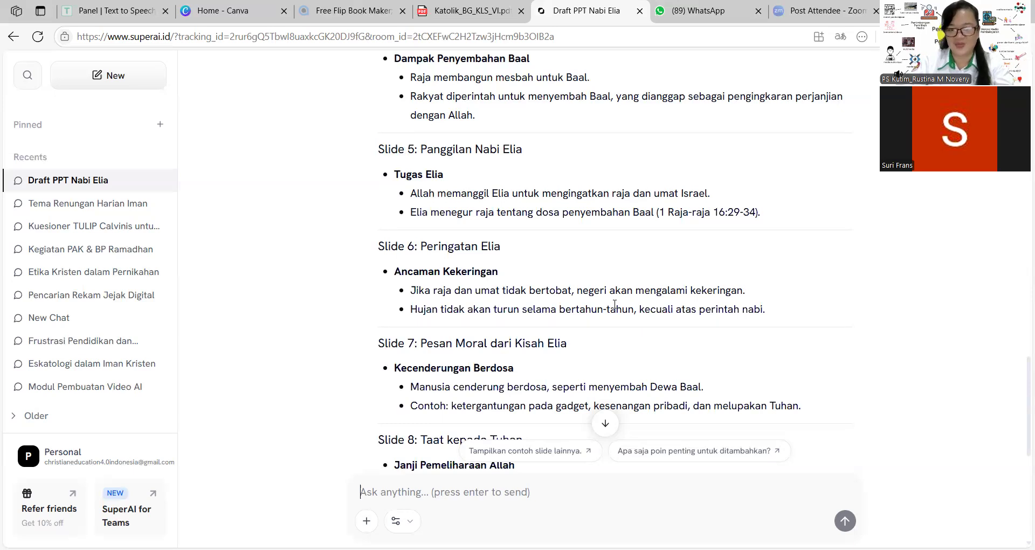
scroll(612, 331, up, 4)
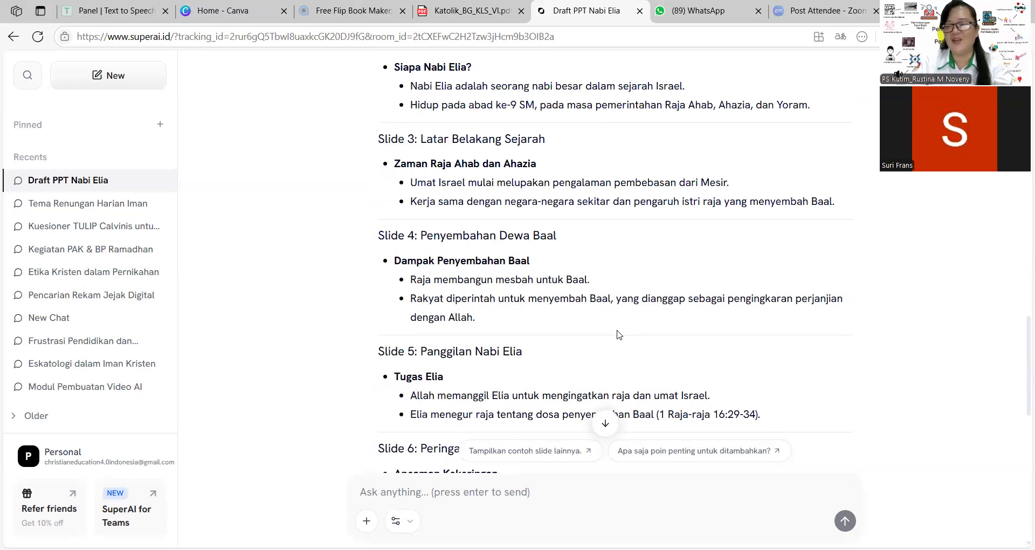
scroll(619, 334, up, 5)
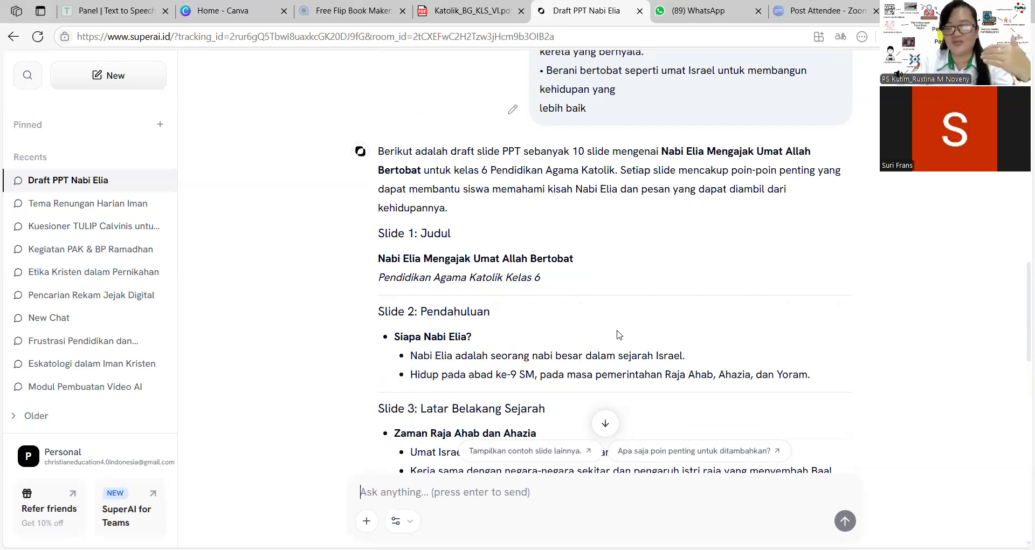
scroll(618, 334, down, 1)
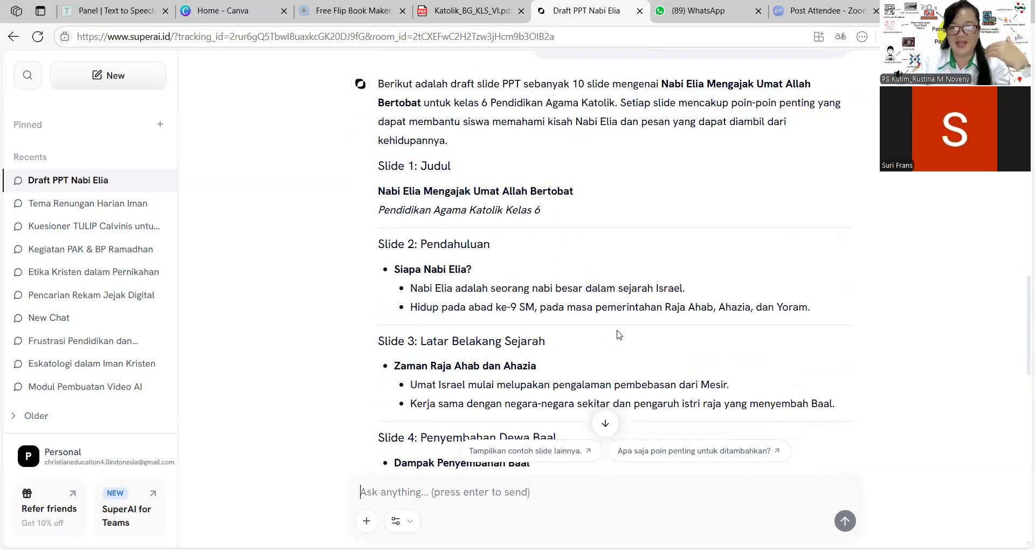
scroll(619, 335, up, 1)
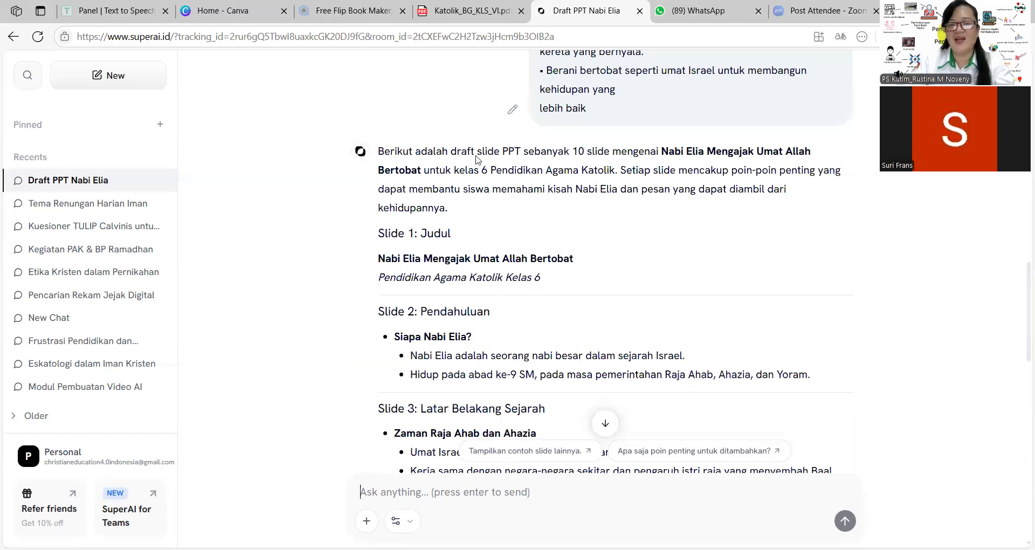
Switch to Canva and create a new blank presentation, declining to open it in the desktop app
click(233, 12)
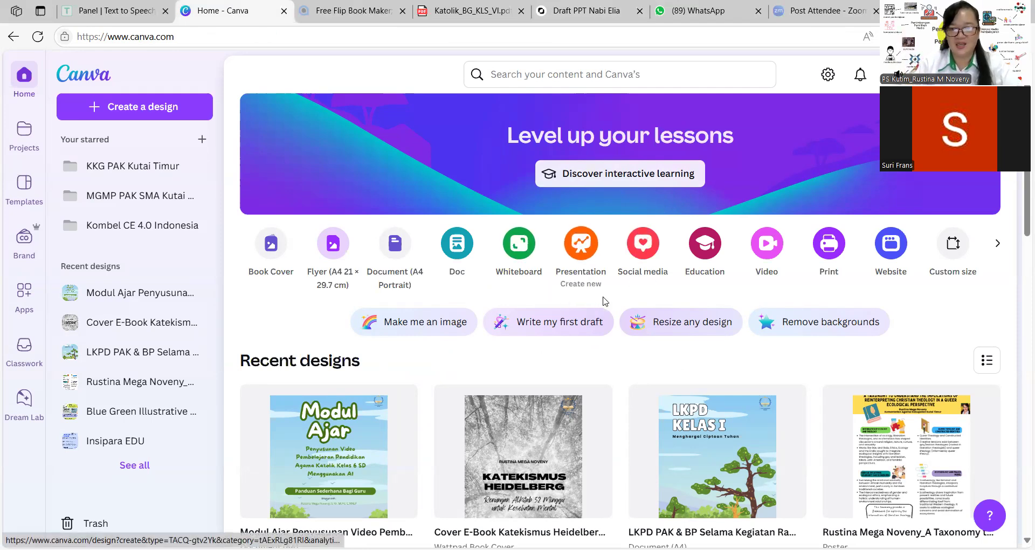
scroll(601, 303, down, 1)
scroll(615, 312, up, 1)
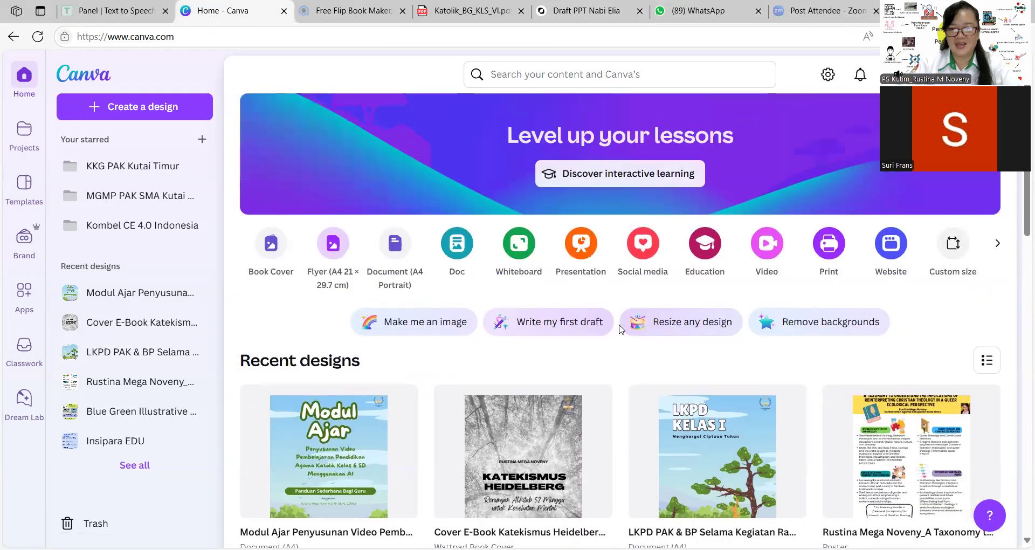
scroll(620, 330, down, 1)
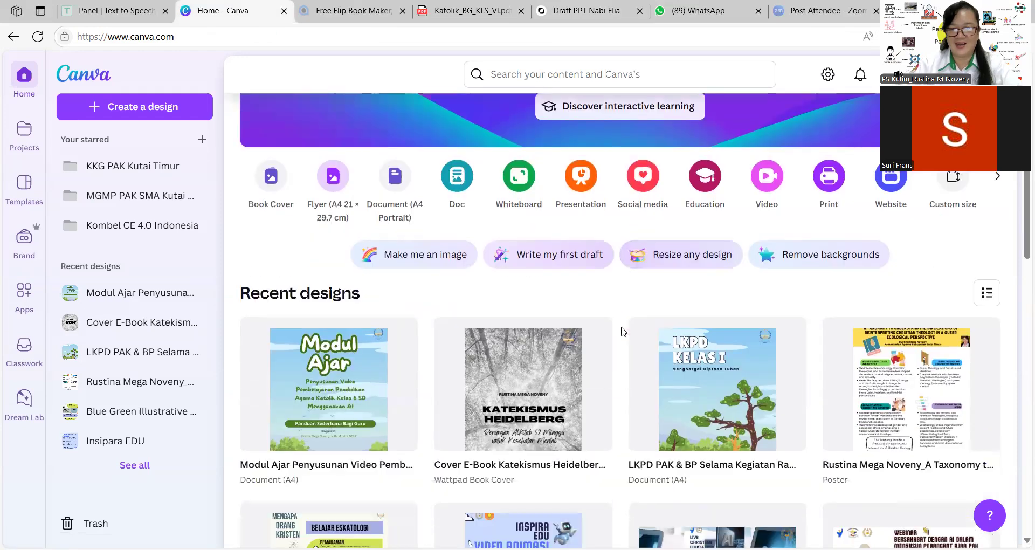
click(582, 185)
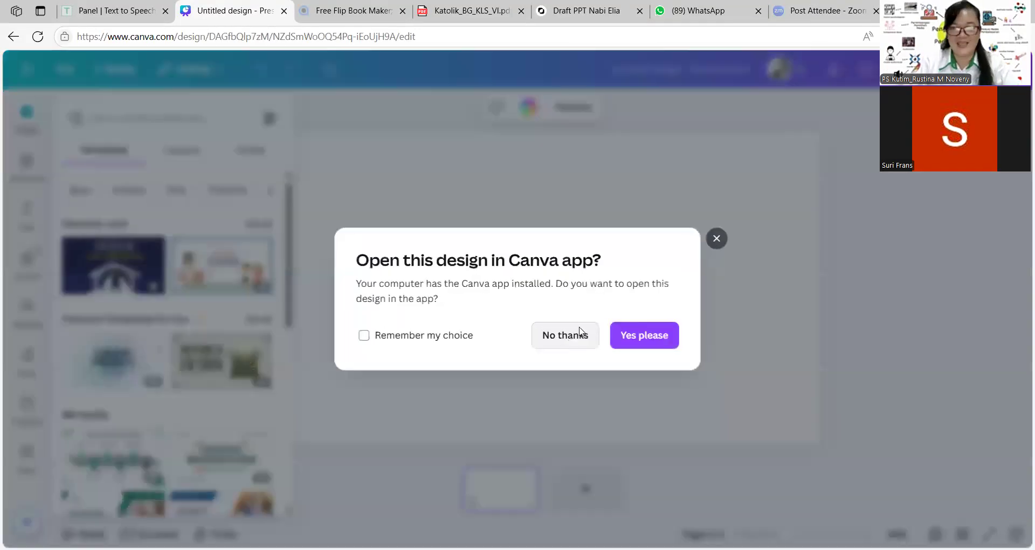
click(566, 335)
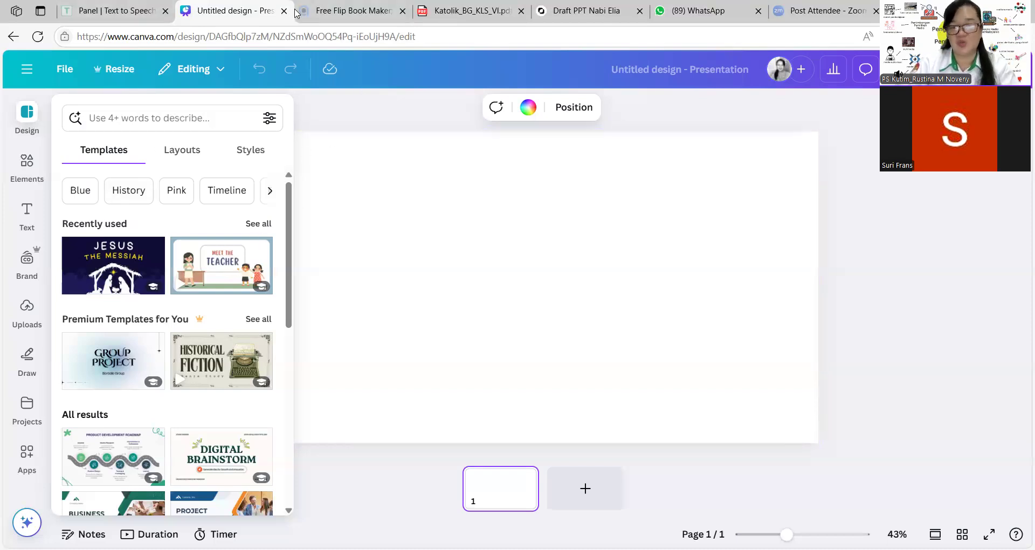
mouse_move(299, 11)
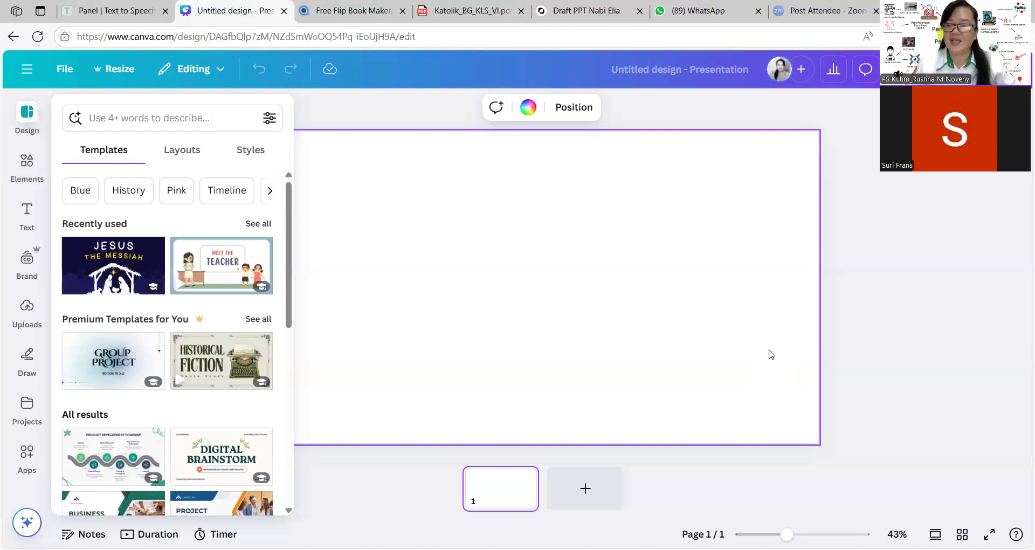
Apply all 10 pages of the recently used "Back To School" watercolor template and open the "Welcome" text on page 1 for editing
click(259, 223)
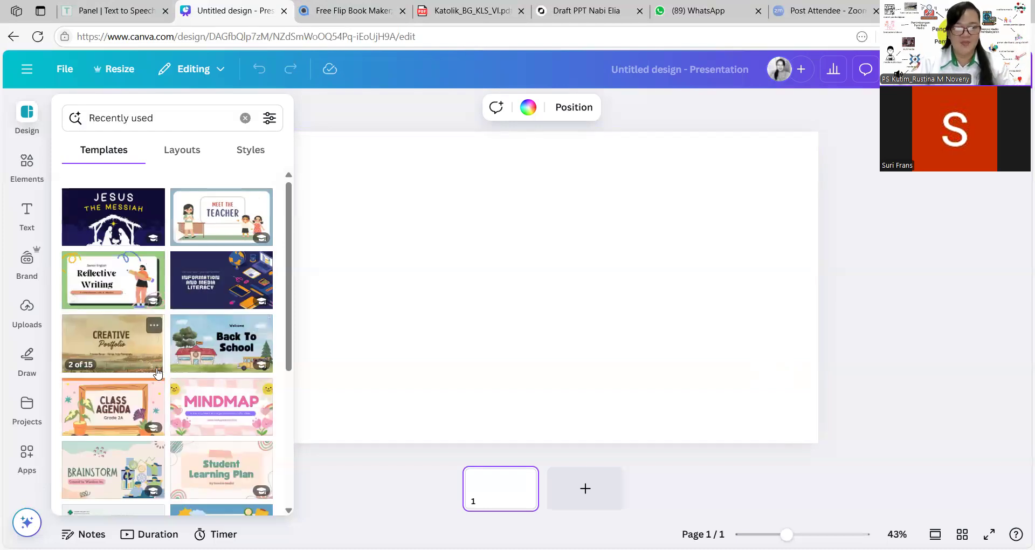
scroll(159, 372, down, 2)
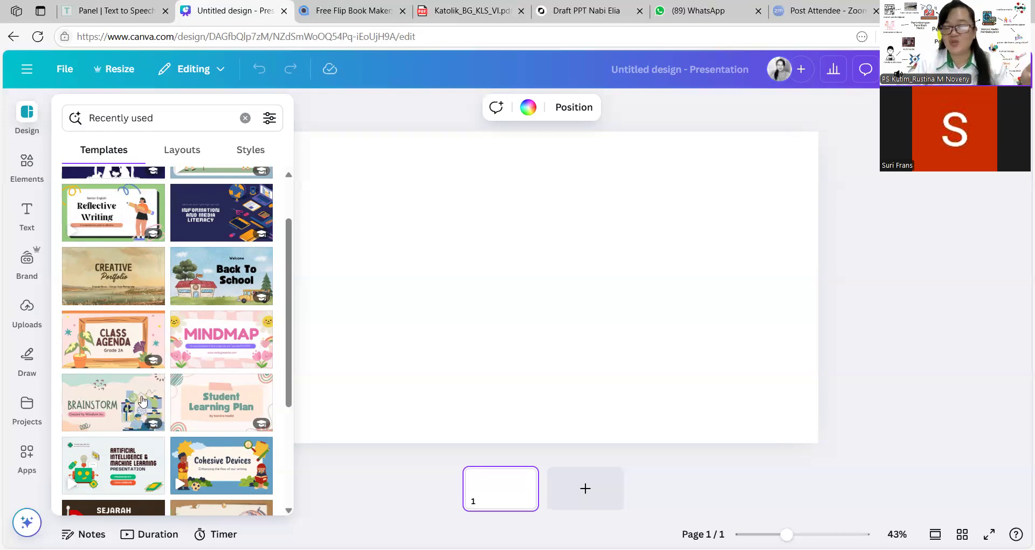
scroll(164, 428, down, 1)
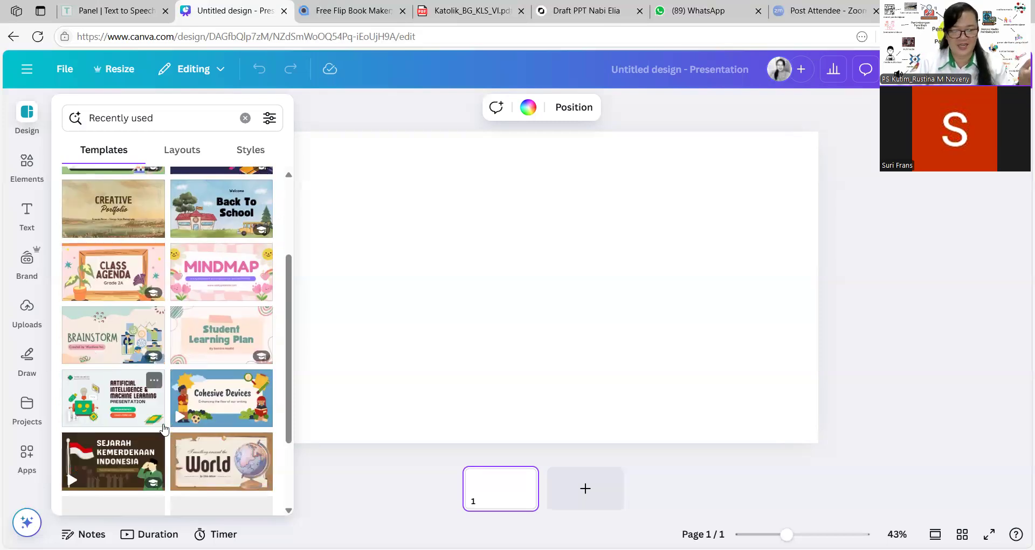
scroll(157, 442, up, 1)
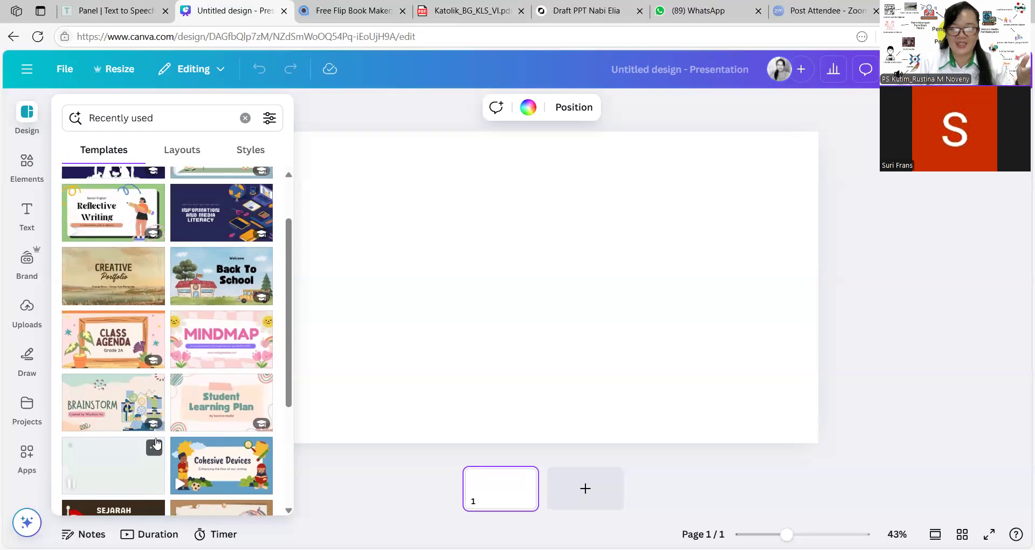
click(195, 285)
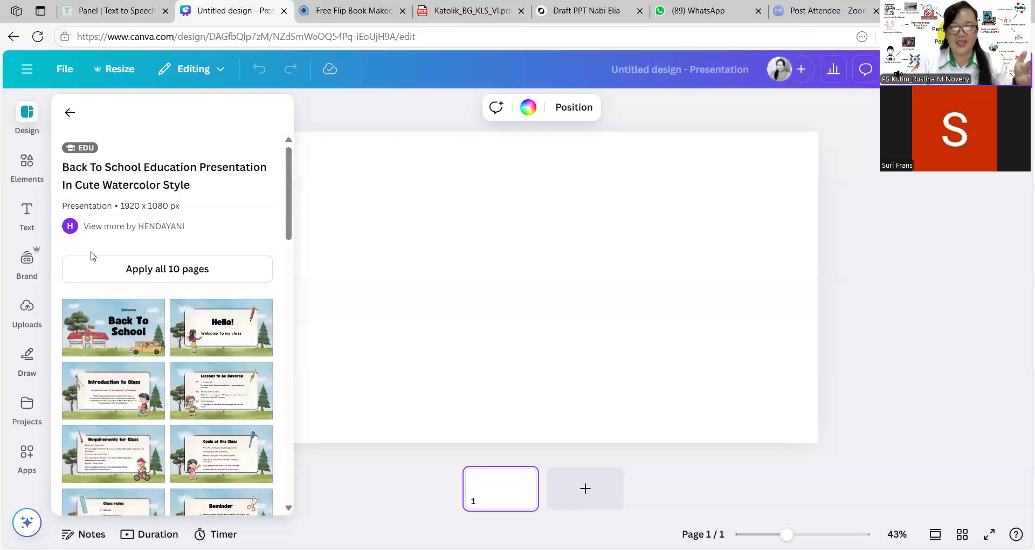
click(132, 274)
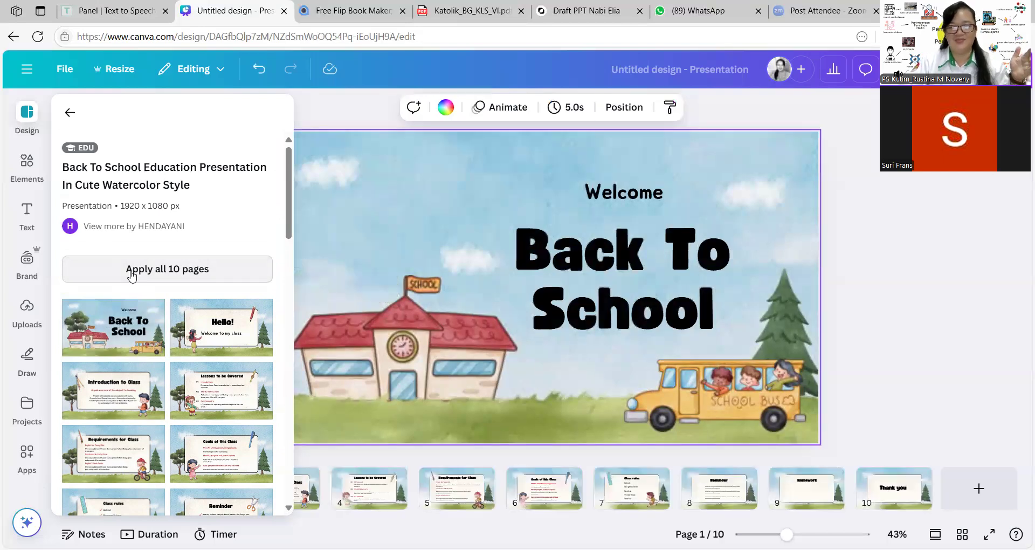
double_click(624, 193)
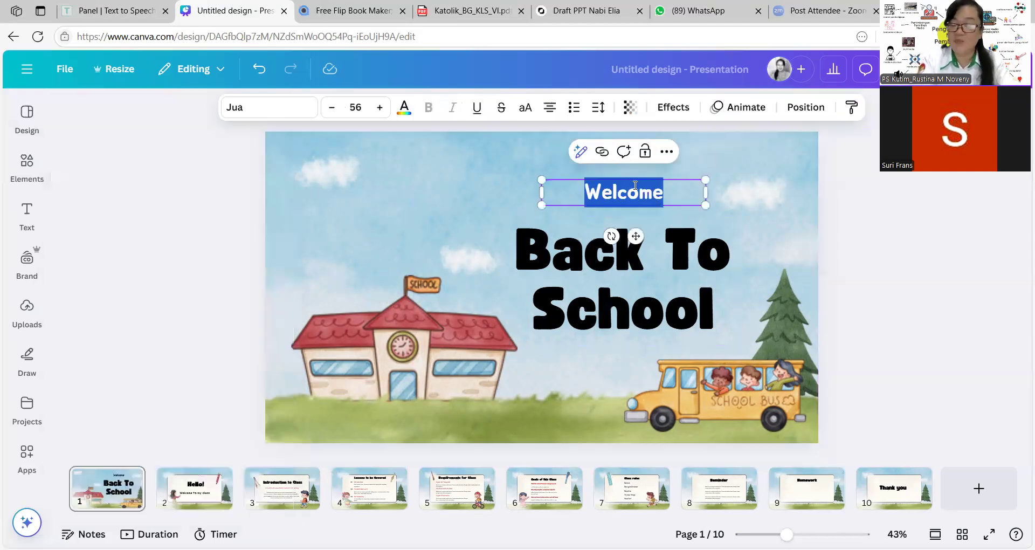
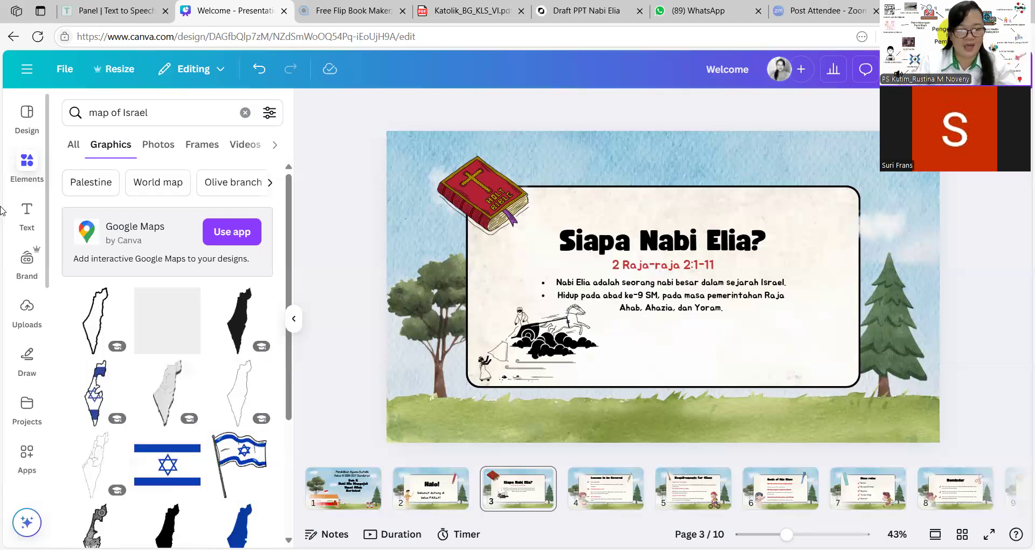
Look through the map of Israel graphics and refine the element search to "map of ancient Israel"
scroll(198, 367, down, 3)
scroll(198, 366, down, 5)
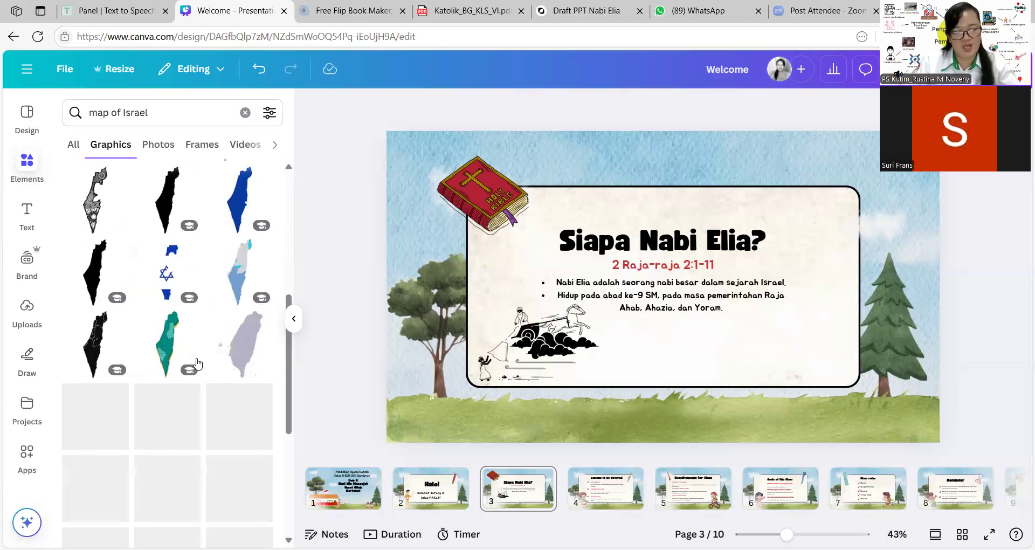
scroll(196, 352, up, 8)
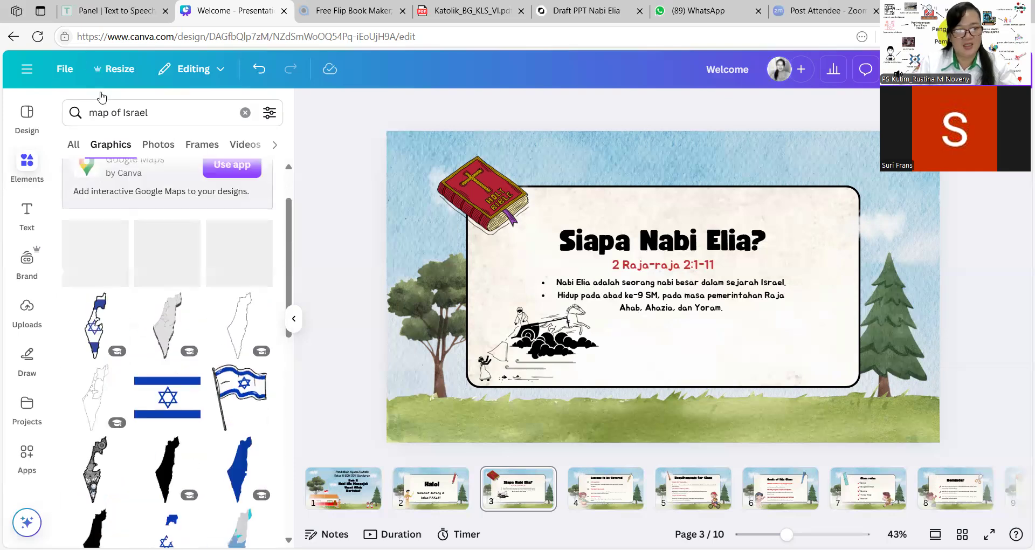
click(125, 114)
text(ancient)
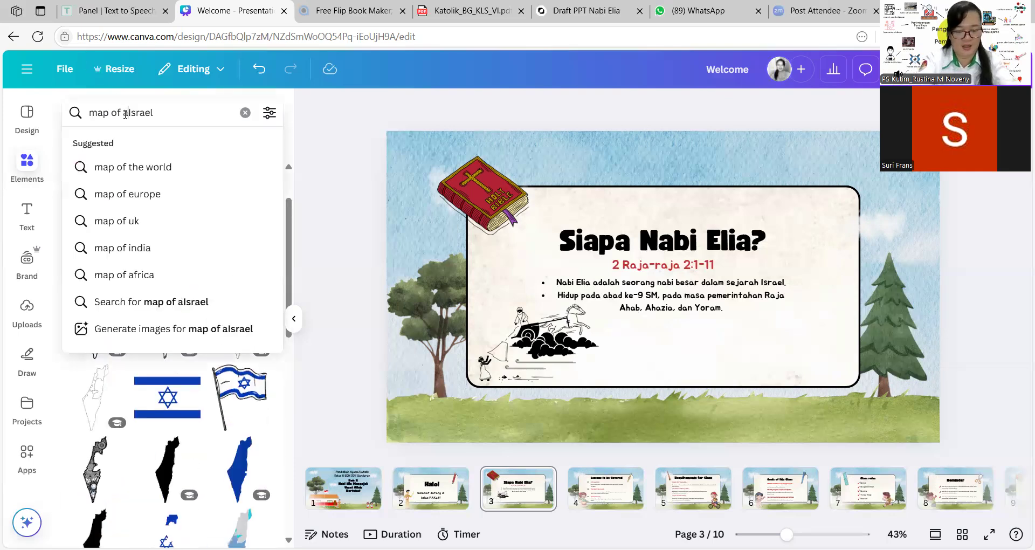
key(Return)
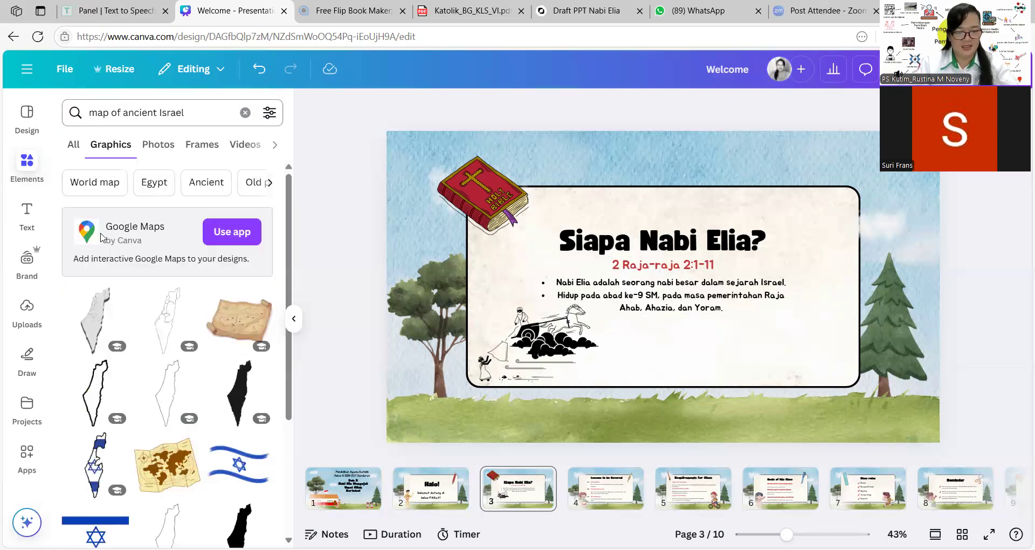
Add the old parchment map graphic to slide 3, shrink it, and place it in the lower-right corner of the text card
scroll(139, 416, down, 3)
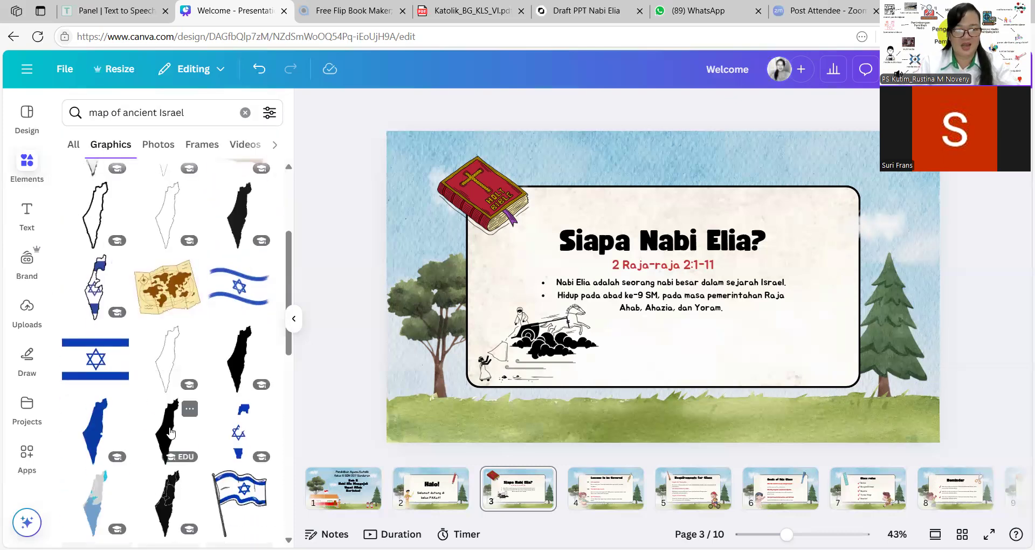
scroll(194, 421, up, 3)
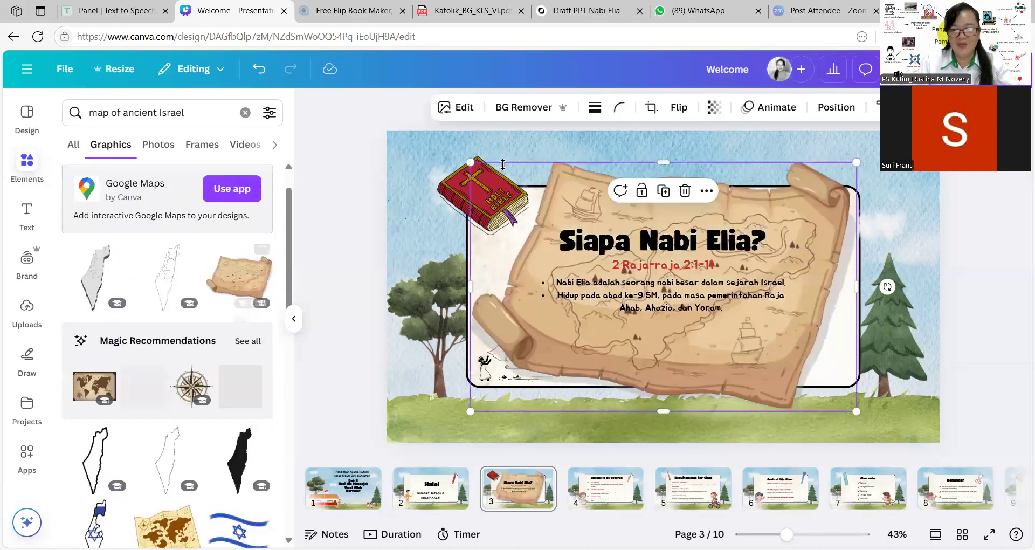
drag(471, 163, 732, 323)
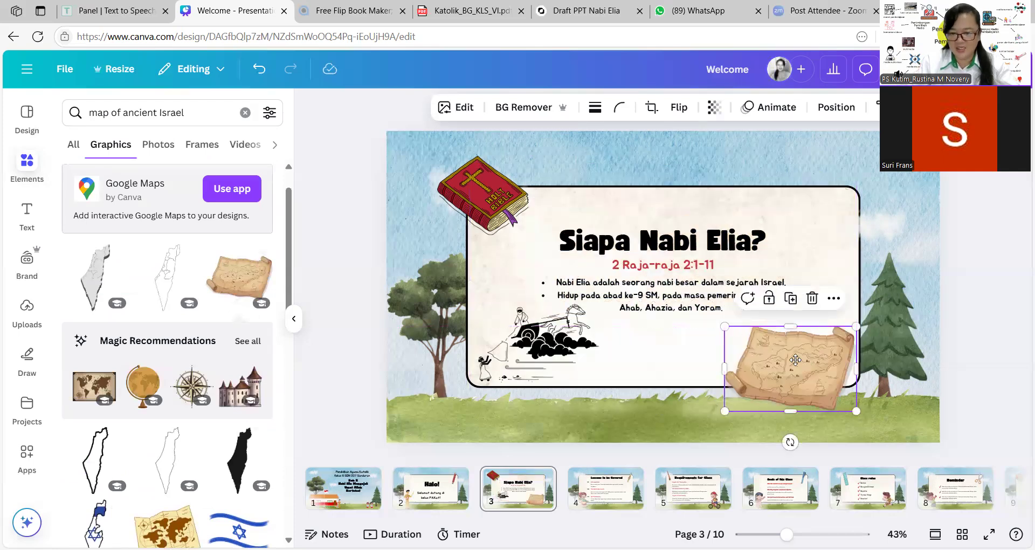
drag(795, 353, 794, 331)
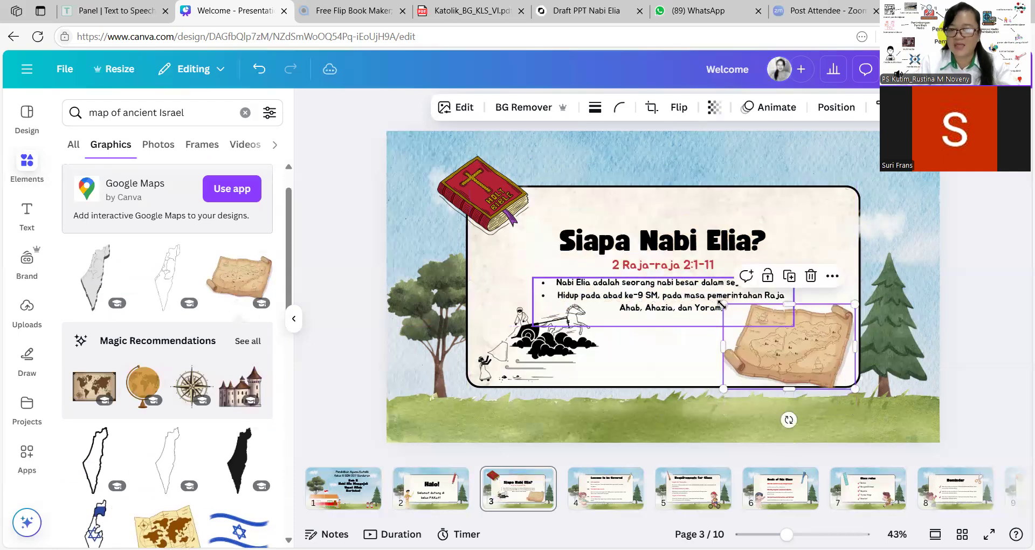
drag(724, 304, 757, 326)
drag(816, 358, 790, 344)
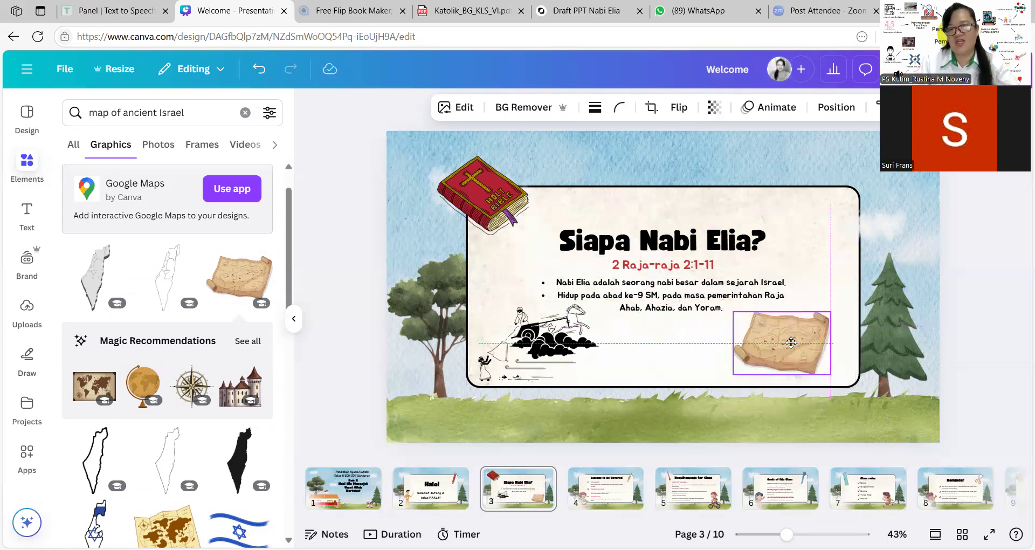
click(1011, 377)
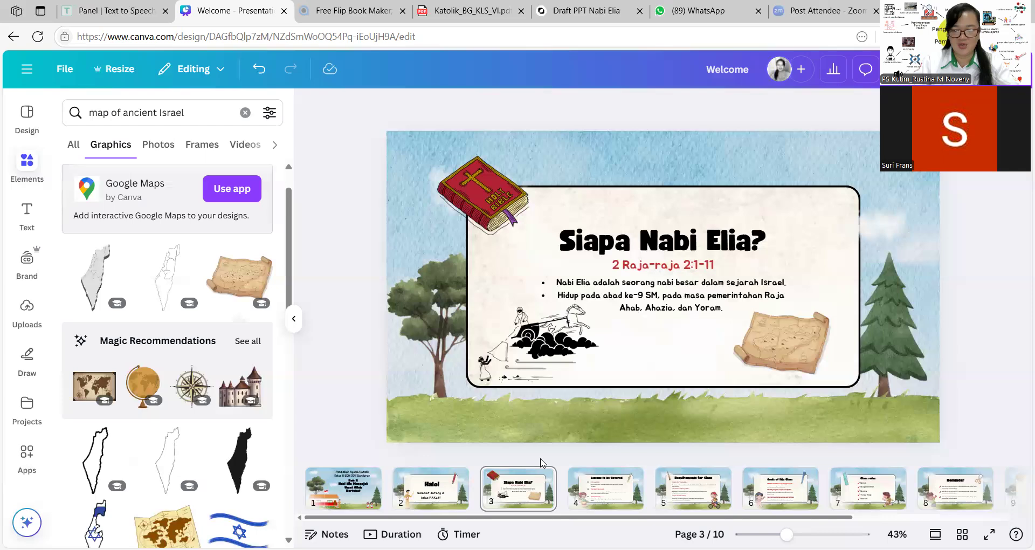
Open slide 4, switch to the SuperAI draft, and copy the Slide 3 heading "Zaman Raja Ahab dan Ahazia"
click(603, 486)
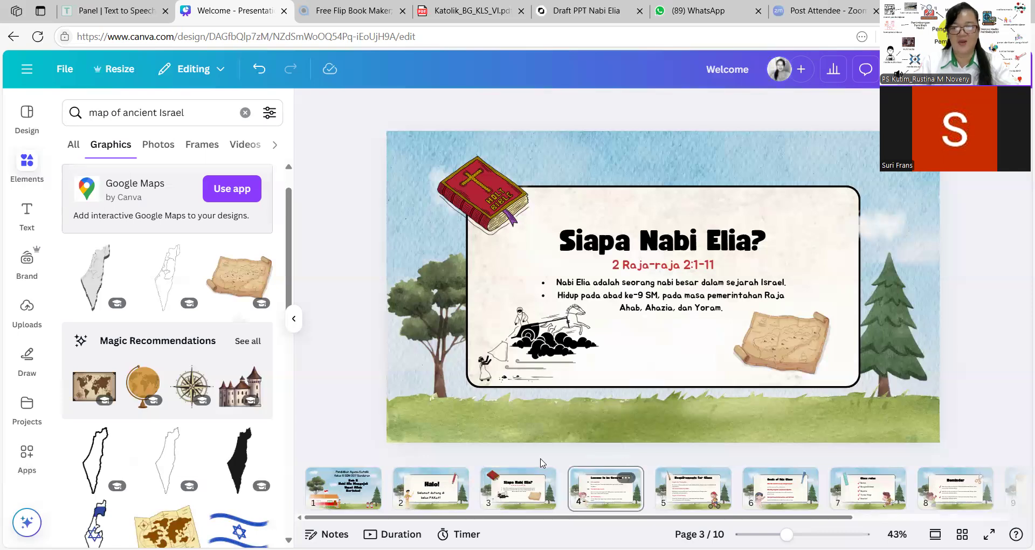
click(573, 16)
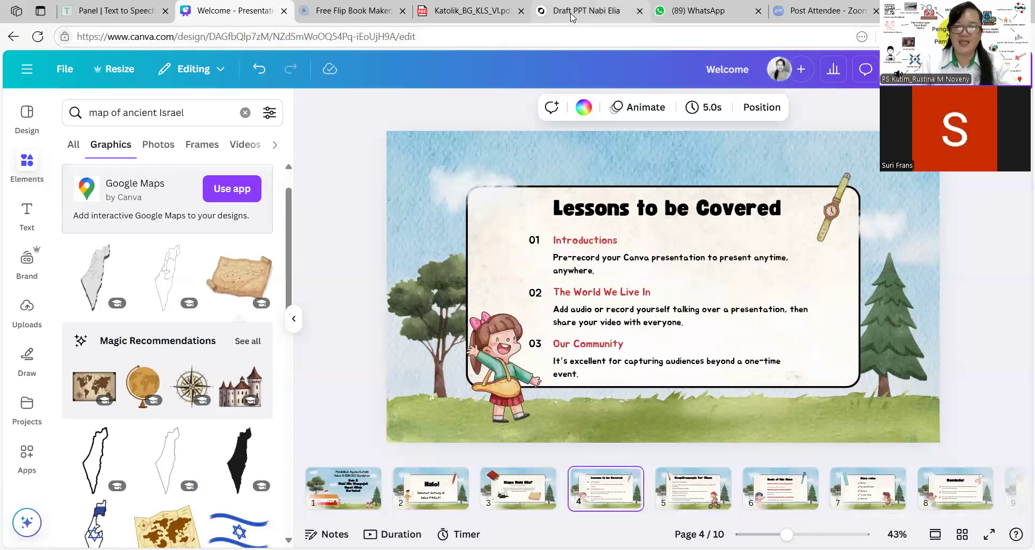
scroll(429, 317, down, 1)
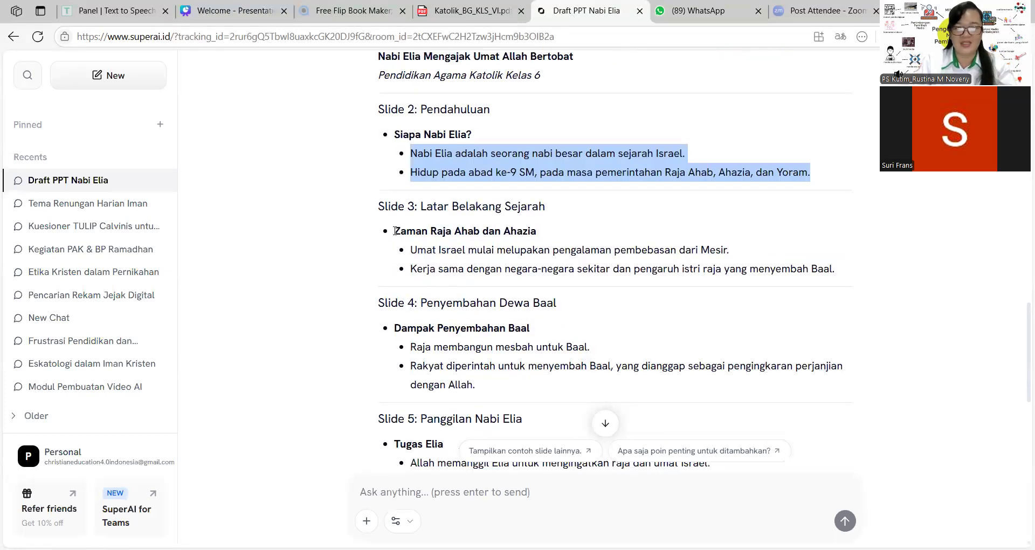
drag(396, 231, 410, 250)
click(544, 236)
click(535, 233)
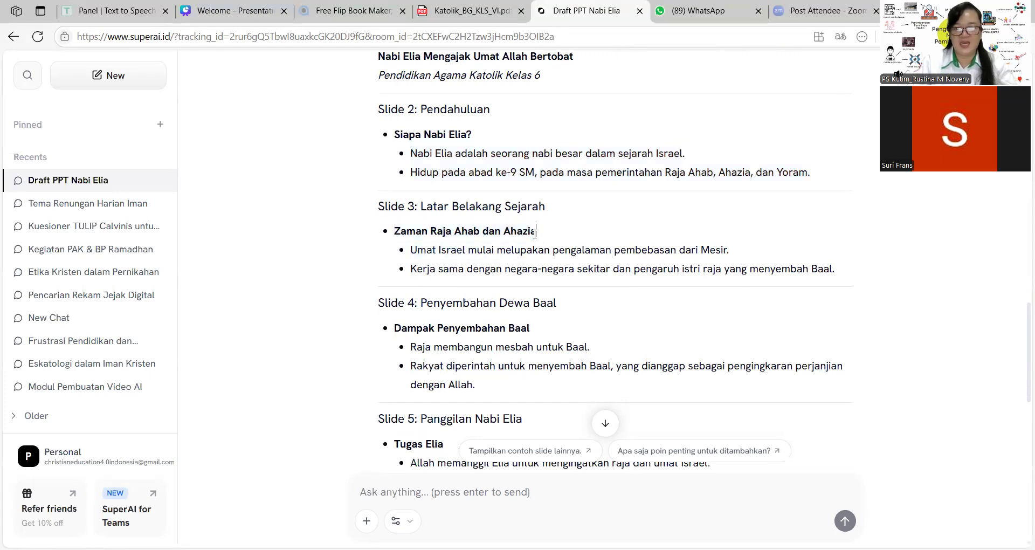
drag(397, 230, 535, 227)
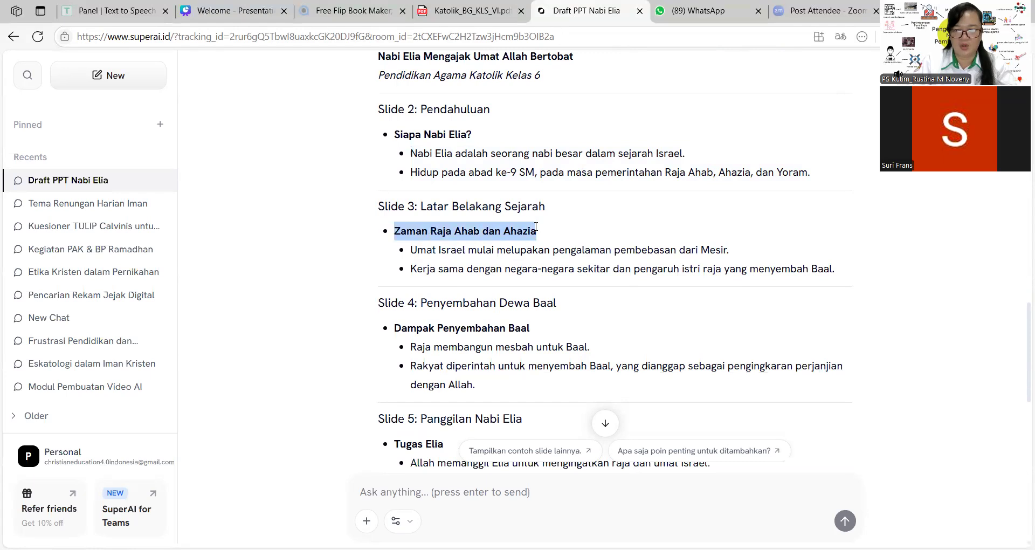
right_click(487, 233)
click(502, 245)
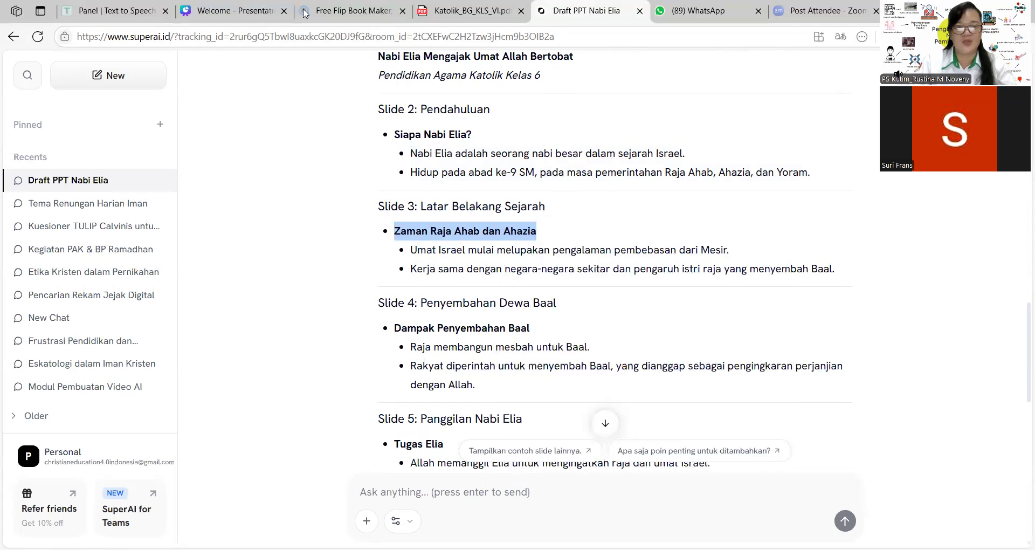
Return to the Canva presentation and replace slide 4's title "Lessons to be Covered" with the copied heading
click(258, 17)
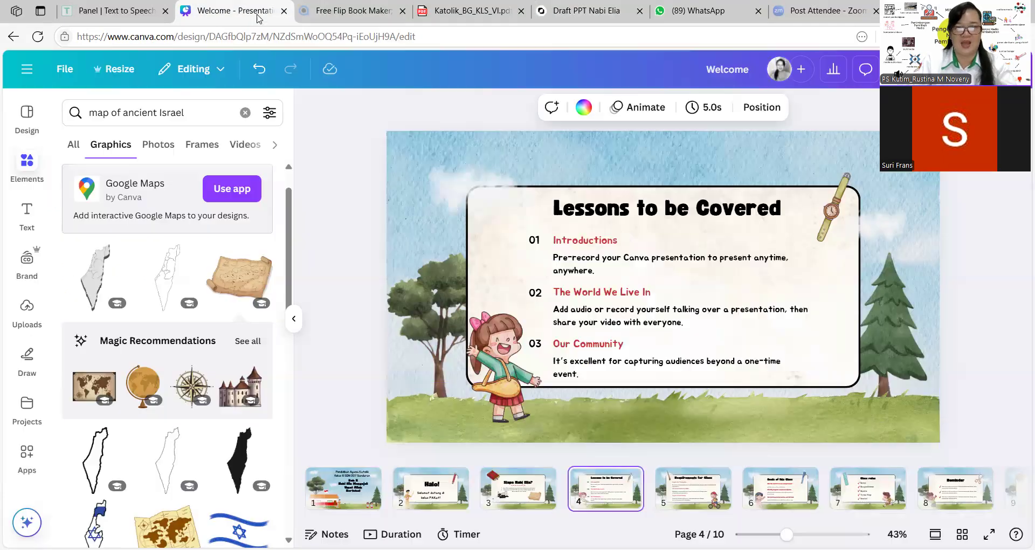
double_click(686, 220)
key(ctrl+v)
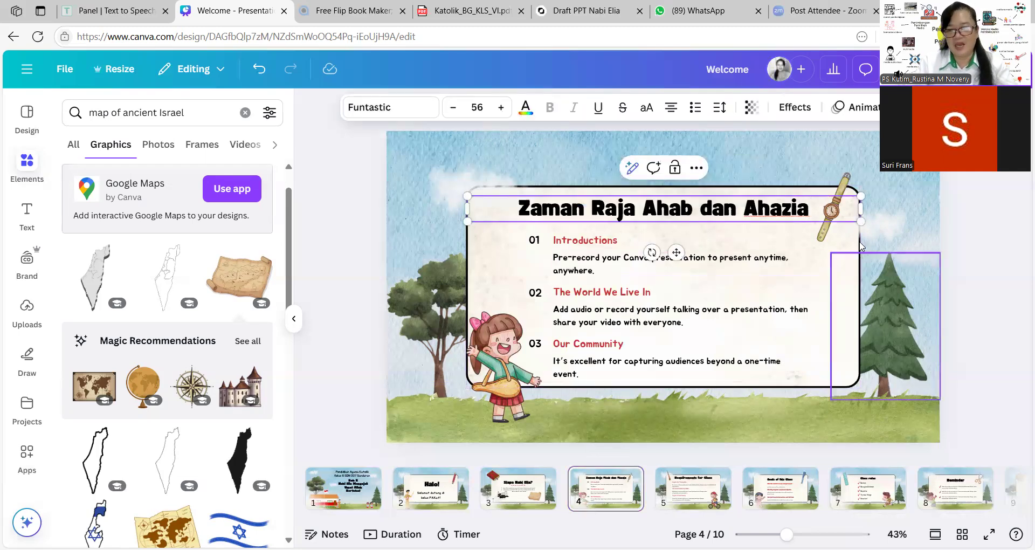
Delete the wristwatch and the girl illustration from slide 4
click(847, 181)
key(Delete)
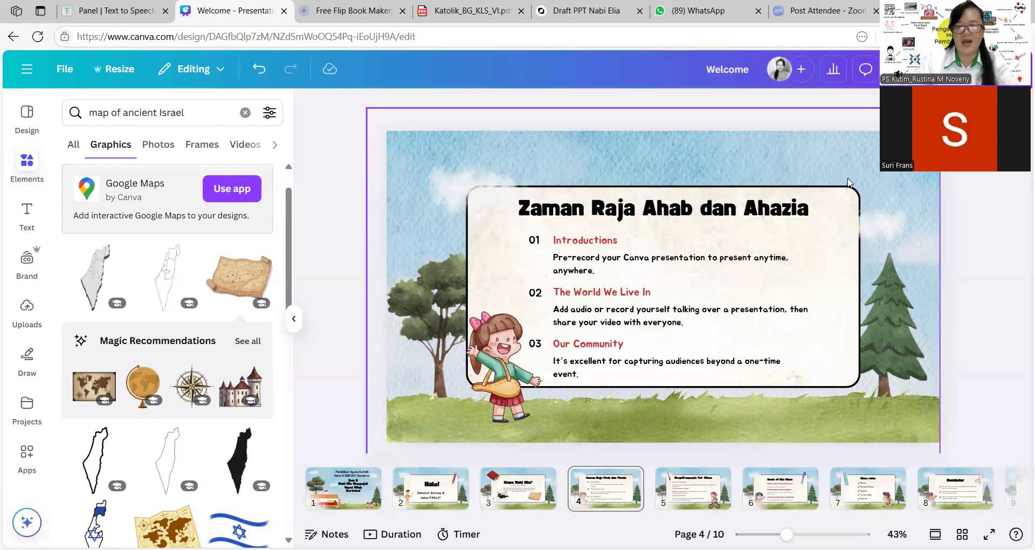
click(492, 389)
key(Delete)
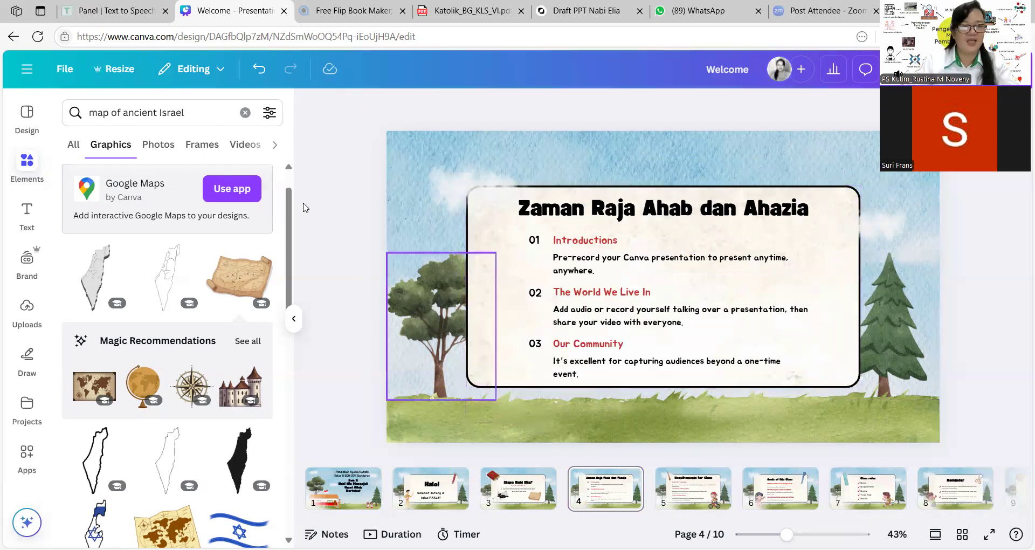
Search the graphics for "king", add the blue-cloaked king to slide 4, shrink it, and place it in the text card's lower-right corner
drag(195, 116, 88, 121)
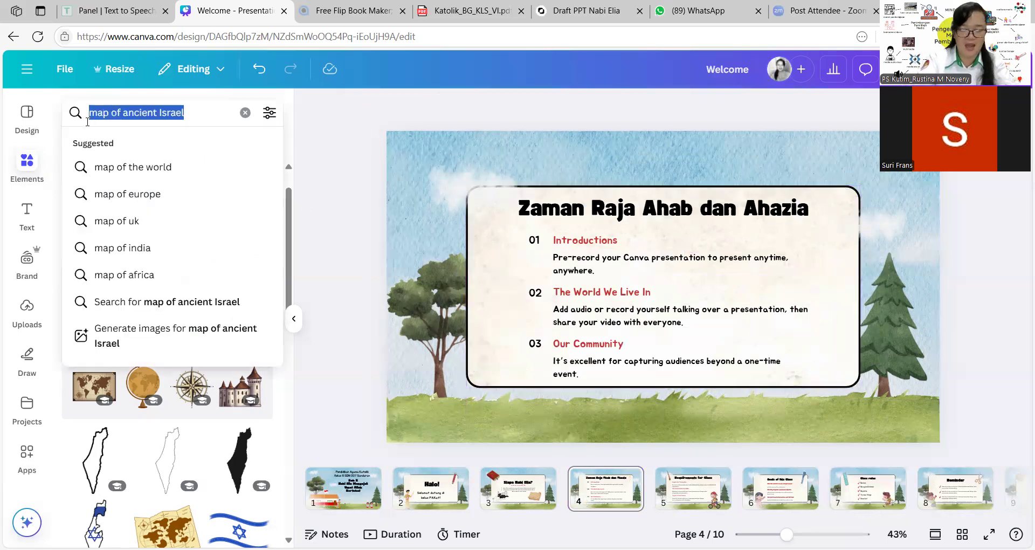
text(king)
key(Return)
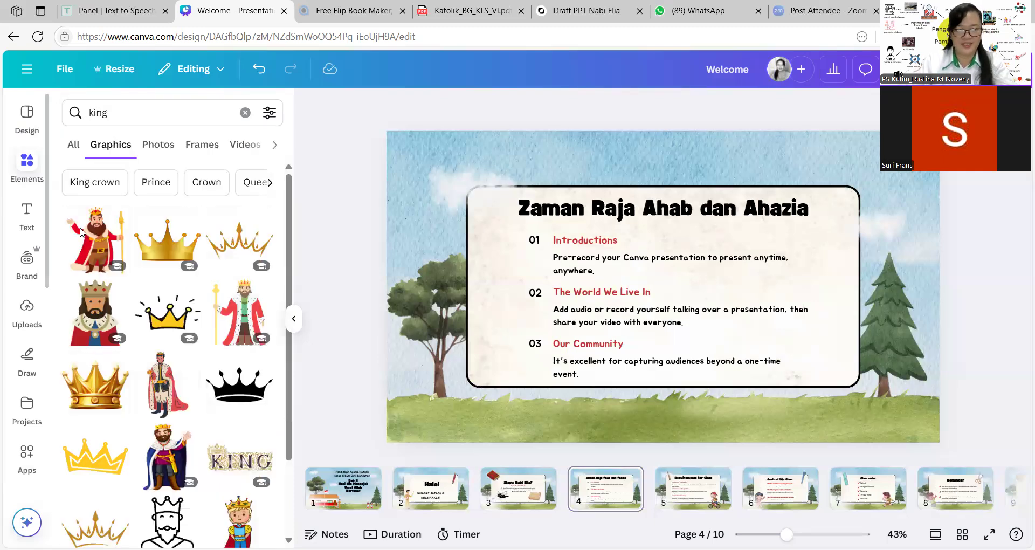
click(172, 462)
drag(650, 240, 691, 326)
drag(725, 378, 823, 343)
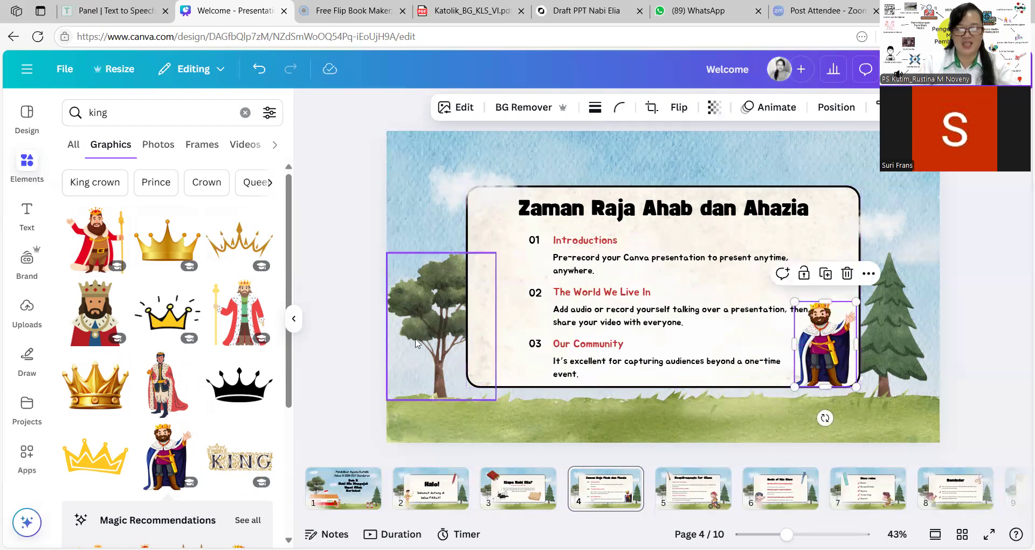
Add the ornate "KING" lettering graphic to slide 4, shrink it, and place it at the text card's upper-left edge
click(253, 462)
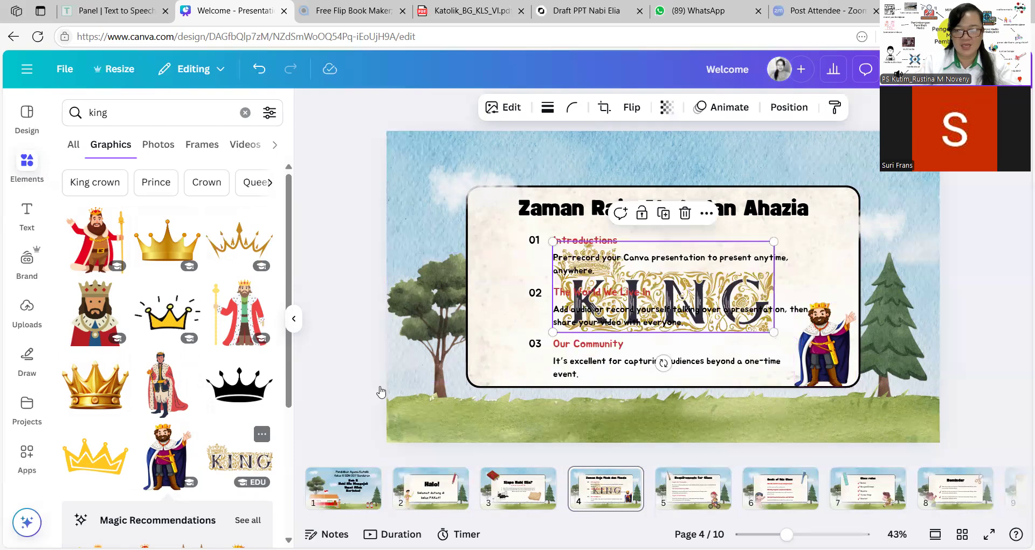
drag(549, 238, 693, 298)
drag(746, 364, 818, 282)
drag(632, 266, 500, 273)
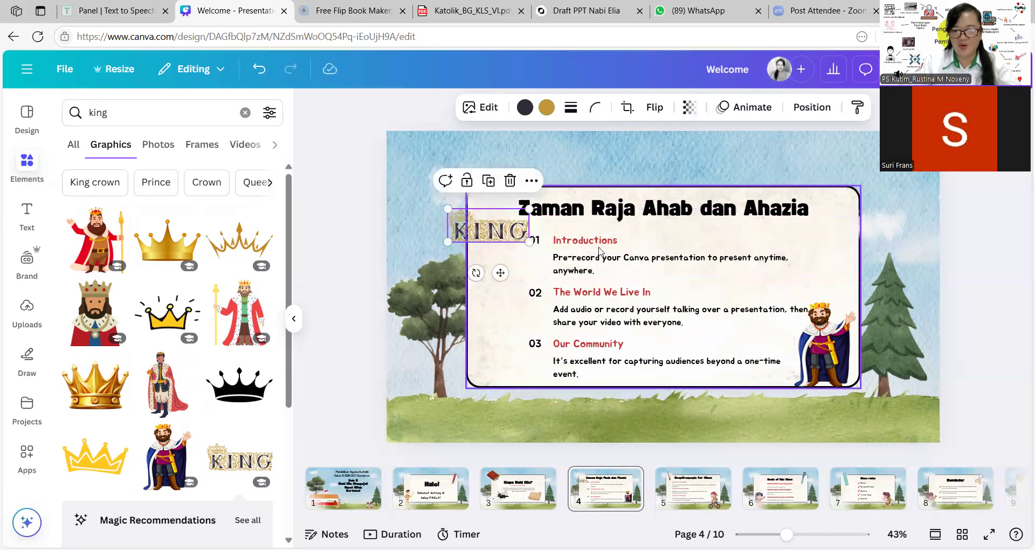
Delete list items 02 "The World We Live In" and 03 "Our Community" with their numbers and descriptions from slide 4
click(593, 296)
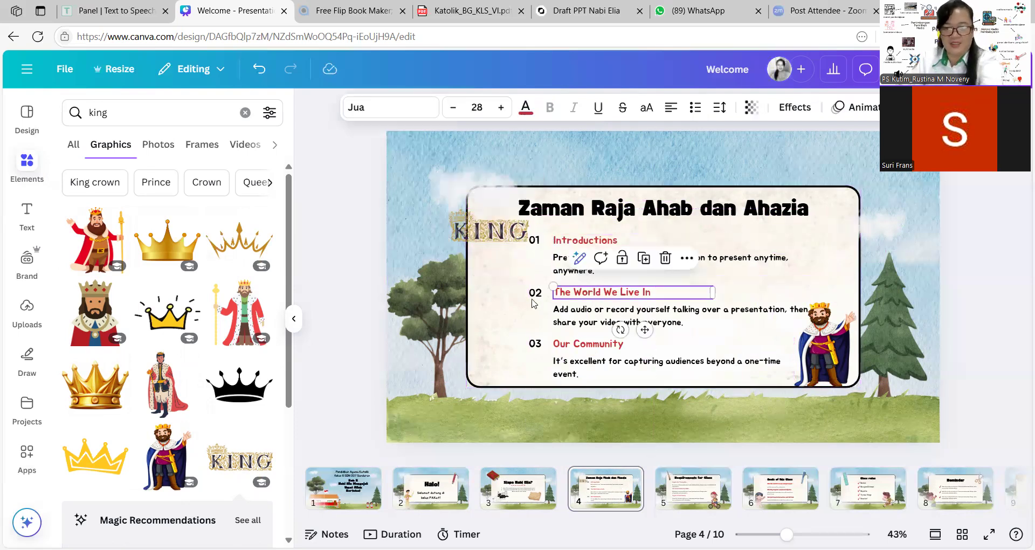
key(Delete)
click(580, 316)
key(Delete)
click(536, 344)
key(Delete)
click(565, 347)
key(Delete)
click(570, 372)
key(Delete)
Move the "Introductions" heading and its description lower on the card, and delete the number 01
drag(597, 277, 597, 295)
click(593, 241)
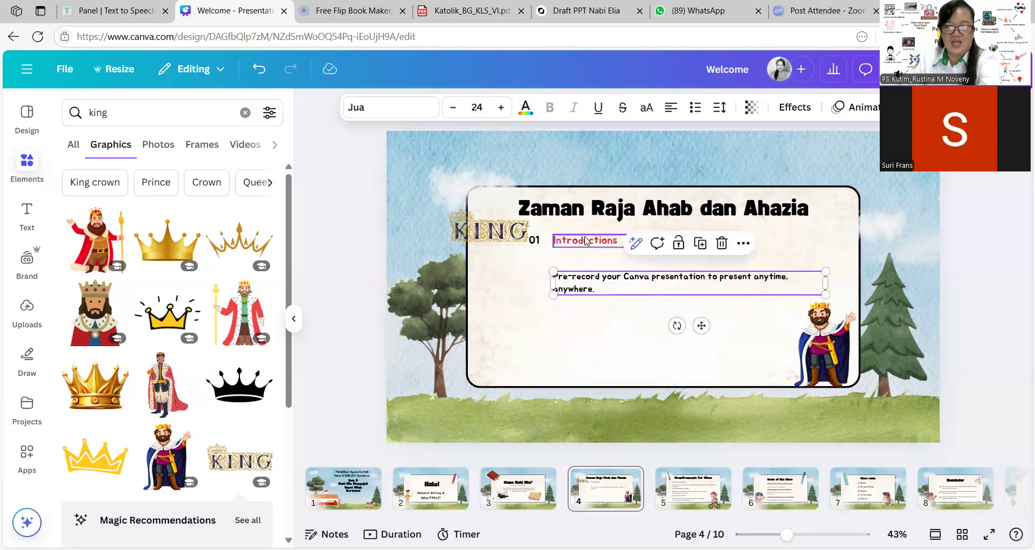
drag(588, 240, 584, 258)
click(535, 240)
key(Delete)
Move the "KING" lettering fully inside the card below the title, and nudge the king illustration slightly upward
drag(504, 239, 526, 249)
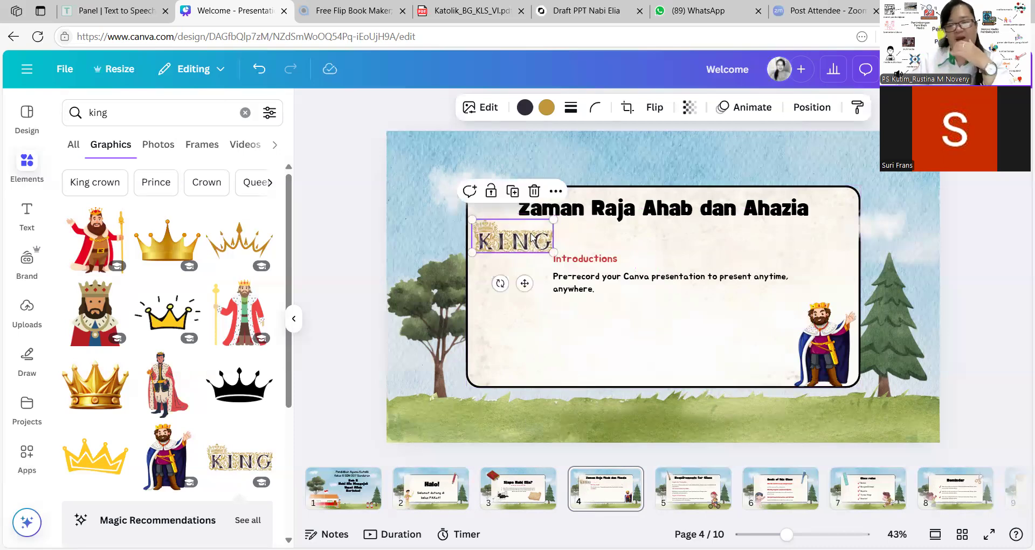
click(817, 351)
drag(817, 351, 817, 349)
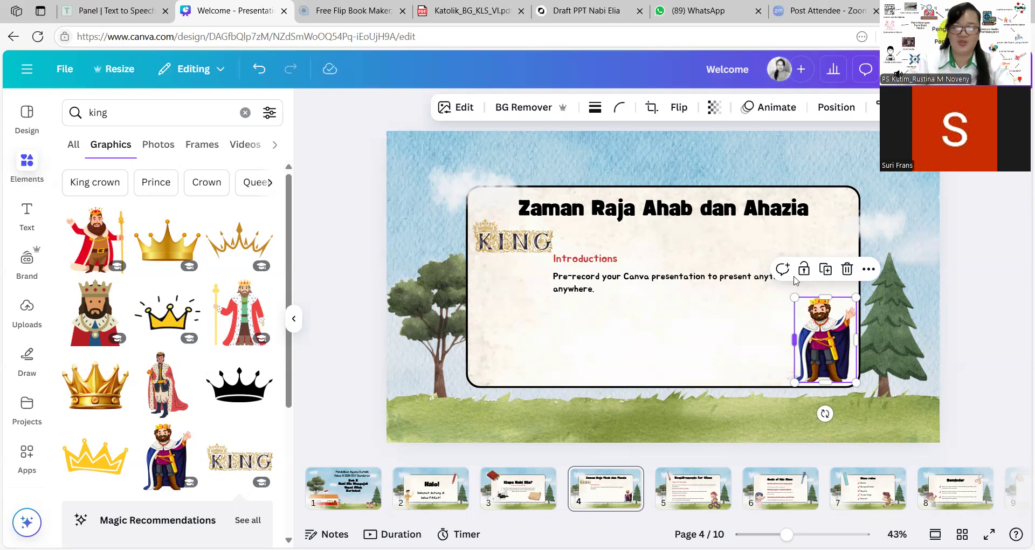
Delete the "Introductions" heading, then shift the remaining description left and widen its text box to fit one line
click(572, 260)
key(Delete)
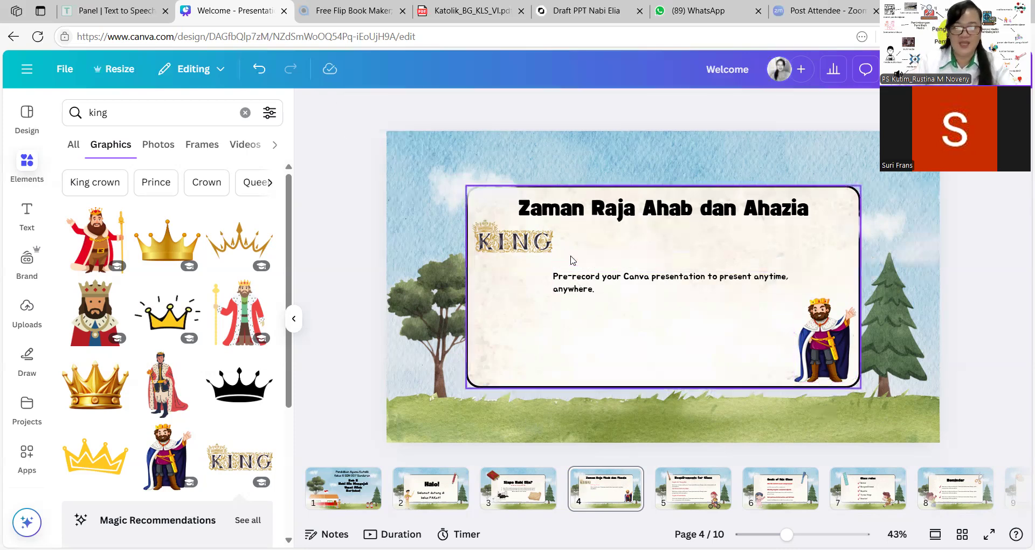
click(603, 269)
drag(603, 270, 536, 261)
drag(766, 277, 800, 285)
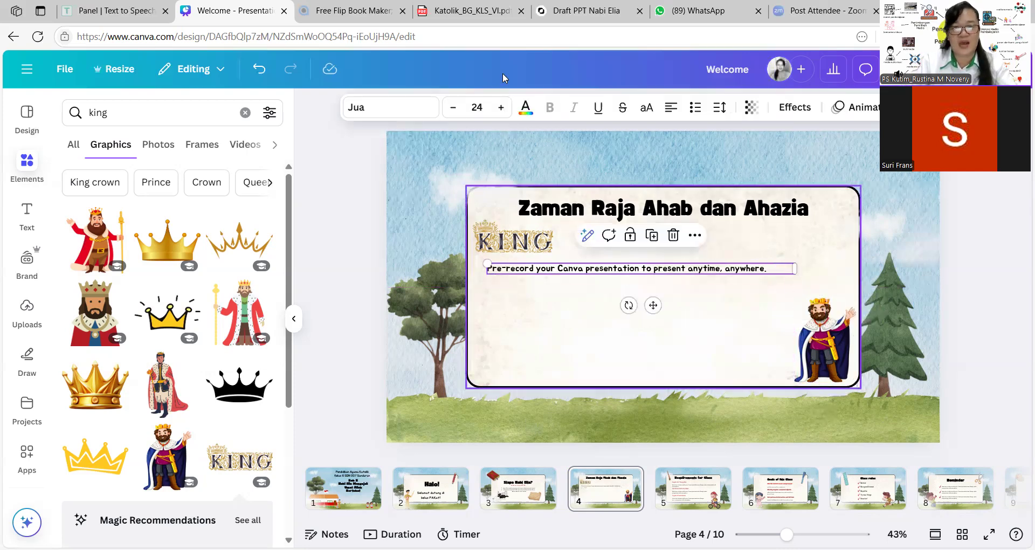
Switch to the SuperAI draft and copy the two bullet points under "Zaman Raja Ahab dan Ahazia" in Slide 3
click(555, 17)
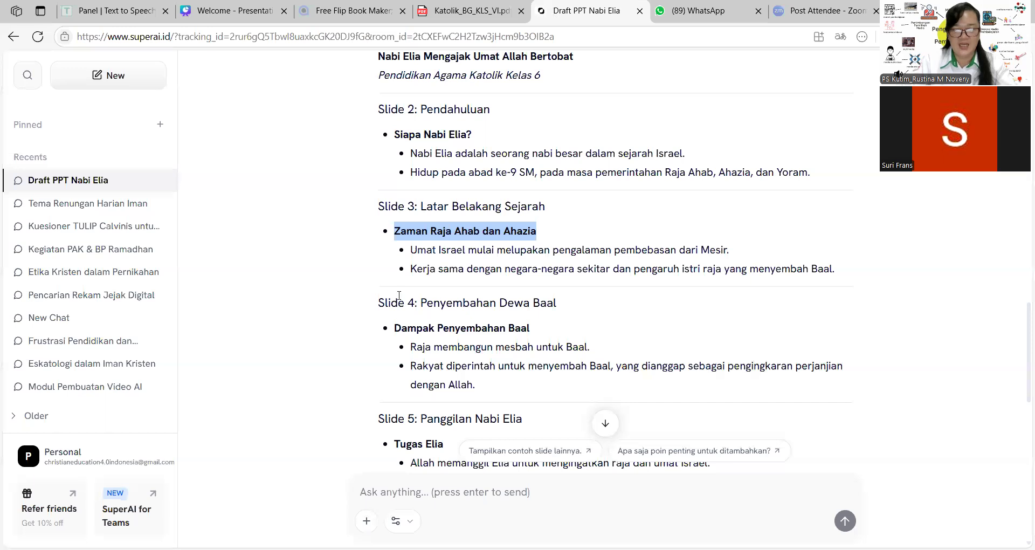
drag(411, 249, 838, 276)
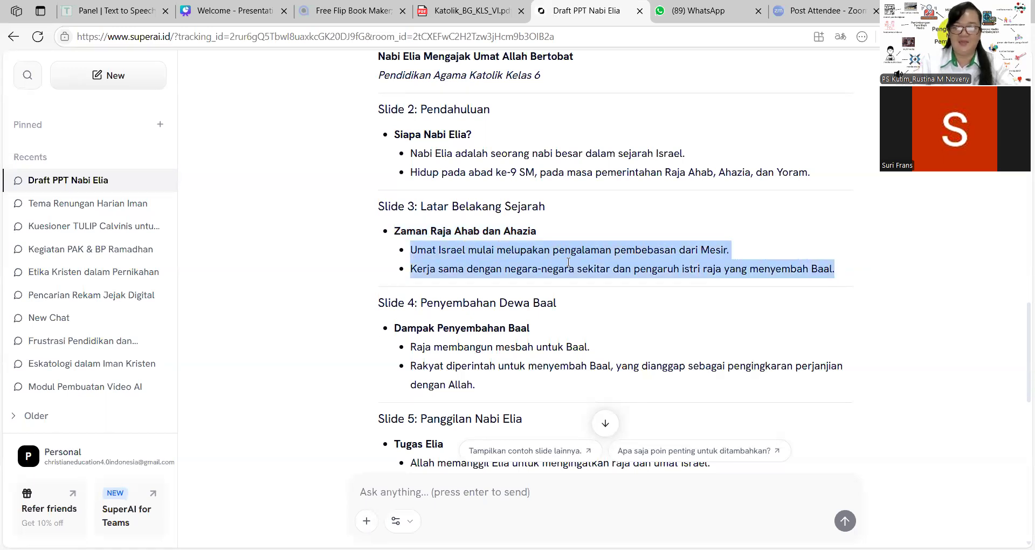
right_click(596, 268)
click(620, 275)
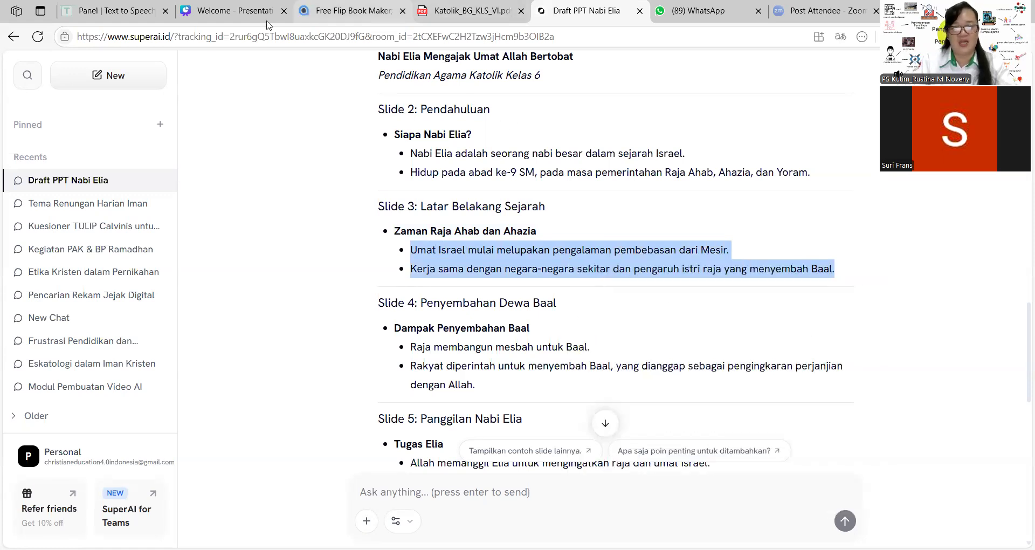
Return to the Canva presentation, replace slide 4's placeholder description with the copied bullets, and reposition the text box slightly
click(233, 16)
triple_click(555, 265)
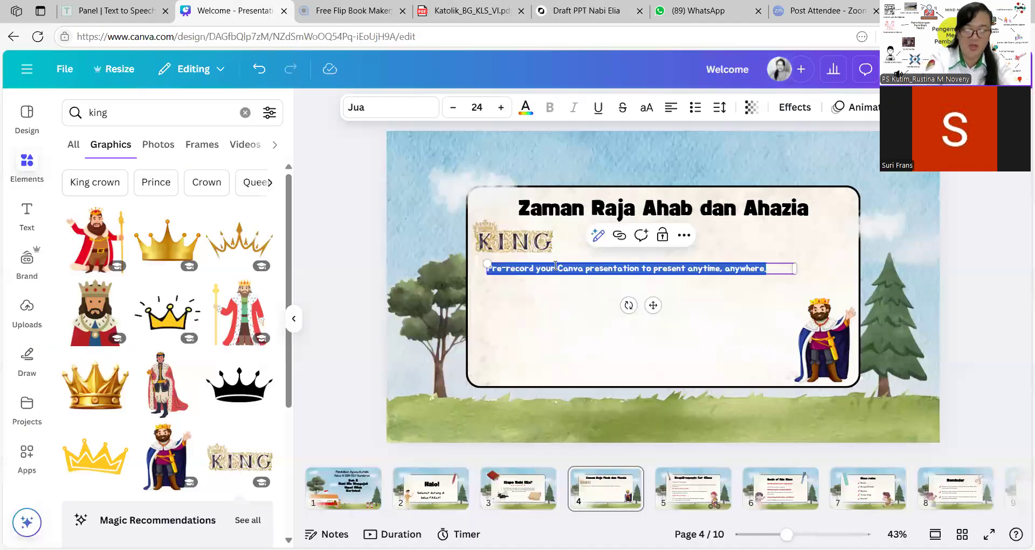
key(ctrl+v)
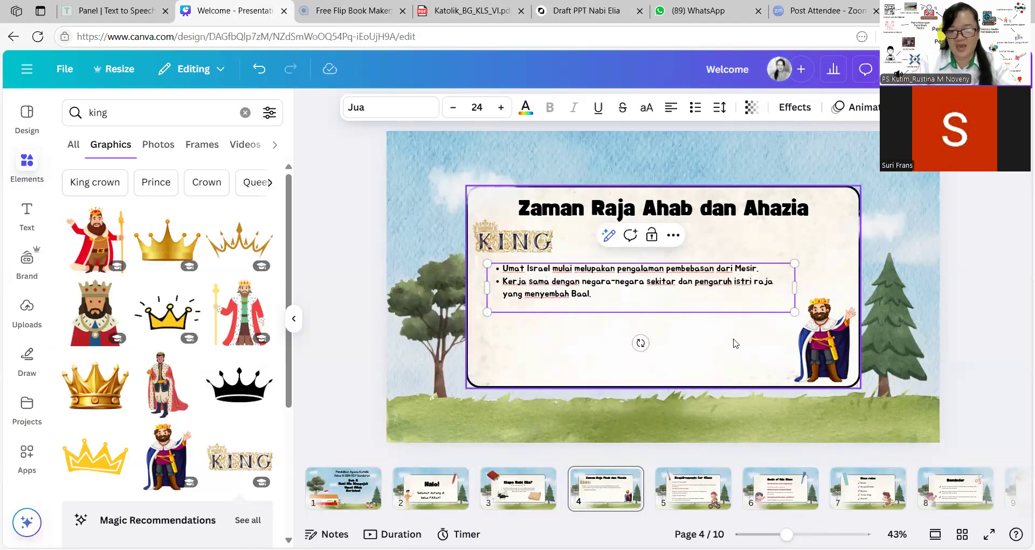
click(697, 338)
drag(629, 285, 631, 291)
Search the graphics for "map of Egypt" and add the globe with a red pin on Africa to slide 4
click(125, 112)
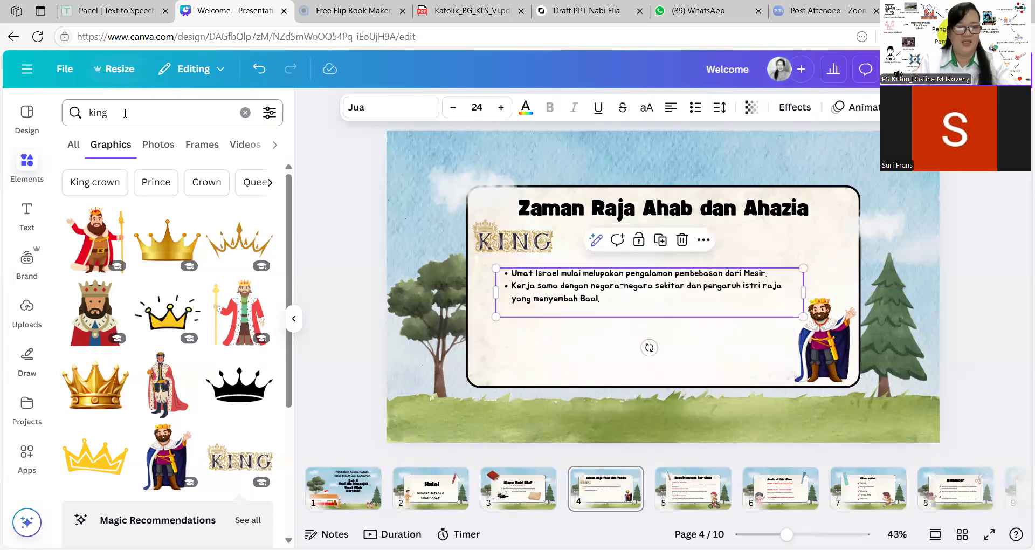
double_click(93, 114)
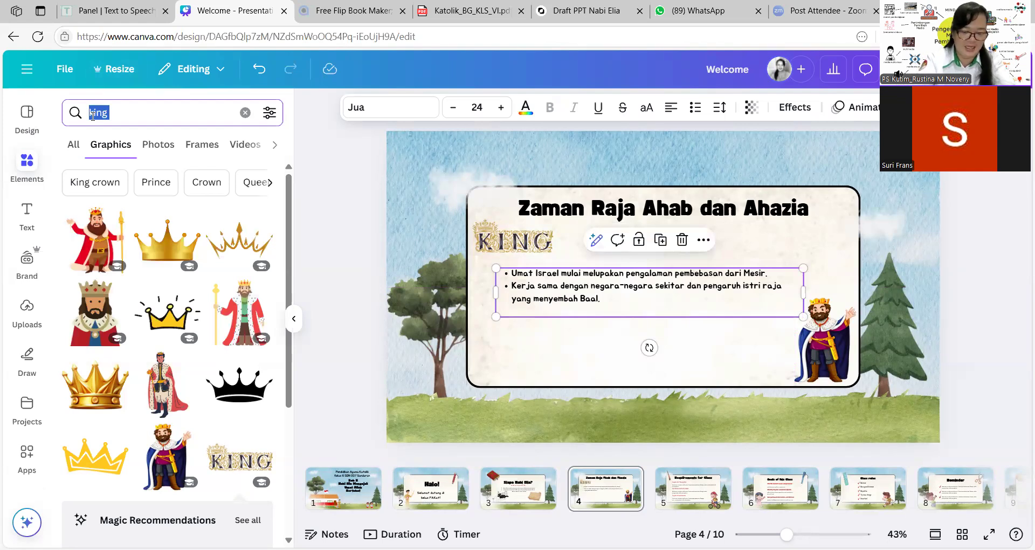
text(map of)
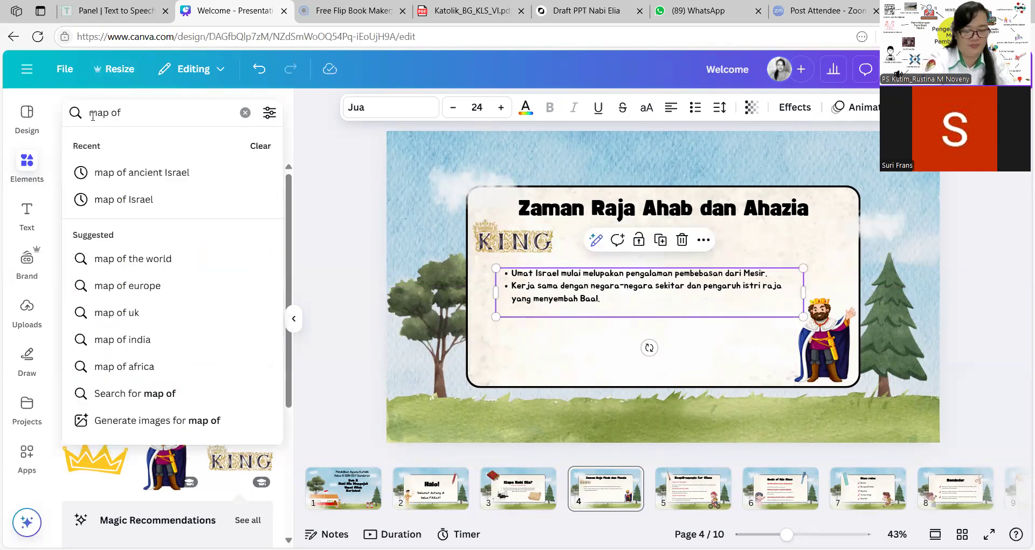
text( Egyp)
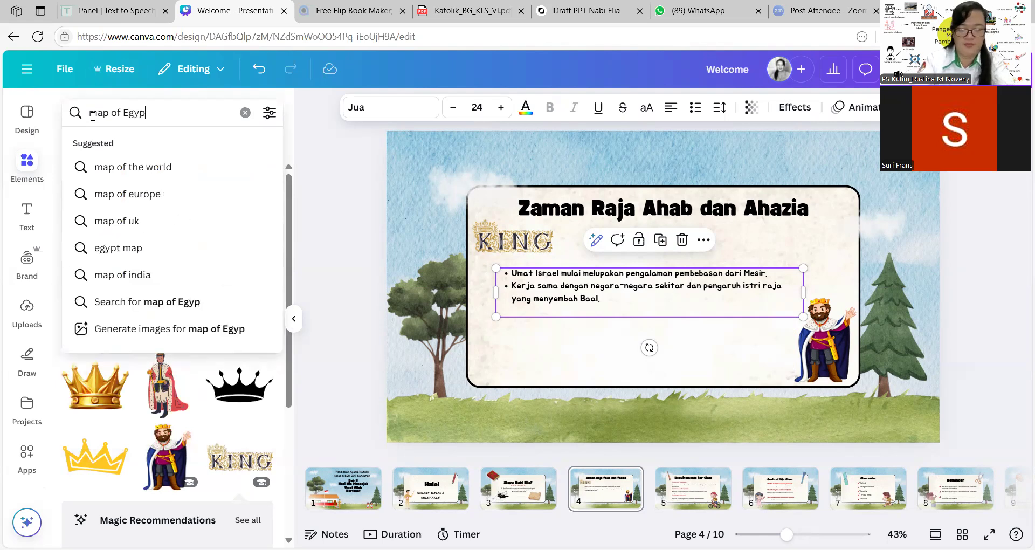
text(t)
key(Return)
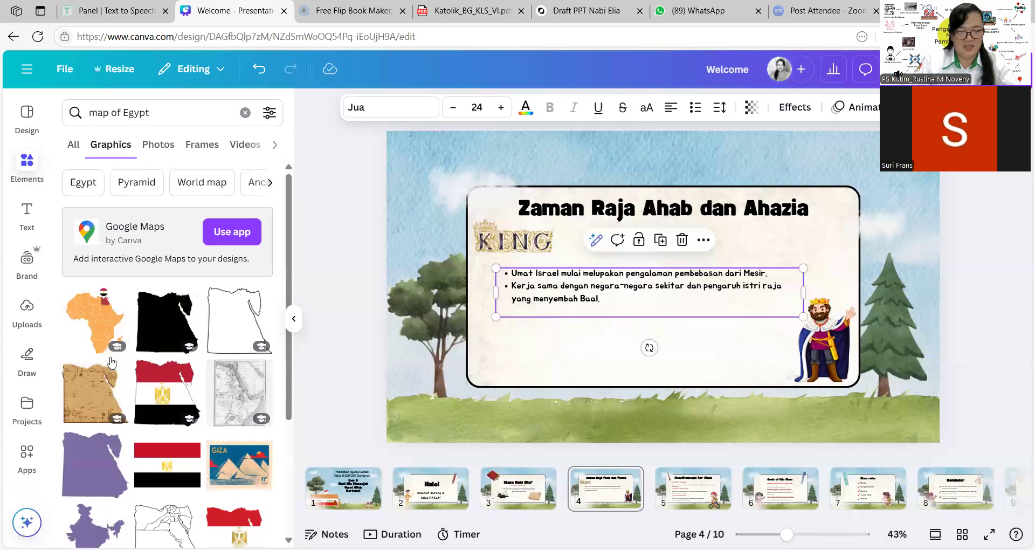
scroll(157, 372, down, 7)
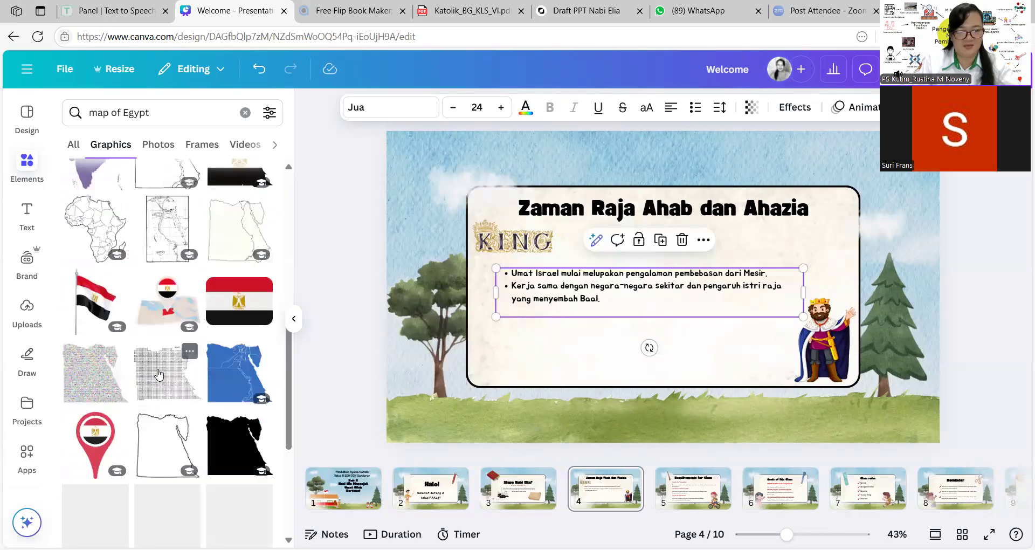
scroll(158, 373, down, 5)
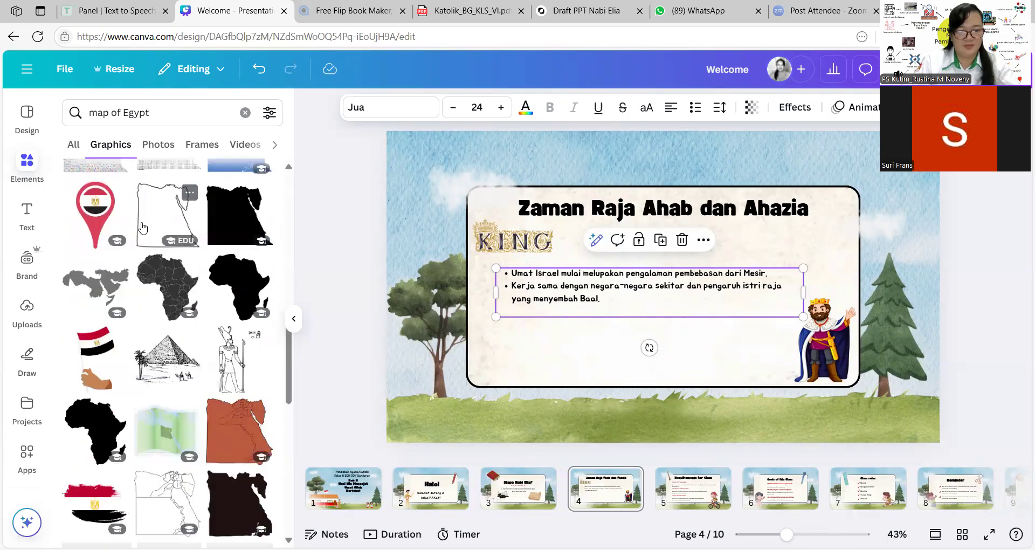
scroll(141, 227, down, 2)
scroll(115, 305, down, 2)
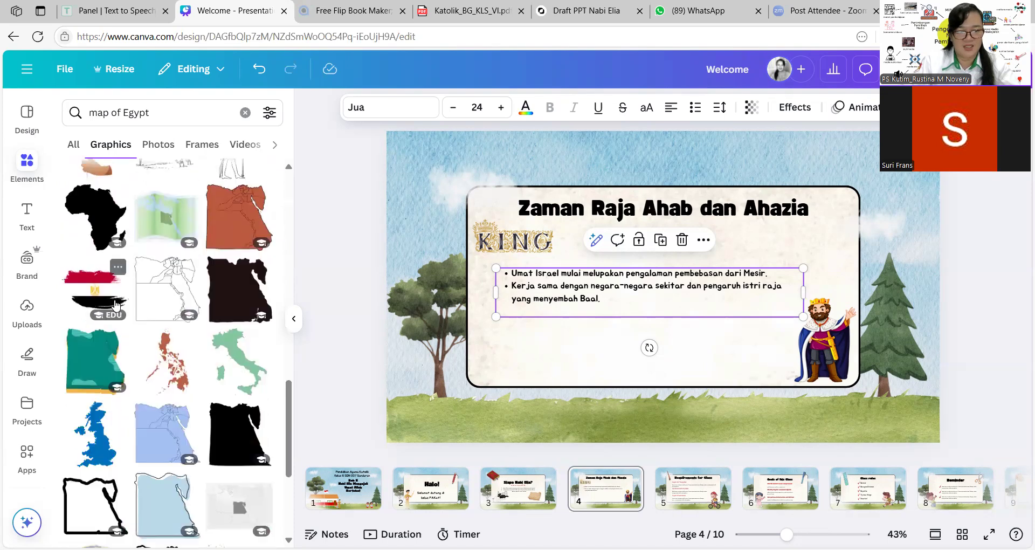
scroll(116, 305, down, 2)
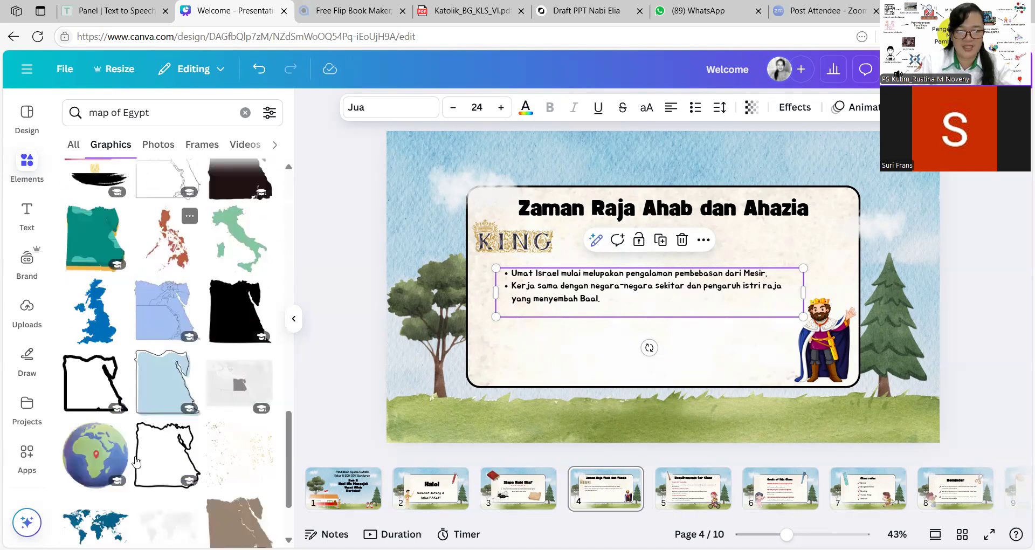
click(97, 457)
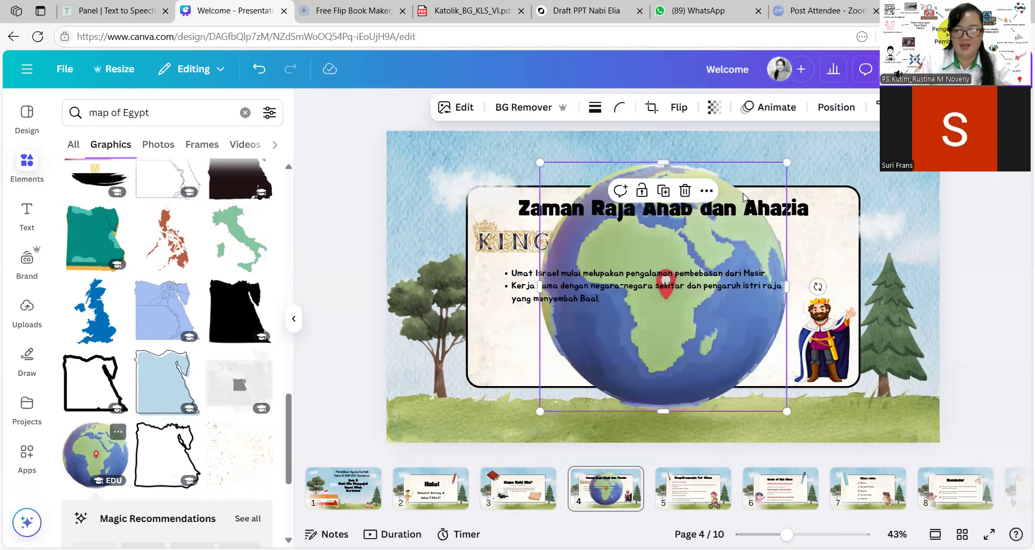
Shrink the globe graphic and place it in the lower-left part of the text card, below the bullets
drag(786, 163, 619, 333)
drag(583, 373, 530, 350)
drag(543, 329, 549, 324)
drag(513, 365, 536, 350)
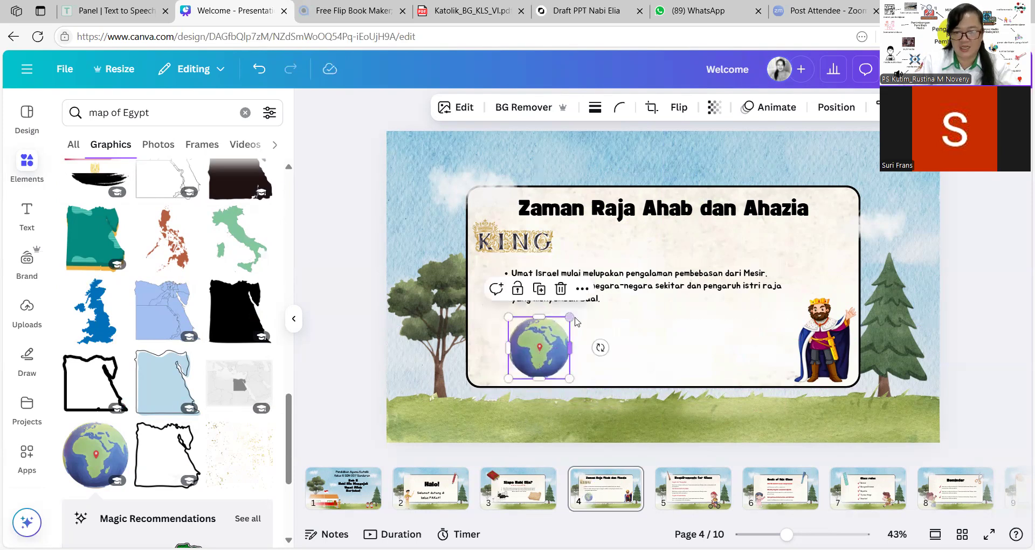
drag(570, 316, 573, 313)
click(682, 348)
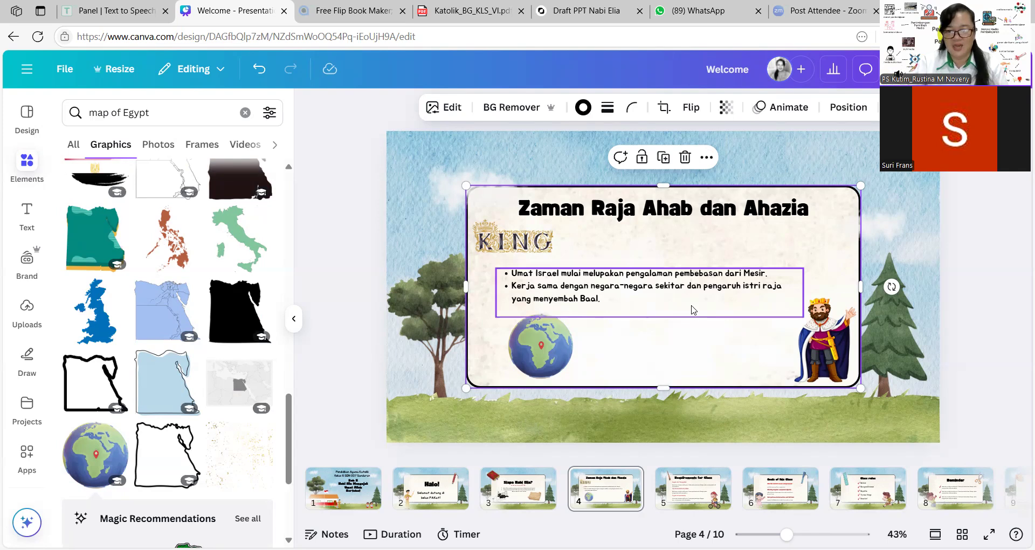
Search the graphics for "Baal"
double_click(136, 113)
triple_click(88, 113)
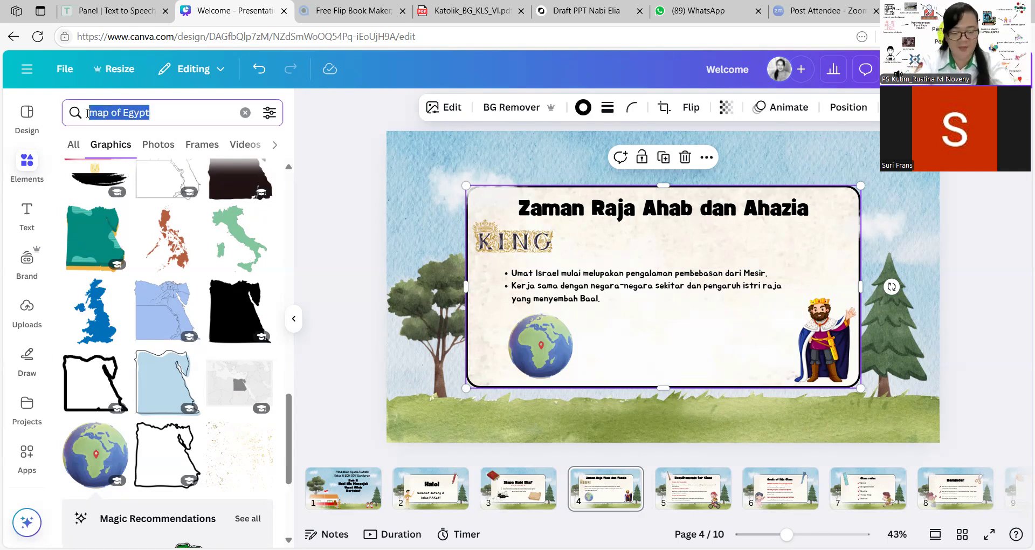
text(Baal)
key(Return)
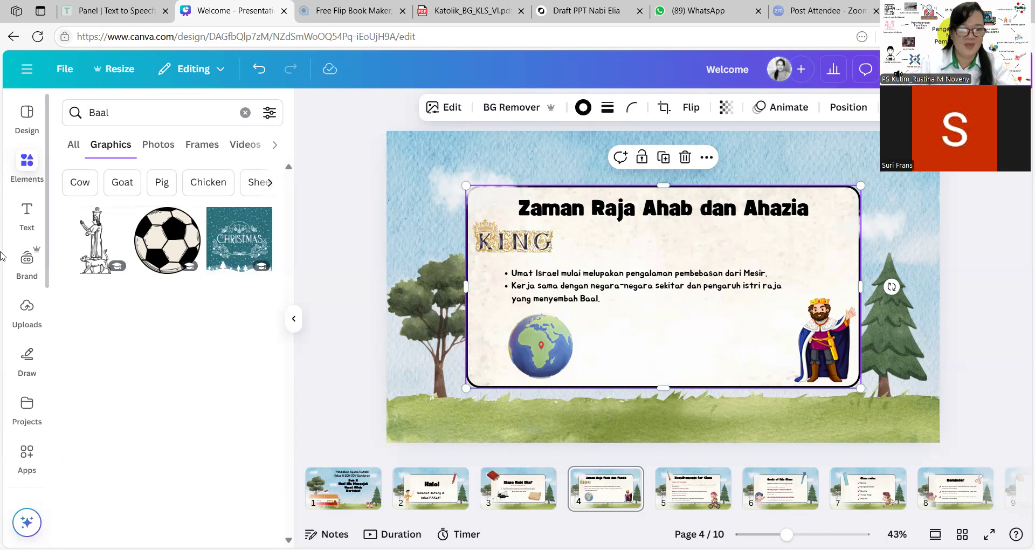
Move the king illustration to the card's upper-right corner and shift the slide title left to make room for it
click(828, 345)
drag(827, 345, 831, 256)
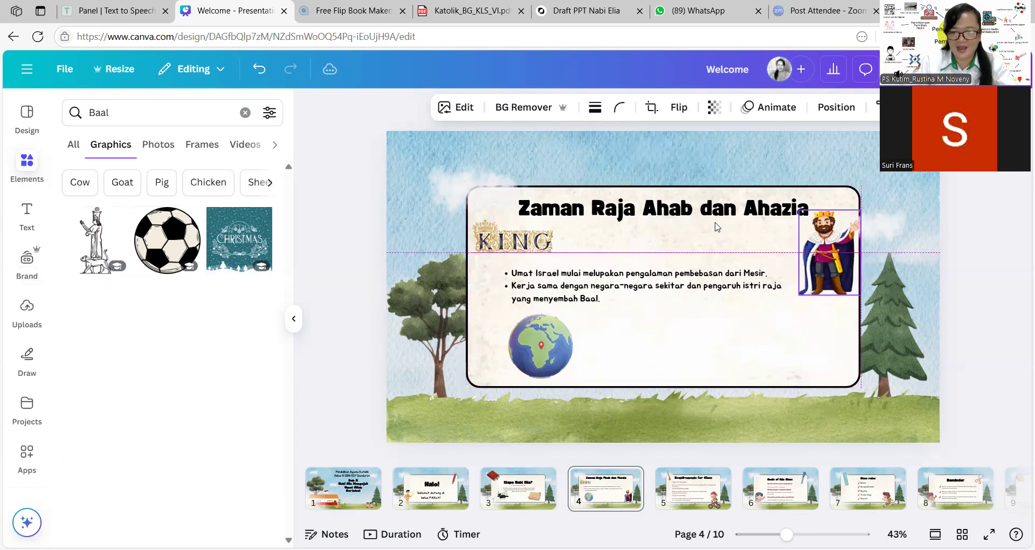
drag(702, 208, 687, 207)
drag(819, 272, 818, 259)
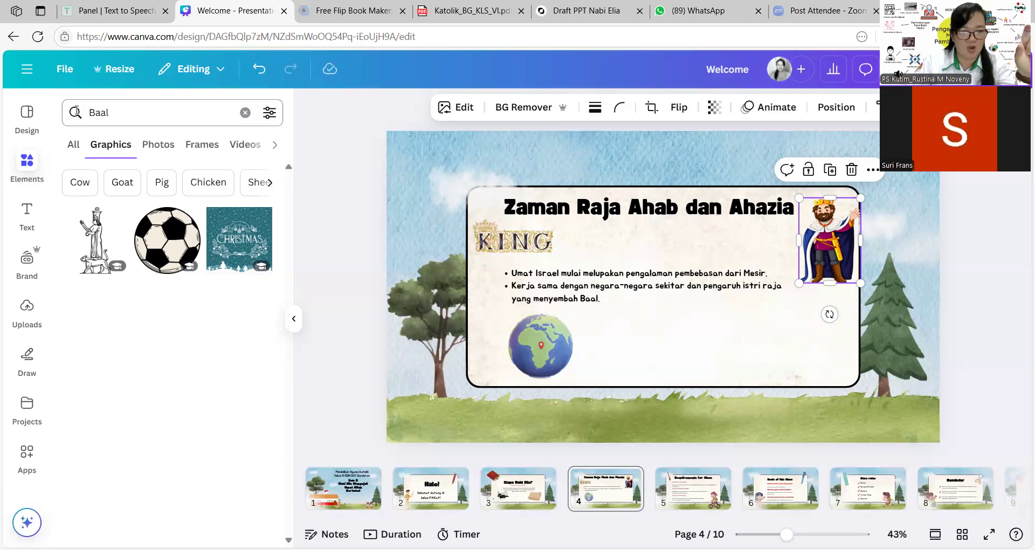
Repeat the graphics search for "Baal" and add the black-and-white drawing of a statue standing on a lion to slide 4
click(120, 109)
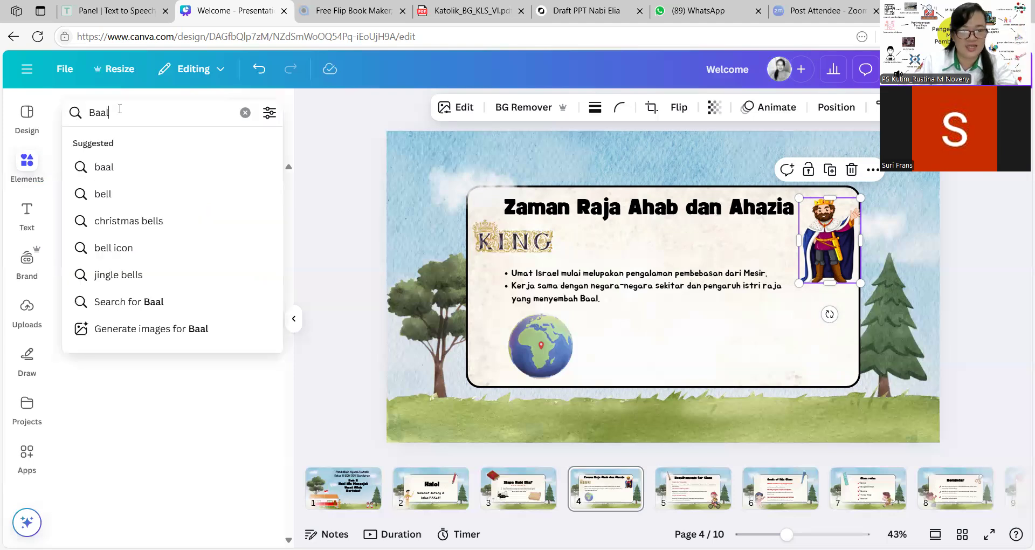
key(BackSpace)
key(BackSpace)
key(BackSpace)
key(BackSpace)
text(Baal)
key(Return)
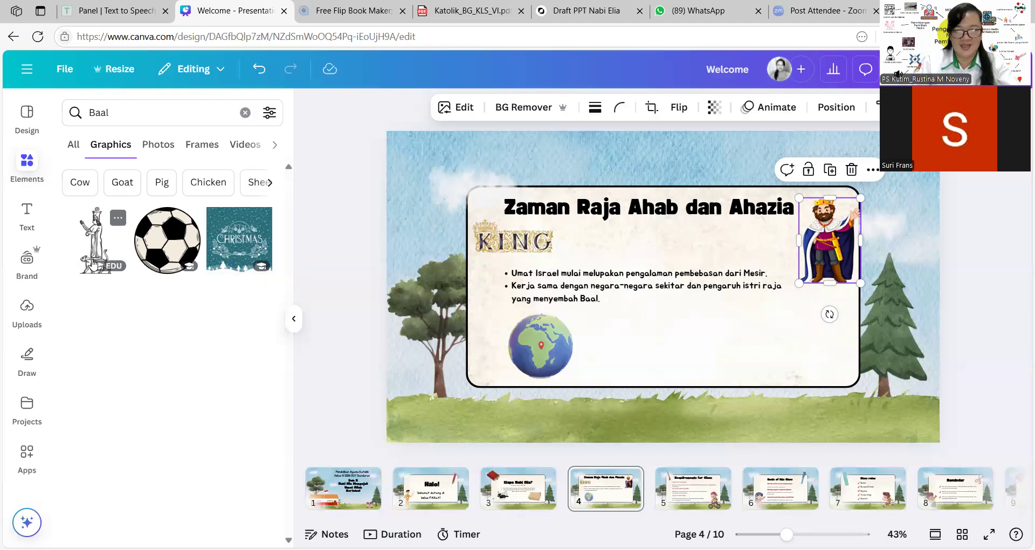
click(98, 253)
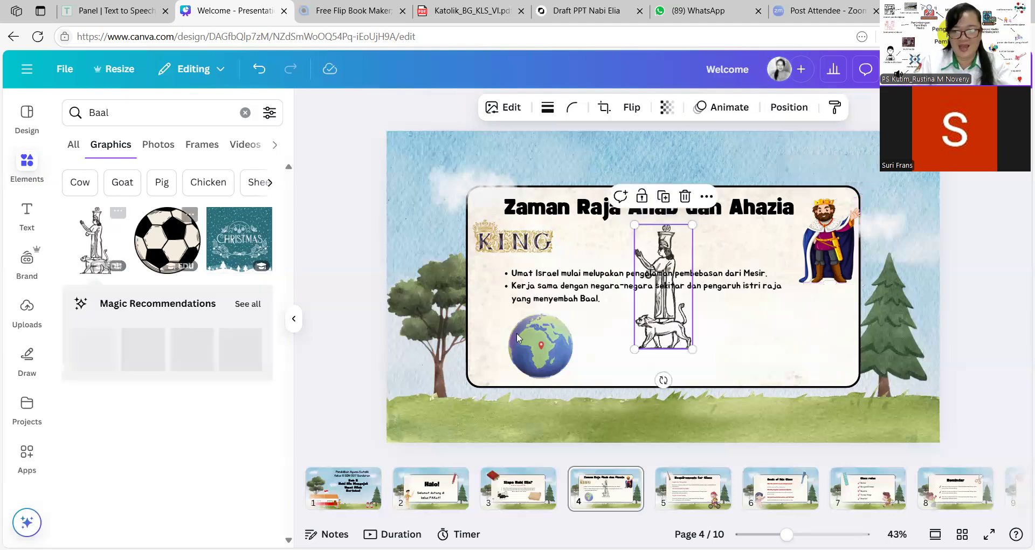
Shrink the Baal statue drawing and place it below the bullets on slide 4, to the right of the globe
drag(647, 335, 608, 373)
drag(596, 265, 647, 326)
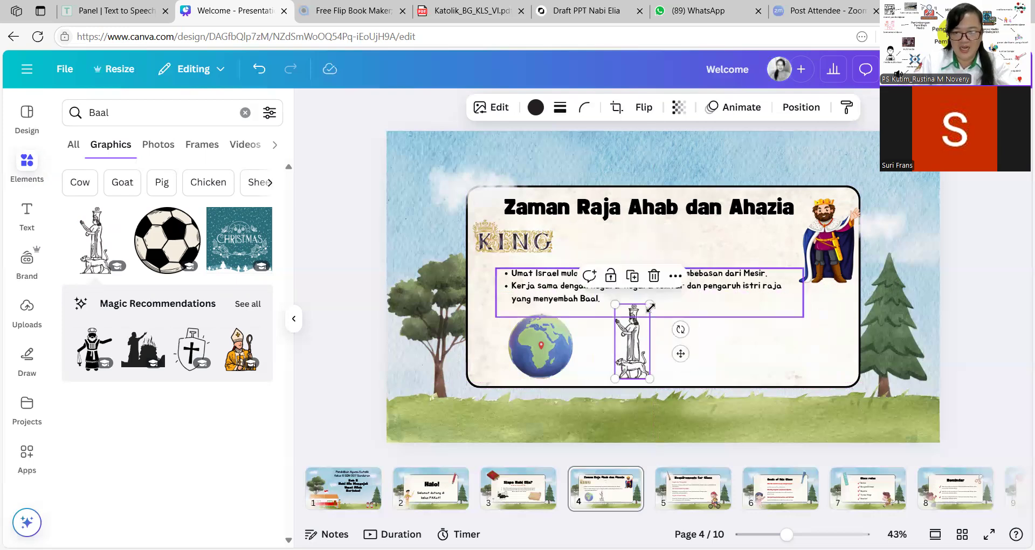
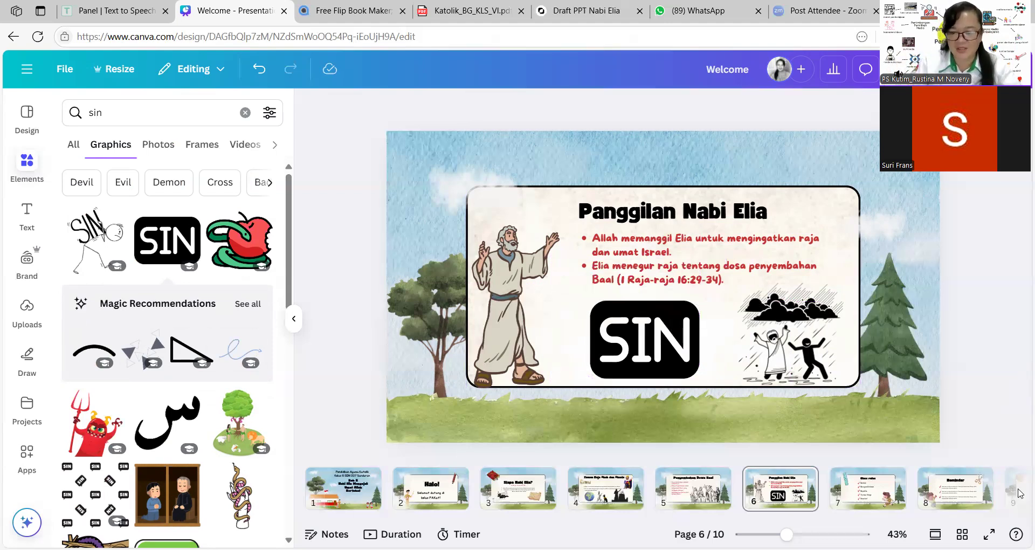
Duplicate slide 6, "Panggilan Nabi Elia", to serve as the base for the next slide
click(864, 501)
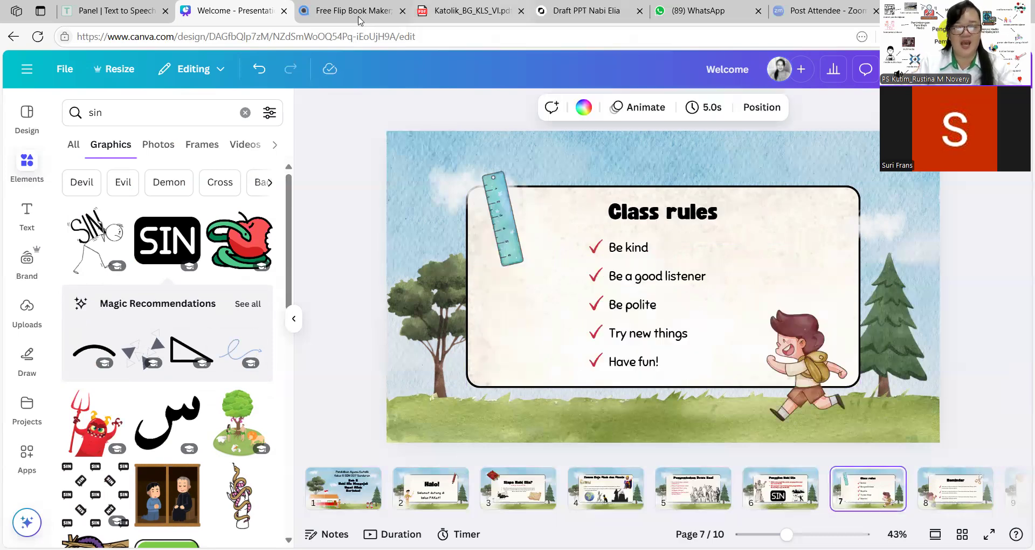
click(783, 503)
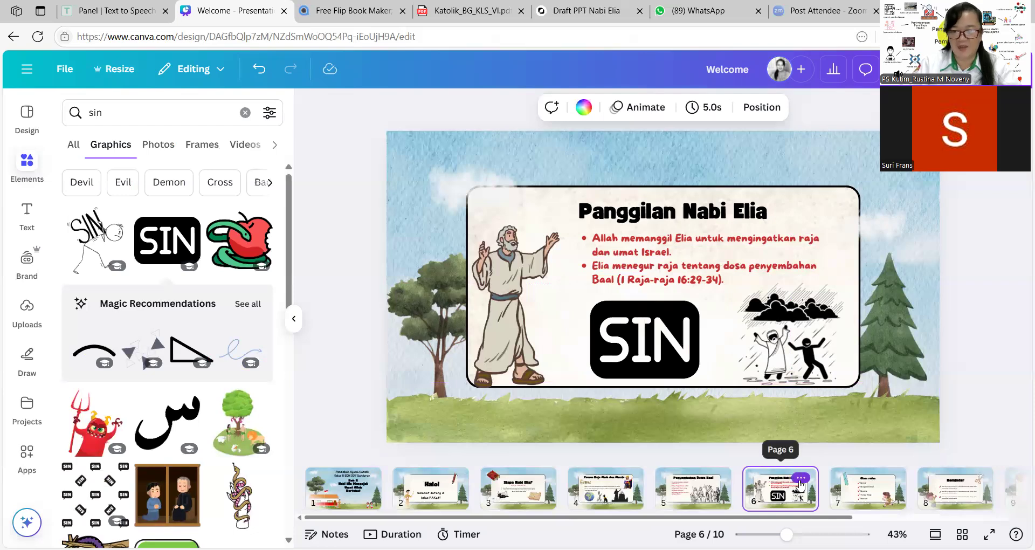
click(800, 478)
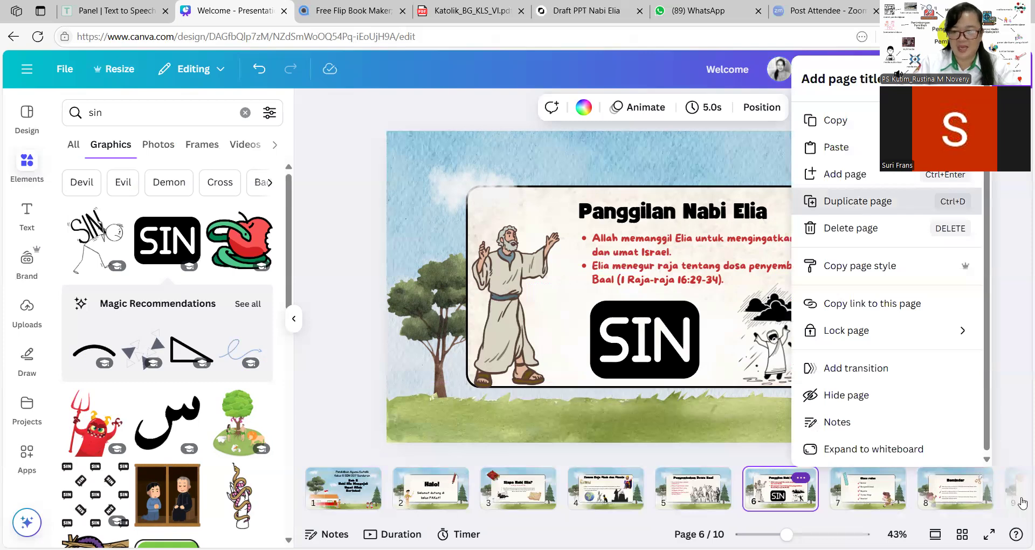
click(851, 207)
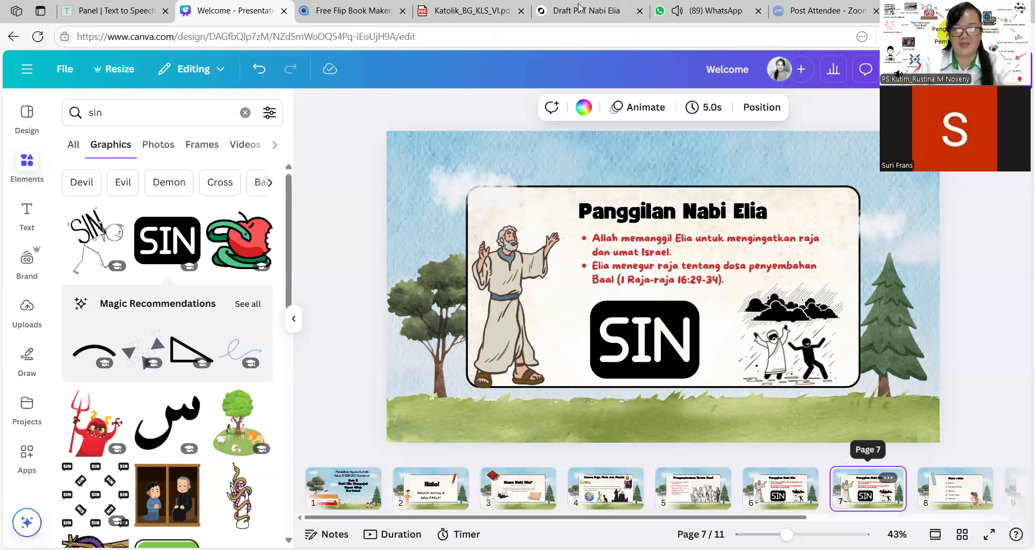
Replace the duplicated slide's title with "Peringatan Elia", copied from Slide 6 of the SuperAI draft, and delete the SIN graphic
click(580, 7)
scroll(419, 327, down, 3)
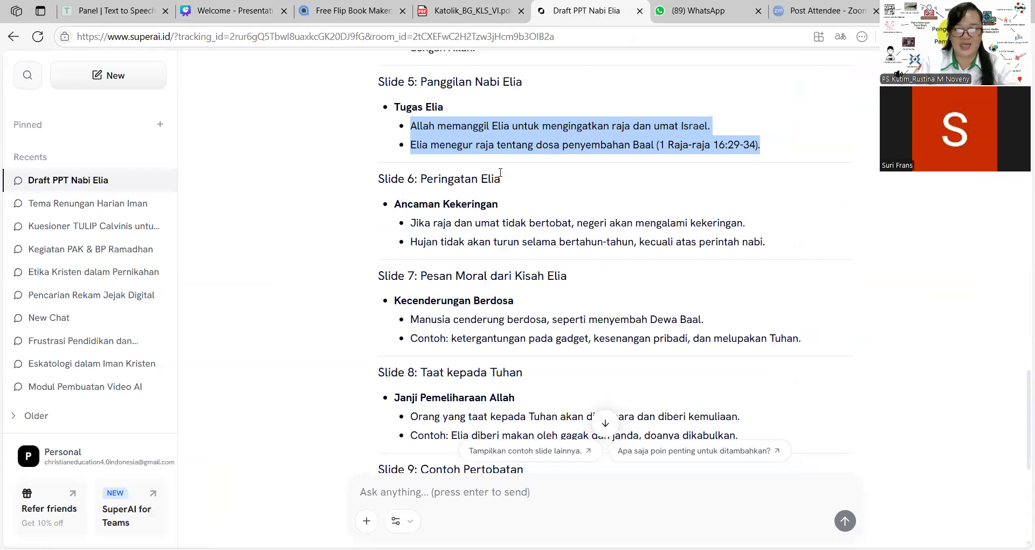
drag(500, 173, 421, 178)
key(ctrl+c)
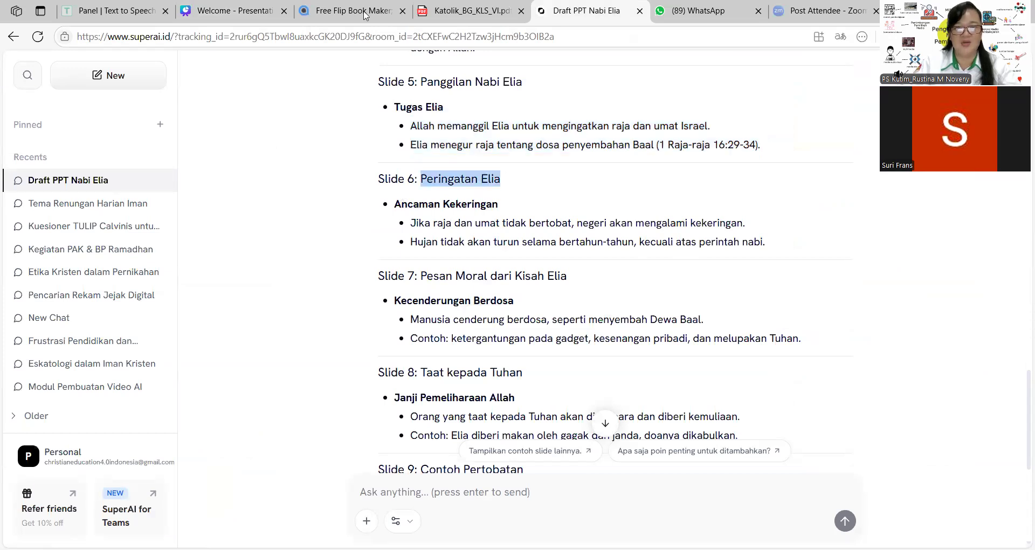
click(233, 21)
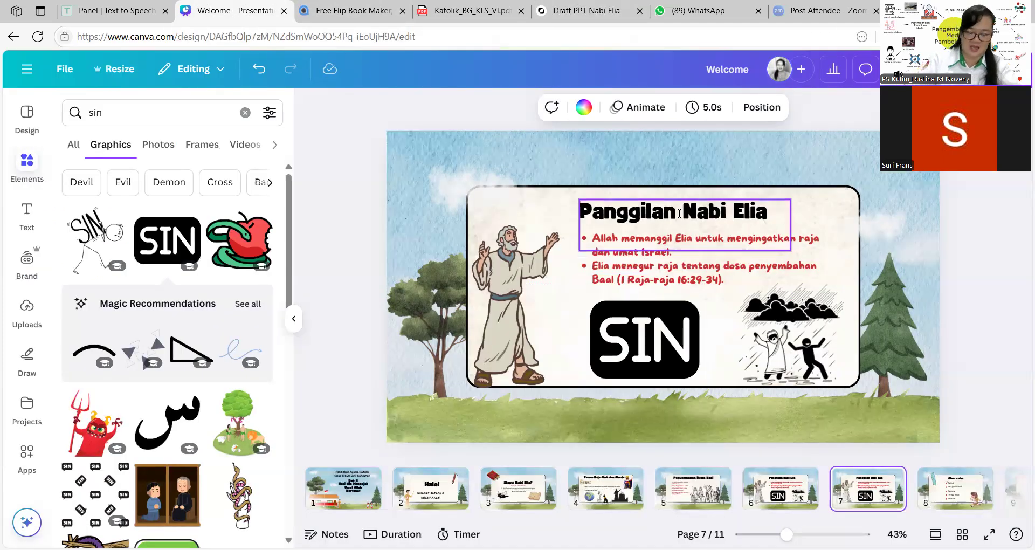
triple_click(680, 213)
key(ctrl+v)
click(628, 334)
key(Delete)
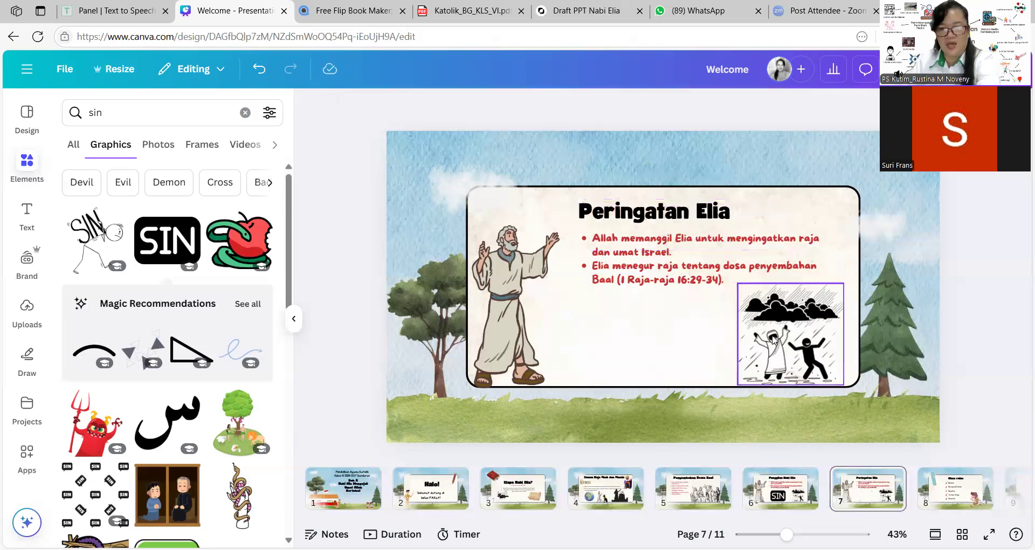
Delete the black-and-white storm cloud and people illustration from slide 7
click(774, 339)
key(Delete)
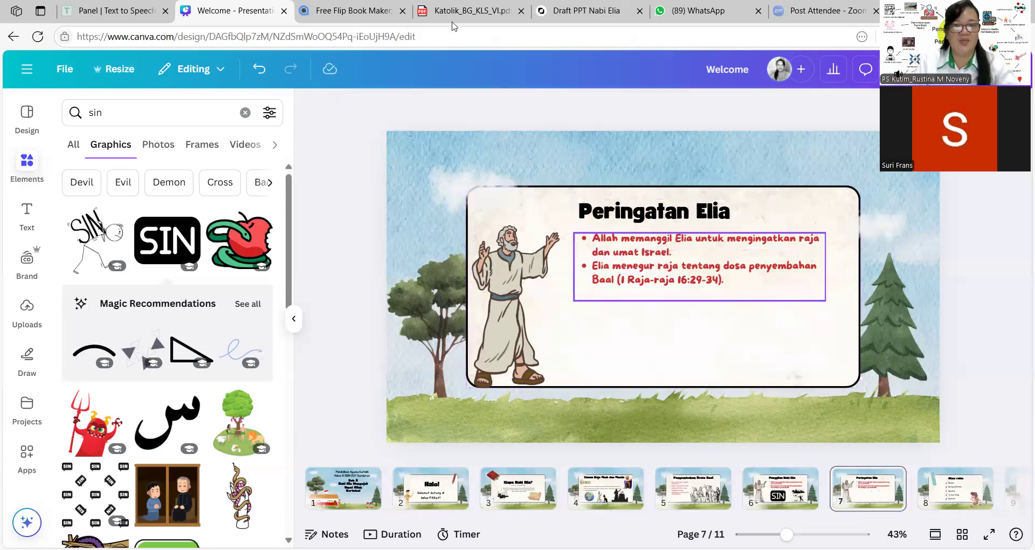
Replace slide 7's bullet text with the "Ancaman Kekeringan" heading and two points copied from Slide 6 of the SuperAI draft
click(350, 13)
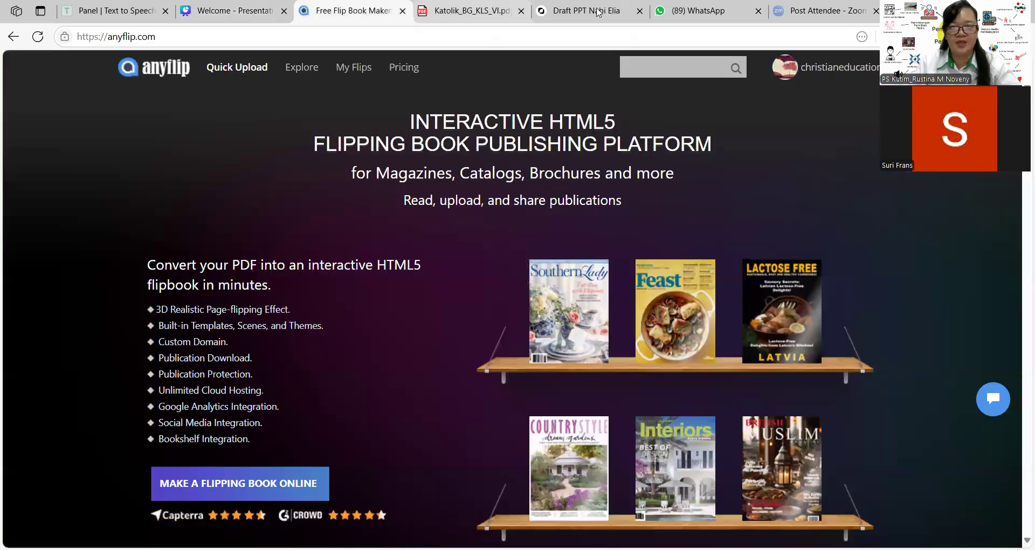
click(598, 12)
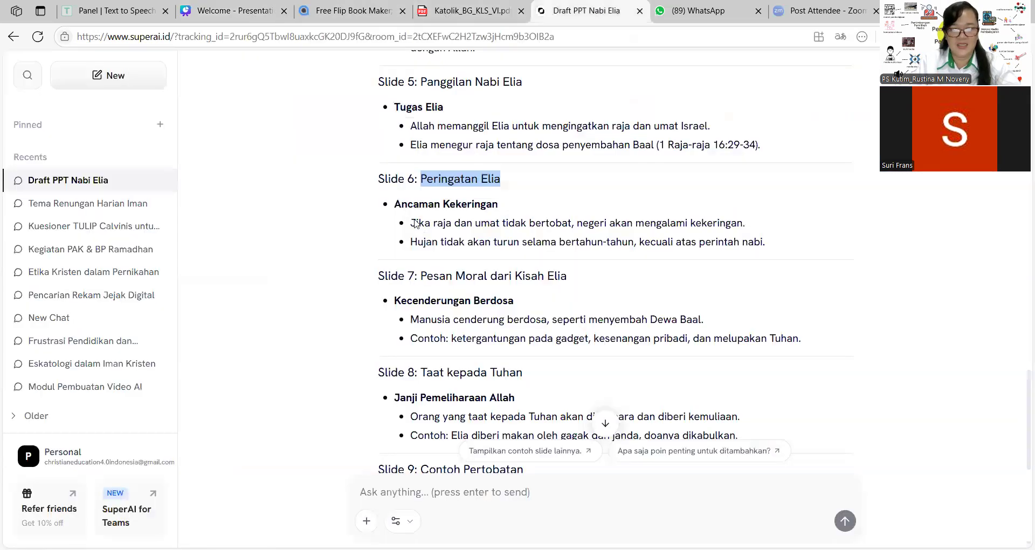
drag(395, 204, 778, 244)
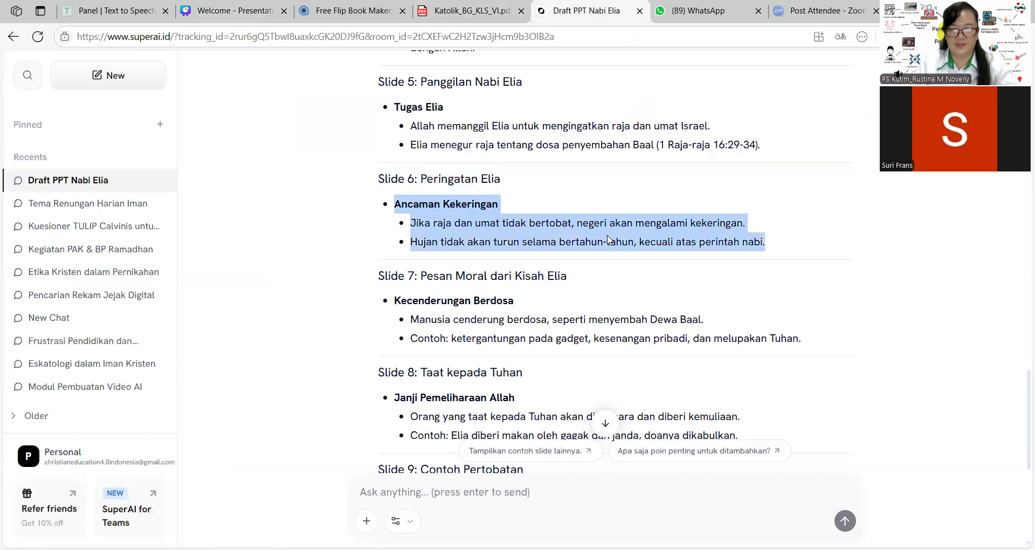
right_click(565, 222)
key(Escape)
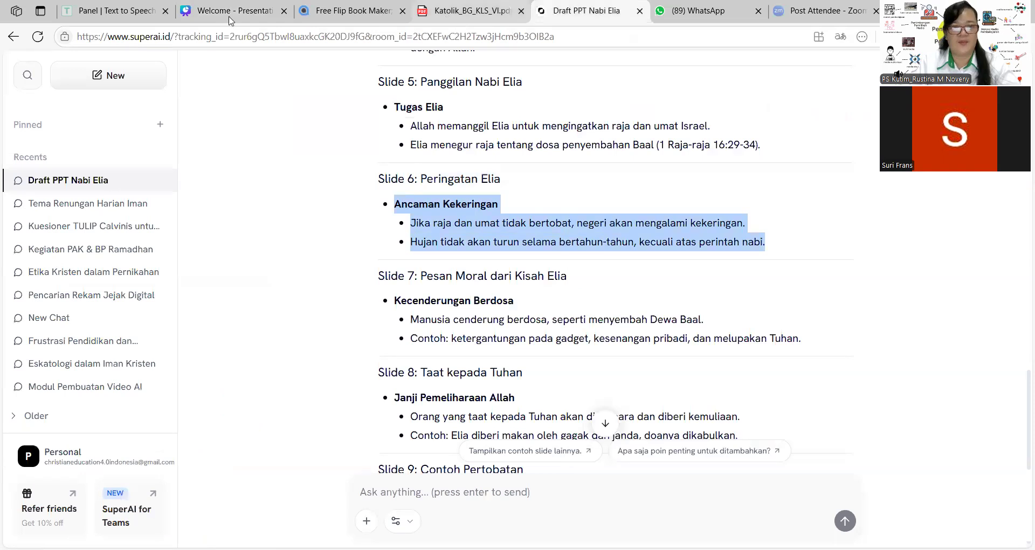
key(ctrl+2)
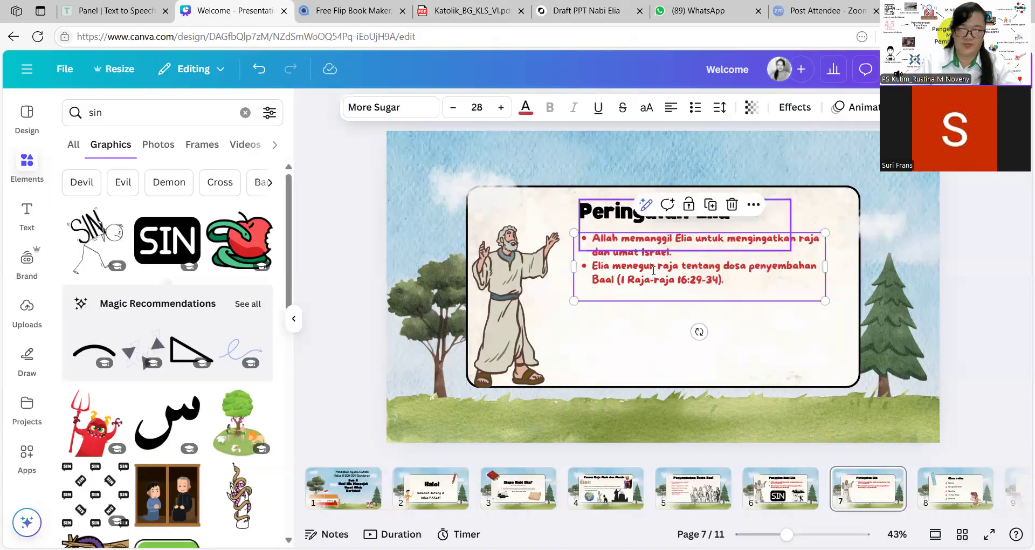
click(654, 270)
key(ctrl+v)
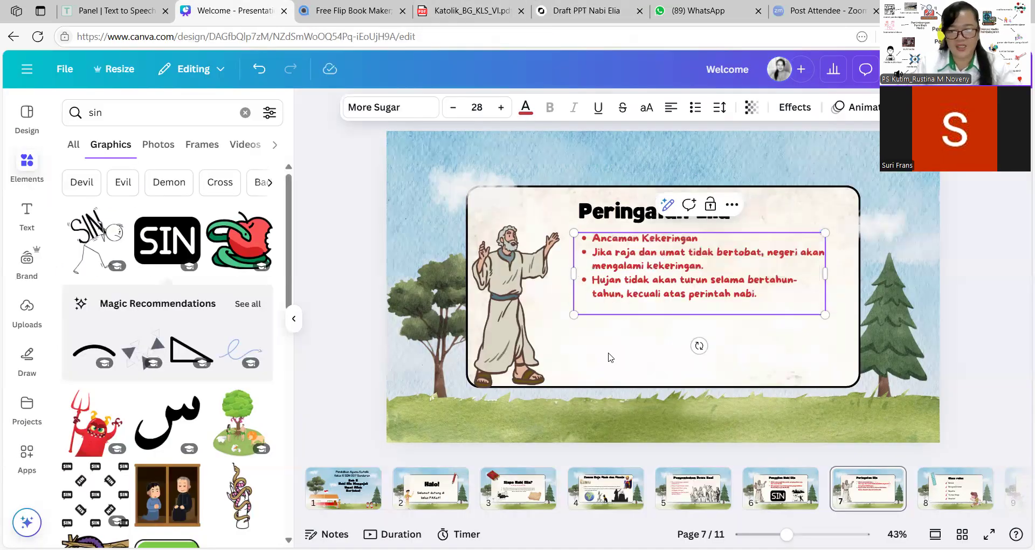
click(862, 357)
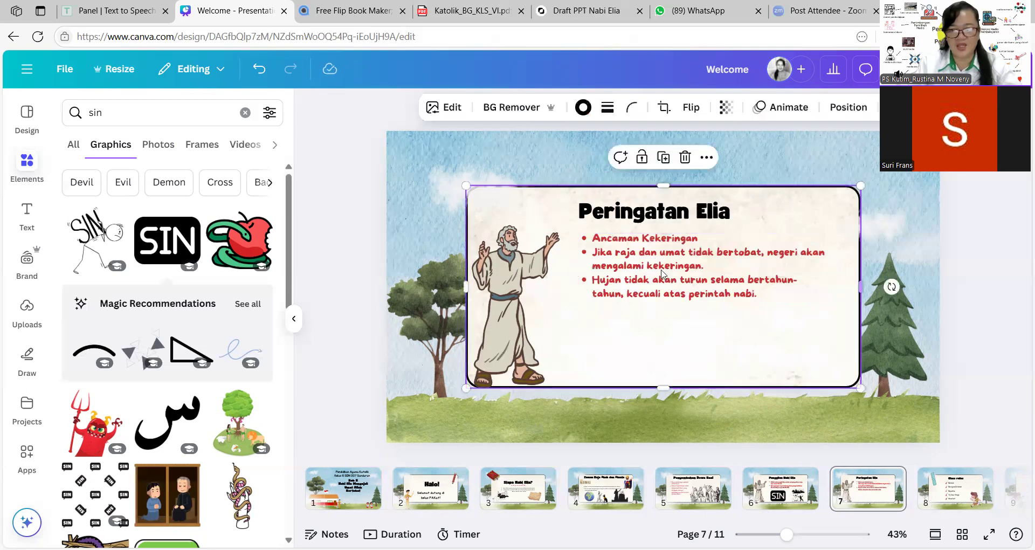
Search graphics for "lahan yang kering" and place the bare tree on cracked ground below the bullet text
click(98, 115)
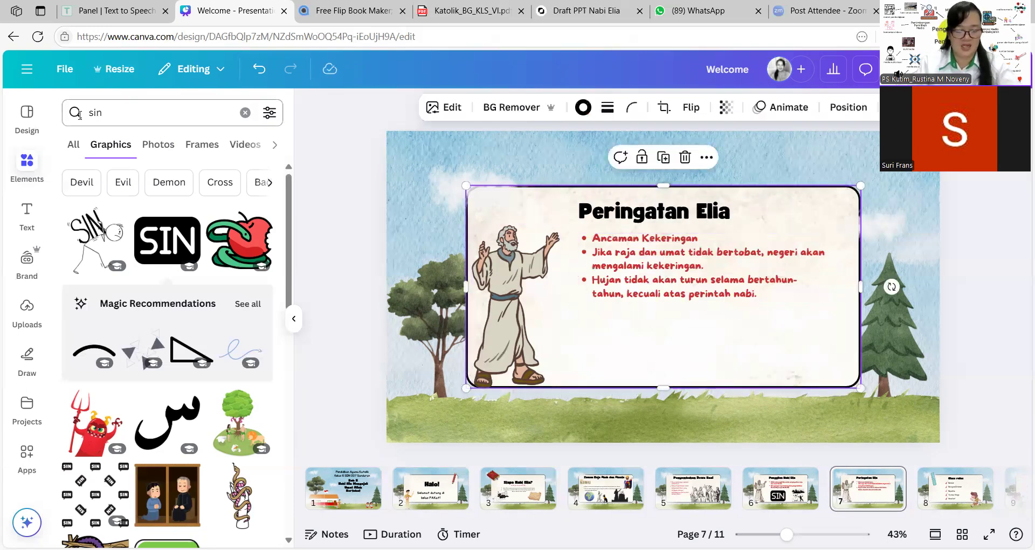
click(80, 115)
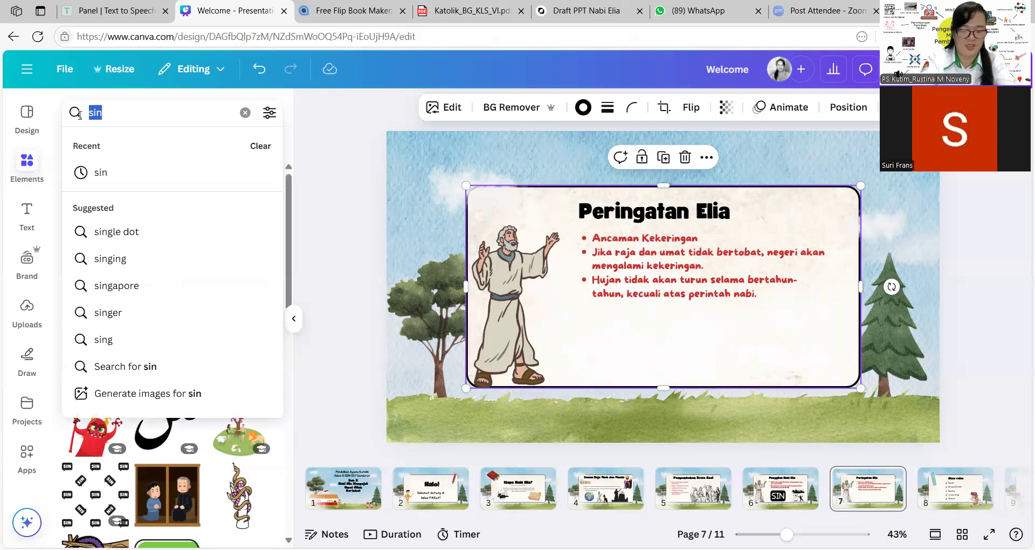
text(lahan)
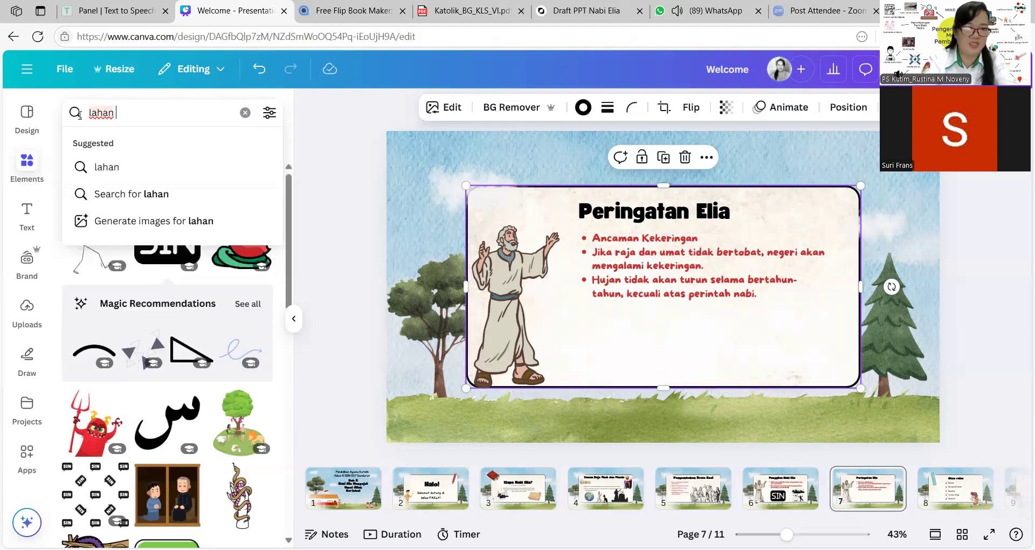
text( yang kering)
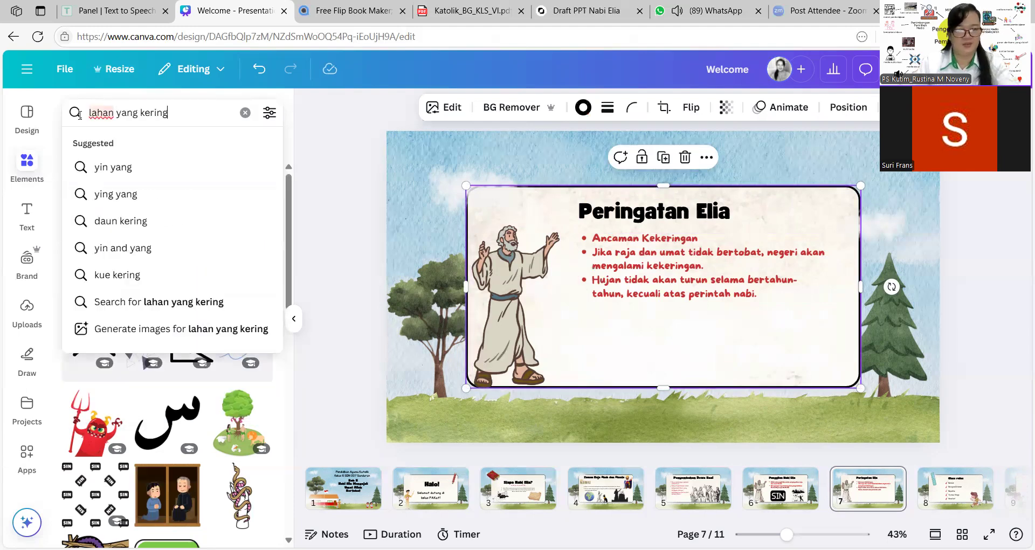
key(Return)
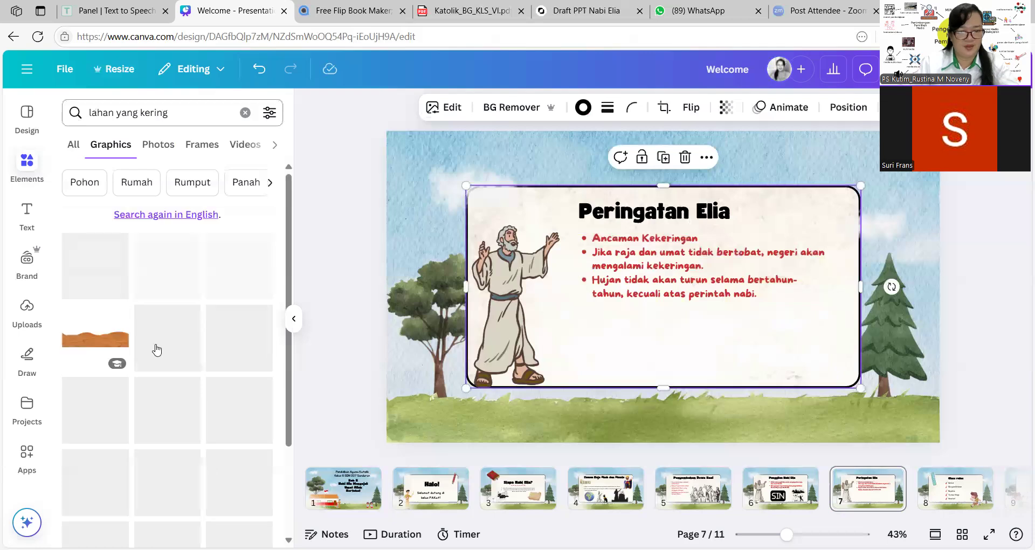
click(87, 286)
drag(668, 293, 632, 338)
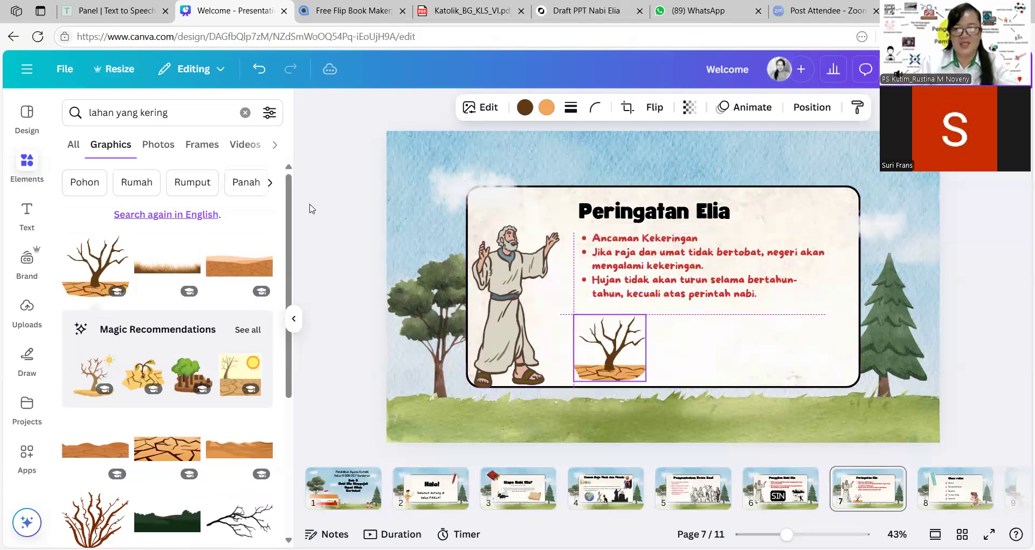
Search graphics for "hujan" and place the blue rain cloud to the right of the dry tree
click(187, 112)
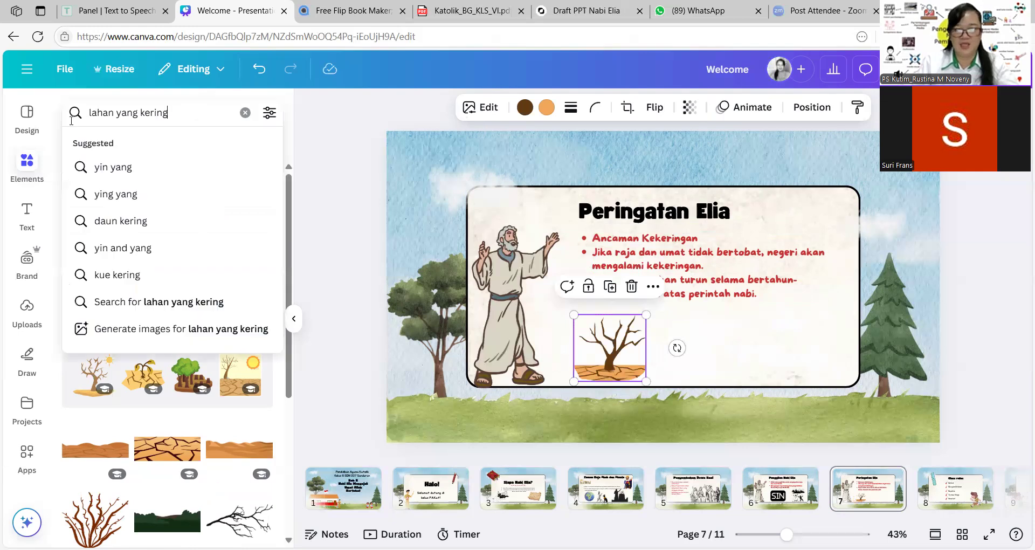
key(Return)
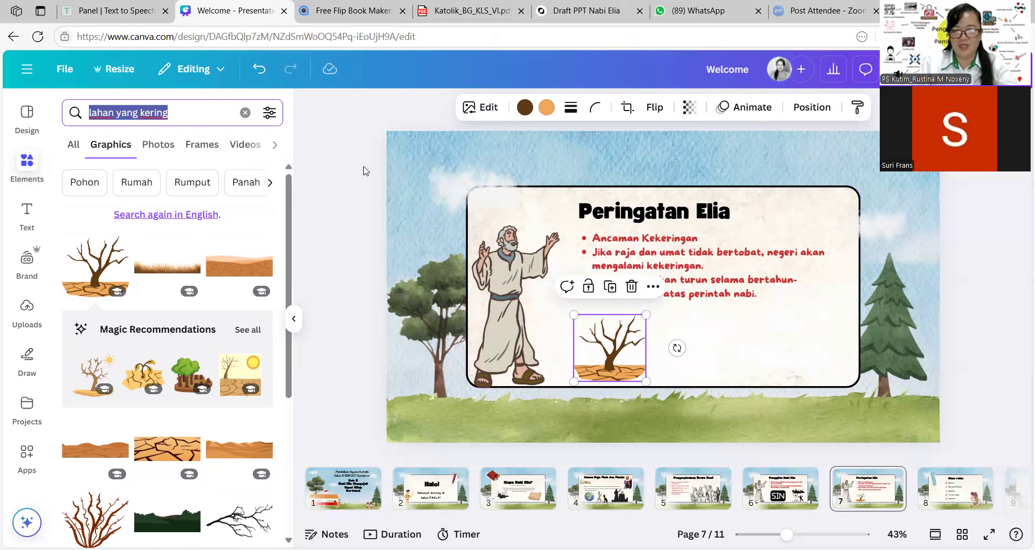
click(175, 114)
text(hu)
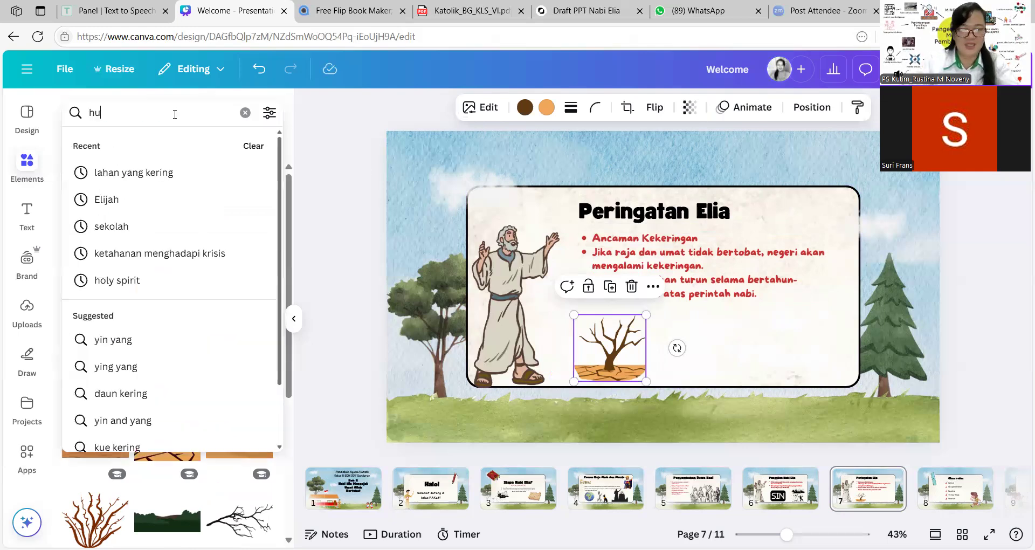
text(jan)
key(Return)
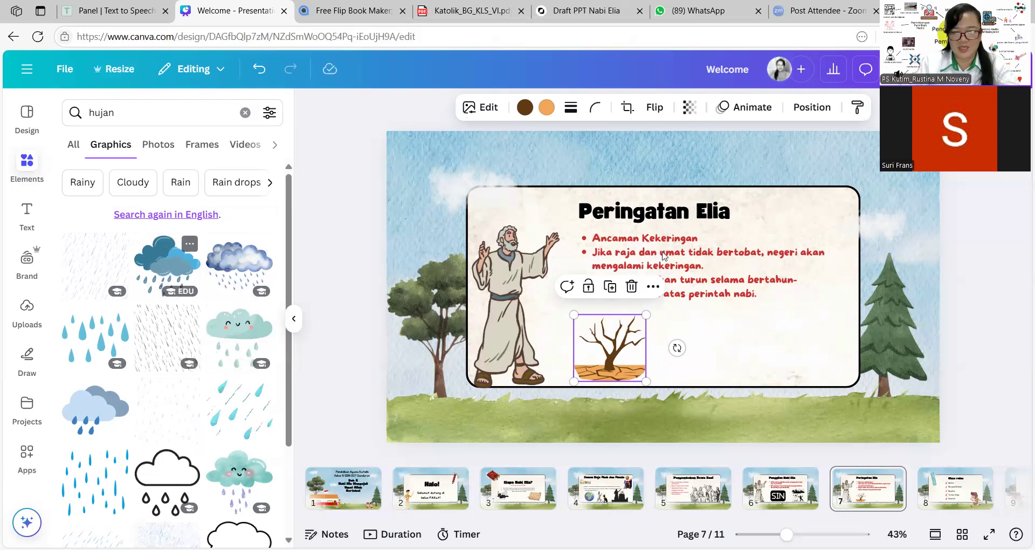
click(165, 272)
drag(539, 173, 710, 330)
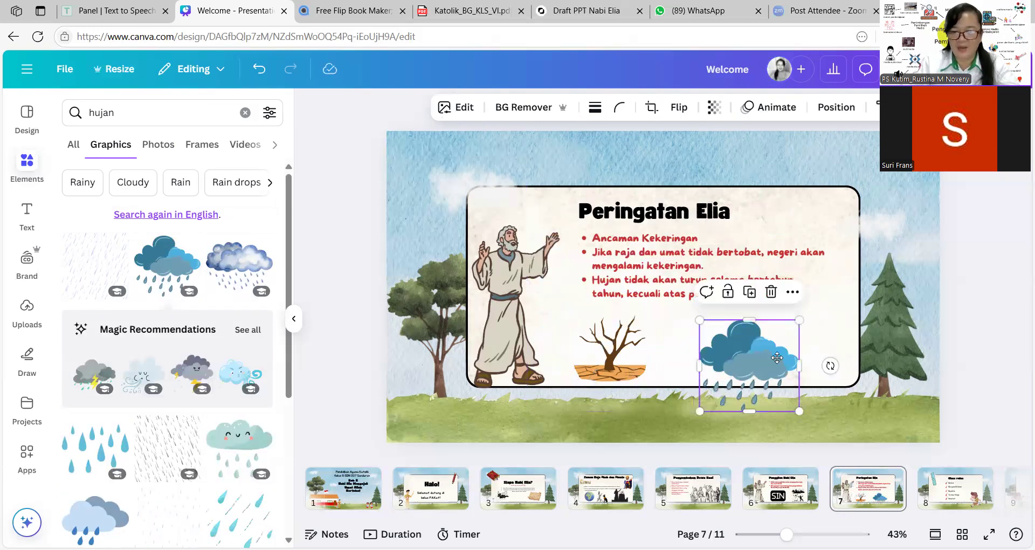
drag(746, 365, 778, 353)
Shift the dry tree right toward the middle of the card and lower the bullet text slightly beneath the title
drag(621, 356, 690, 357)
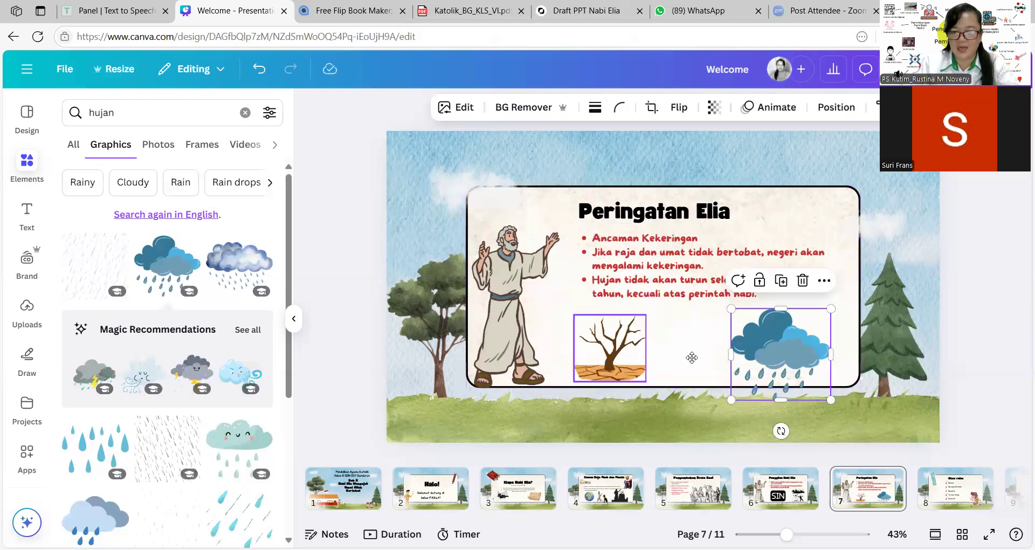
click(604, 262)
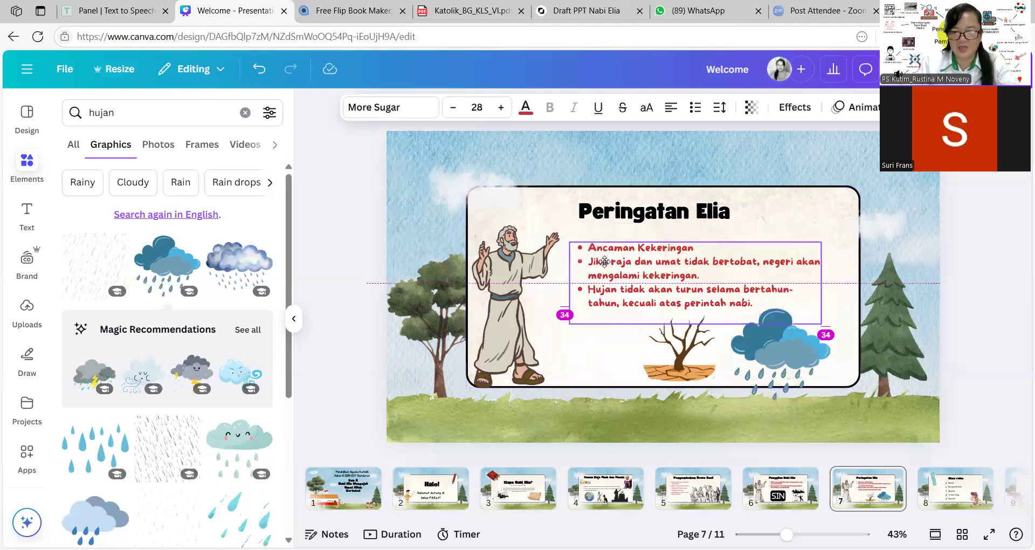
drag(605, 262, 601, 274)
Move the rain cloud up beside the "Peringatan Elia" title and shrink it to fit inside the card
click(794, 372)
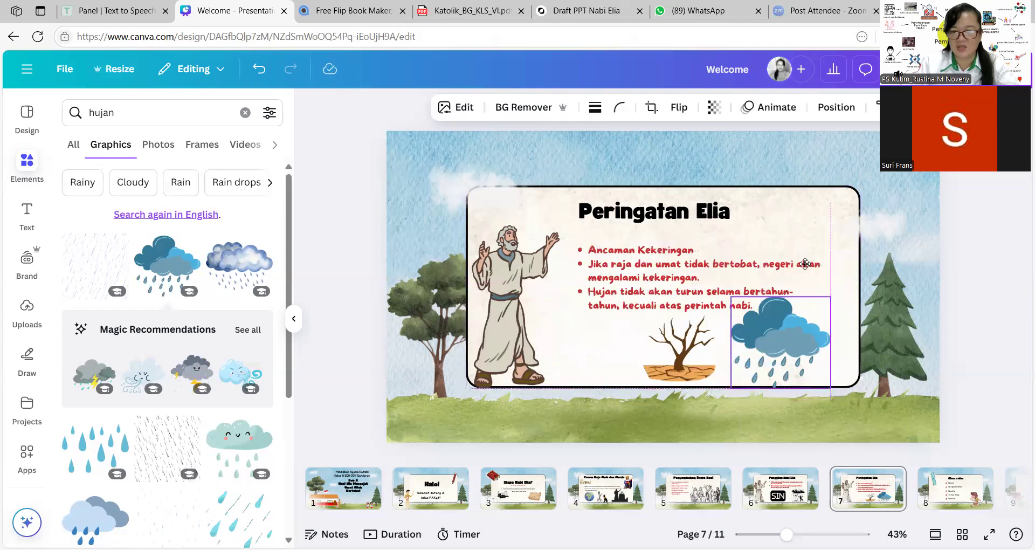
drag(794, 372, 804, 259)
mouse_move(741, 197)
mouse_down()
mouse_move(774, 223)
mouse_move(755, 186)
mouse_up()
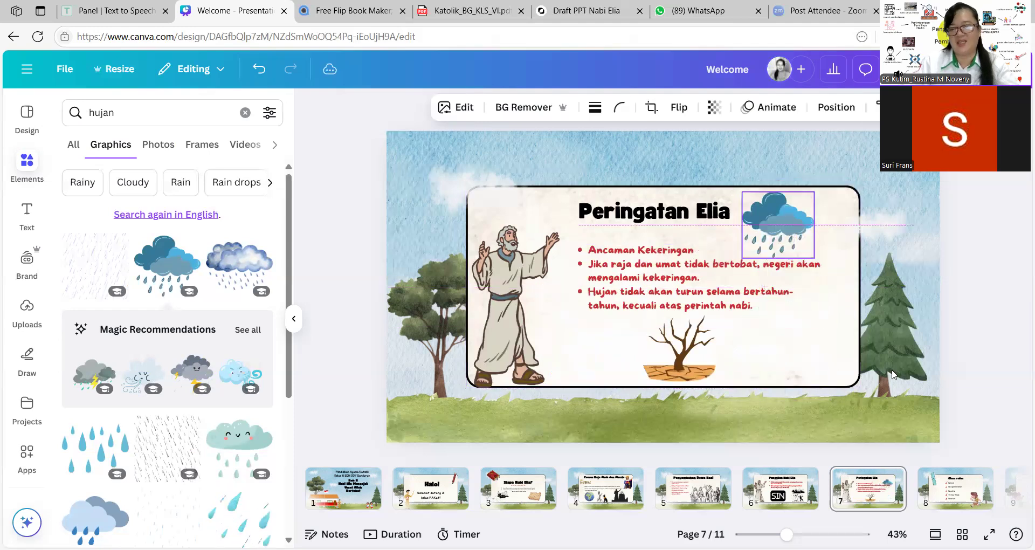
click(986, 388)
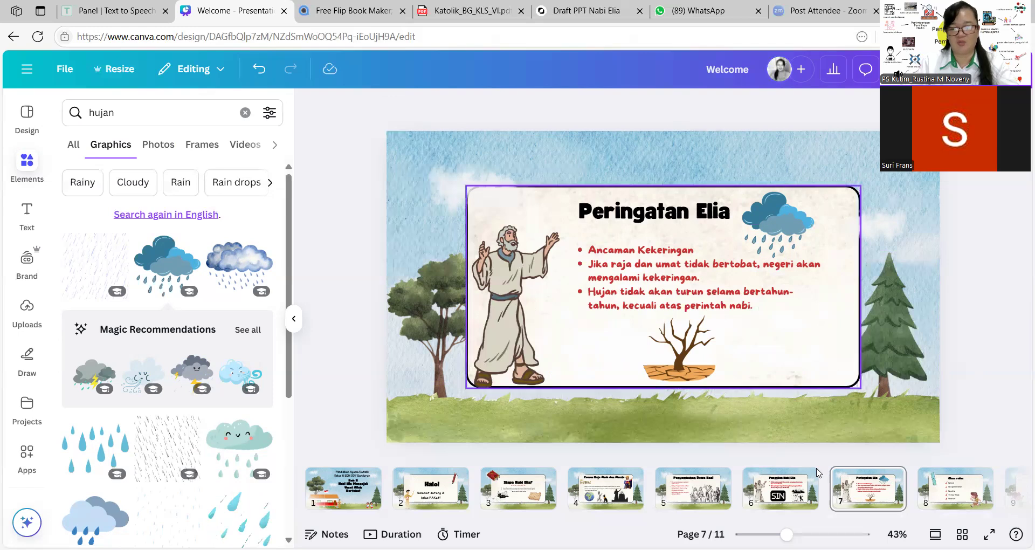
Go to the "Class rules" slide on page 8 and delete its ruler graphic
click(868, 498)
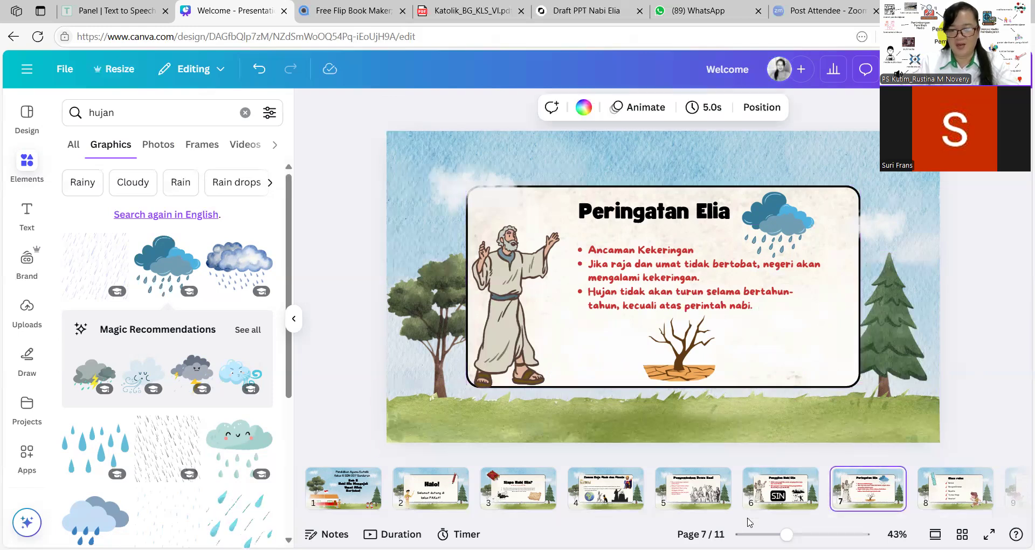
drag(748, 522, 869, 528)
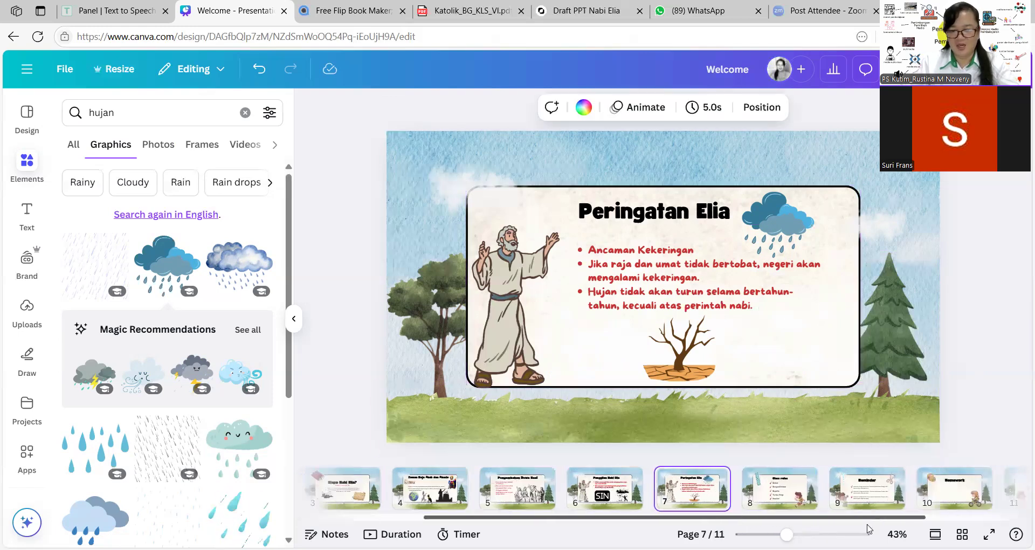
click(779, 485)
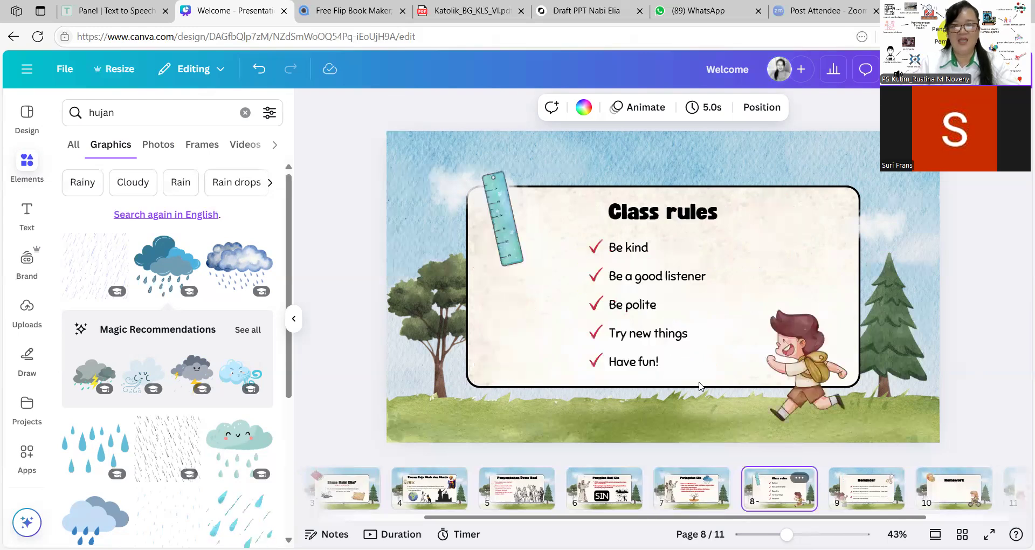
click(521, 215)
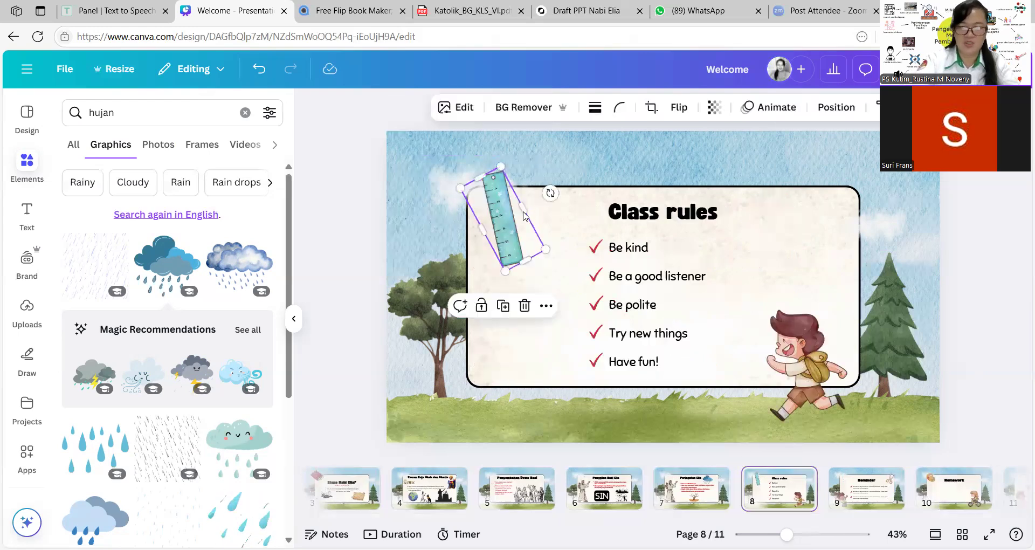
key(Delete)
Look up the Slide 7 title and points in the SuperAI draft
click(587, 12)
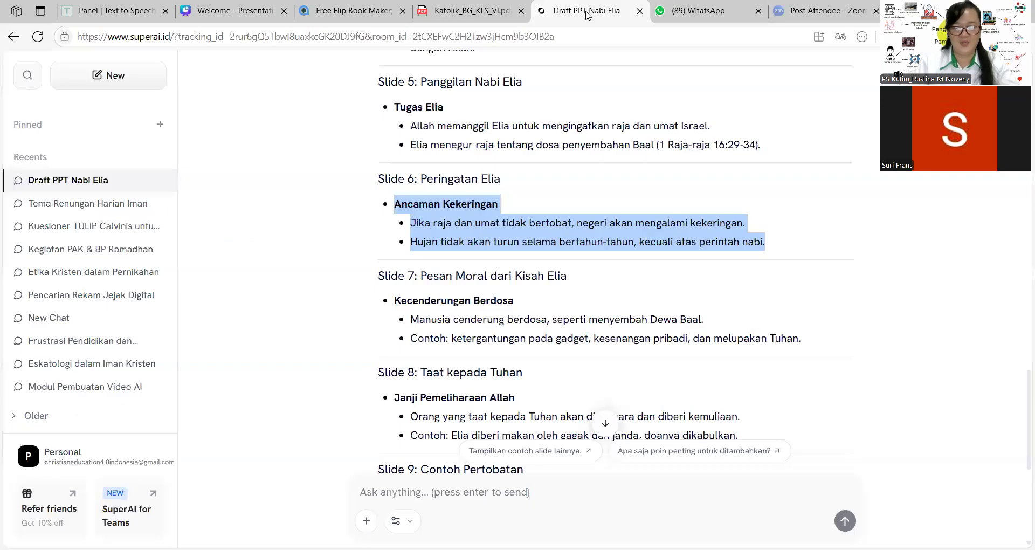
scroll(472, 265, down, 3)
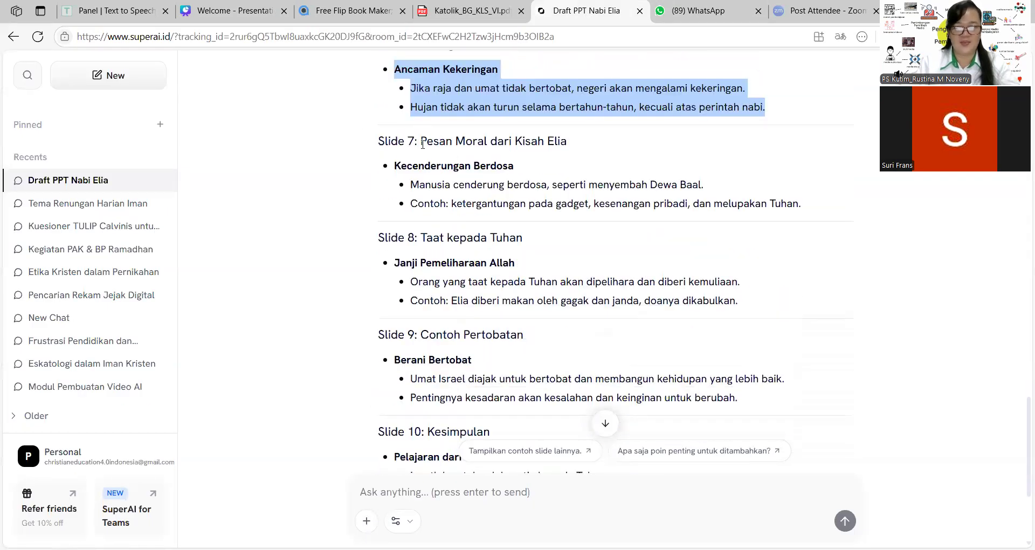
drag(421, 142, 565, 187)
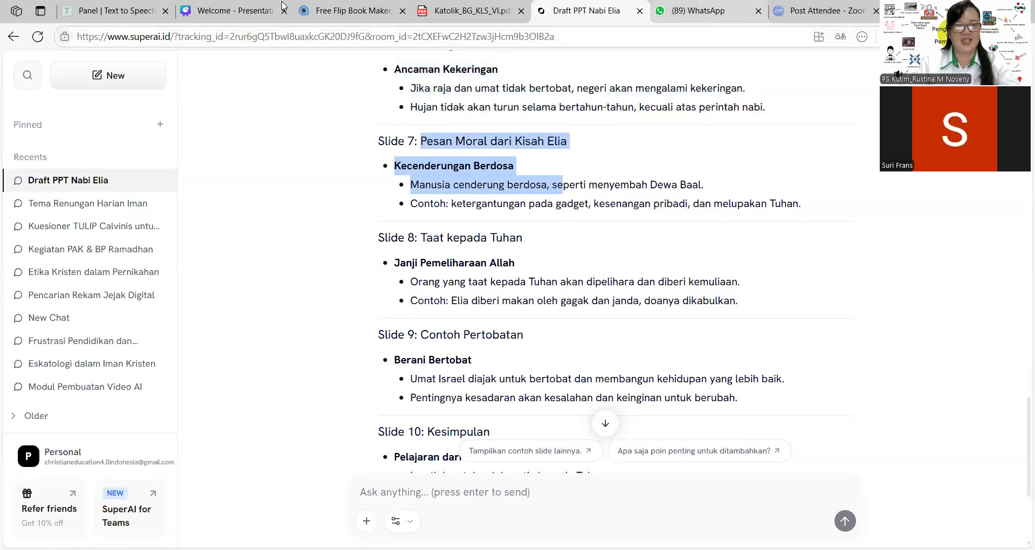
Back in Canva, replace the "Class rules" title on slide 8 with "Pesan Moral dari Nabi Elia"
click(241, 15)
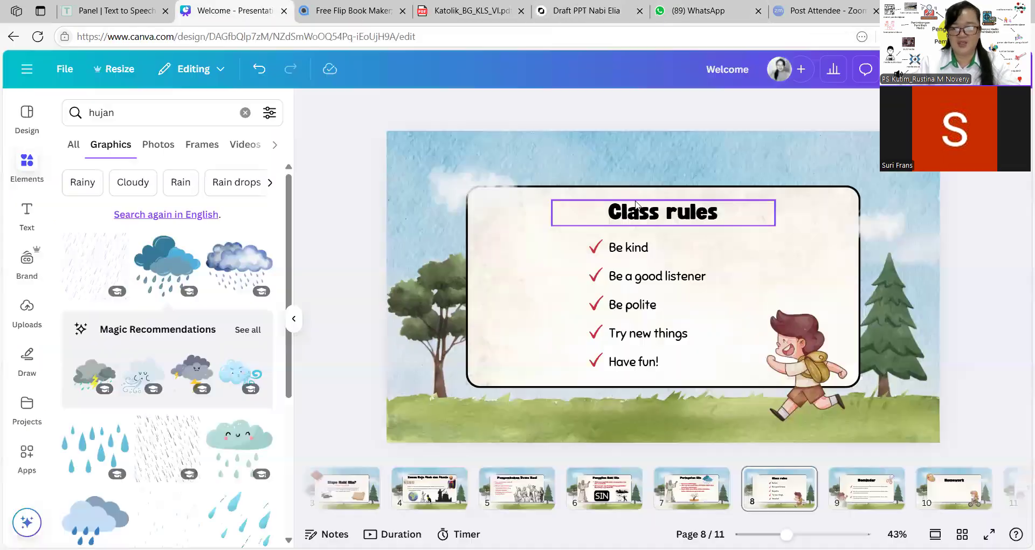
click(681, 213)
double_click(681, 214)
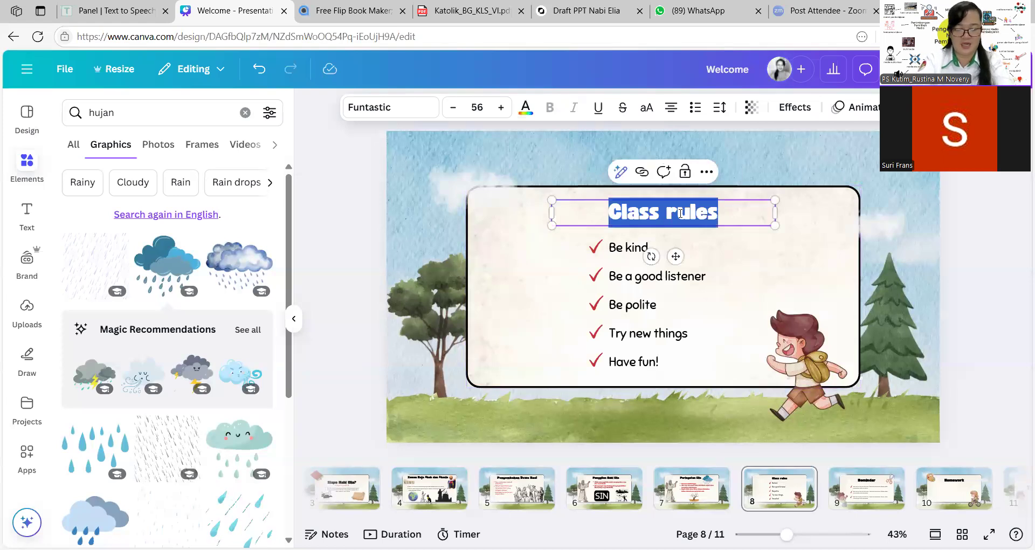
text(Peasn)
key(BackSpace)
key(BackSpace)
key(BackSpace)
text(san MOra)
key(BackSpace)
key(BackSpace)
key(BackSpace)
text(oral dari Nabi elua)
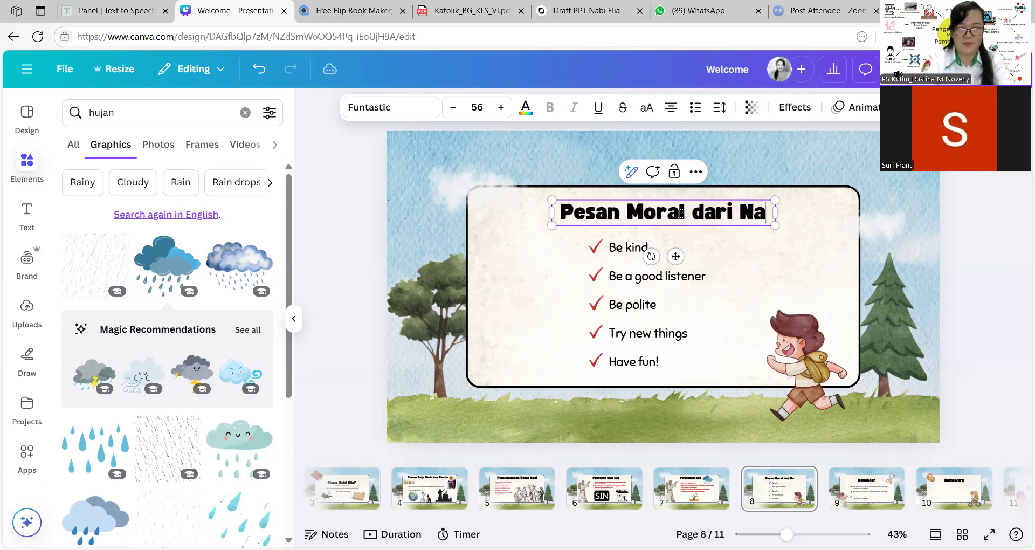
key(BackSpace)
key(BackSpace)
key(BackSpace)
key(BackSpace)
text(Elia)
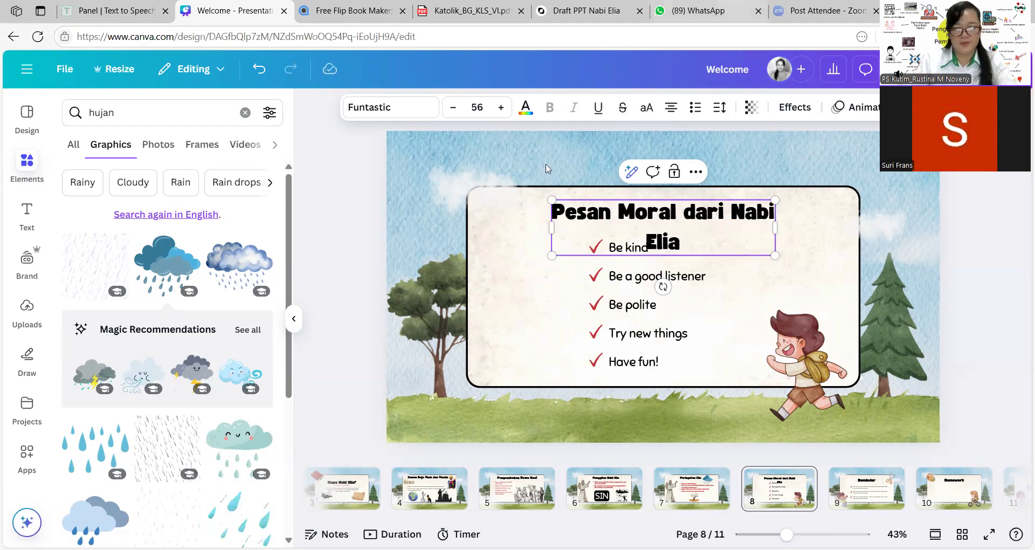
Widen the "Pesan Moral dari Nabi Elia" title box to fit on one line and centre it near the card's upper edge
drag(554, 227, 495, 232)
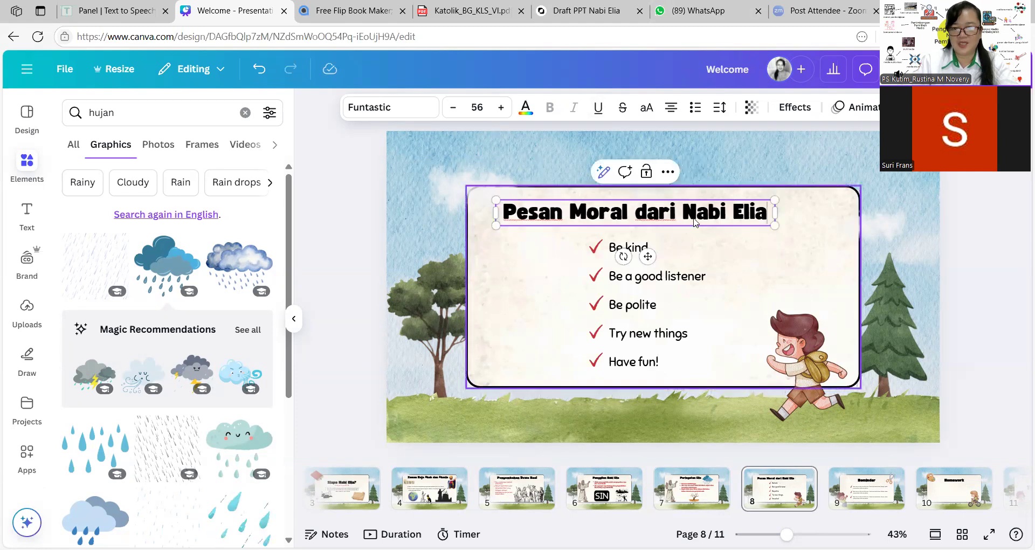
click(696, 221)
drag(721, 213, 738, 215)
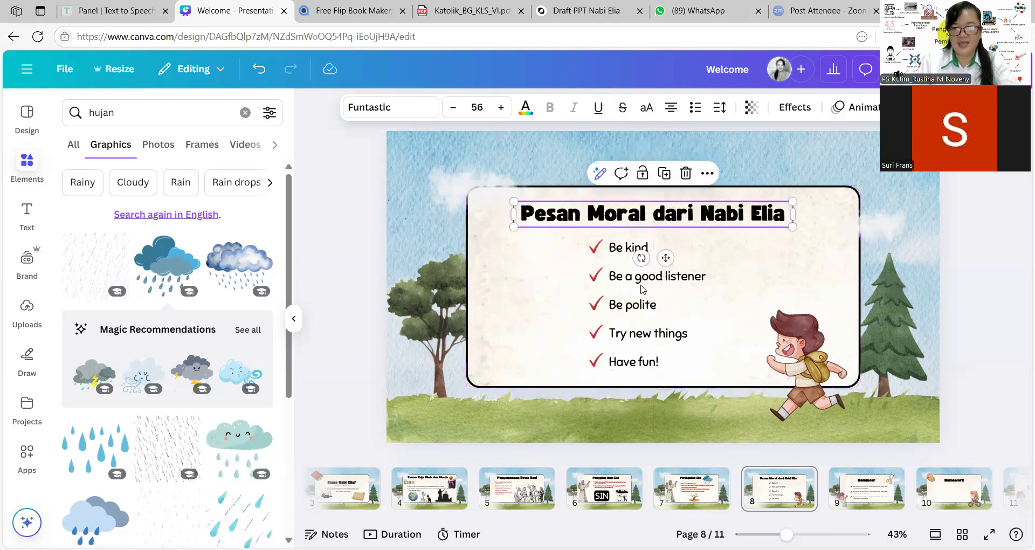
Delete the four rule lines below "Be kind" and the last three red check marks on slide 8
click(623, 278)
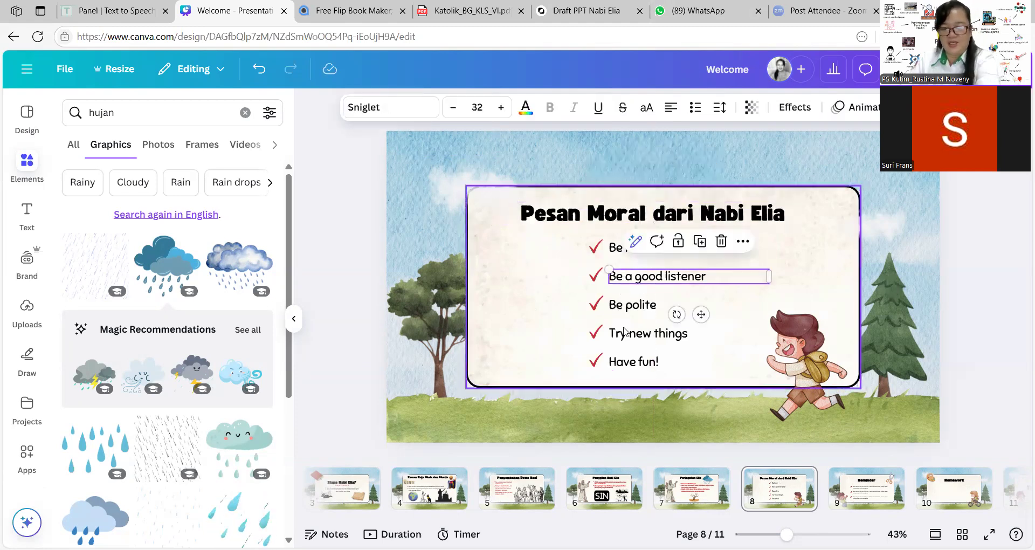
key(Delete)
click(632, 307)
key(Delete)
click(630, 334)
key(Delete)
click(627, 361)
key(Delete)
click(593, 360)
key(Delete)
click(596, 331)
key(Delete)
click(600, 311)
key(Delete)
Look up the "Kecenderungan Berdosa" points under Slide 7 in the SuperAI draft
click(647, 246)
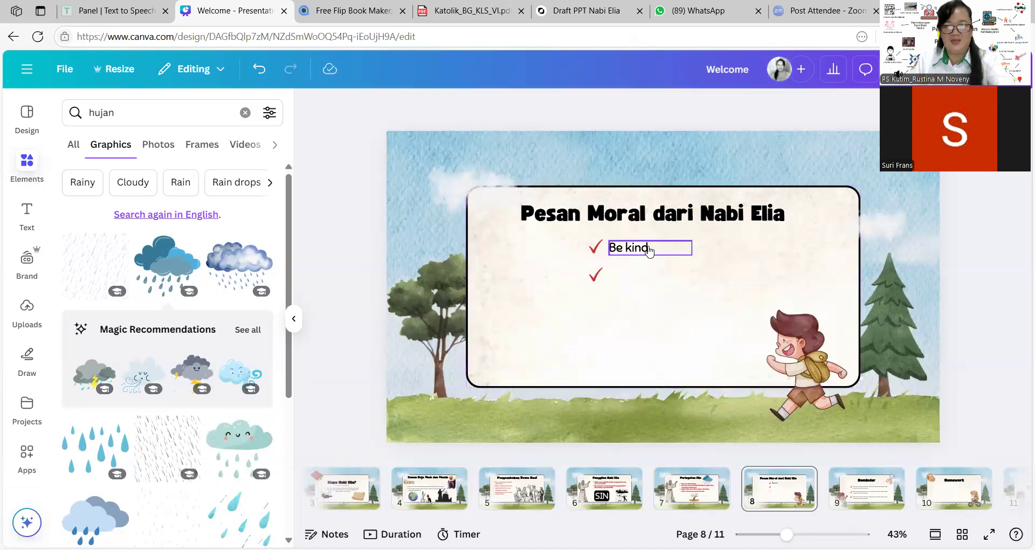
double_click(648, 246)
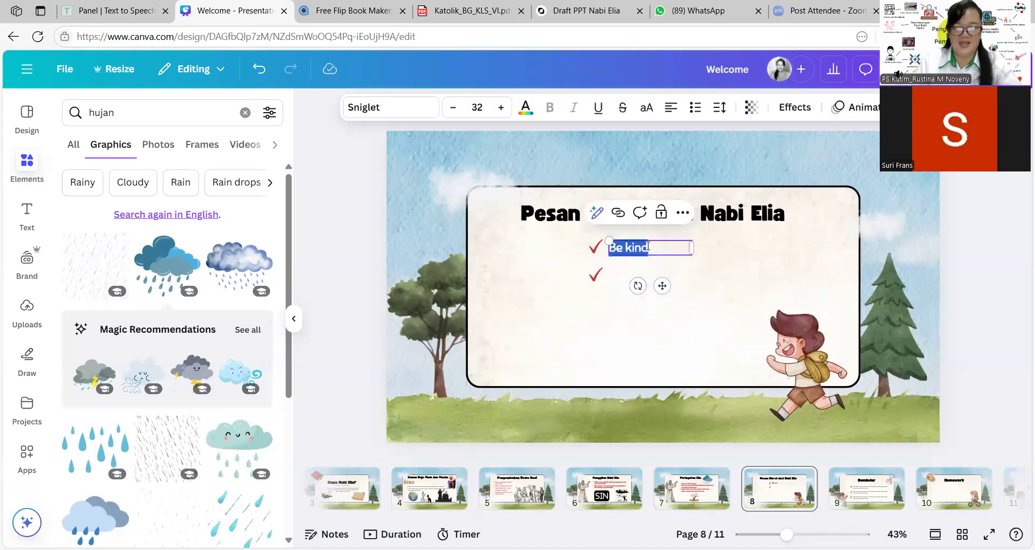
click(588, 10)
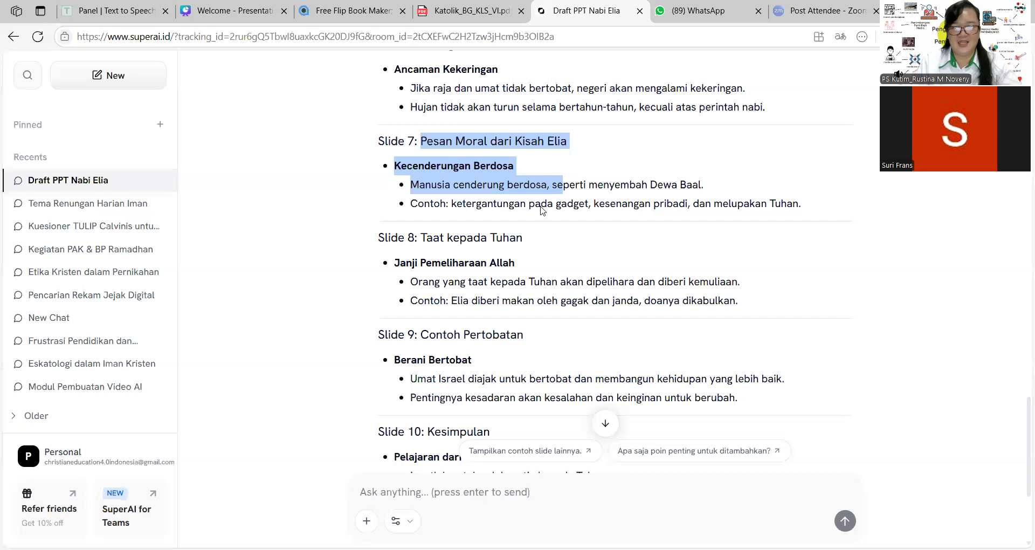
click(421, 206)
drag(452, 182, 796, 202)
click(747, 178)
drag(747, 177, 740, 189)
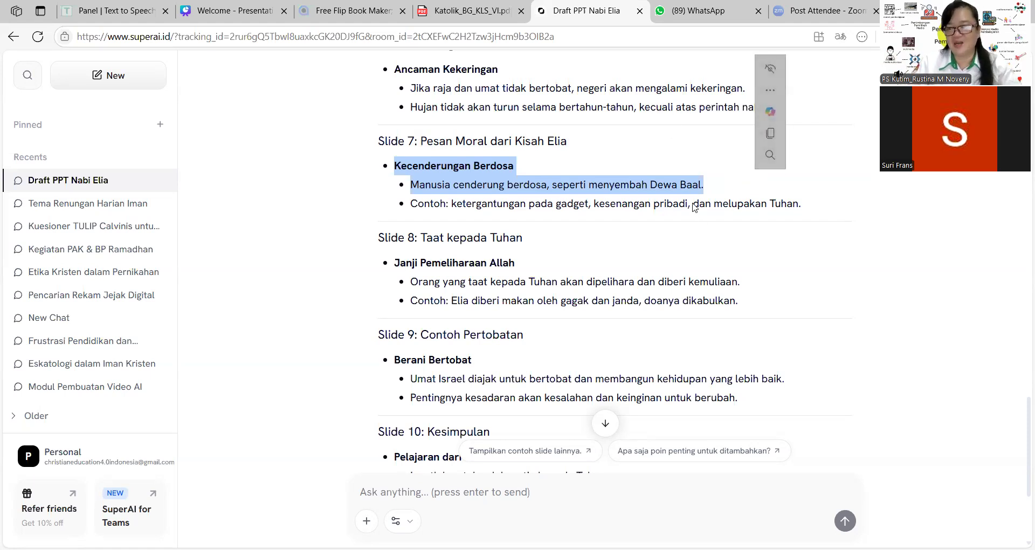
click(242, 13)
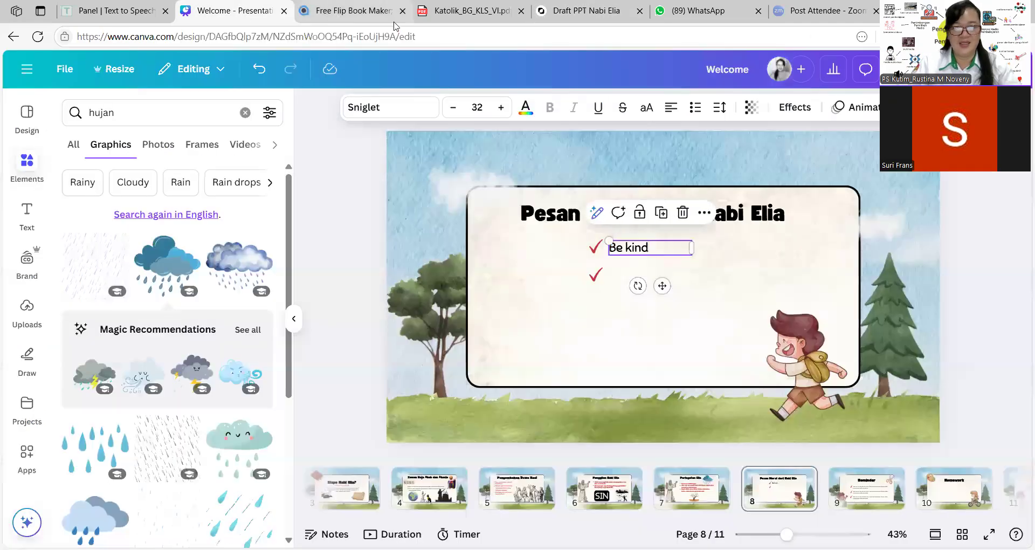
click(582, 11)
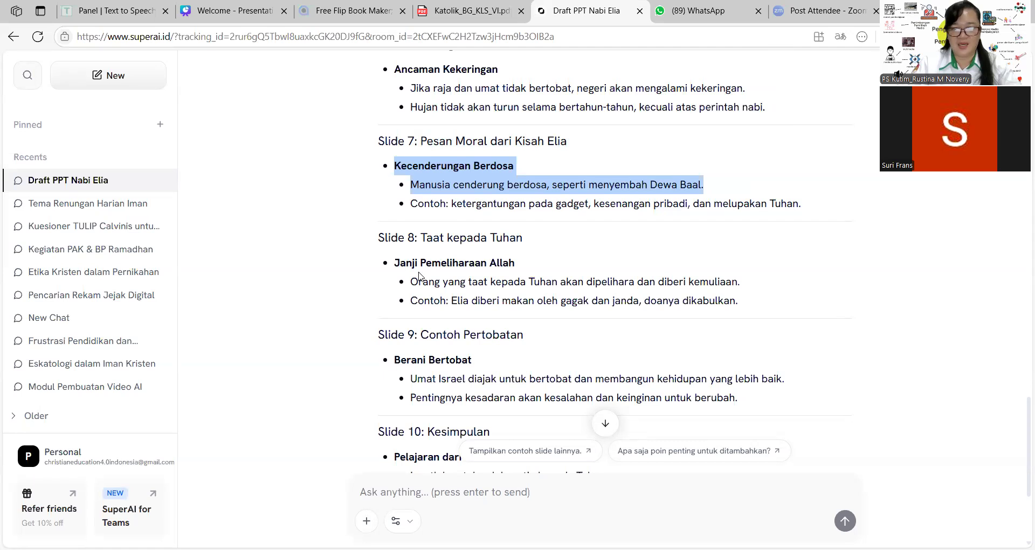
Copy the "Kecenderungan Berdosa" heading with both points from the SuperAI draft and try pasting them over "Be kind" on the Canva slide
click(395, 219)
drag(464, 165, 649, 184)
drag(395, 165, 801, 204)
right_click(492, 194)
click(525, 206)
click(232, 11)
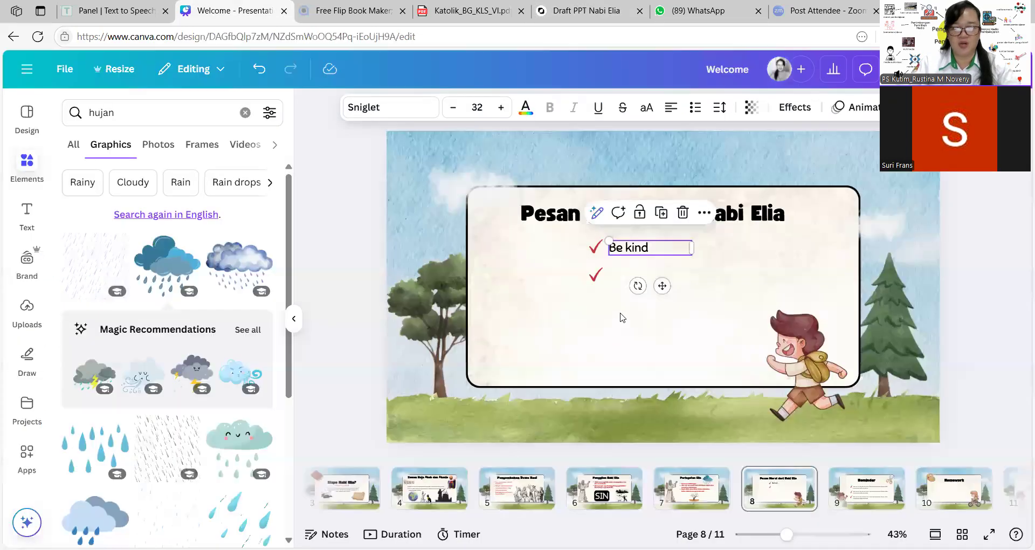
triple_click(639, 248)
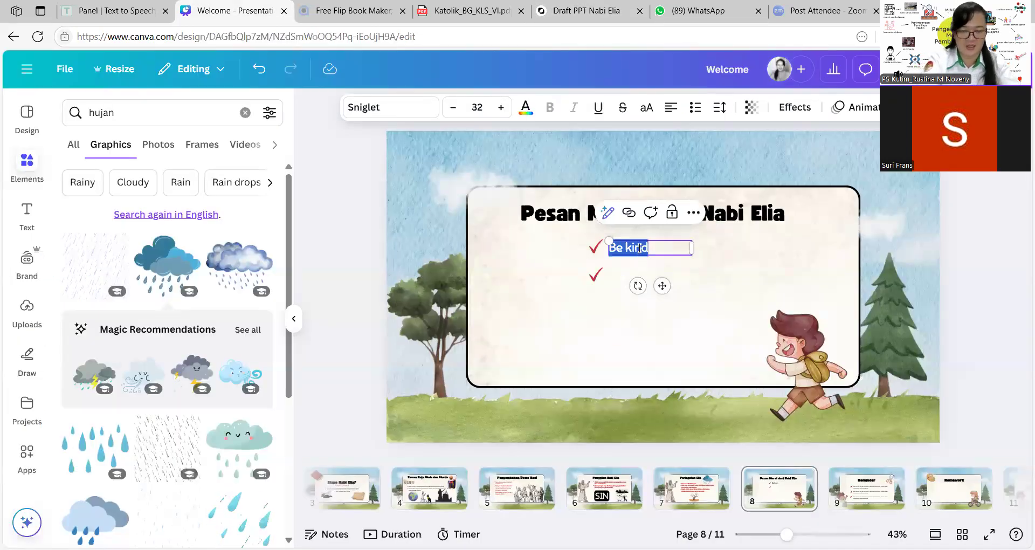
key(ctrl+v)
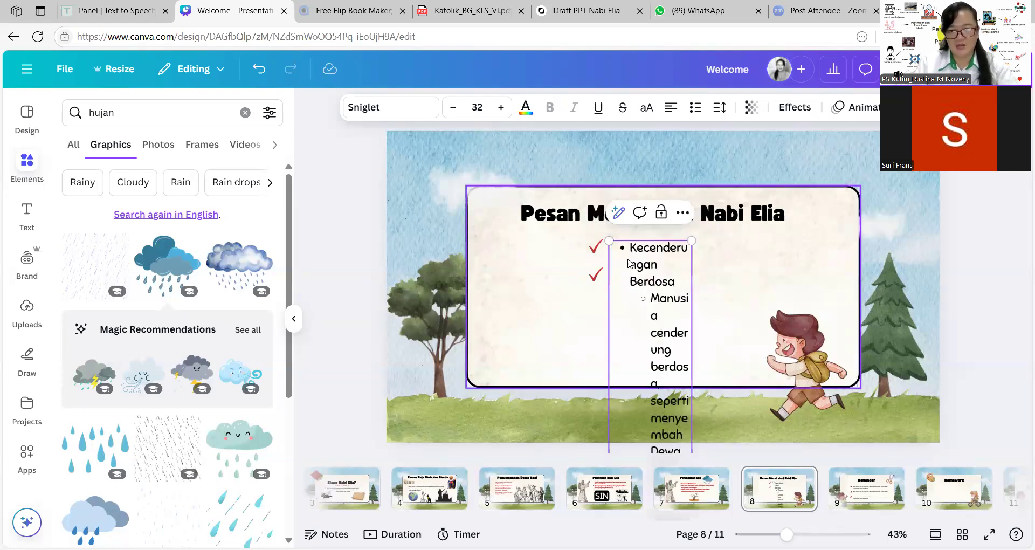
Undo the pasting of the Slide 7 points into the first line
click(259, 70)
click(259, 72)
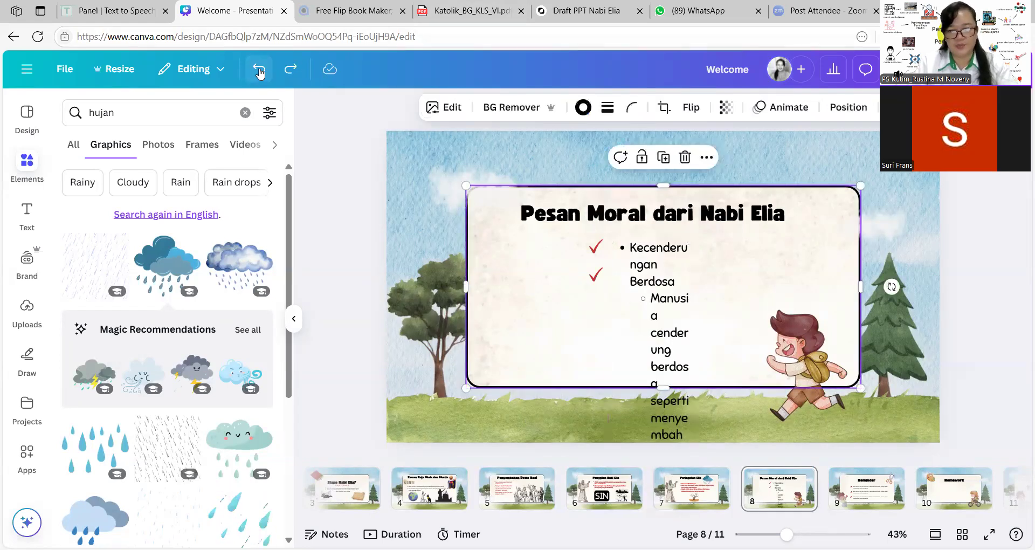
click(259, 72)
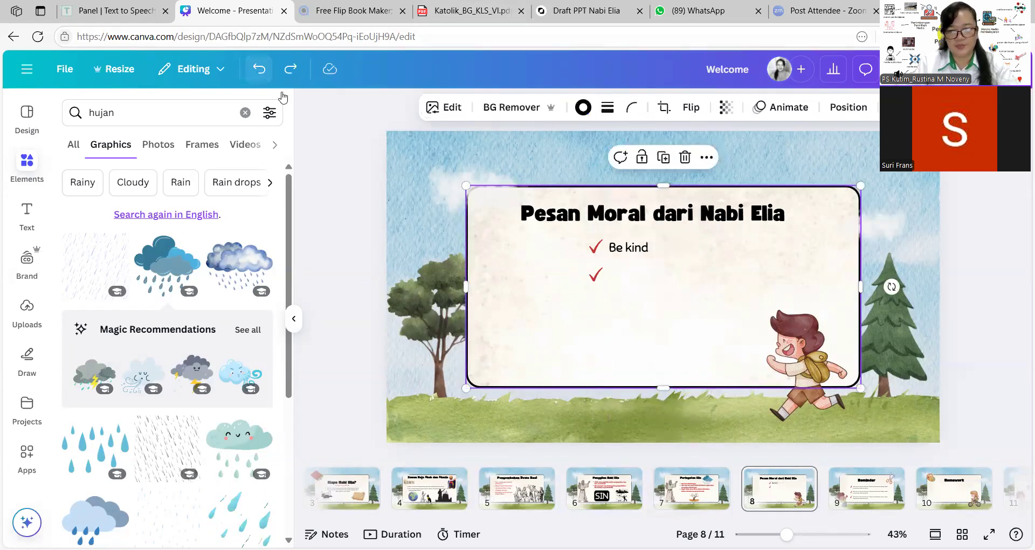
Replace "Be kind" with "Kecenderungan berdosa" in a box widened to one line, and delete the running boy graphic
double_click(633, 250)
text(Kece)
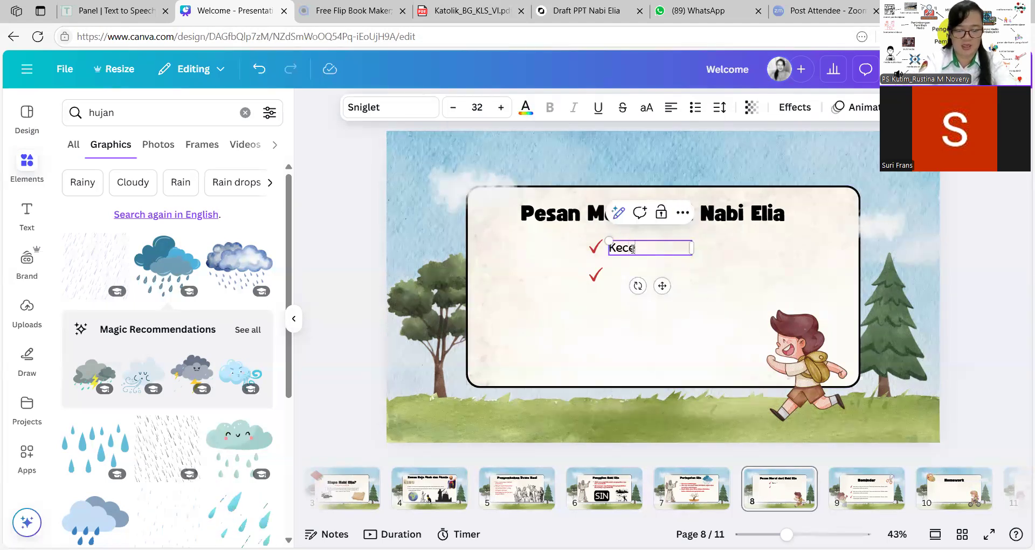
text(nderungan berdosa)
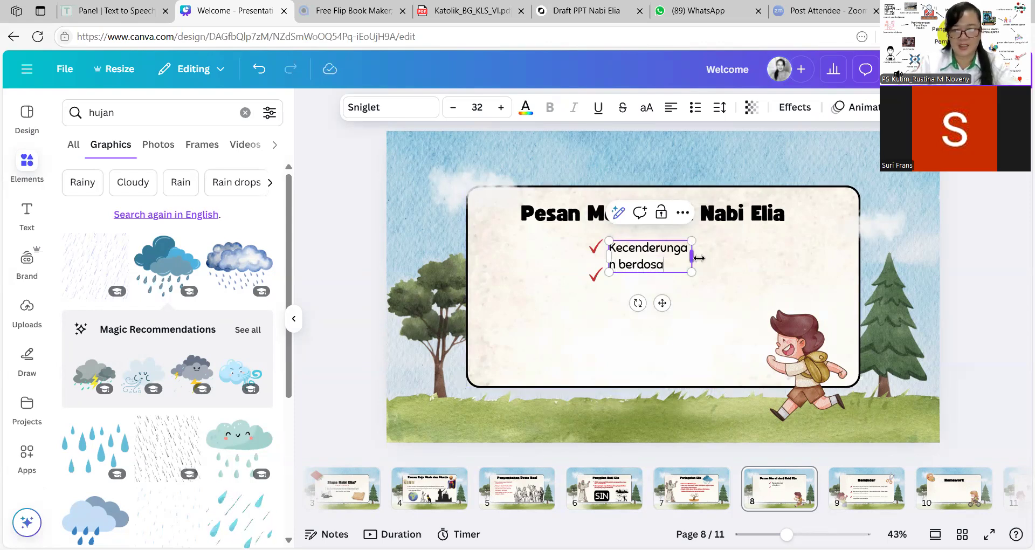
drag(692, 255, 824, 296)
click(807, 370)
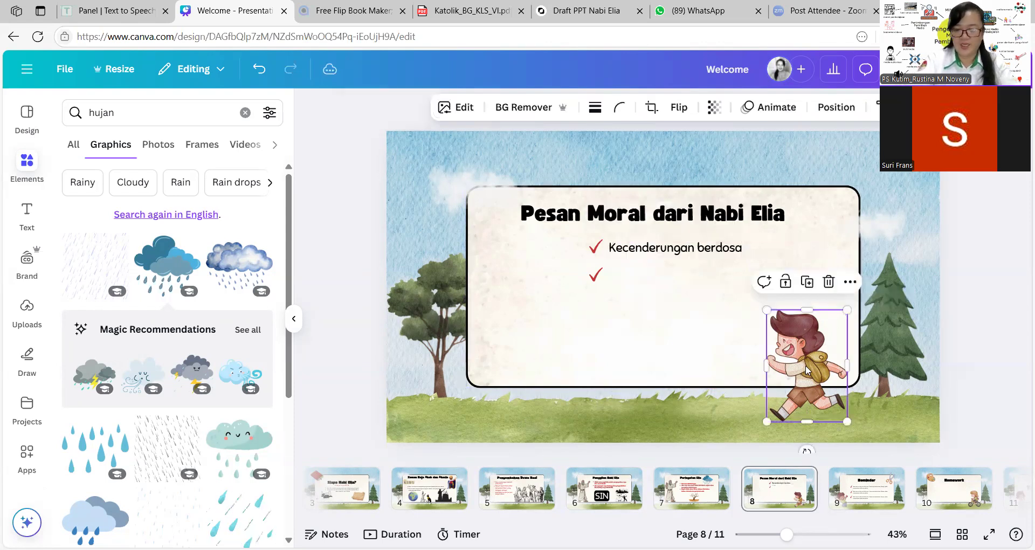
key(Delete)
Duplicate the "Kecenderungan berdosa" text line and place the copy beside the second check mark
click(663, 253)
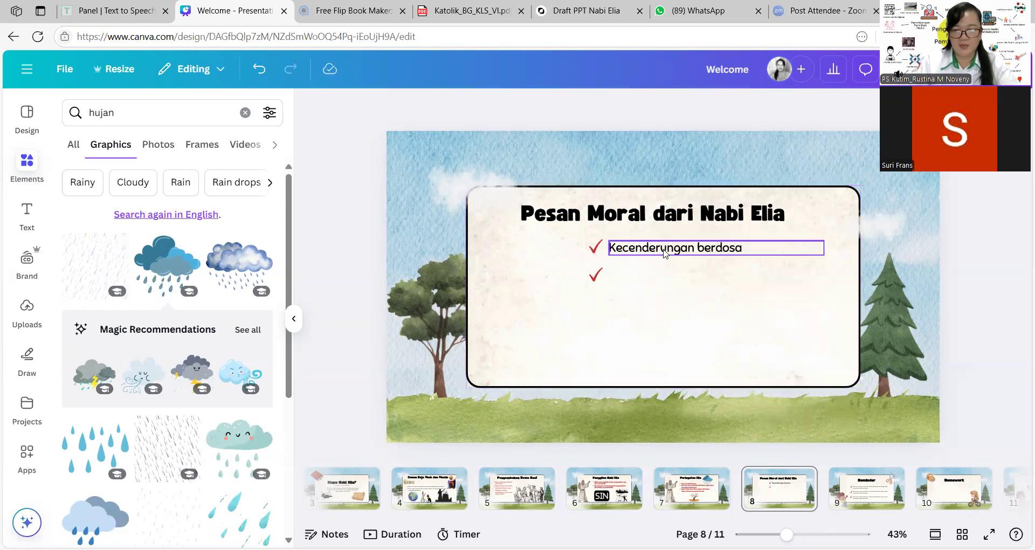
right_click(690, 216)
click(638, 291)
click(638, 292)
key(ctrl+v)
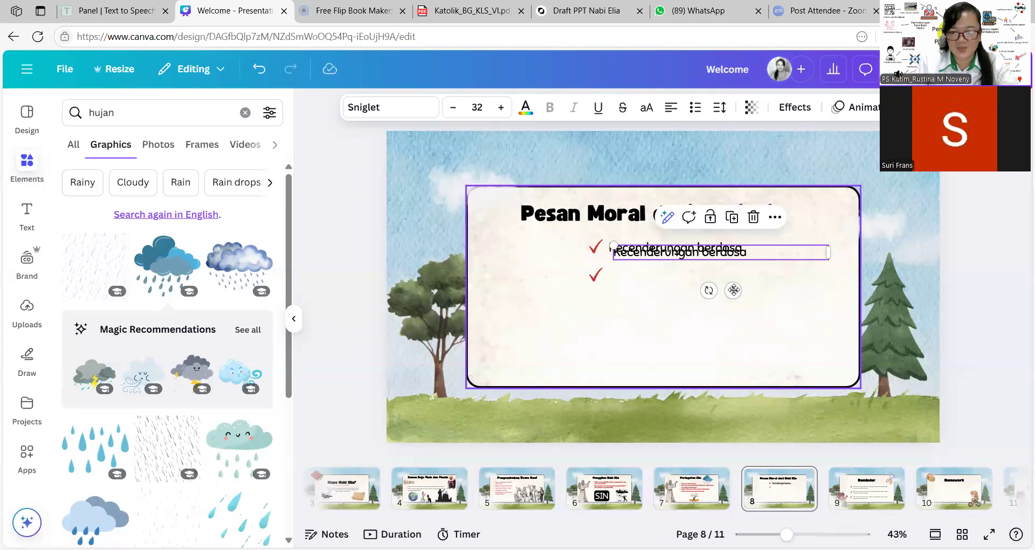
drag(733, 291, 729, 313)
click(608, 341)
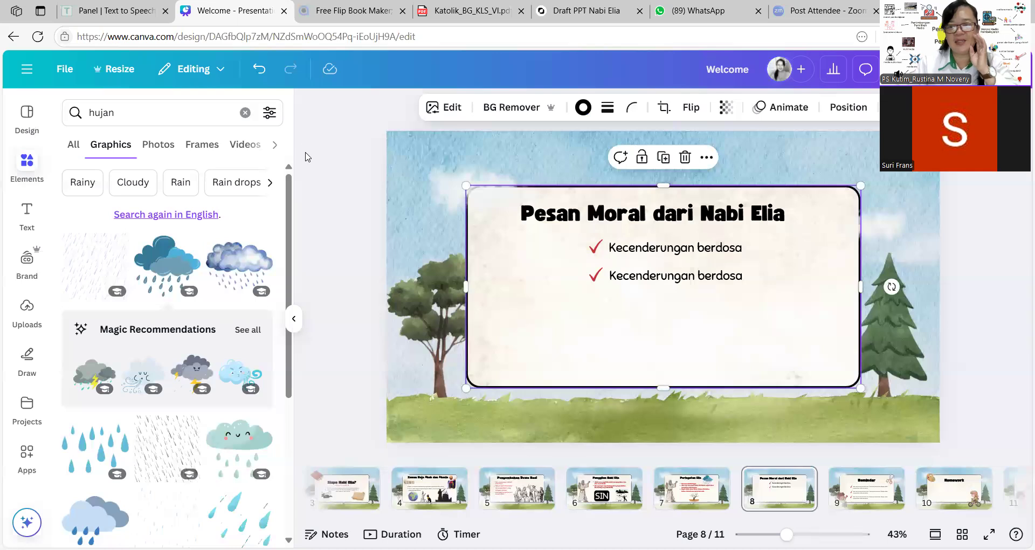
Check the moral messages in the Katolik_BG_KLS_VI PDF and the two Slide 7 sub-points in the SuperAI draft, then return to Canva
click(472, 13)
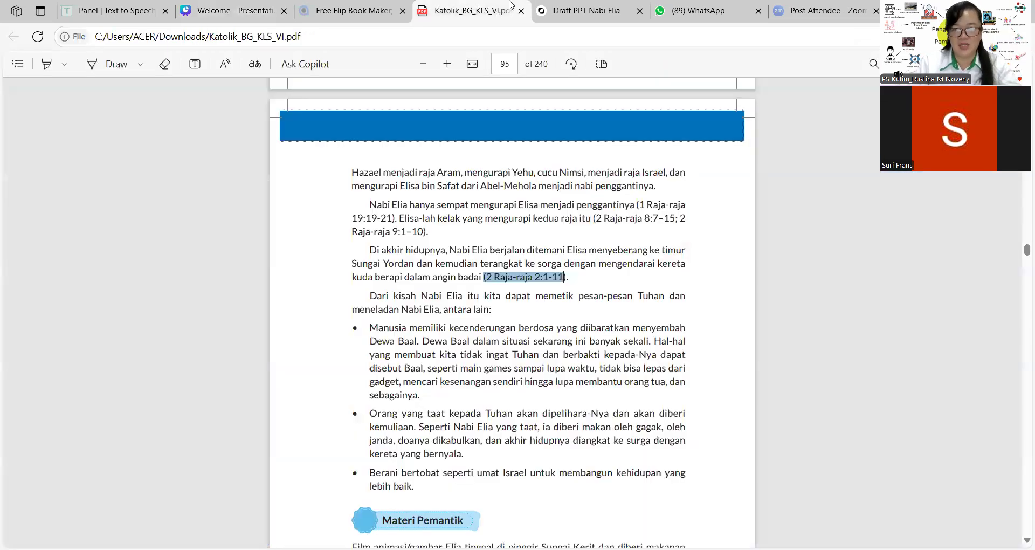
click(578, 12)
scroll(454, 170, up, 1)
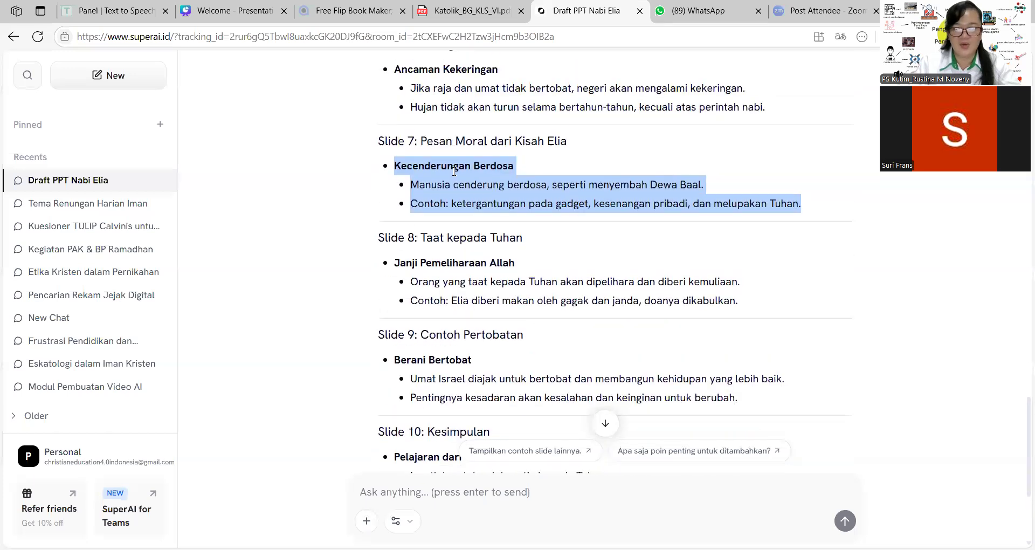
click(414, 188)
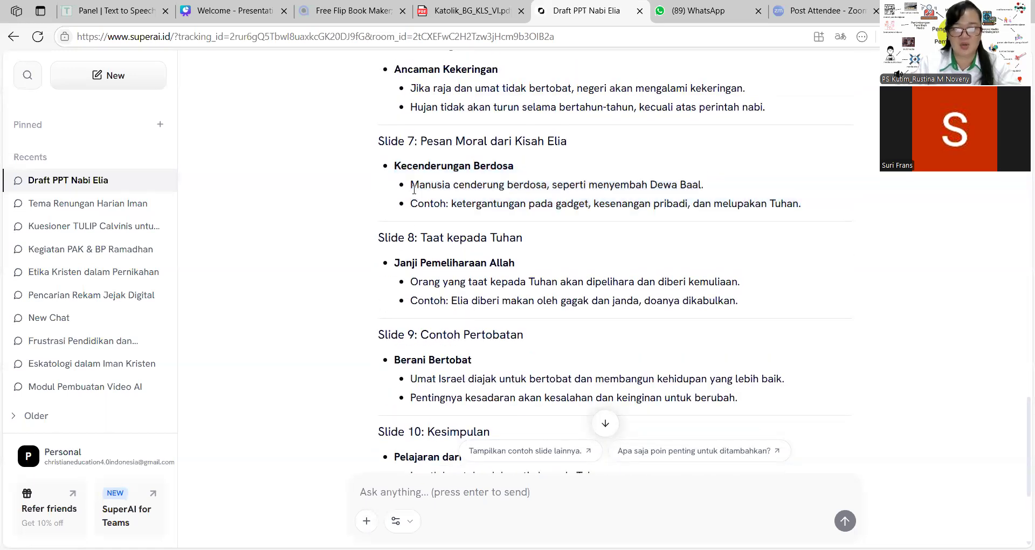
drag(414, 185, 781, 204)
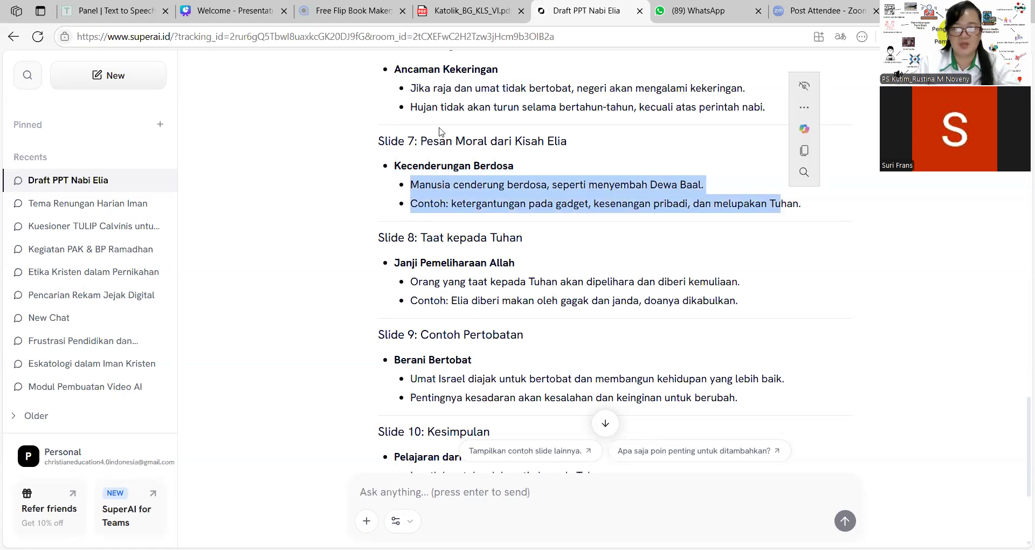
click(240, 13)
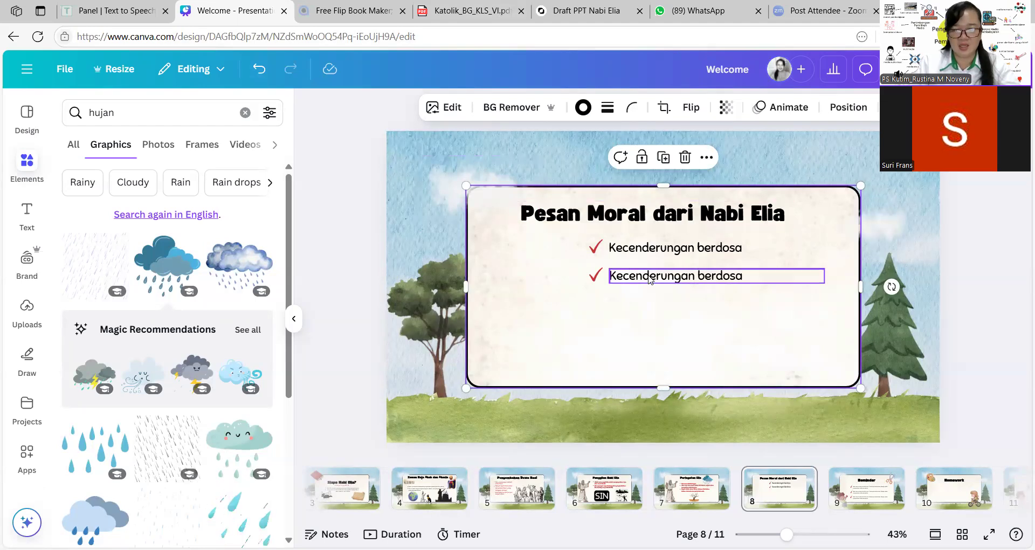
Replace the second point with "Manusia cenderung berdosa. Seperti ketergantungan penggunaan HP (di jaman Elia, seperti penyembahan Dewa Baal)"
double_click(651, 275)
text(Manusia)
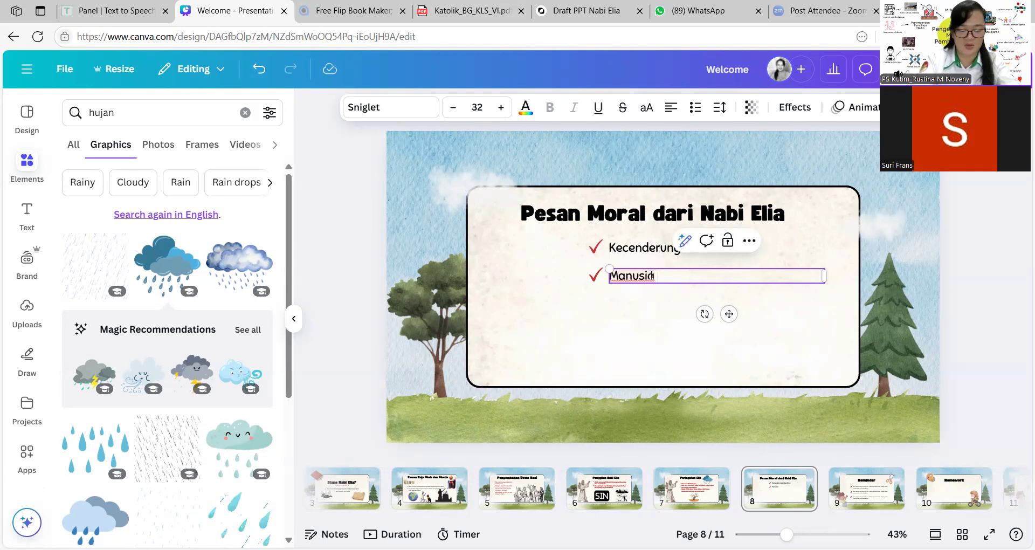
text( cenderung berdosa)
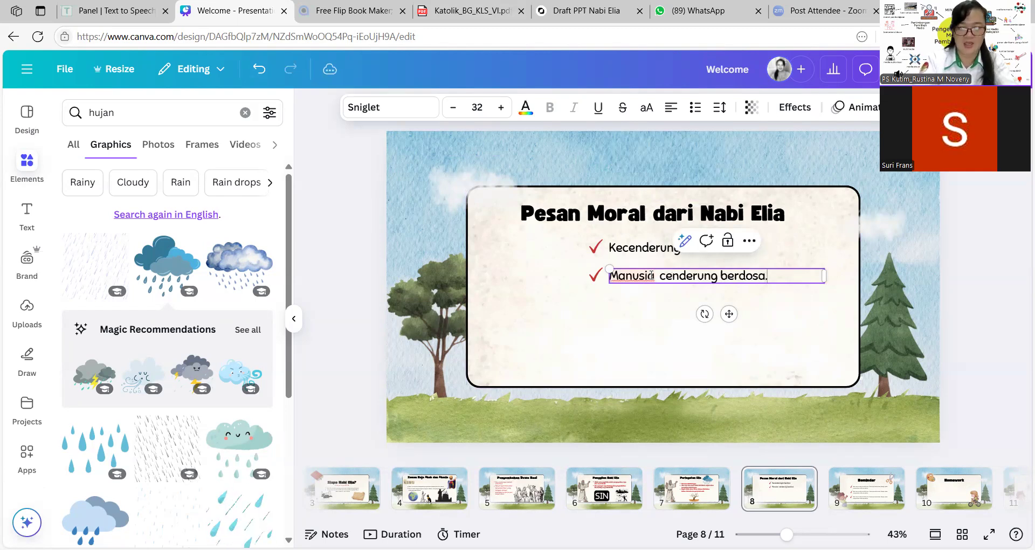
text(. Seperti)
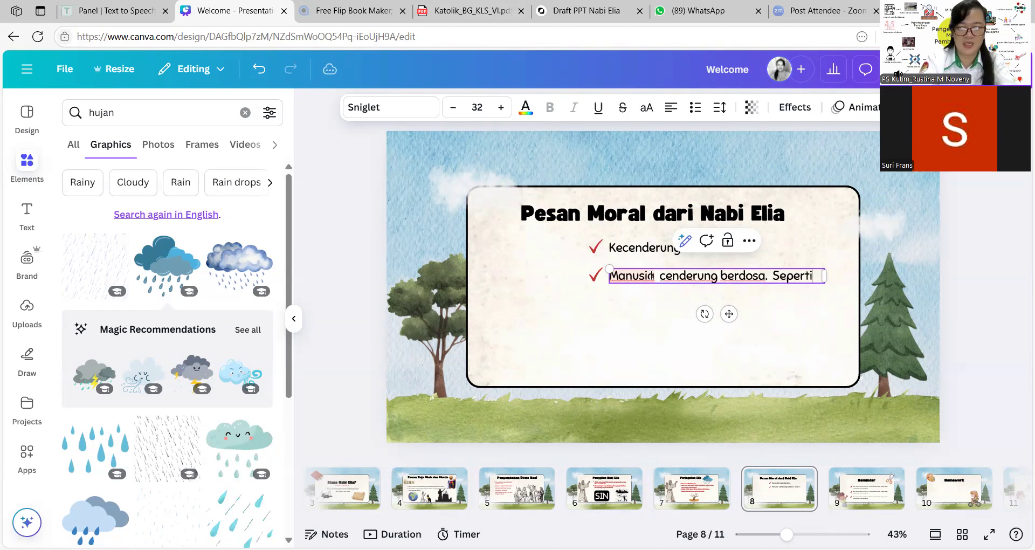
text( ketergantungan)
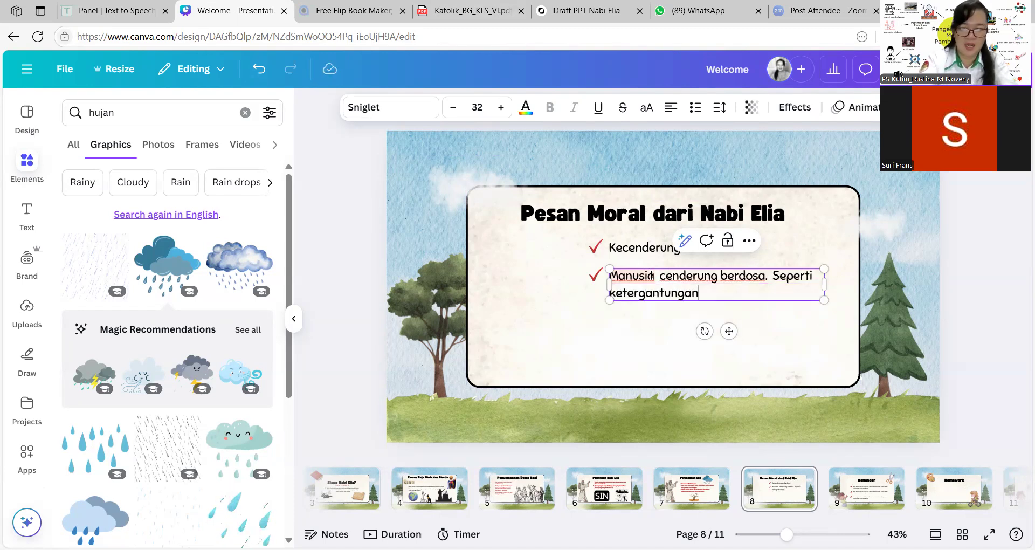
text( penggunaan HP (di jaman Elia)
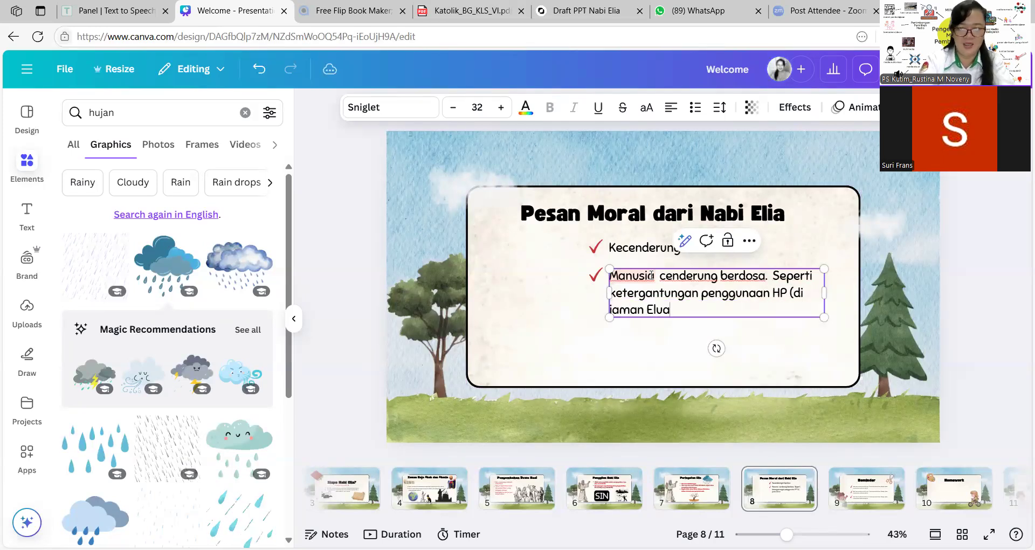
key(BackSpace)
key(BackSpace)
text(a, s)
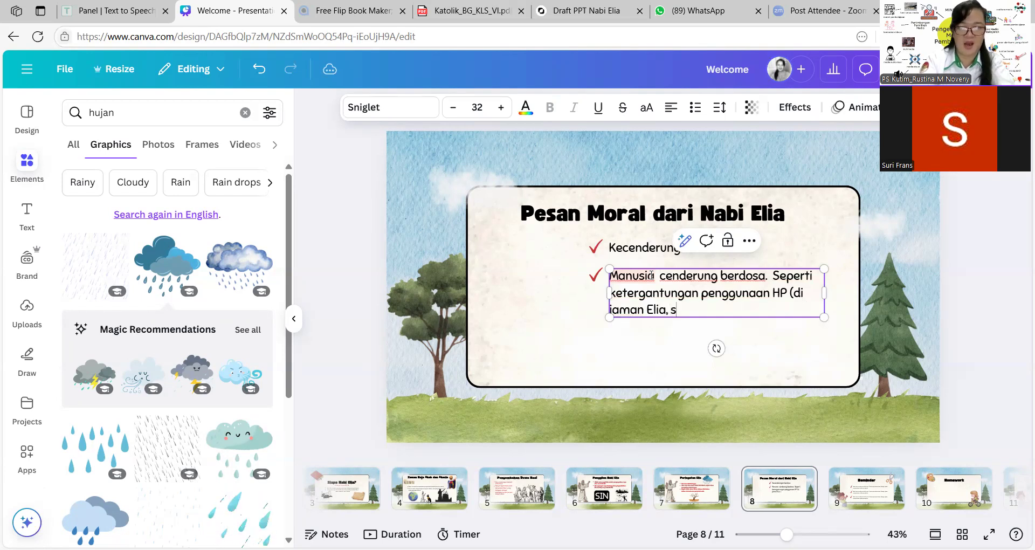
text(eperti po)
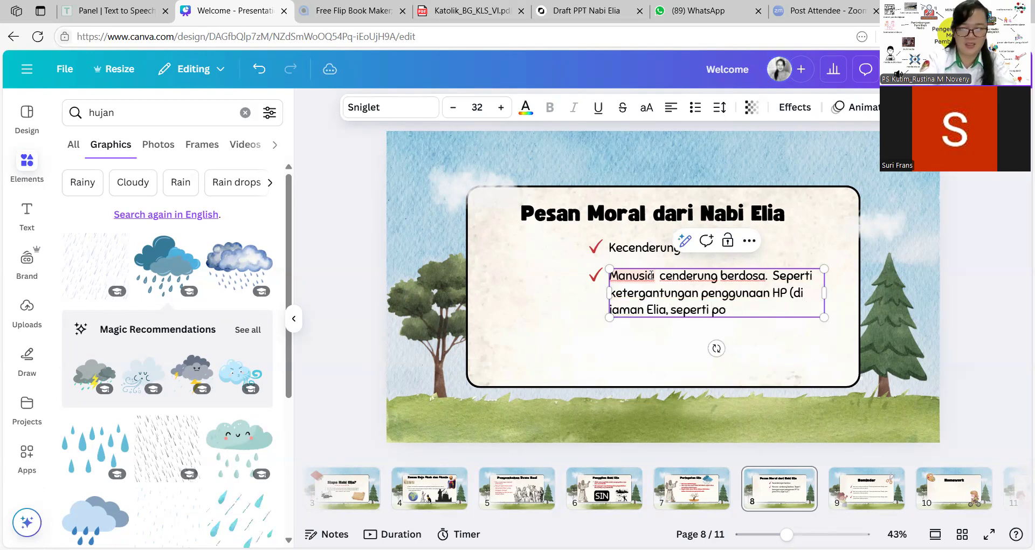
key(BackSpace)
text(enyembaha)
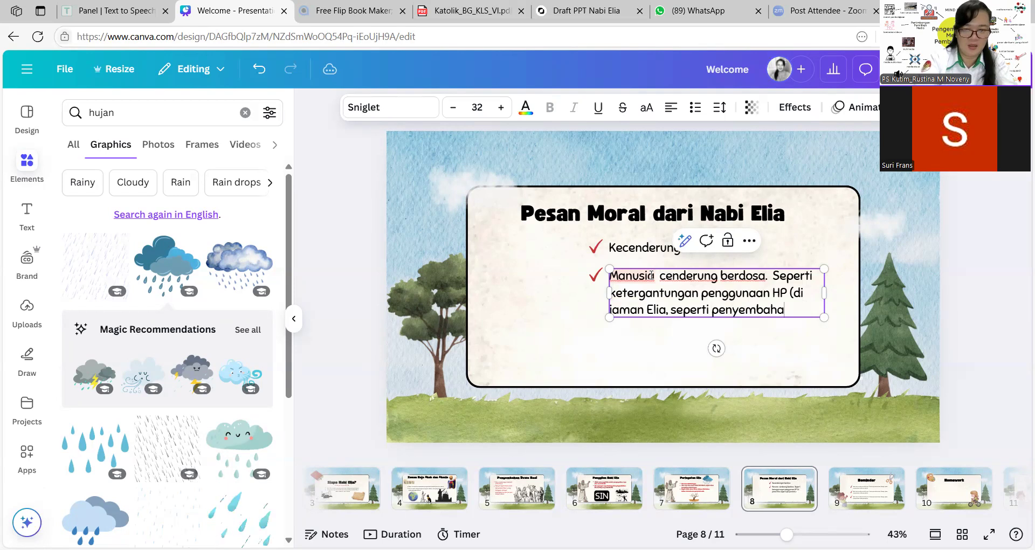
text(n Desa)
key(BackSpace)
key(BackSpace)
text(wa Baal)
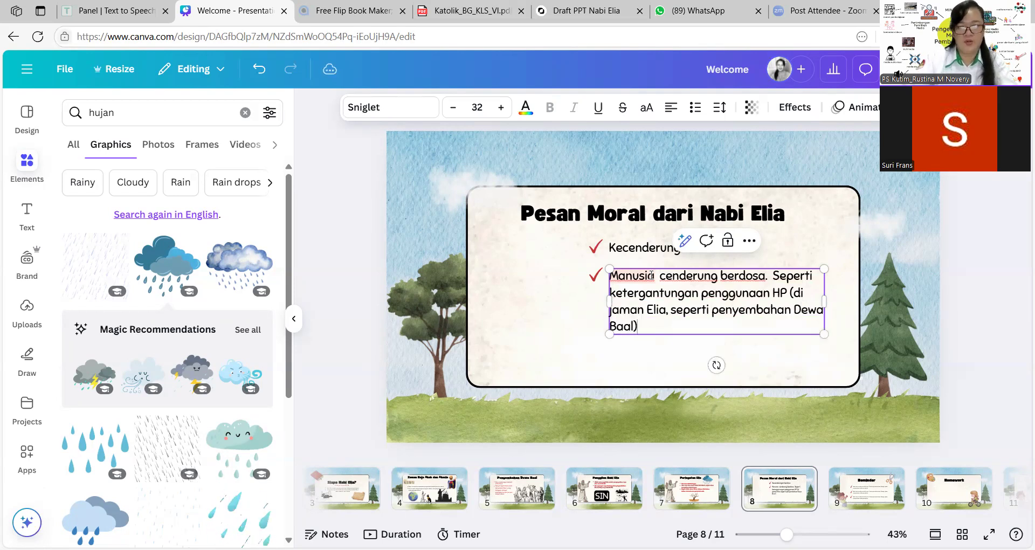
Search the graphics for "moral" and place the devil-versus-angel graphic beside the check marks on the "Pesan Moral dari Nabi Elia" slide
double_click(123, 108)
text(moral)
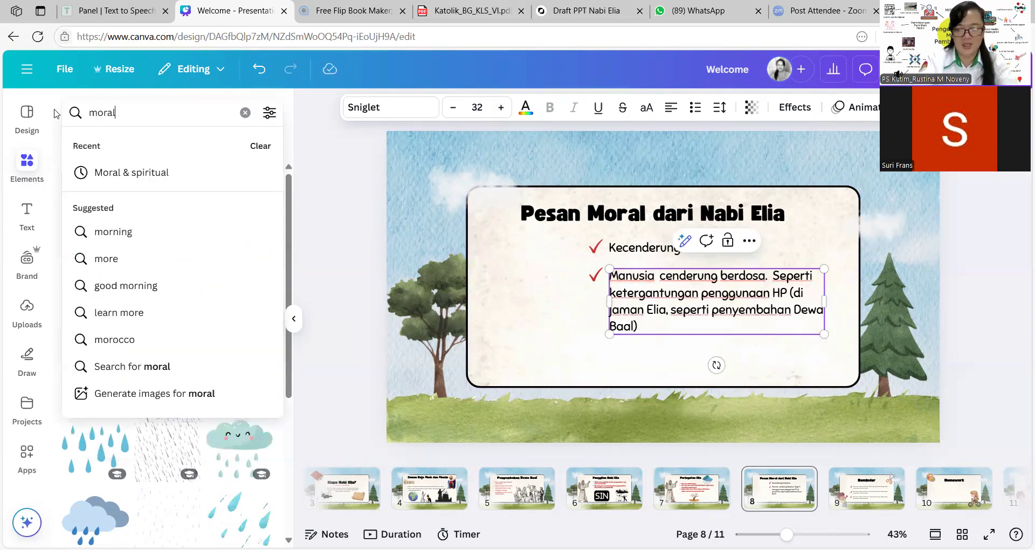
key(Return)
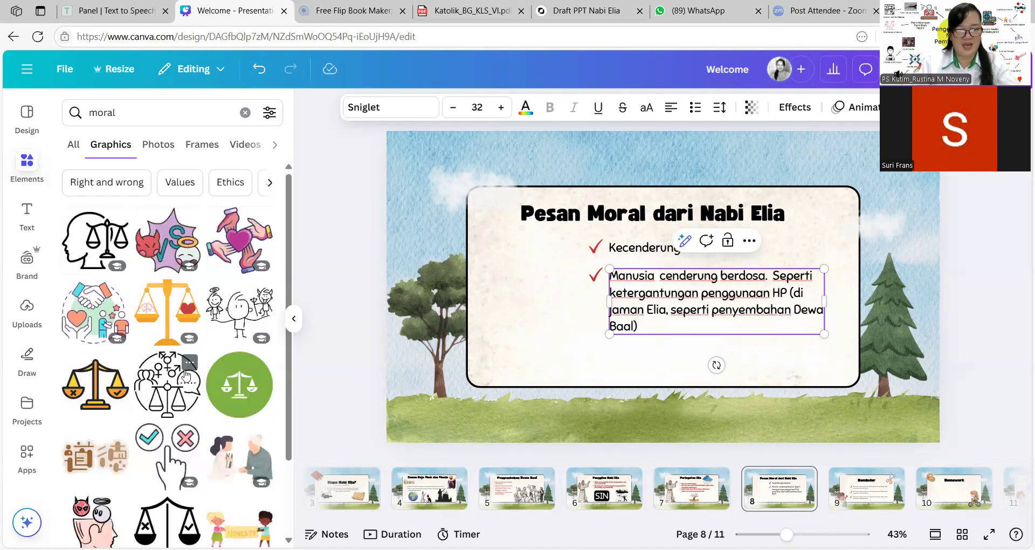
click(168, 257)
drag(609, 242, 477, 255)
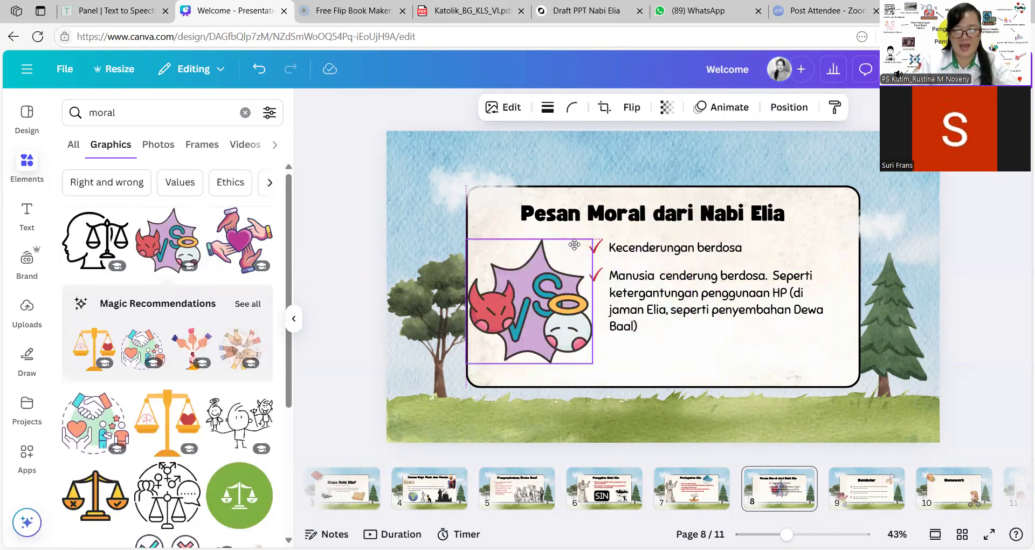
drag(574, 244, 577, 244)
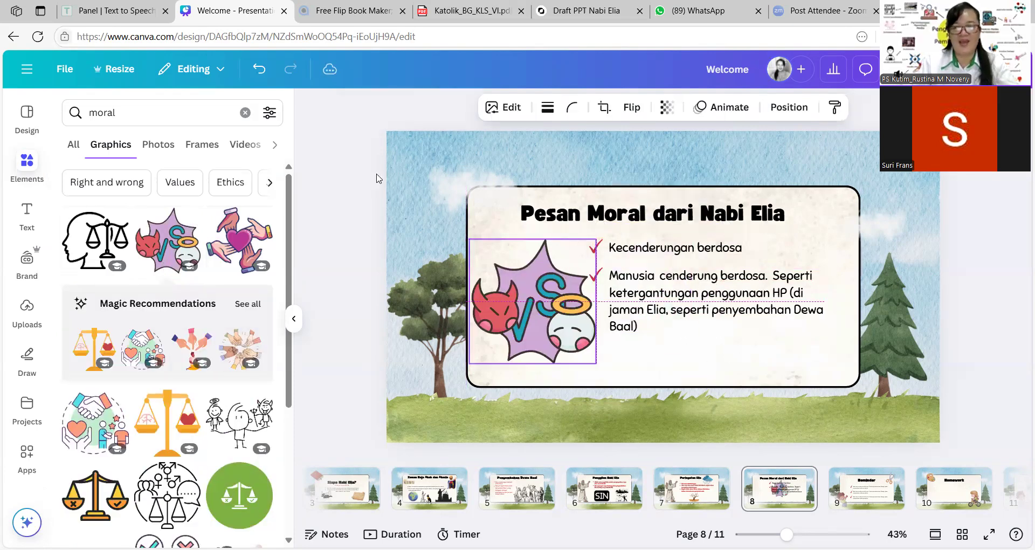
click(124, 113)
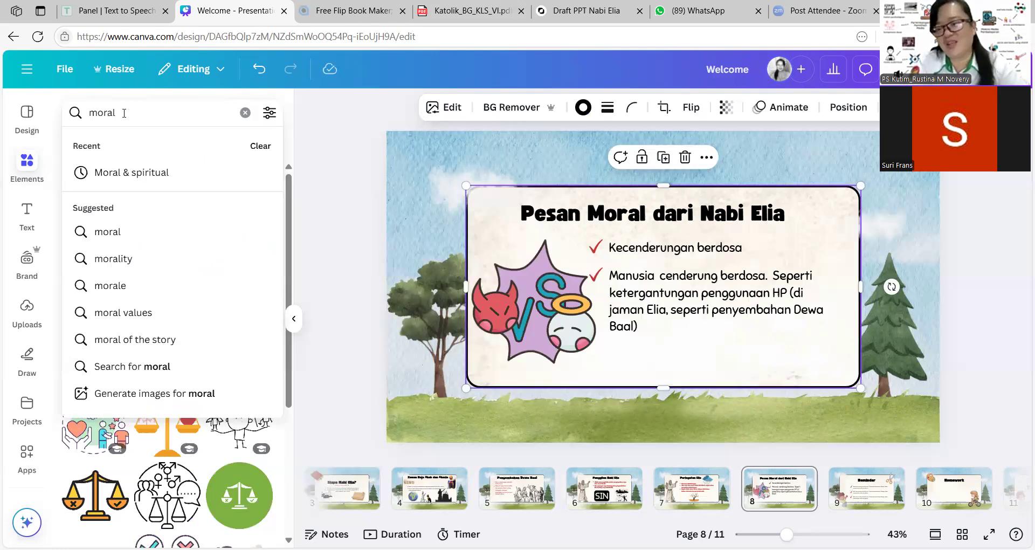
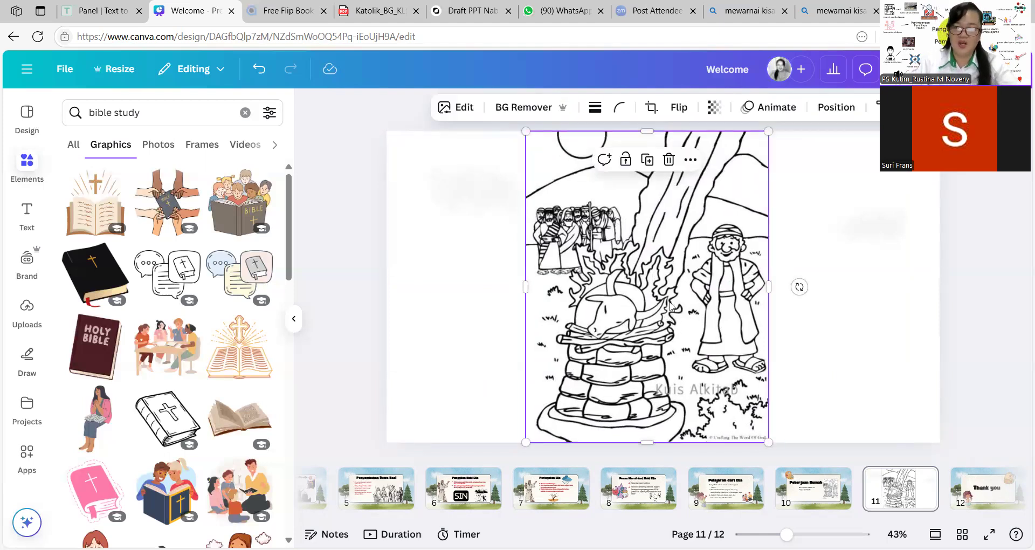
Try flipping the coloring picture on slide 11 vertically and horizontally, reversing each flip
click(679, 108)
click(646, 171)
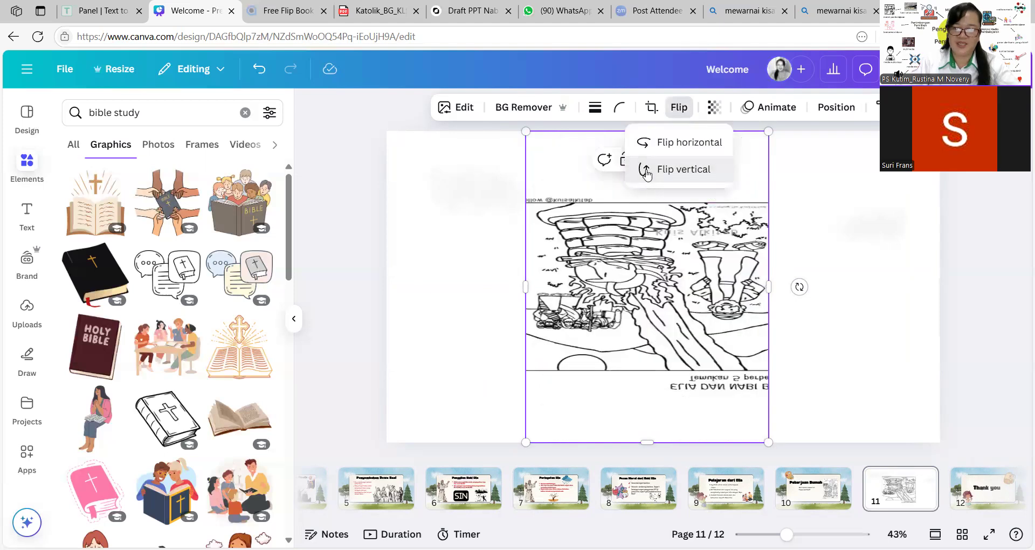
click(663, 169)
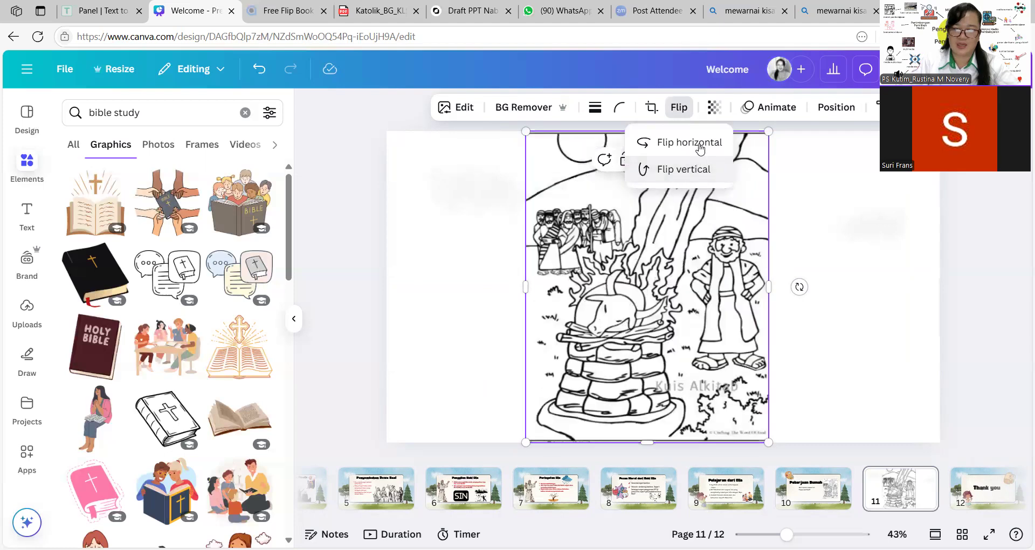
click(699, 146)
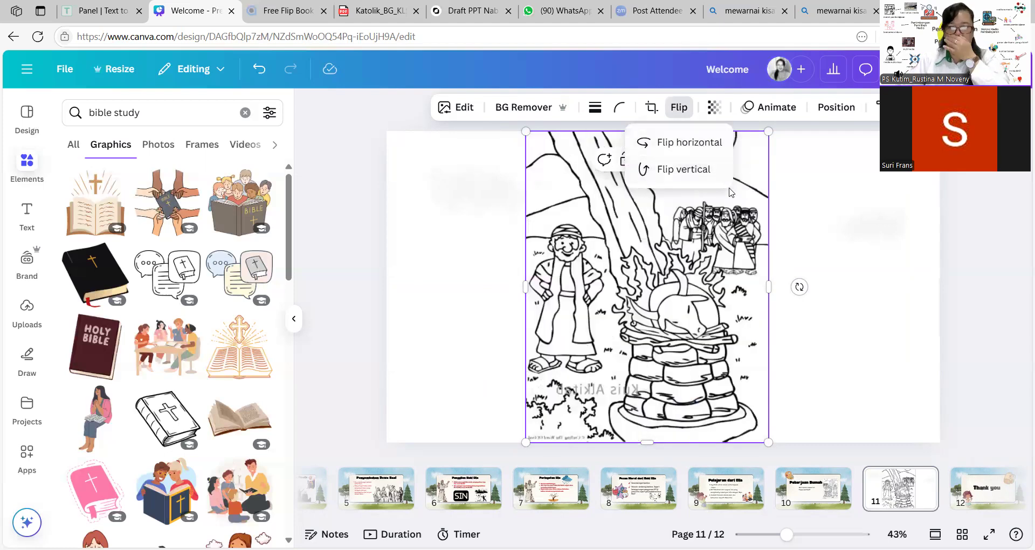
click(702, 145)
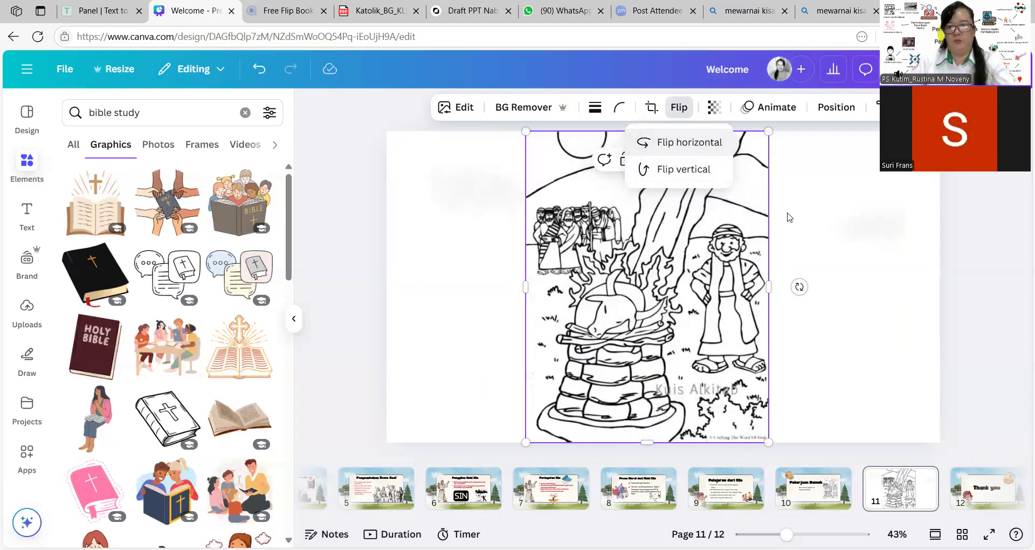
click(913, 351)
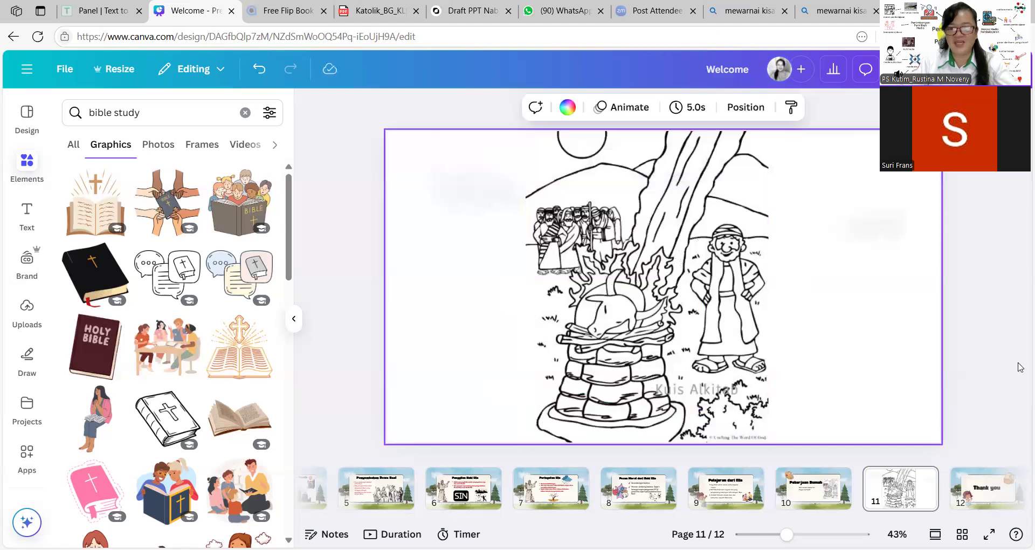
Rotate the coloring picture a quarter turn counterclockwise and align it with the slide's upper-left corner
click(697, 310)
drag(799, 287, 644, 157)
drag(620, 278, 517, 235)
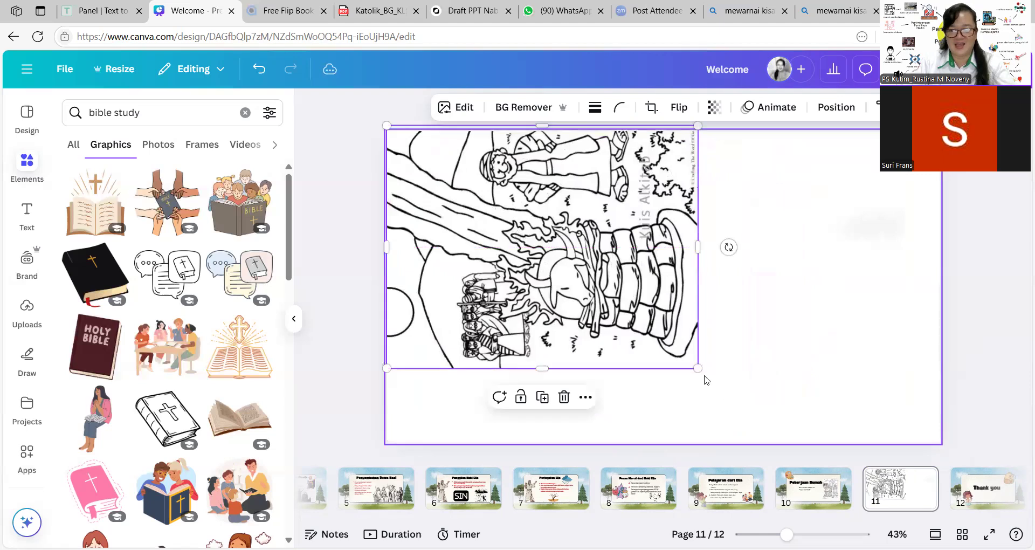
Try enlarging the rotated coloring picture to cover the whole slide and shifting it upward
drag(700, 368, 1024, 481)
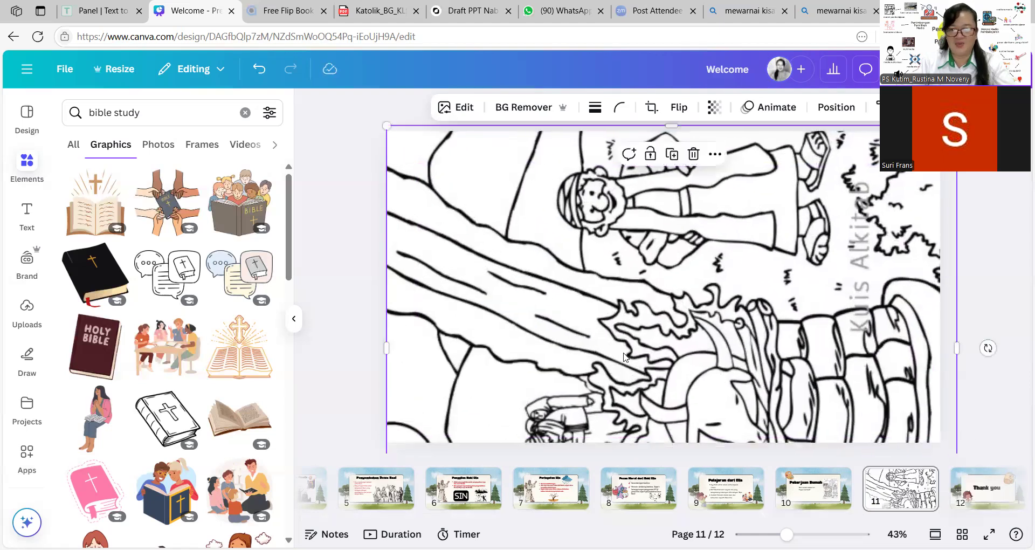
drag(662, 145, 692, 131)
drag(666, 347, 680, 178)
scroll(597, 276, down, 5)
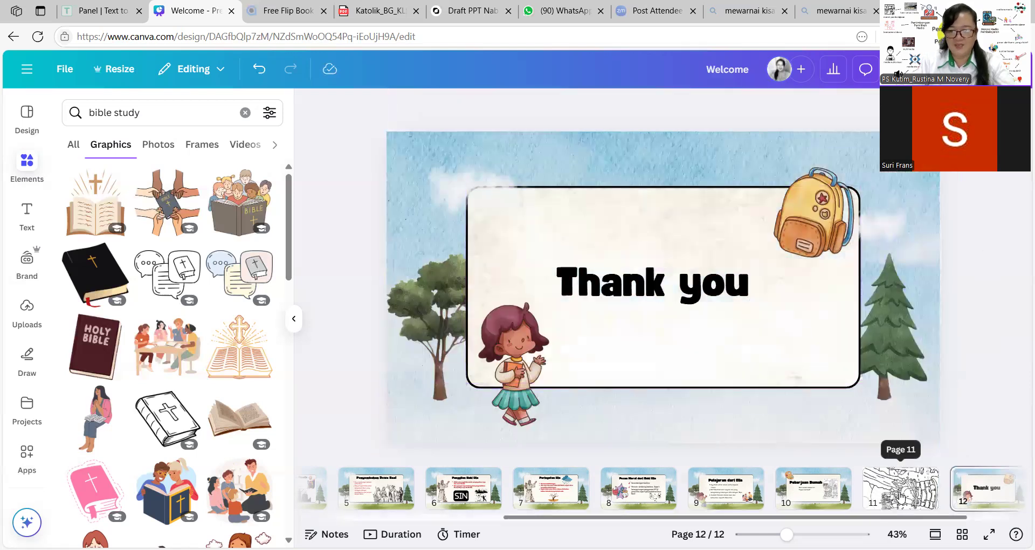
click(900, 488)
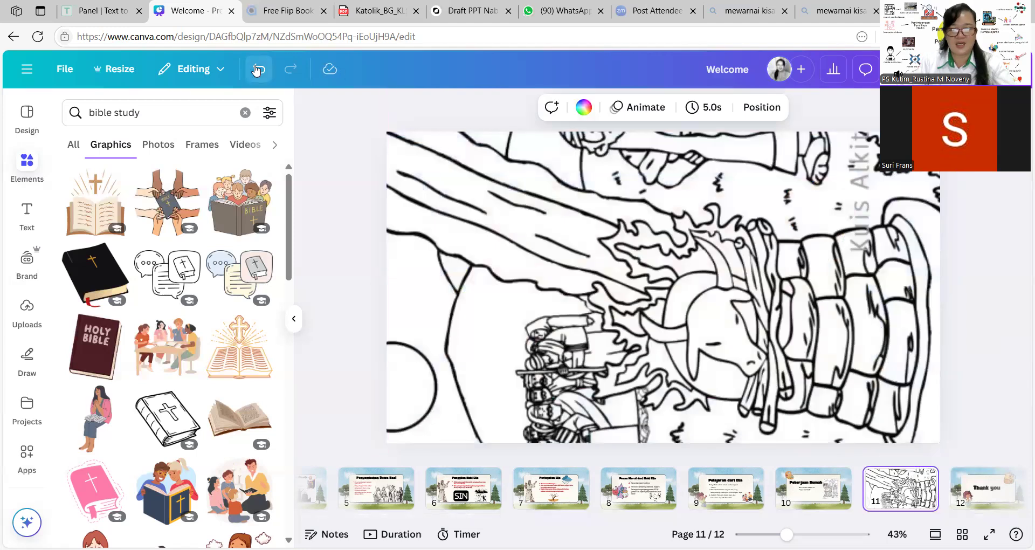
Undo the enlargement and repositioning of the coloring picture
click(256, 70)
click(257, 70)
click(256, 70)
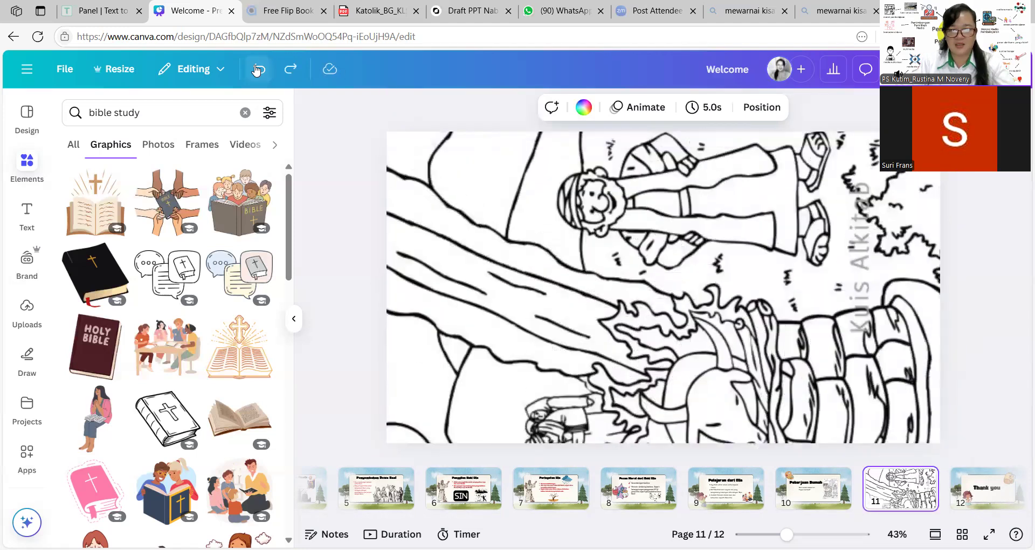
click(257, 70)
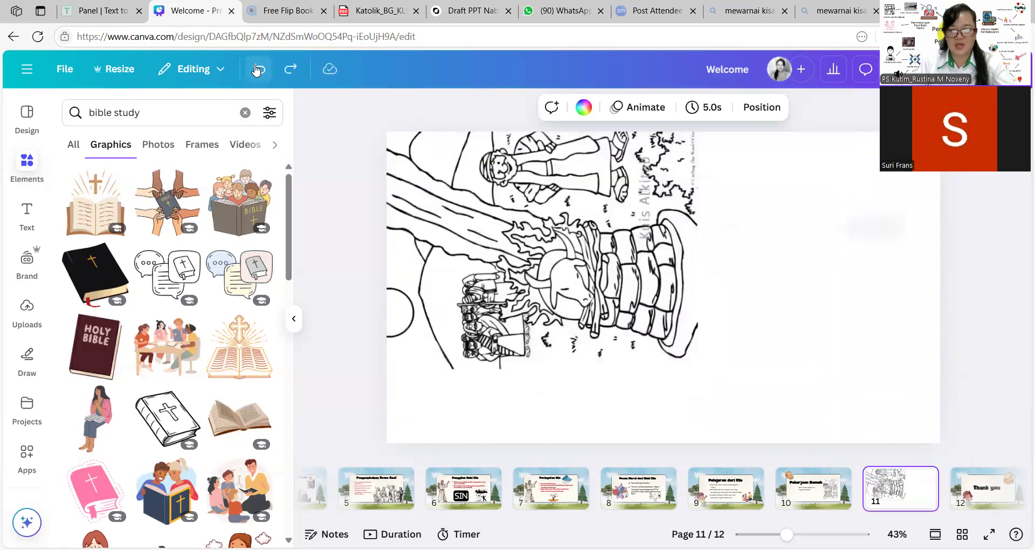
Move the rotated coloring picture toward the slide's center and enlarge it to fill the slide's full height
click(615, 298)
drag(615, 299, 714, 308)
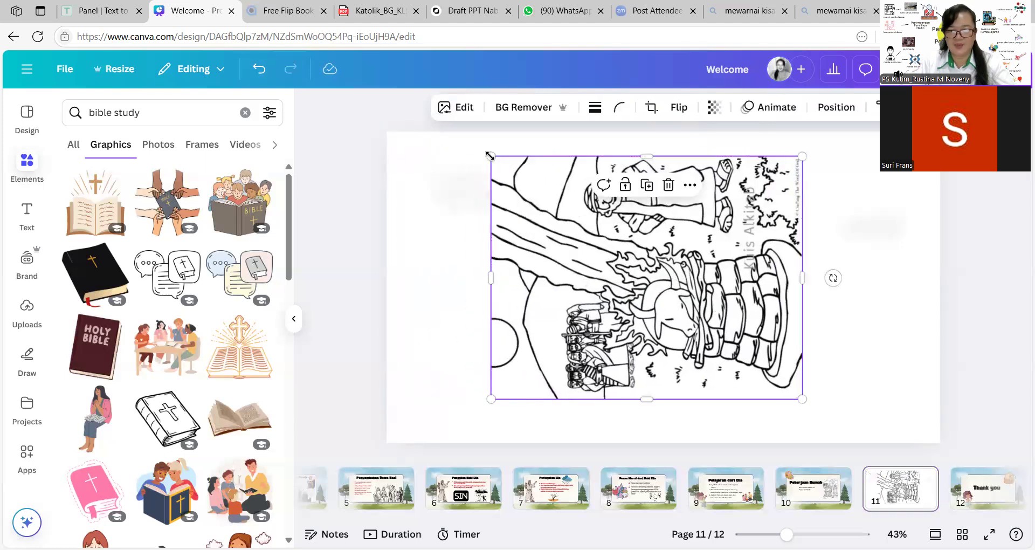
drag(474, 144, 460, 131)
drag(459, 400, 447, 409)
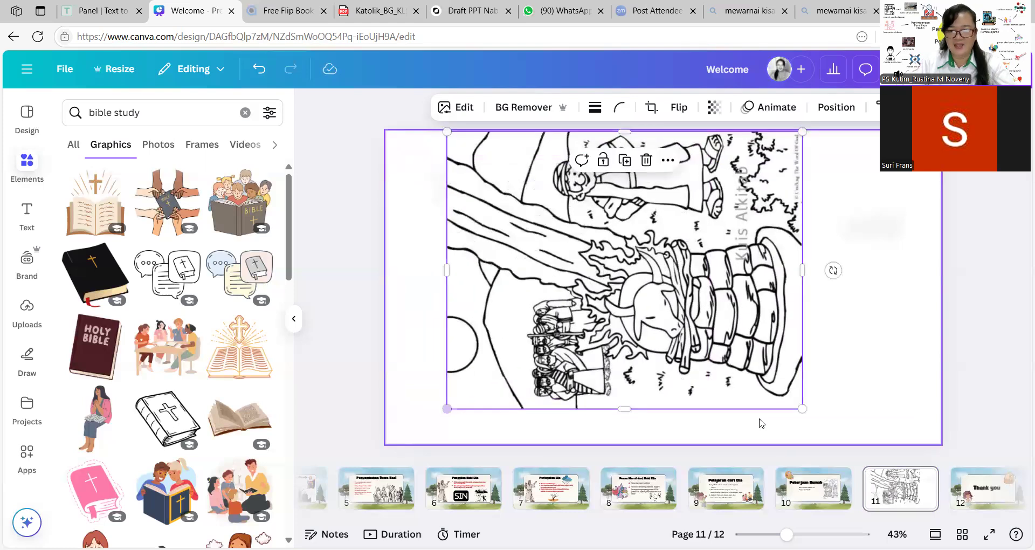
drag(802, 409, 868, 436)
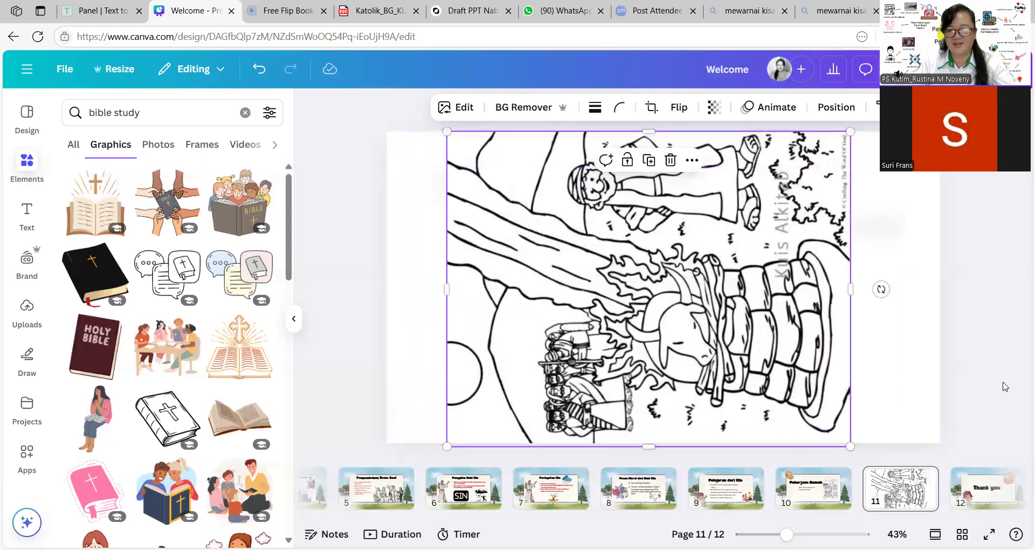
click(1005, 387)
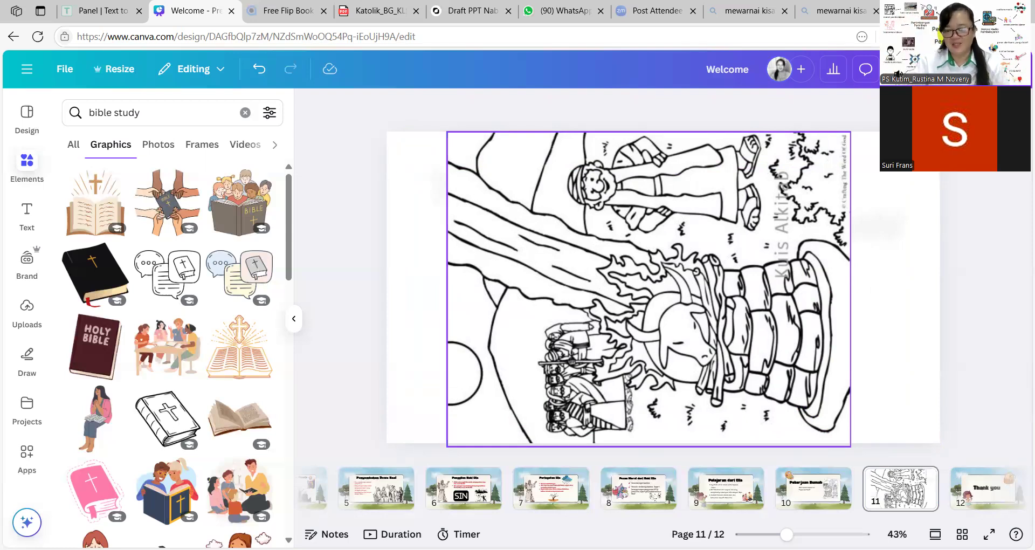
Delete the girl graphic from the "Thank you" slide
click(989, 493)
click(526, 418)
key(Delete)
Search the graphics for "guru" and place the male teacher giving a thumbs-up on the left half of the closing slide's panel
click(86, 121)
text(guru)
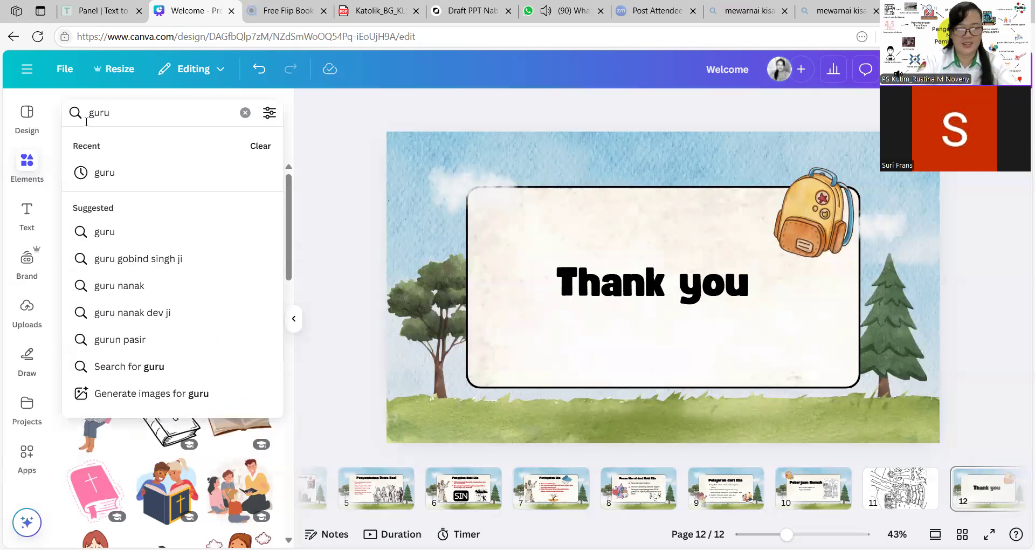
key(Return)
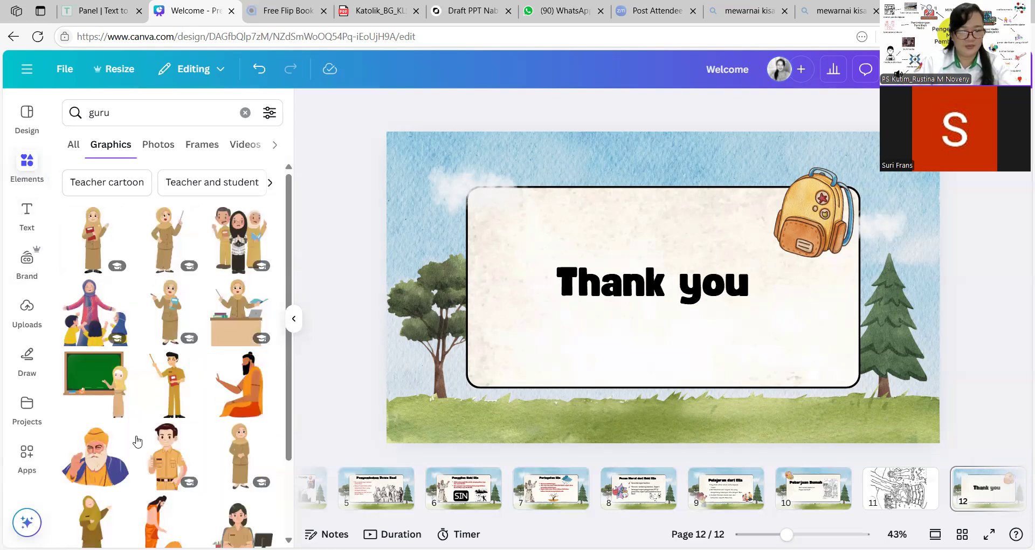
click(161, 452)
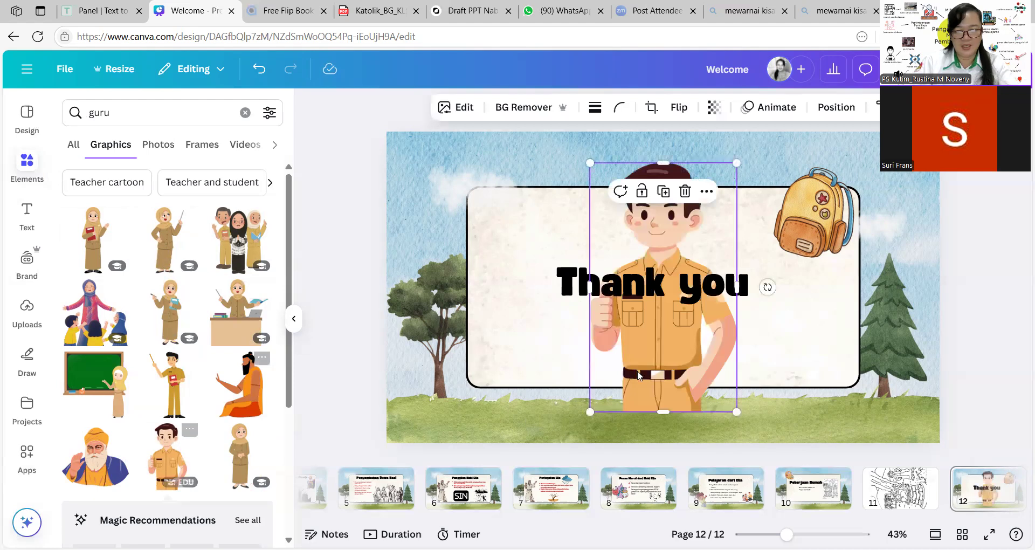
drag(664, 357, 563, 330)
Flip the teacher graphic horizontally and shrink it to fit within the panel's height
click(680, 110)
click(687, 141)
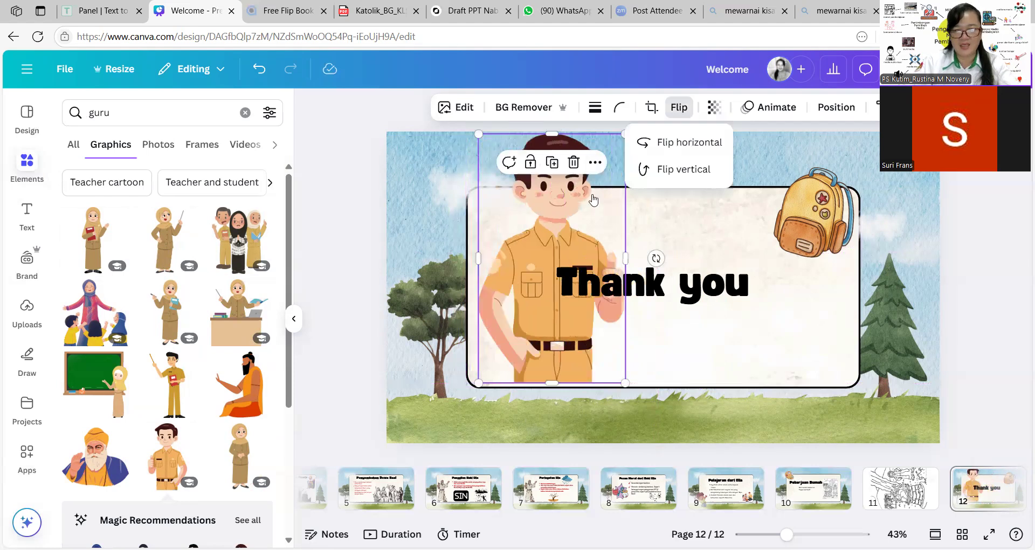
key(Tab)
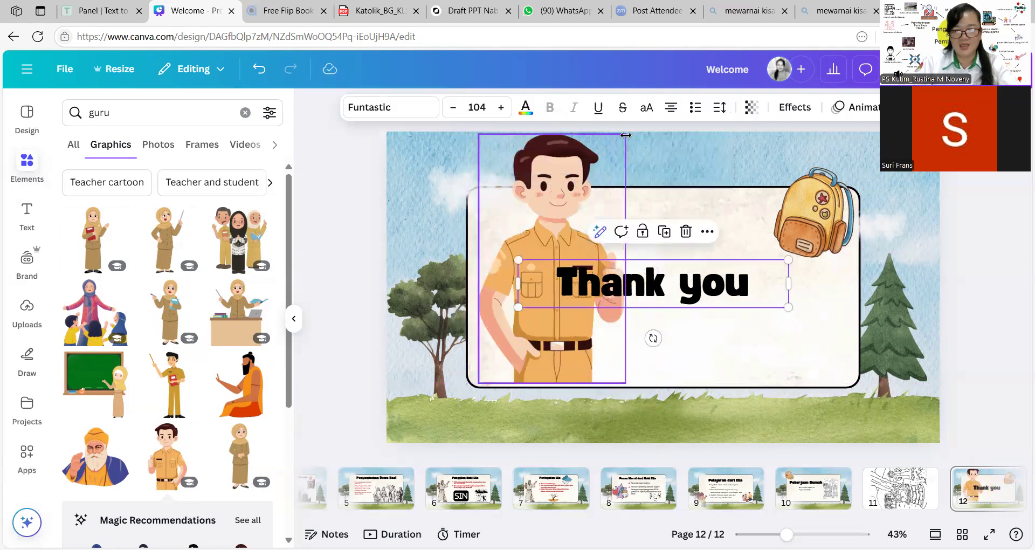
click(626, 132)
drag(627, 132, 586, 188)
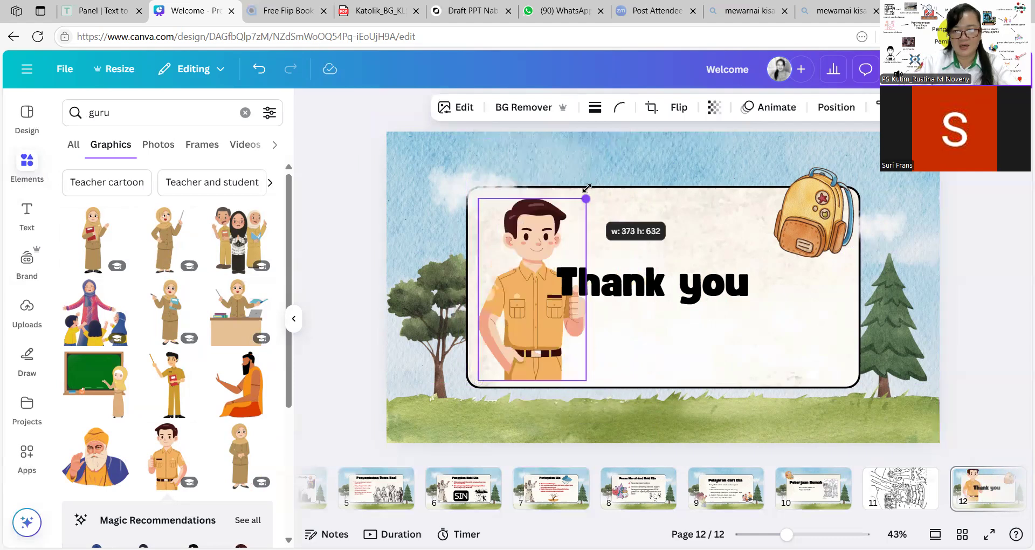
Move the "Thank you" text to the right of the teacher and replace it with "Tuhan Yesus memberkati" on two lines
drag(715, 278, 705, 304)
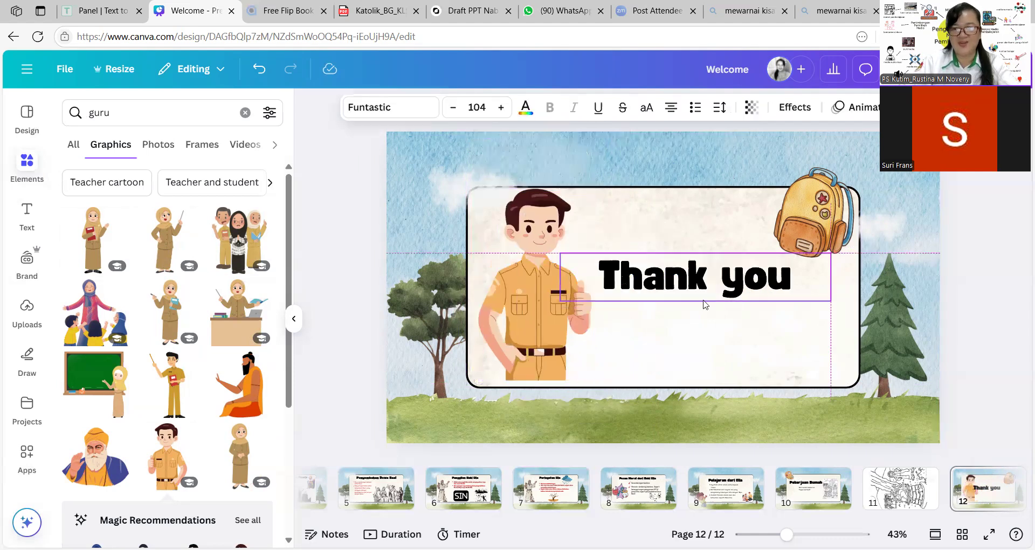
double_click(705, 297)
text(T)
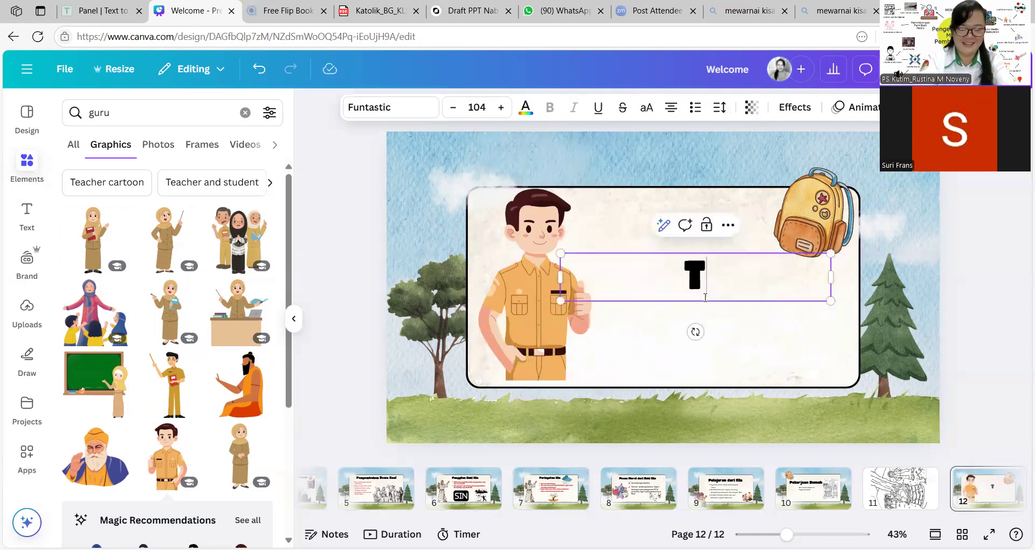
text(uhan Ye)
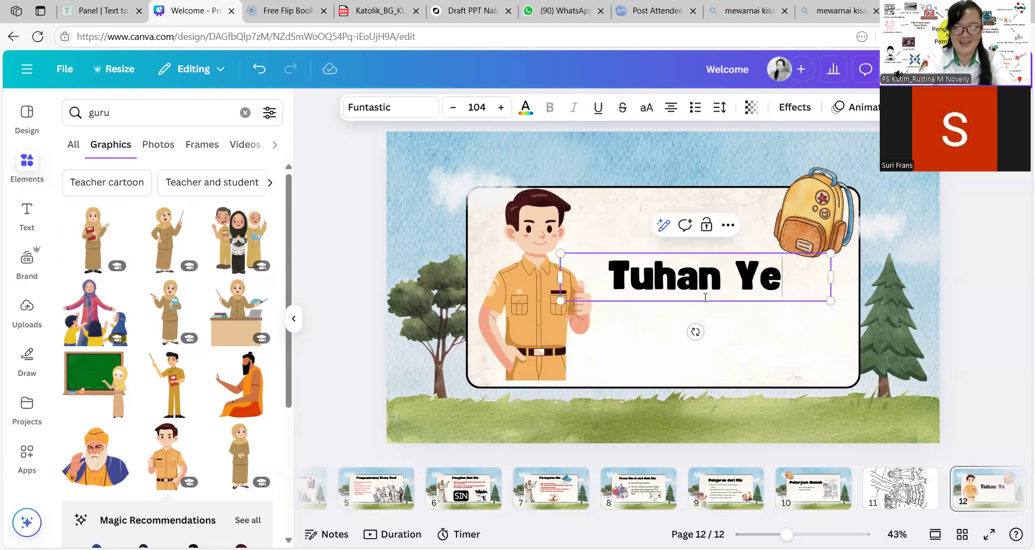
text(sus)
key(Return)
text(memberkla)
key(BackSpace)
key(BackSpace)
key(BackSpace)
text(kati)
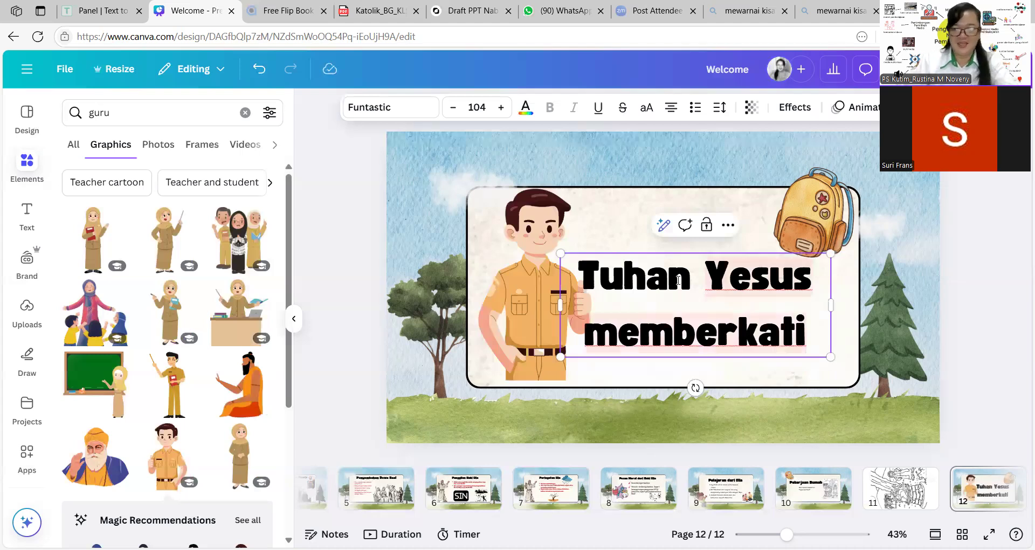
Scale the "Tuhan Yesus memberkati" text box down to font size 92, clear of the teacher's hand
key(Escape)
drag(561, 254, 591, 265)
click(841, 313)
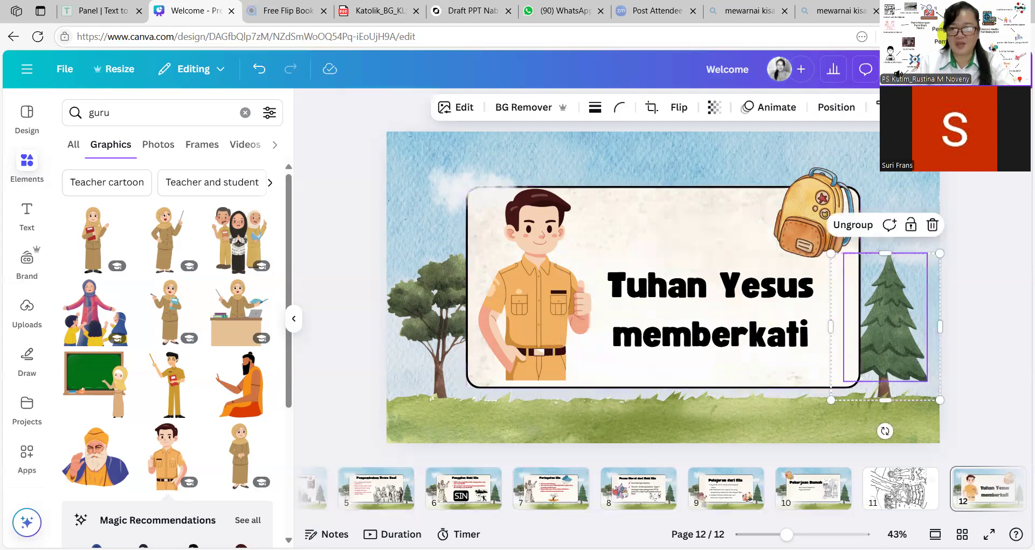
Delete the backpack graphic and move the "Tuhan Yesus memberkati" text up within the panel
click(811, 194)
key(Delete)
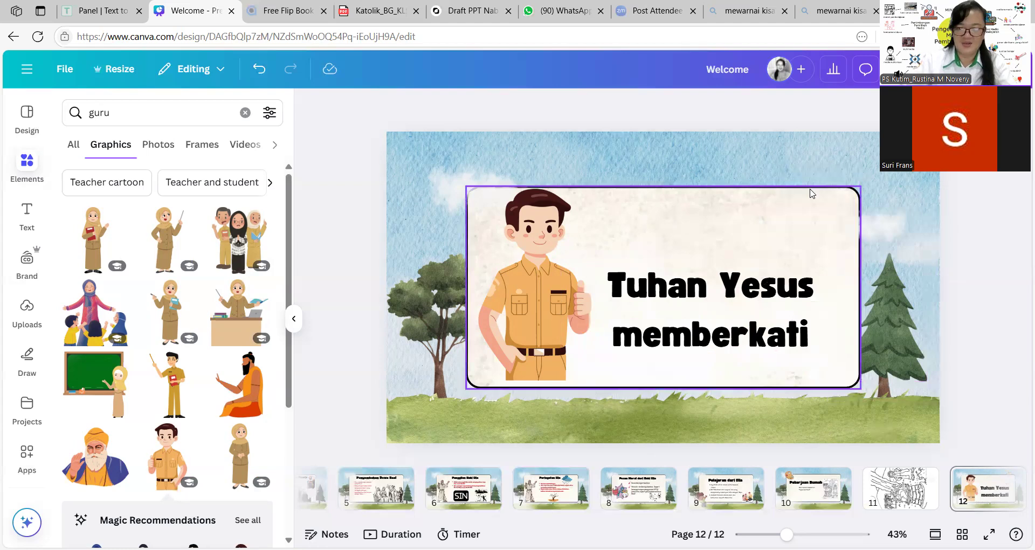
drag(648, 300, 657, 249)
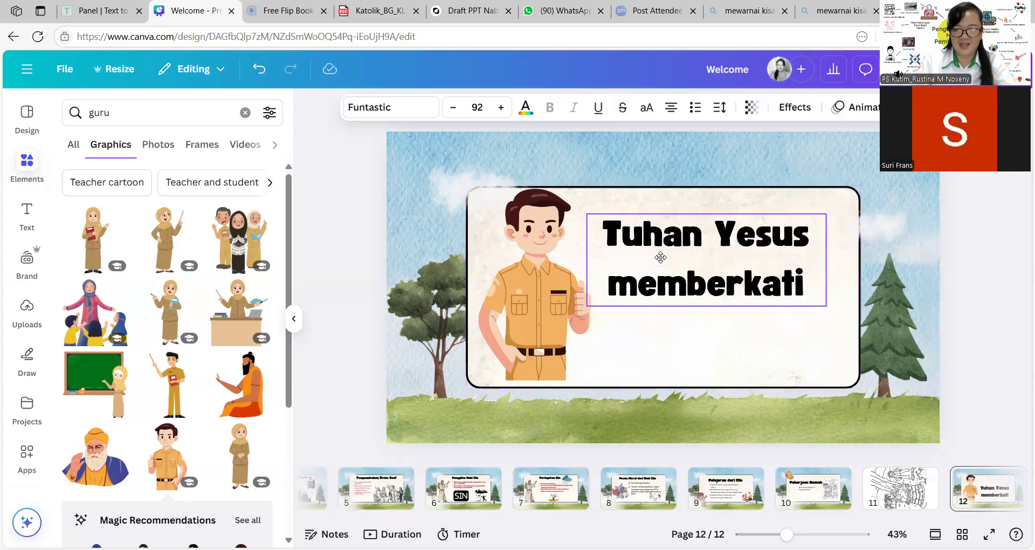
End "Tuhan Yesus memberkati" with a period and add a third line reading "Terima kasih."
click(807, 295)
text(.)
key(Return)
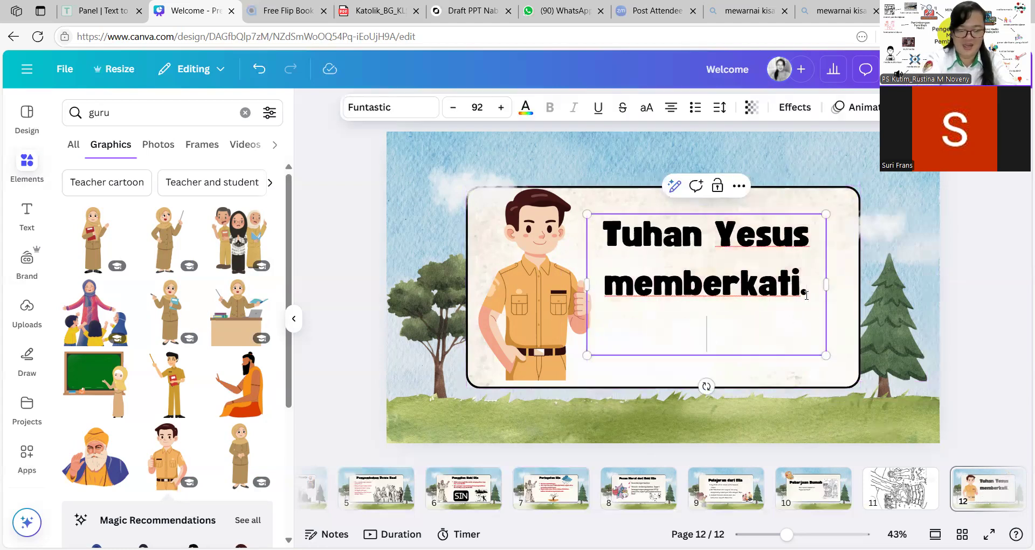
text(TRe)
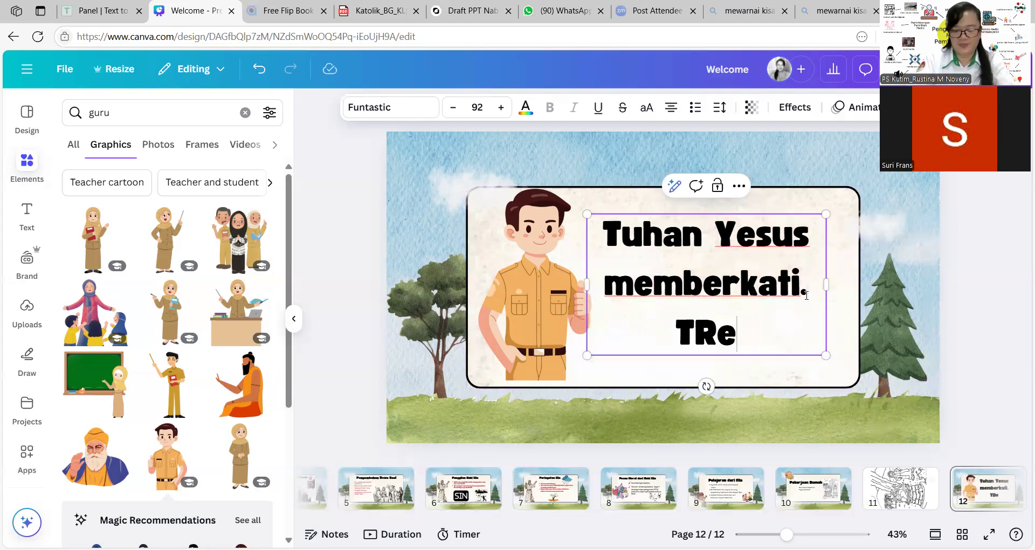
key(BackSpace)
key(BackSpace)
text(erima kasih.)
Search the graphics for "rosario" and move the closing text slightly down within the panel
click(80, 116)
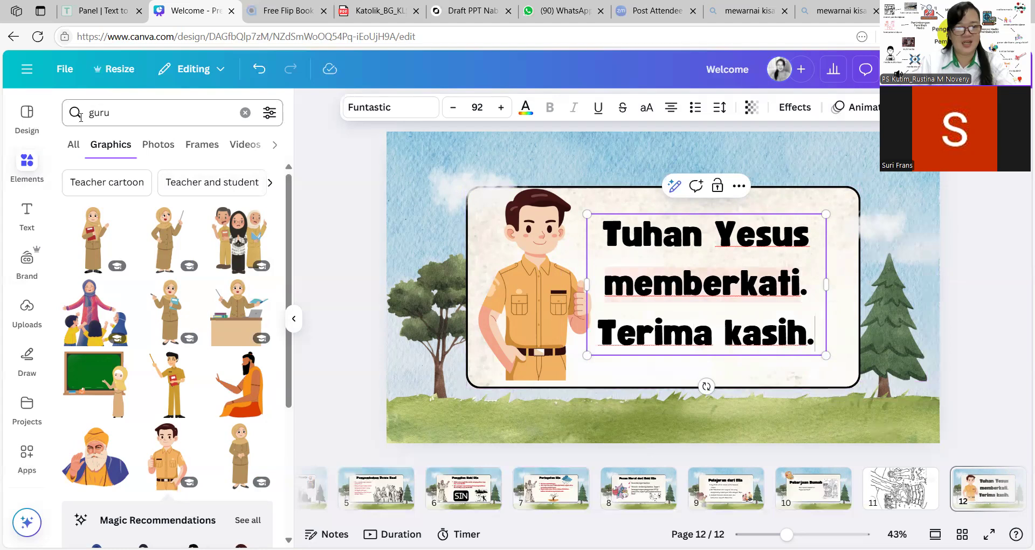
text(r)
key(BackSpace)
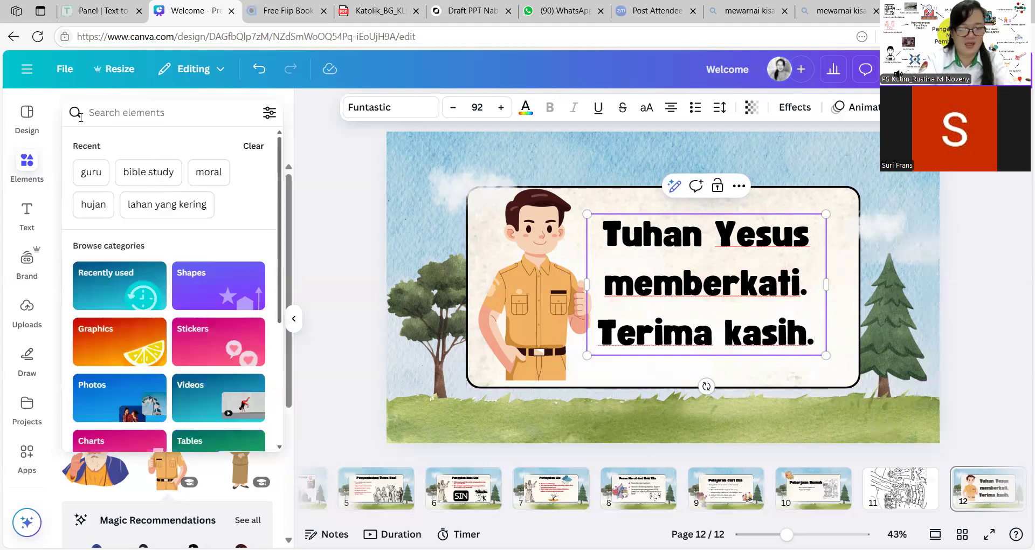
text(rosario)
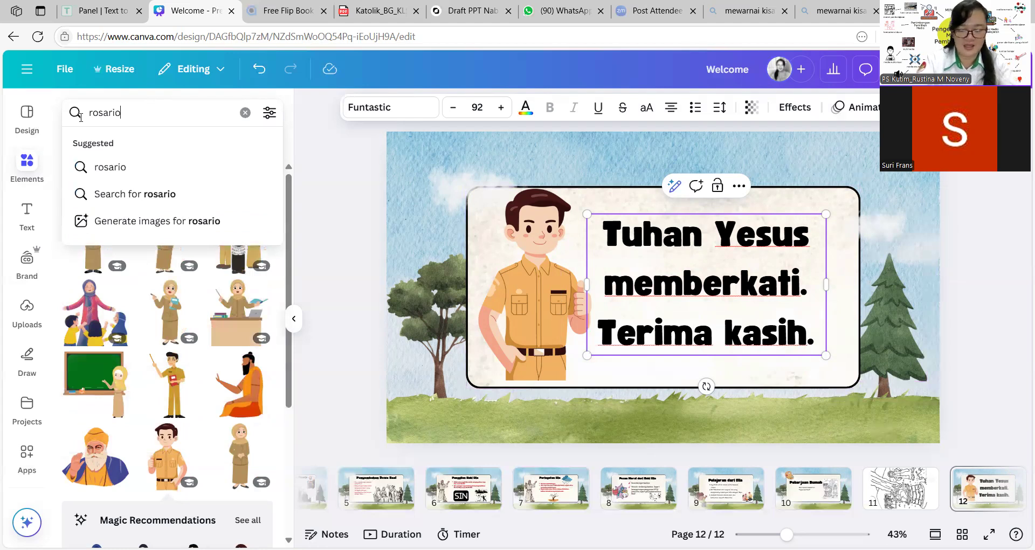
key(Return)
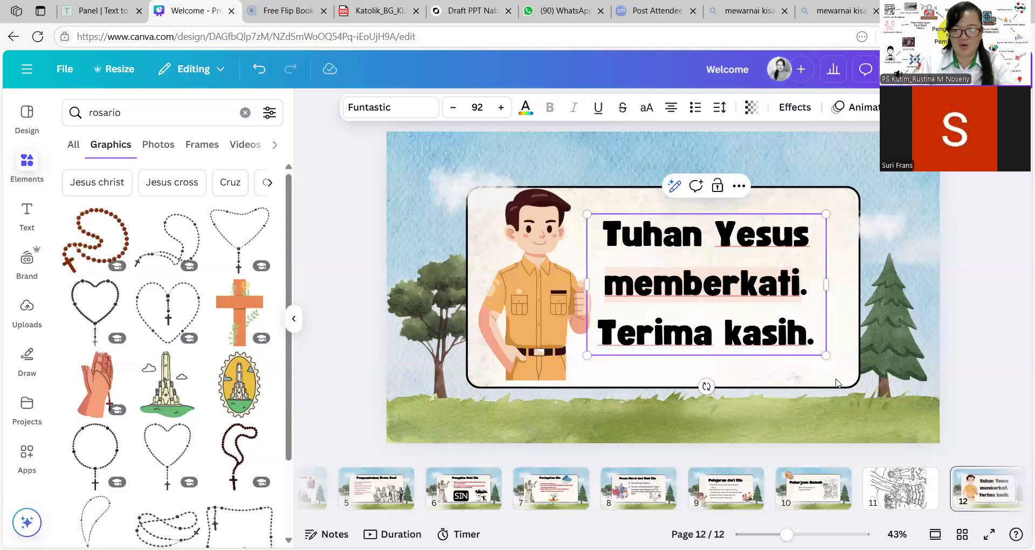
mouse_move(739, 272)
mouse_down()
mouse_move(740, 291)
mouse_move(740, 279)
mouse_up()
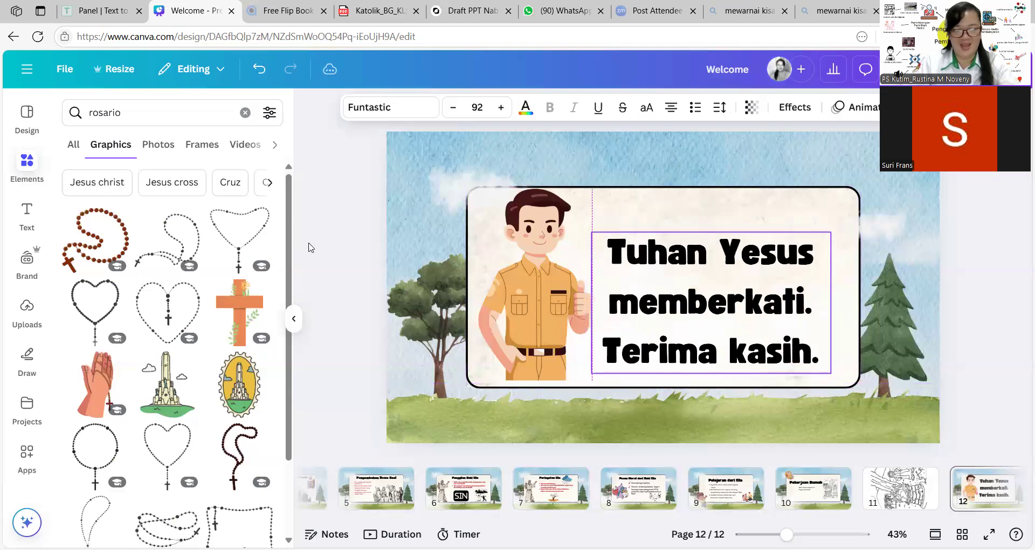
Add the brown rosary graphic, shrink it and place it in the panel's upper-right corner above the text
click(96, 237)
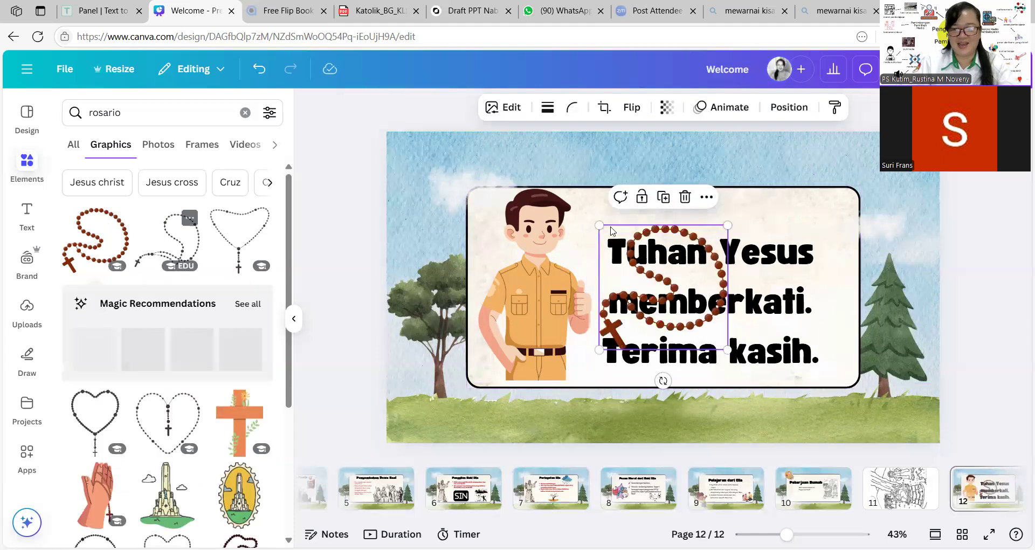
drag(599, 349, 682, 270)
drag(817, 202, 834, 205)
click(722, 178)
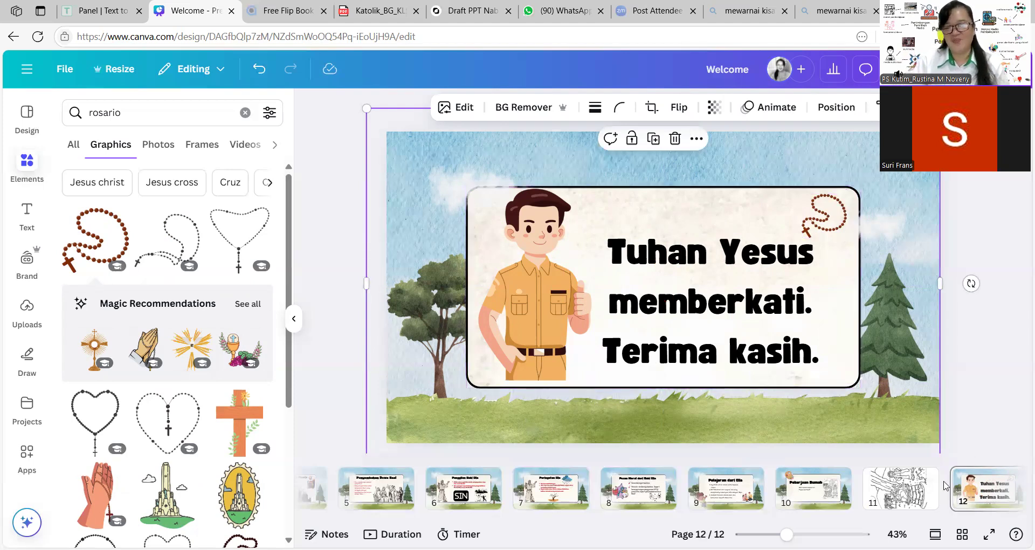
key(Escape)
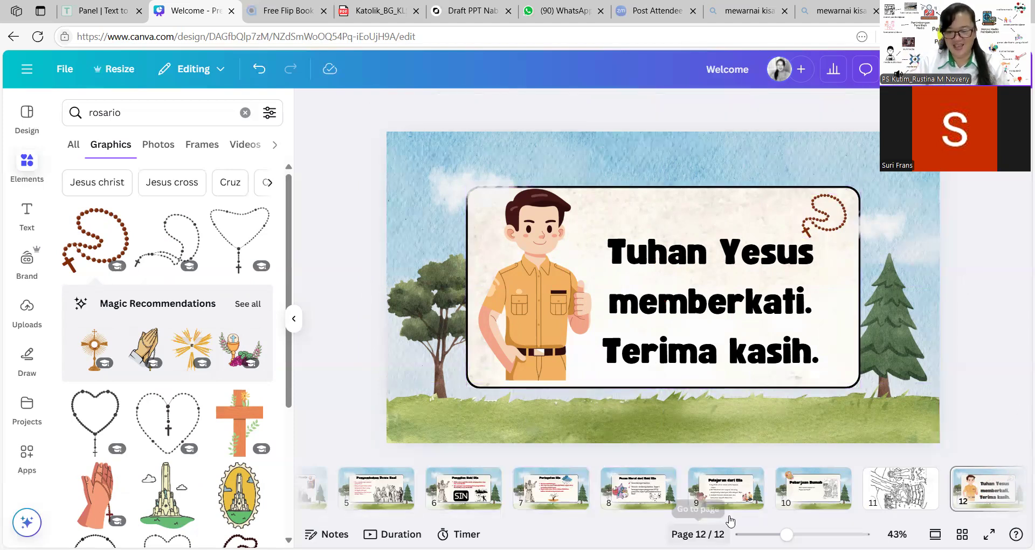
Download pages 1–12 of the presentation as a PDF Standard file and dismiss the sharing pop-up
drag(776, 518, 539, 528)
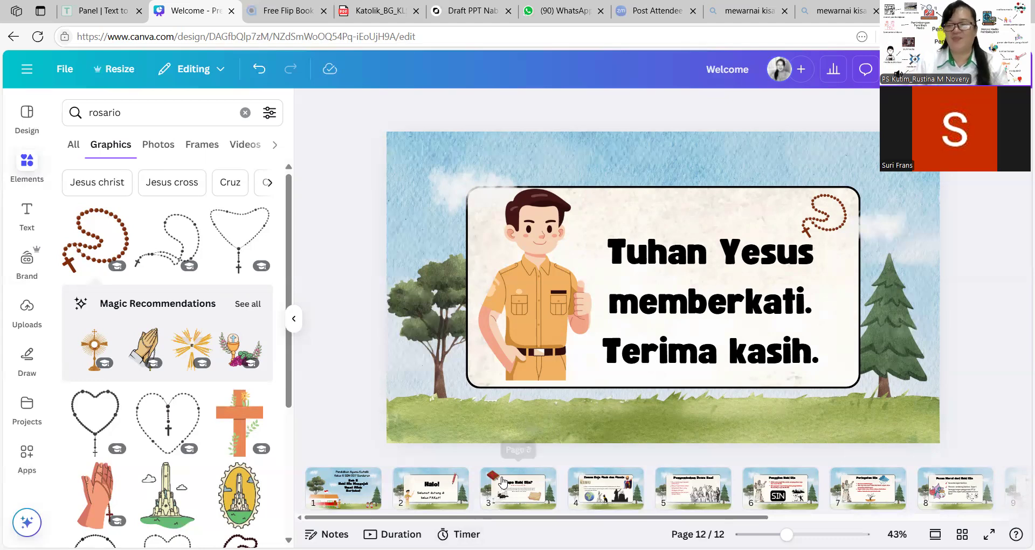
click(998, 69)
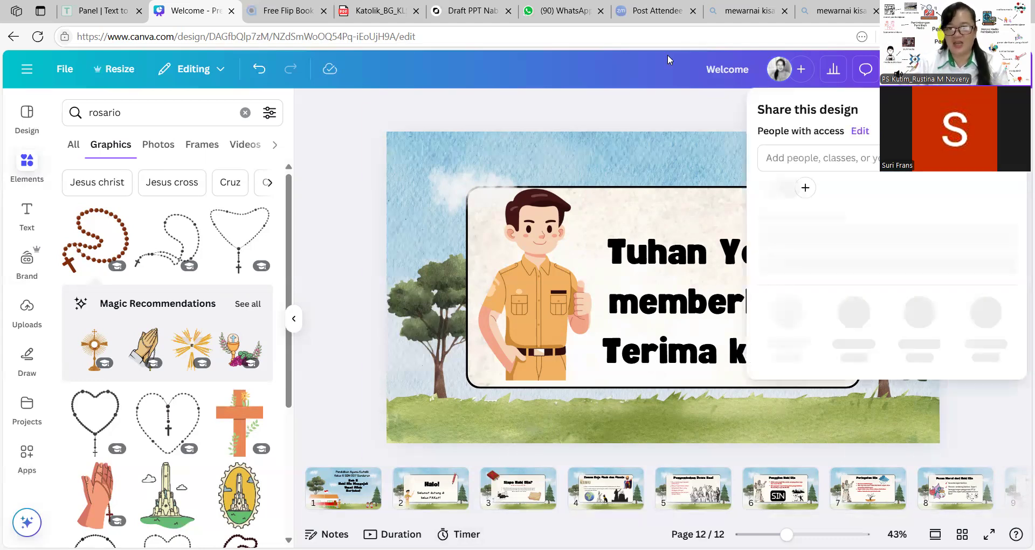
click(787, 338)
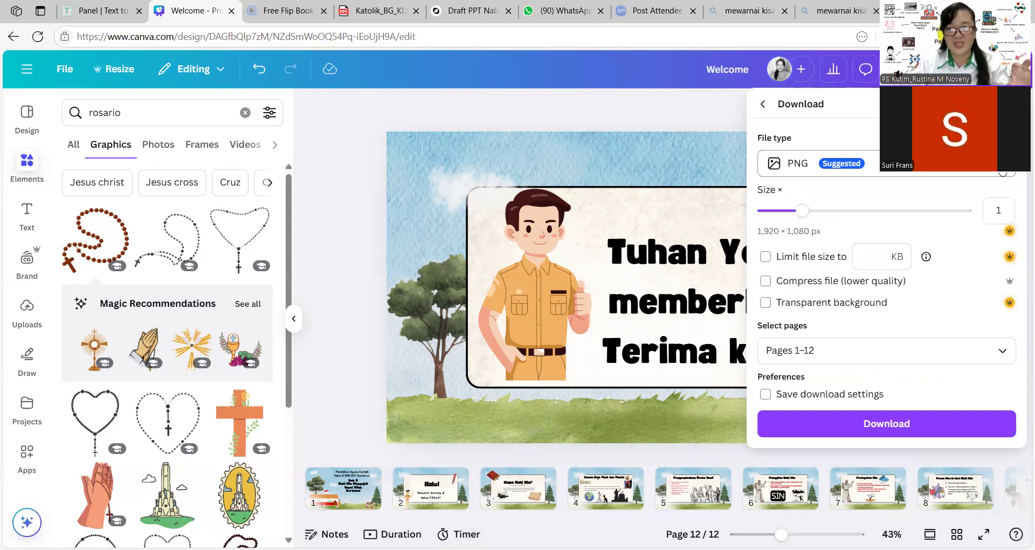
click(989, 171)
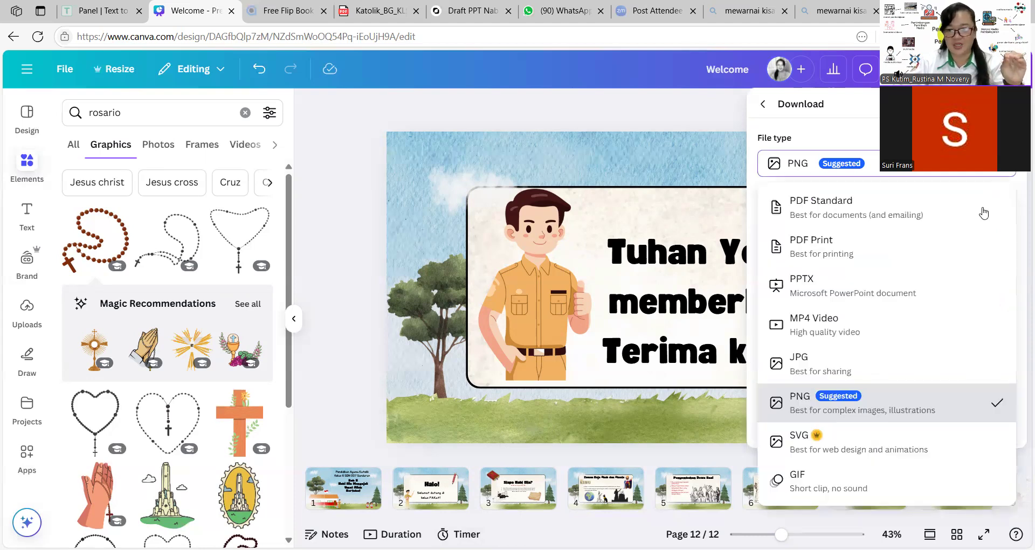
click(878, 217)
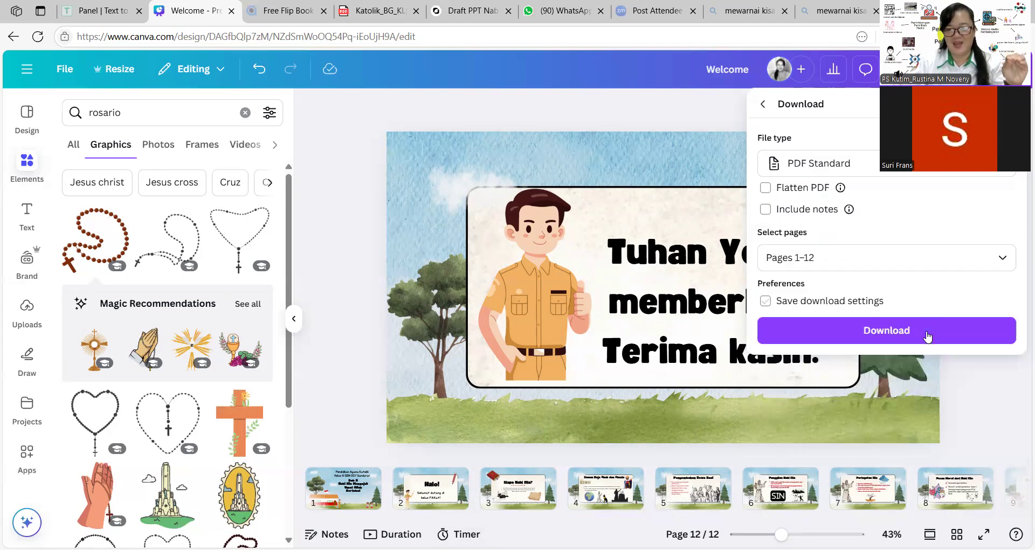
click(928, 335)
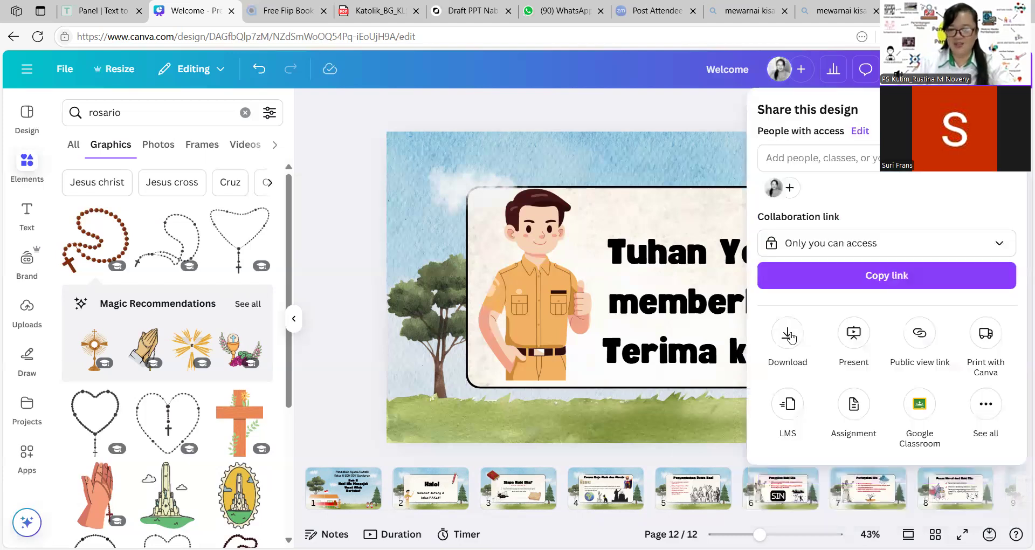
click(719, 108)
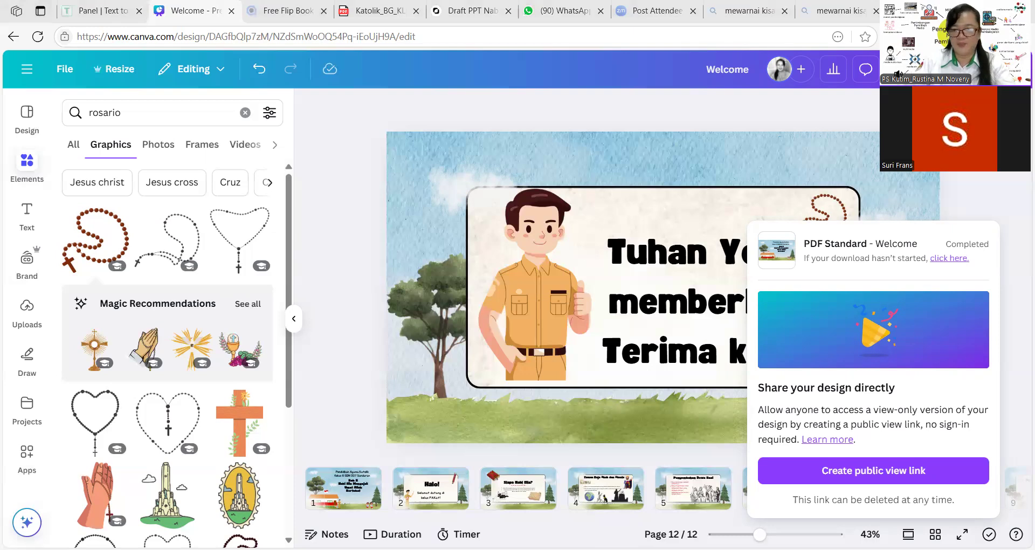
key(Escape)
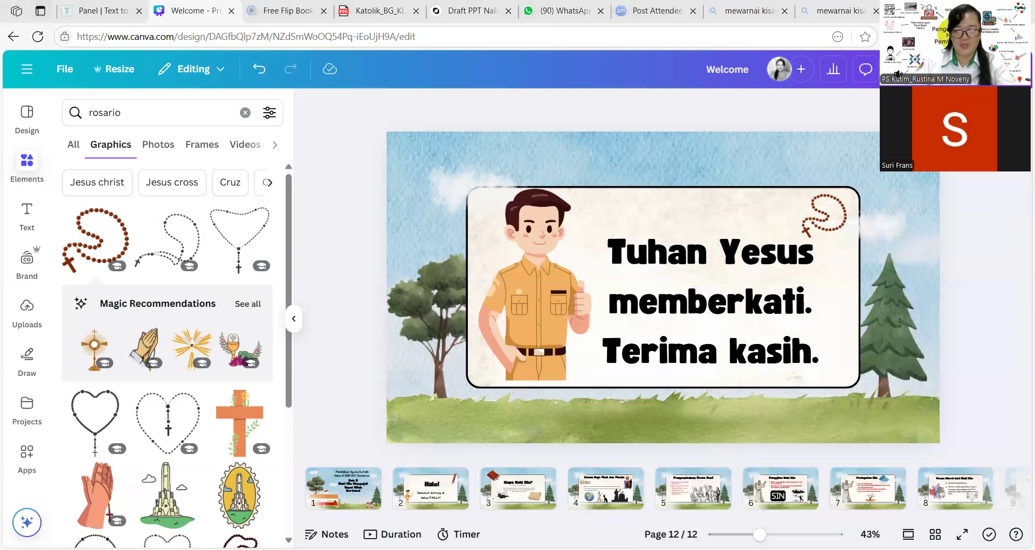
Request another download of pages 1–12 as a PDF Standard file
click(990, 69)
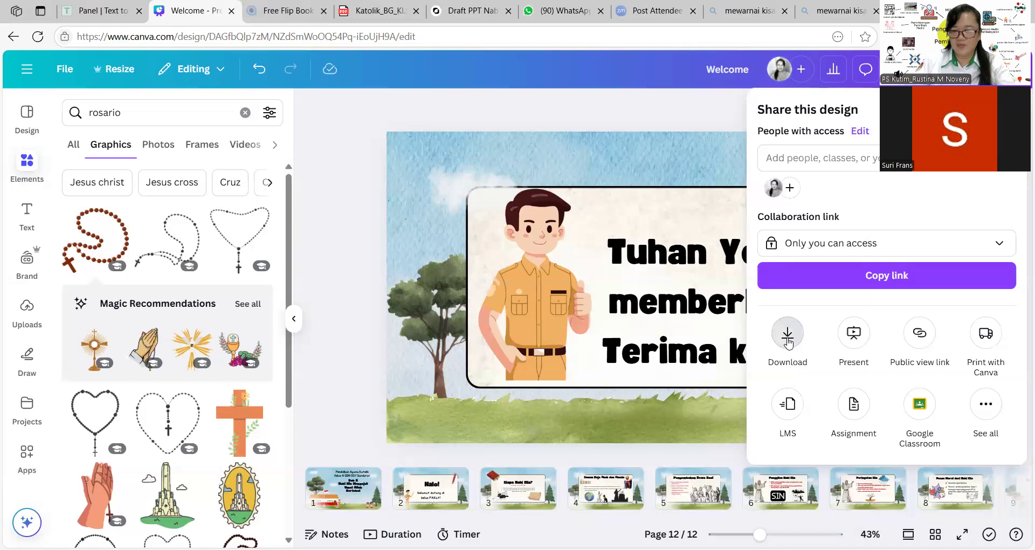
click(788, 340)
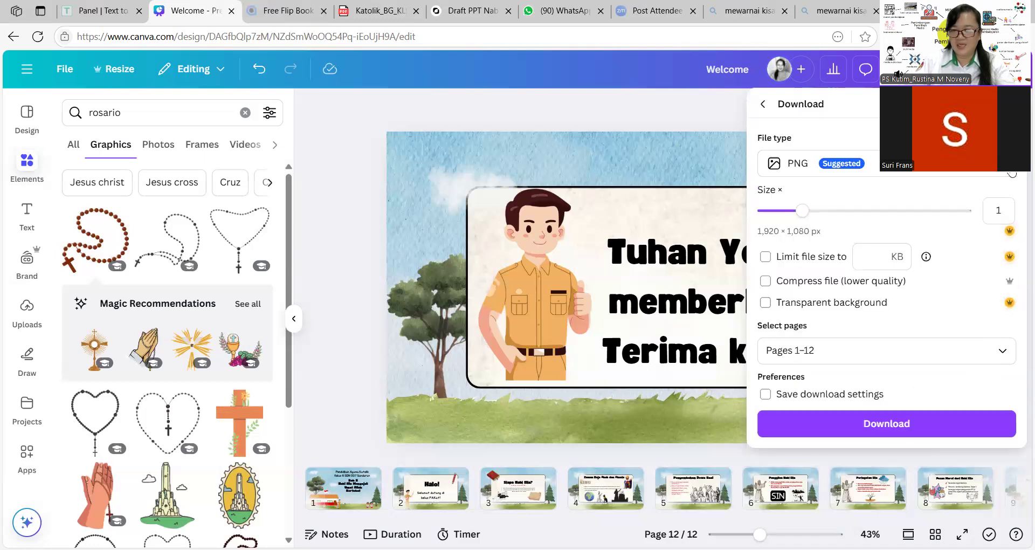
click(940, 173)
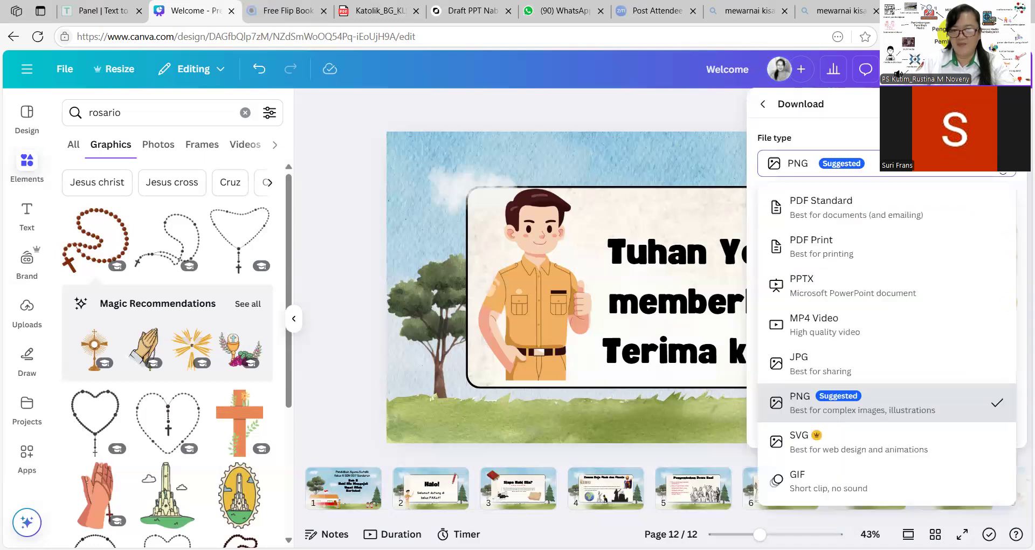
click(864, 222)
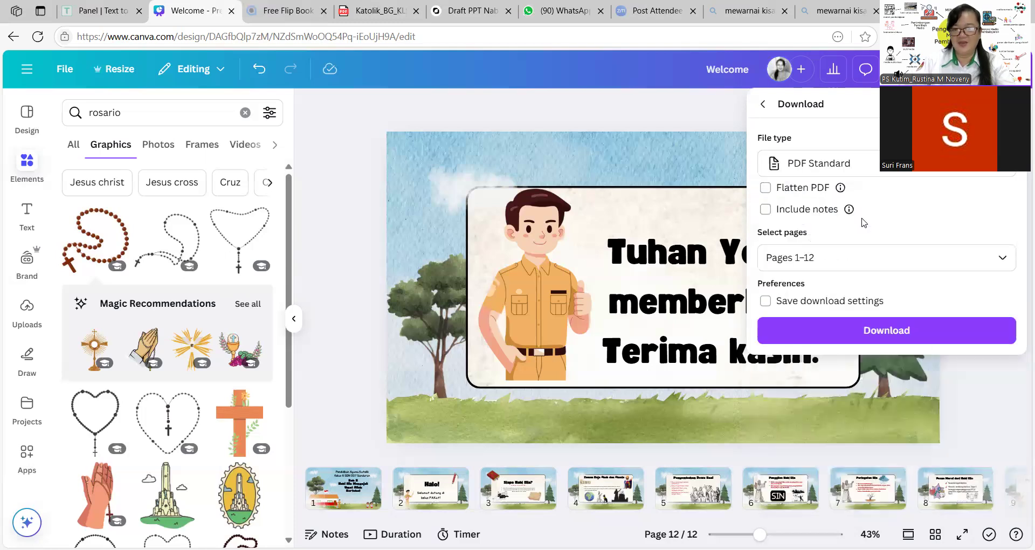
click(932, 337)
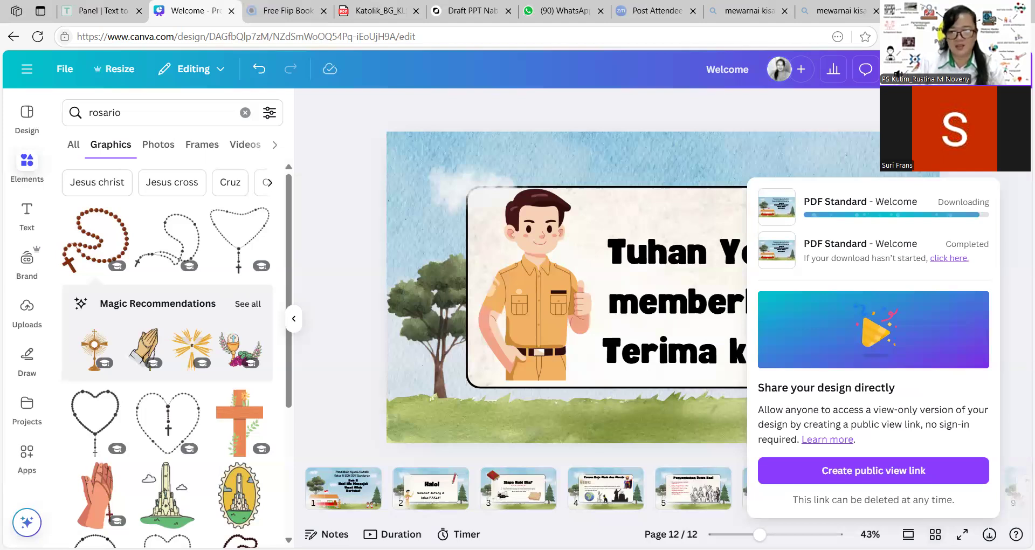
Retry the completed PDF export through its fallback link, then cancel the duplicate downloads Welcome (2).pdf and Welcome (1).pdf
click(954, 260)
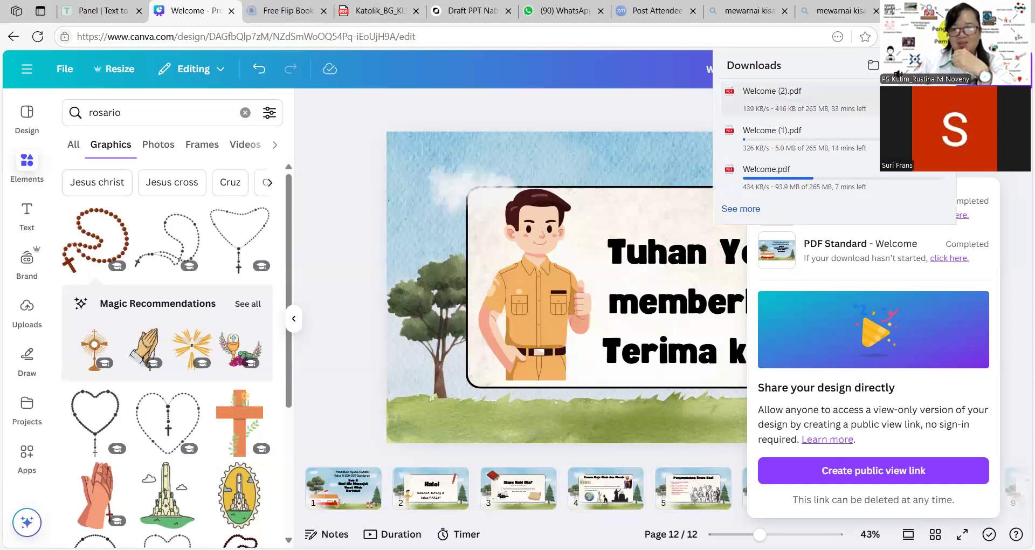
click(916, 99)
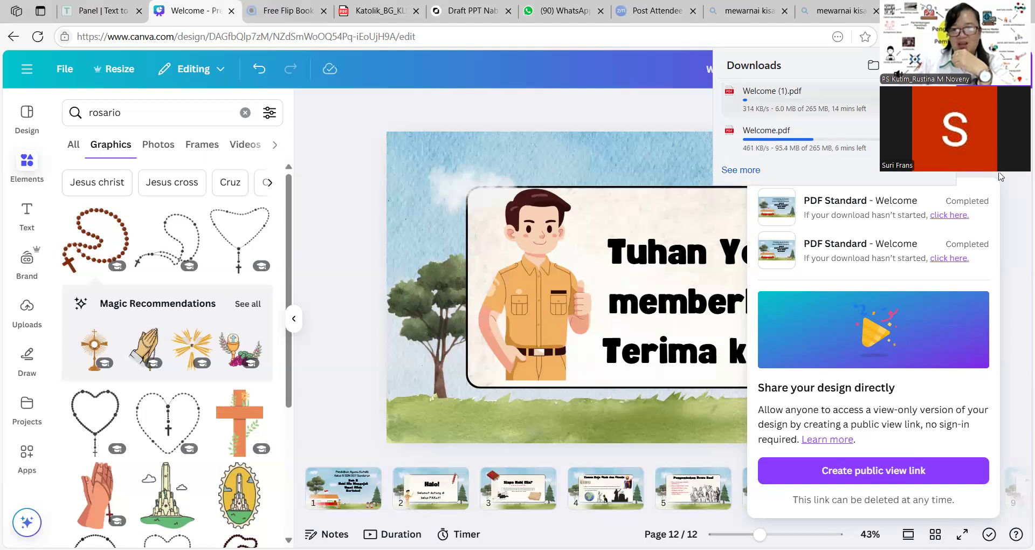
key(Delete)
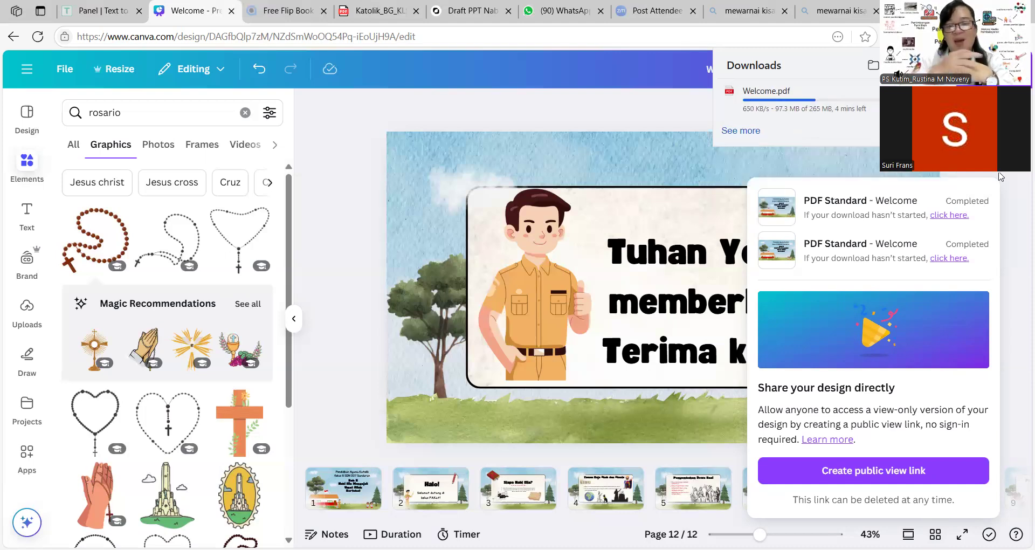
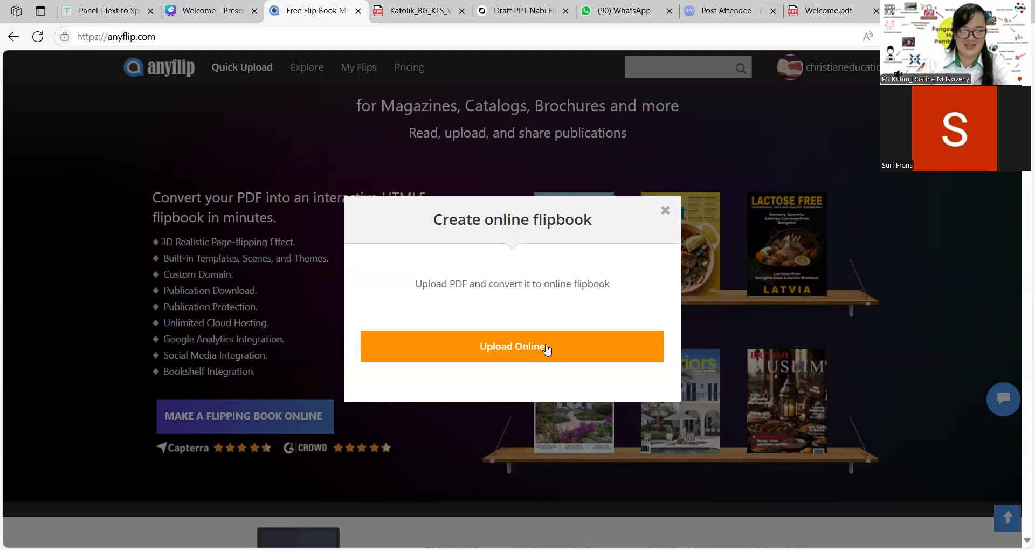
Start a new online flipbook in AnyFlip and title it "Nabi Elia Mengajak Umat Allah Bertobat", matching the cover of Welcome.pdf
click(547, 350)
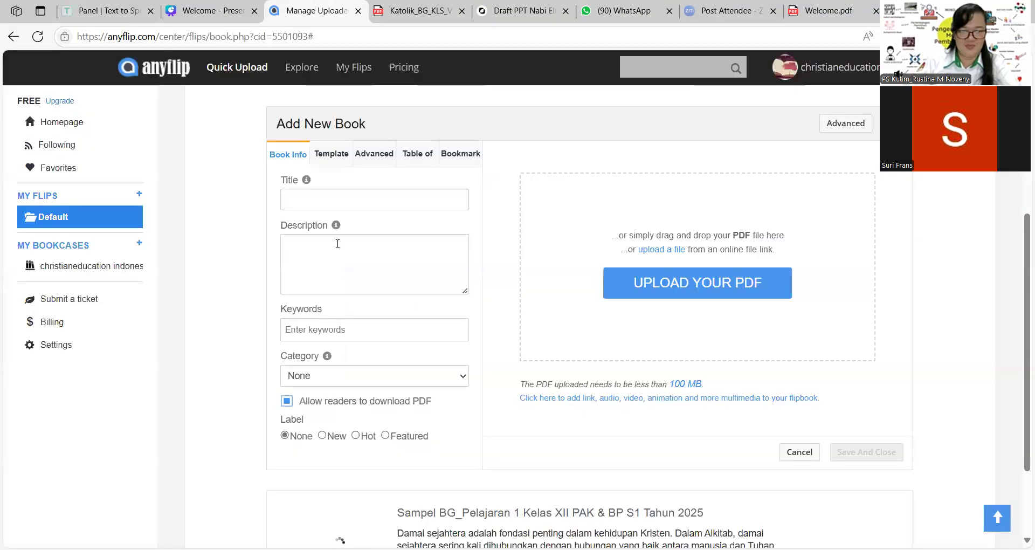
click(351, 201)
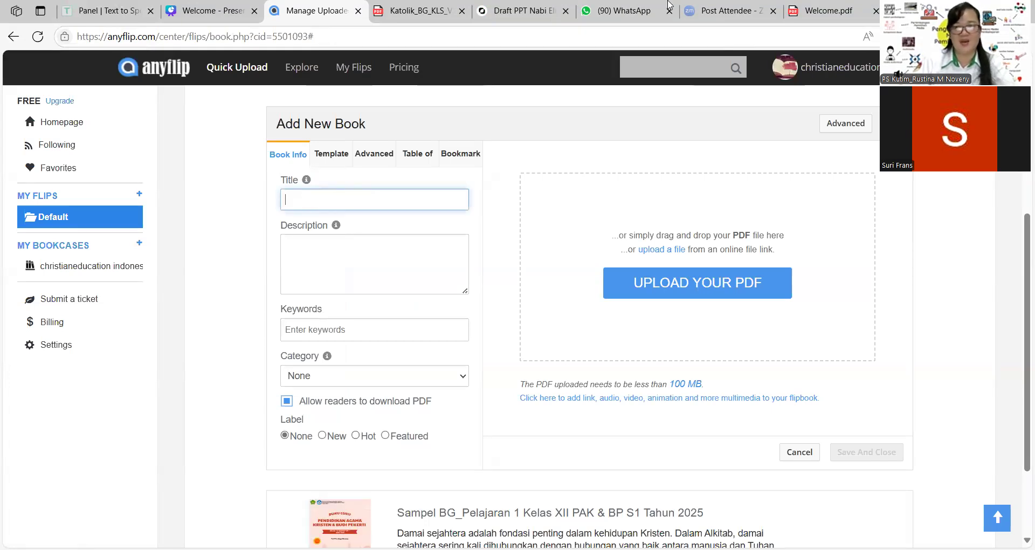
click(827, 10)
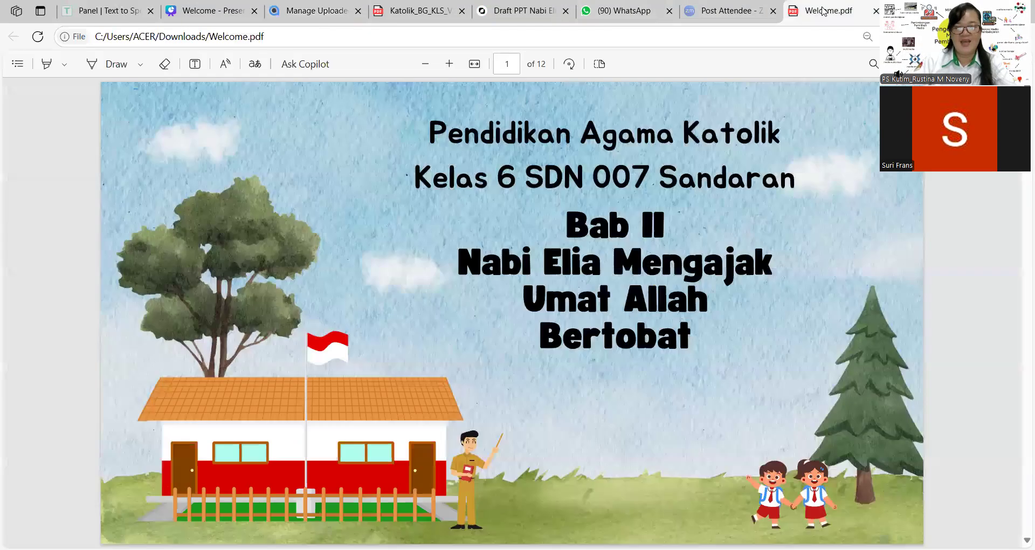
click(206, 13)
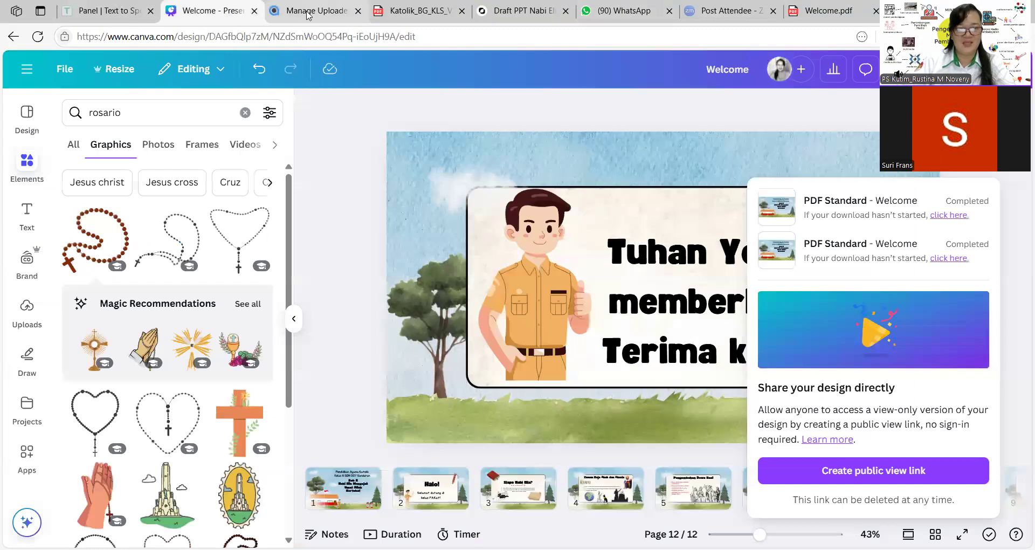
key(ctrl+Tab)
text(Nabi Elia Mengajak Um)
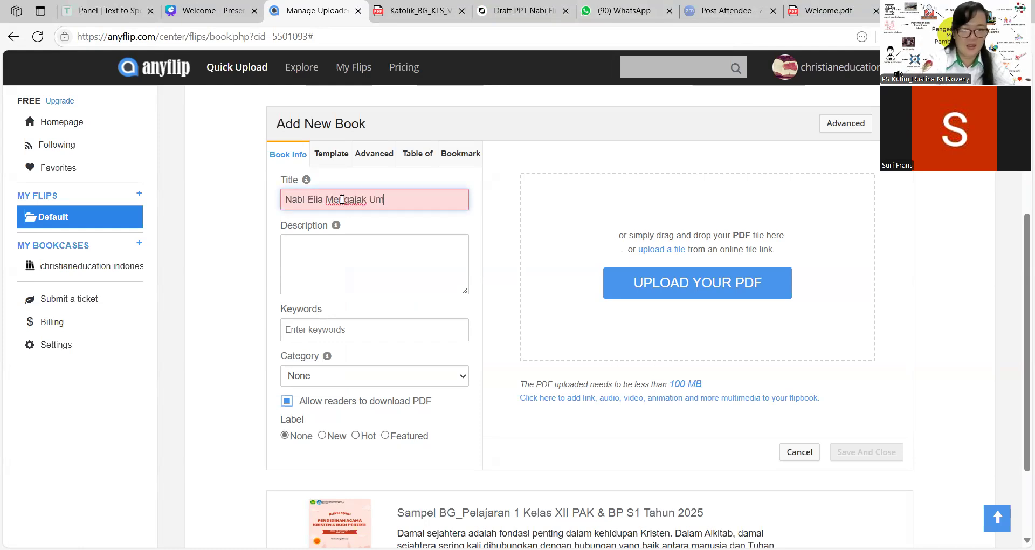
text(at Allah Bert)
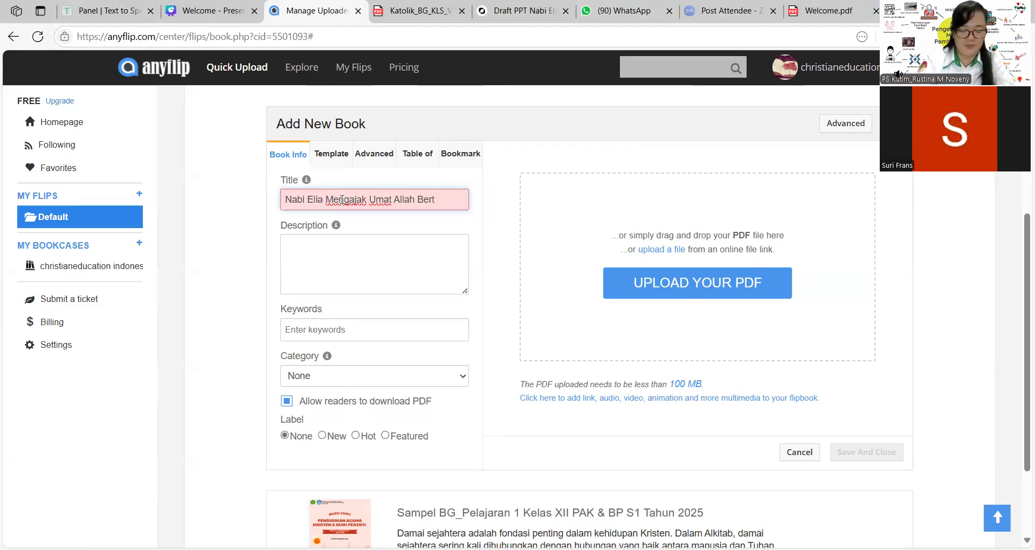
text(obat)
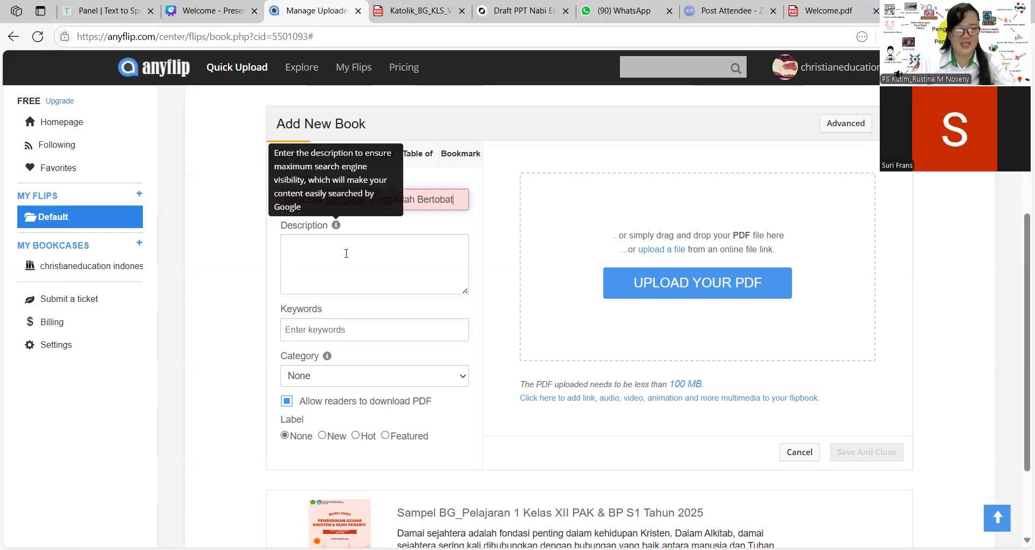
Switch to the SuperAI chat about Nabi Elia and send the request "Buatlah pengantar 1 paragraf terkait pemaparan slide di atas!"
click(346, 254)
click(516, 12)
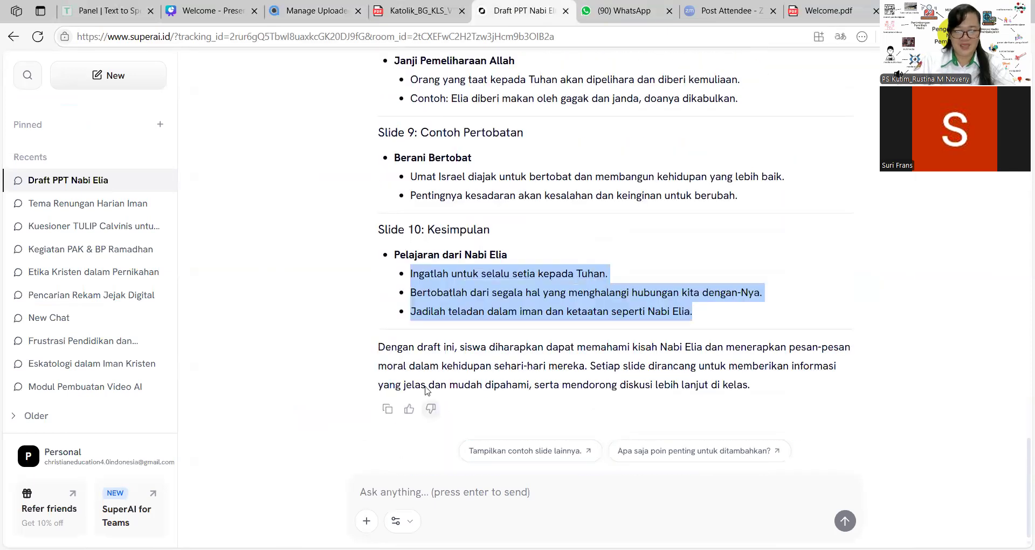
click(458, 491)
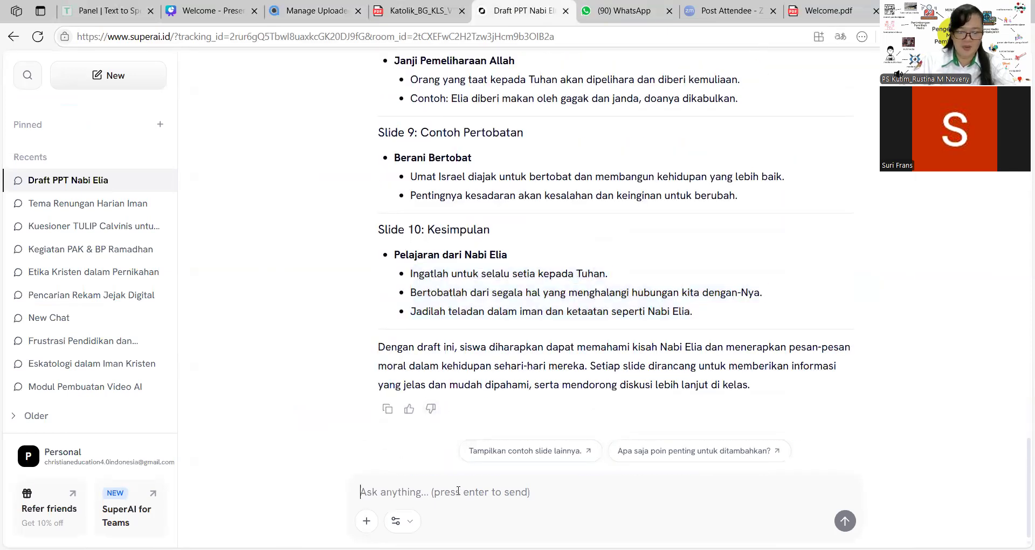
text(Buat)
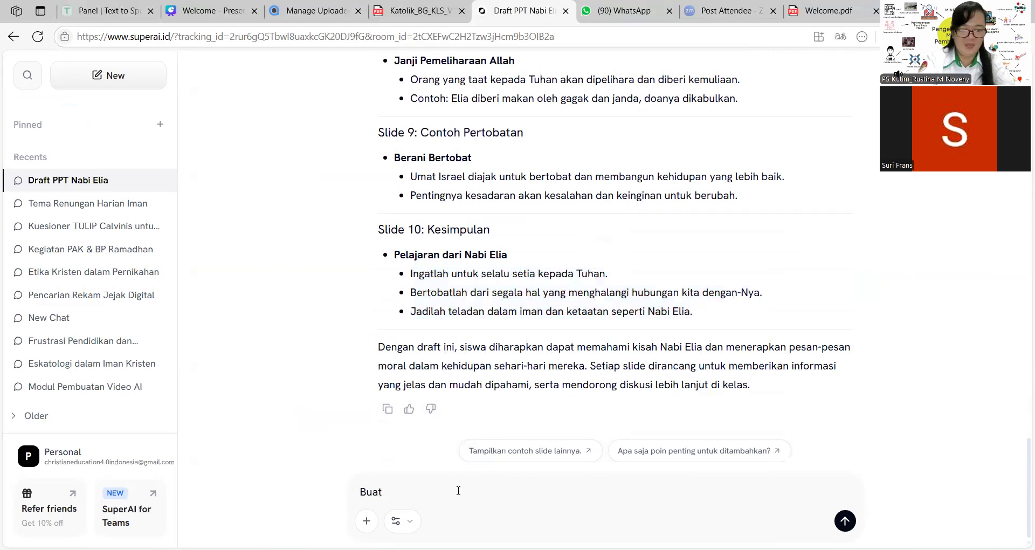
text(lah pengart)
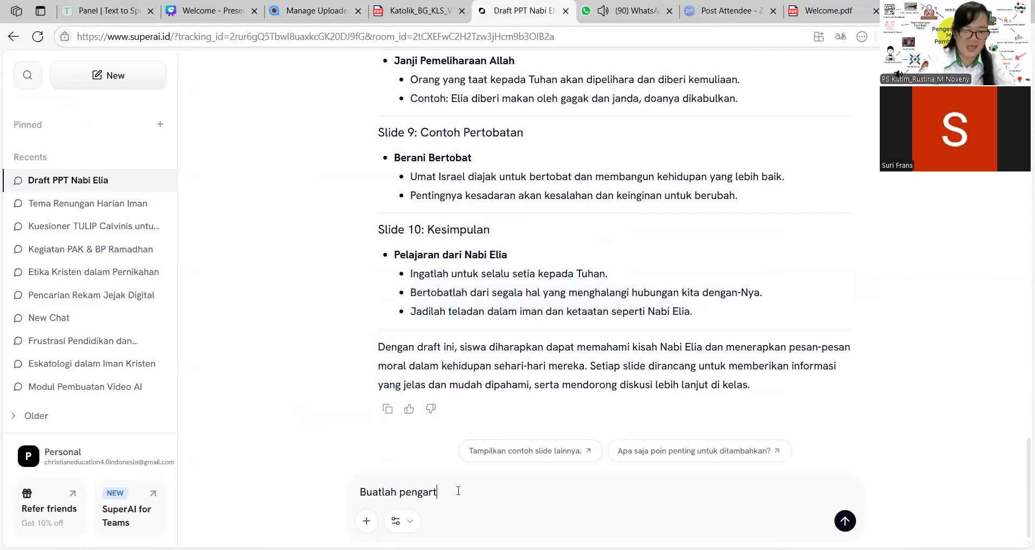
key(BackSpace)
key(BackSpace)
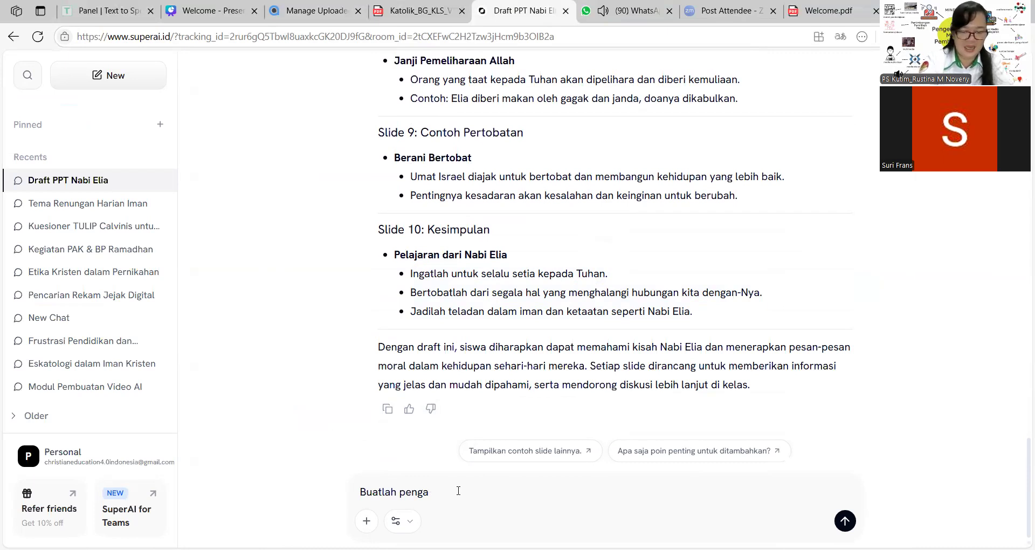
text(ntar 1 paragraf terkait pemaparan slide di atas!)
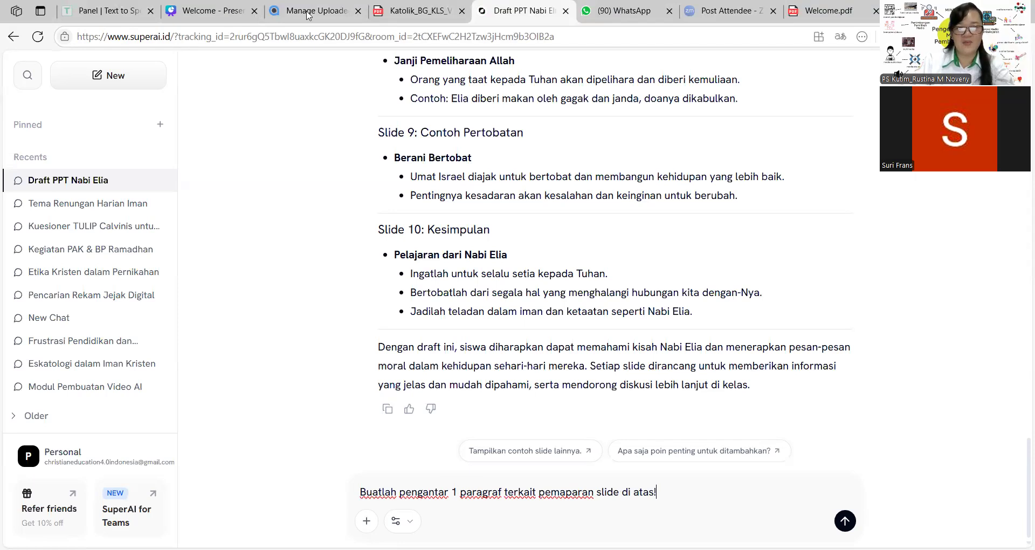
Return to AnyFlip and paste the generated introduction paragraph as the new book's description
key(ctrl+3)
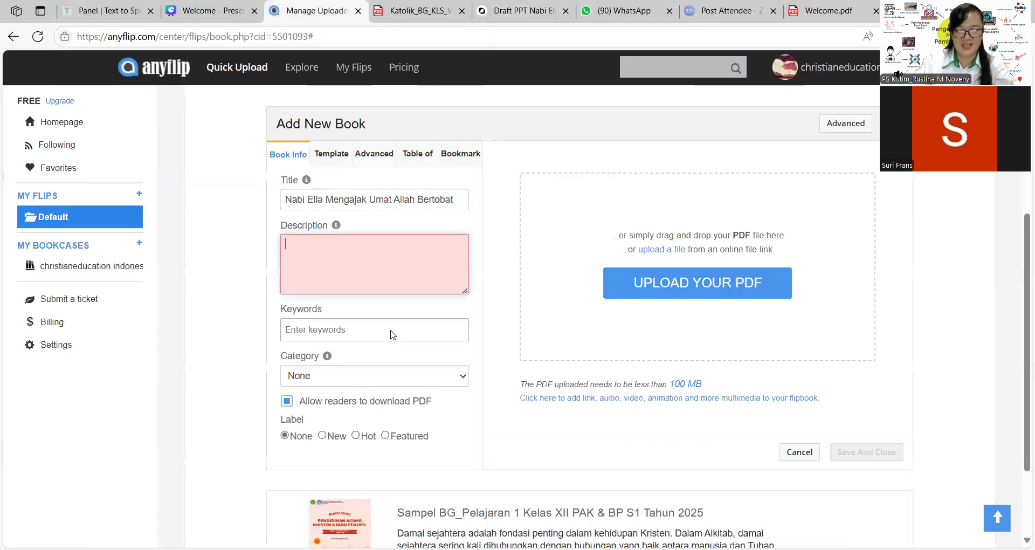
key(ctrl+v)
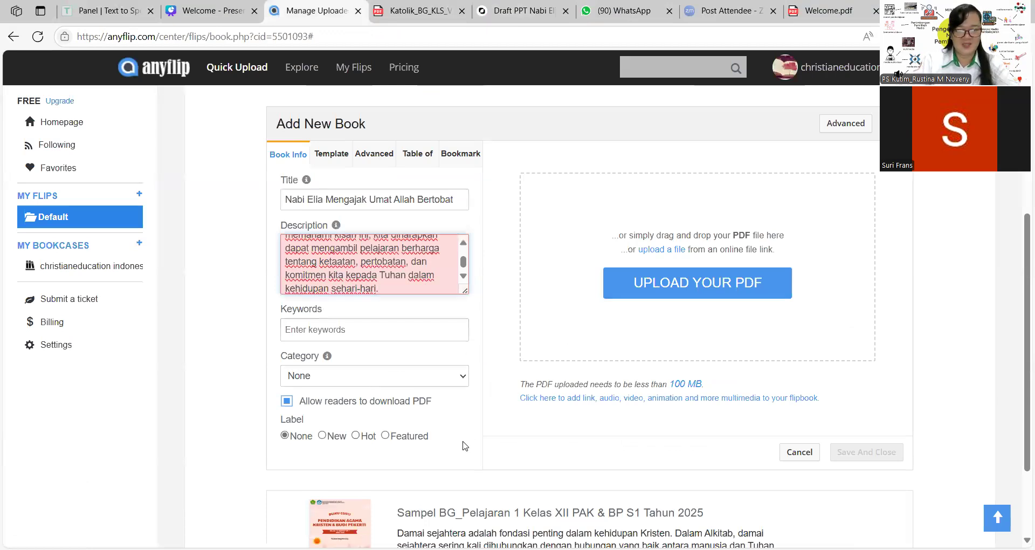
Try to upload Welcome.pdf from the Downloads folder as the new book's PDF
scroll(463, 442, down, 2)
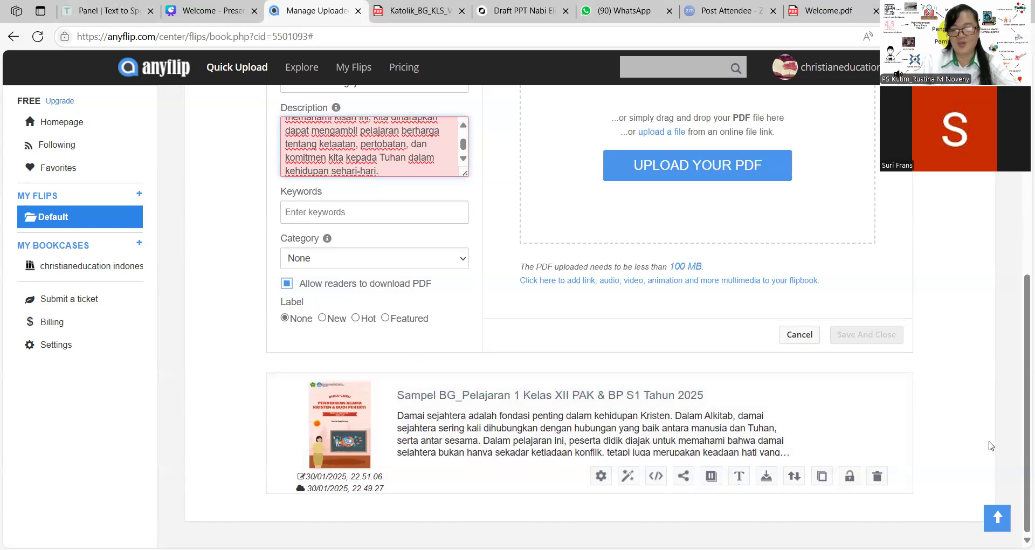
scroll(944, 450, up, 1)
scroll(944, 450, up, 4)
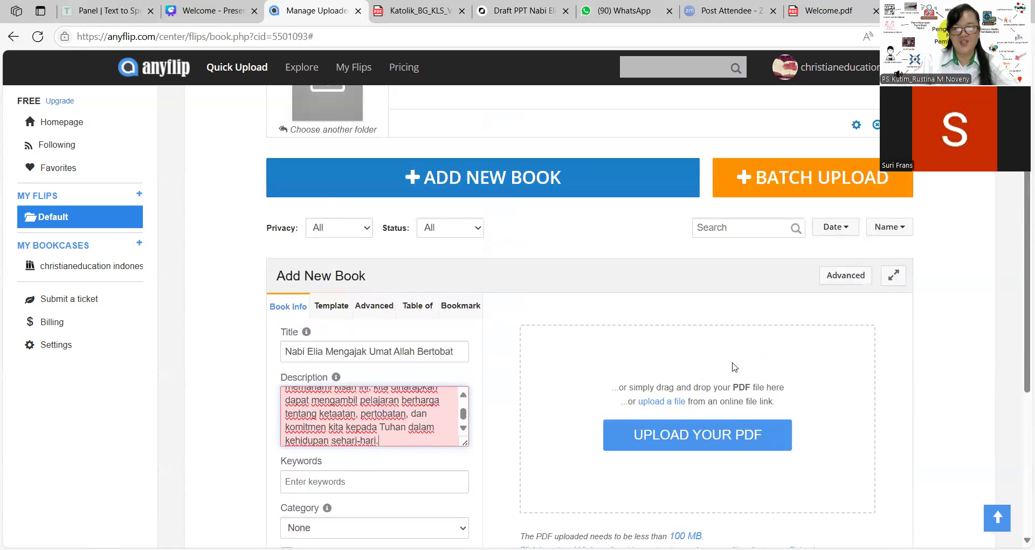
scroll(730, 372, down, 1)
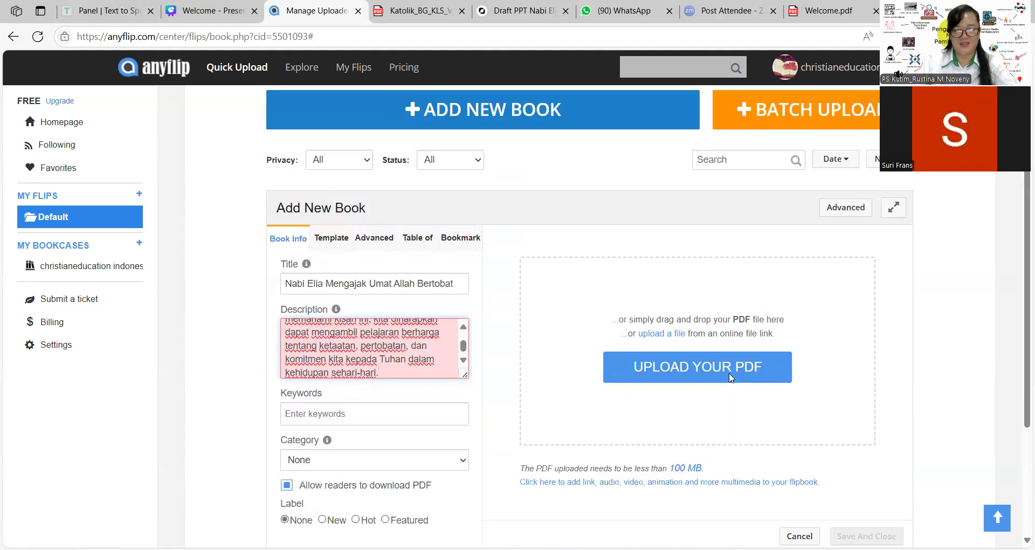
click(731, 377)
click(272, 257)
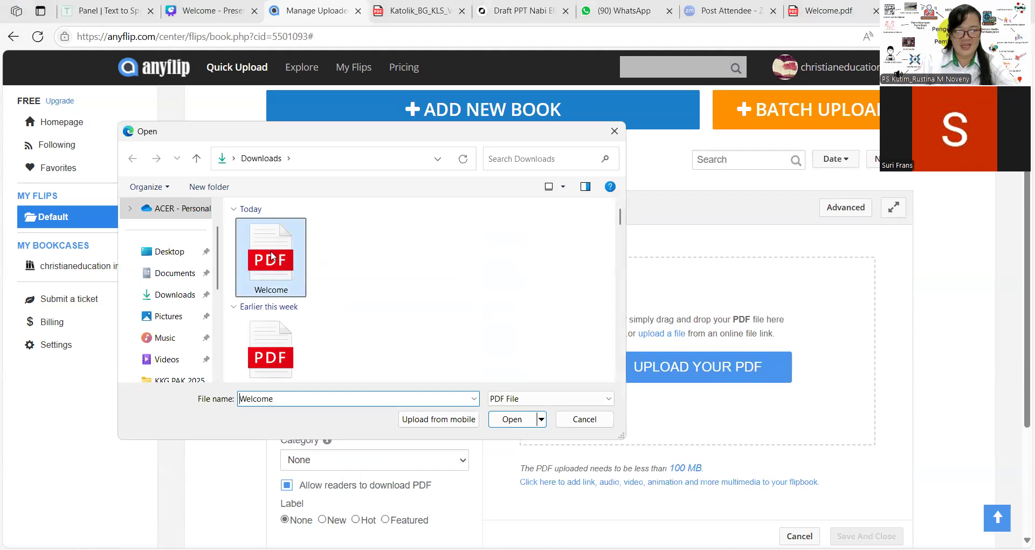
click(505, 421)
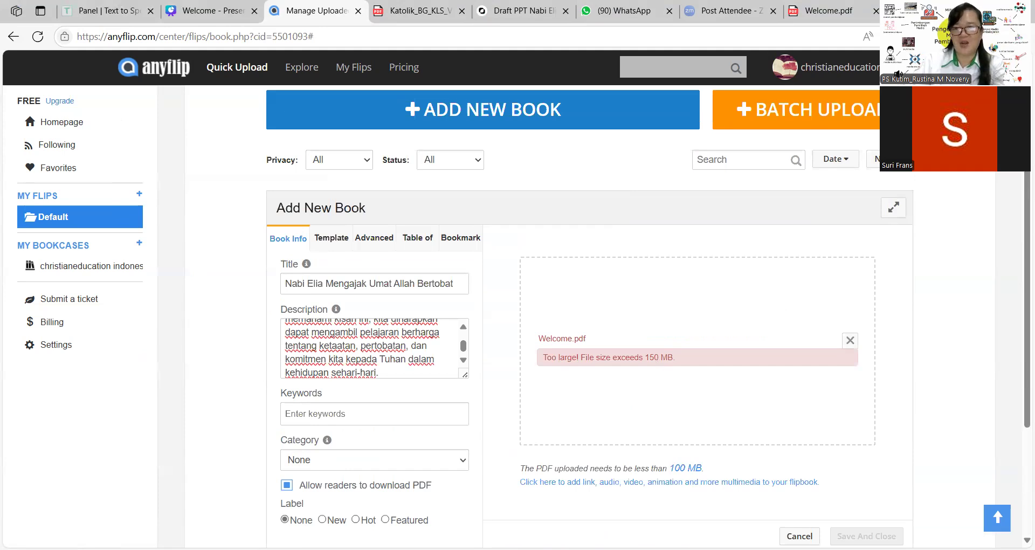
Open a new browser tab ready for a web search
key(ctrl+t)
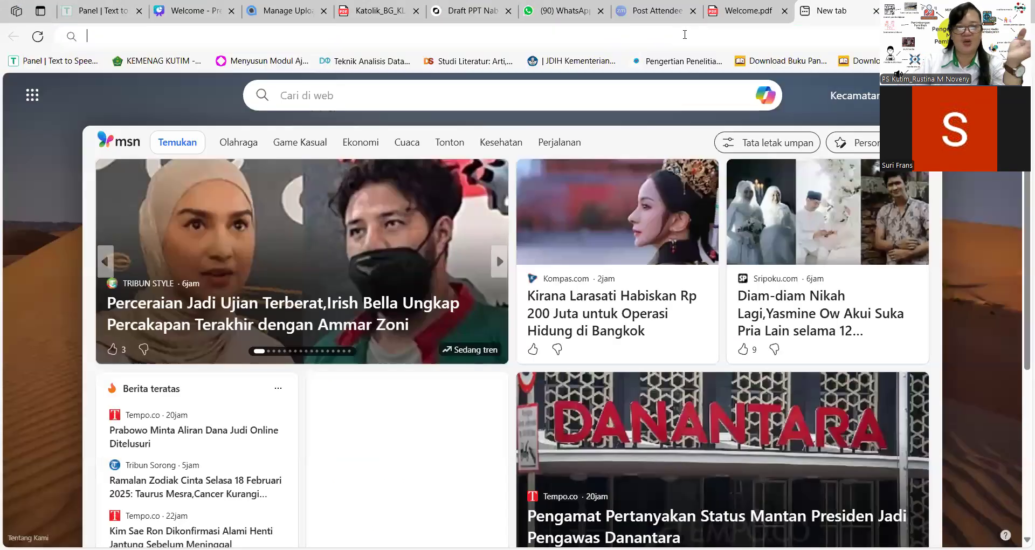
click(684, 34)
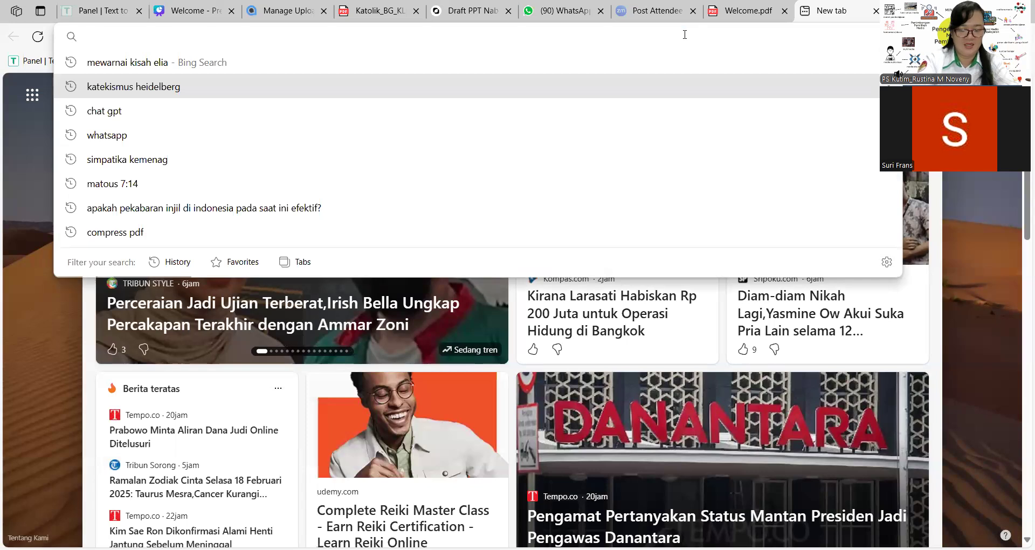
text(kon)
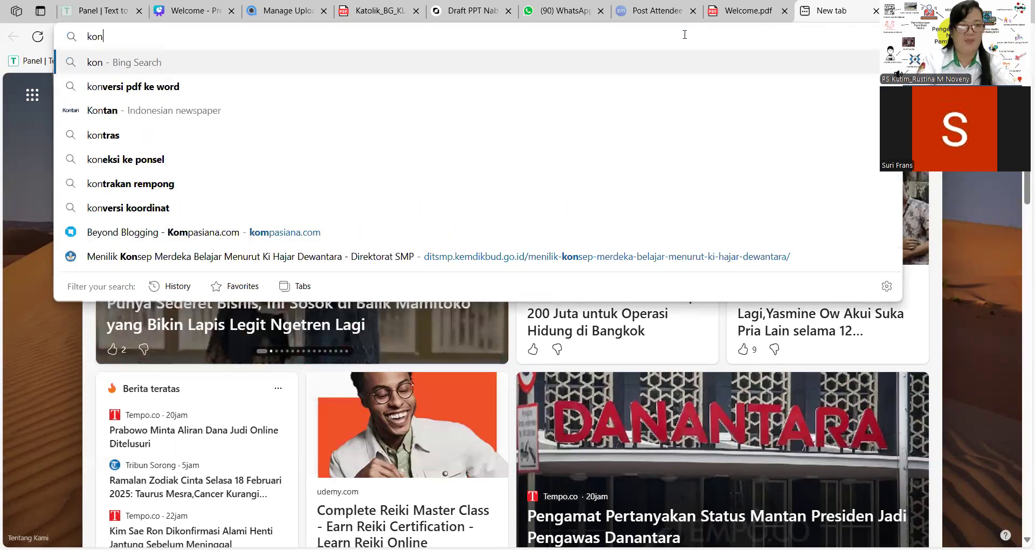
text(versi pdf)
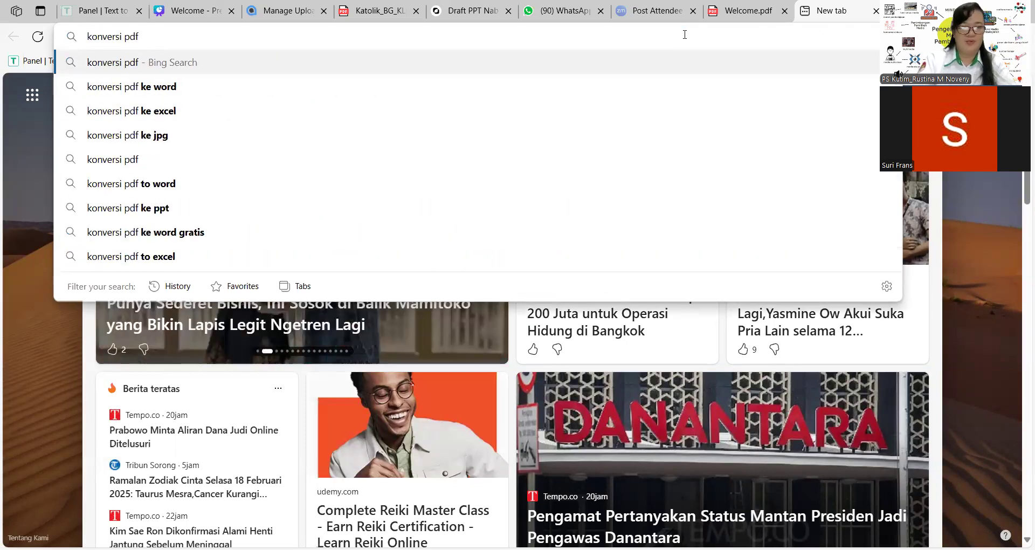
key(BackSpace)
key(BackSpace)
key(BackSpace)
key(BackSpace)
key(BackSpace)
key(BackSpace)
key(BackSpace)
key(BackSpace)
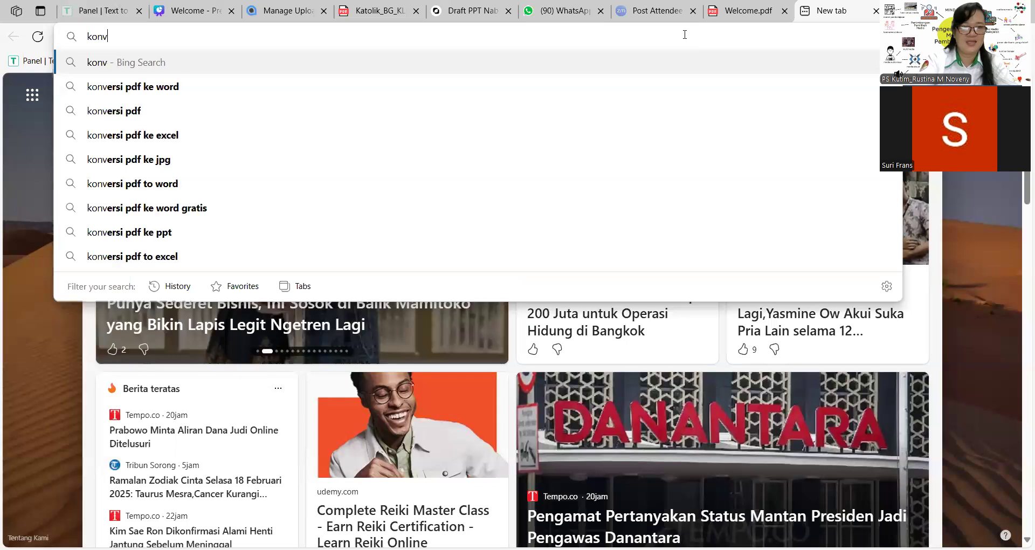
key(BackSpace)
key(BackSpace)
key(BackSpace)
key(BackSpace)
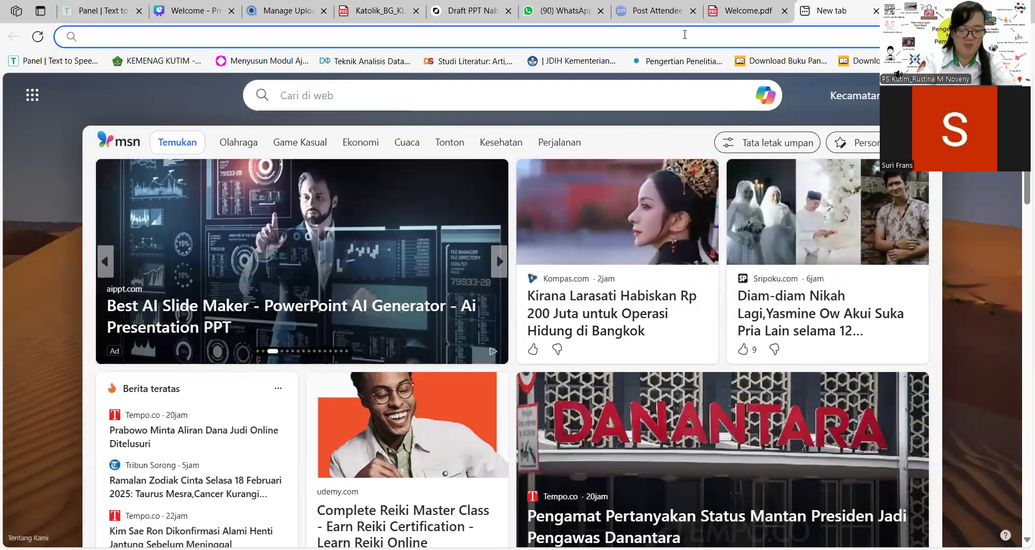
Search the web for "compress pdf", open iLovePDF's Compress PDF page from the results and close the search results
text(compress pdf)
key(Return)
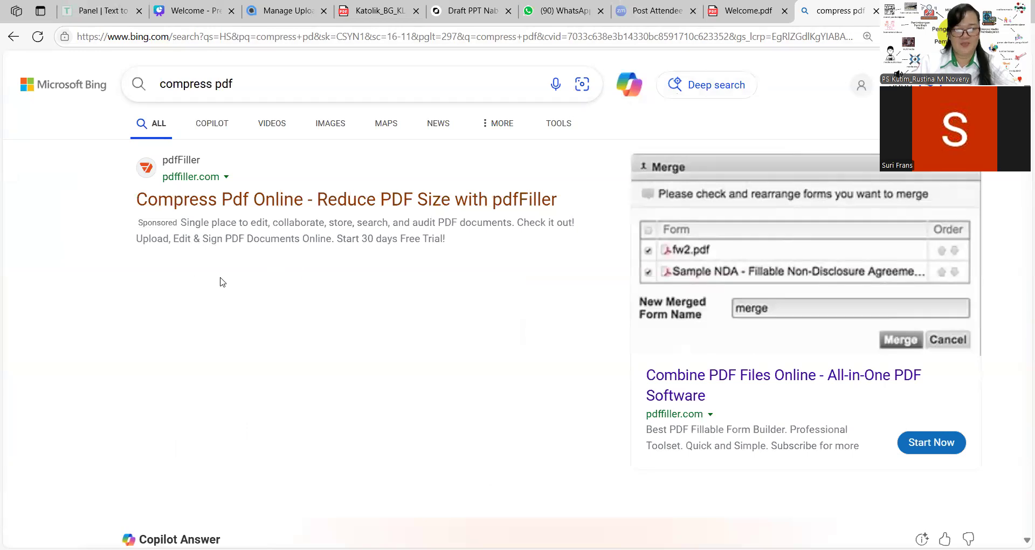
scroll(247, 258, down, 1)
scroll(251, 254, down, 7)
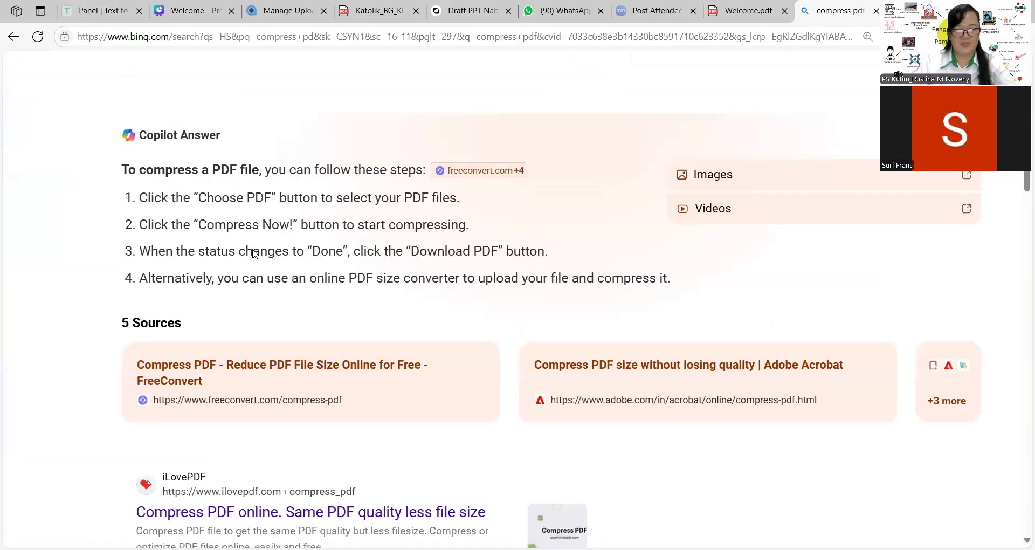
scroll(215, 315, down, 4)
click(217, 312)
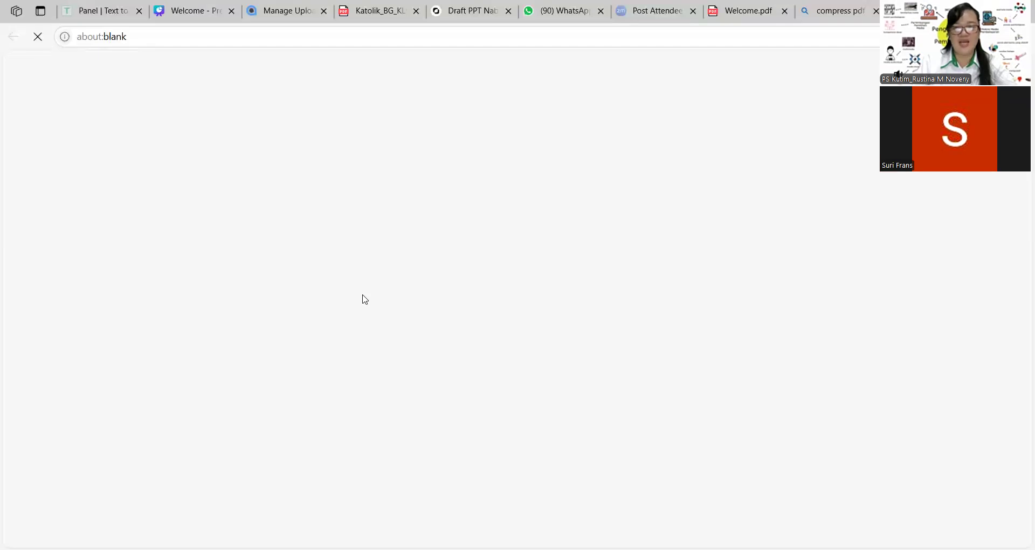
click(793, 12)
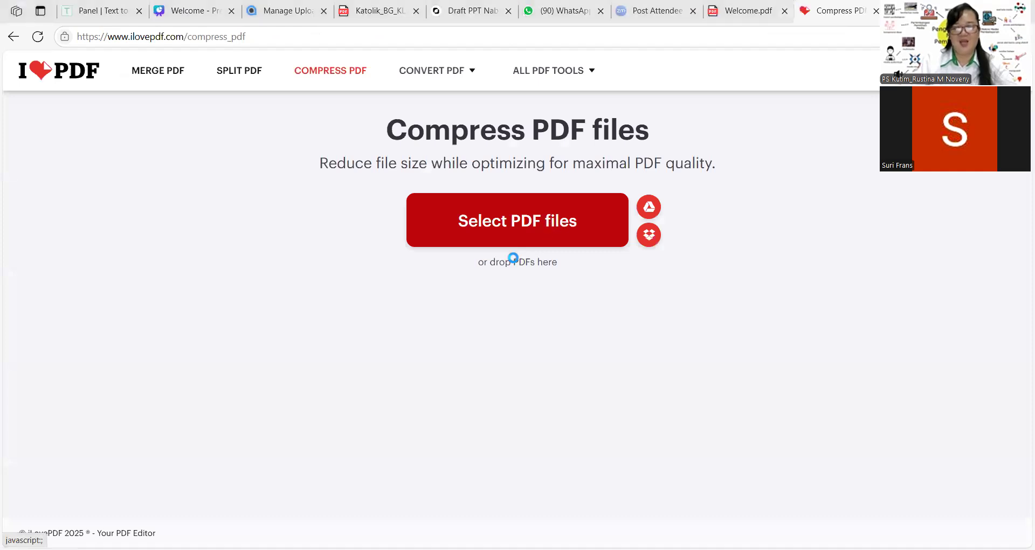
Select Welcome.pdf from Downloads in iLovePDF and start compressing it with Recommended Compression
click(478, 232)
click(272, 253)
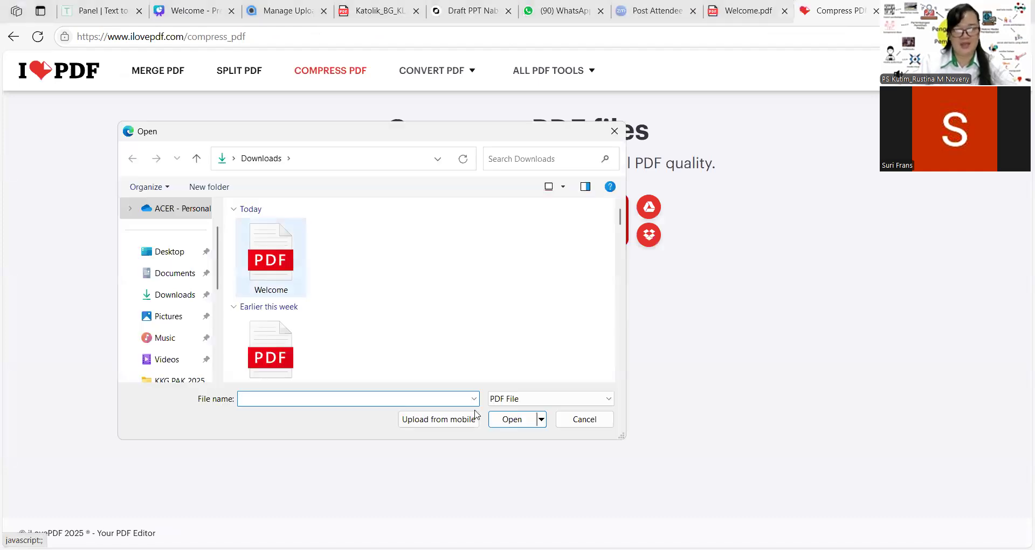
click(497, 428)
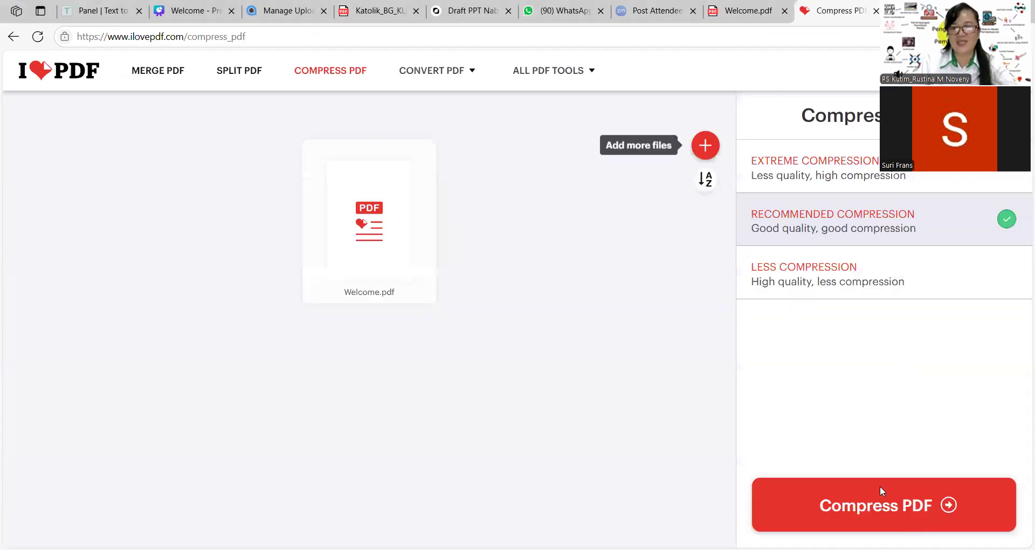
click(882, 490)
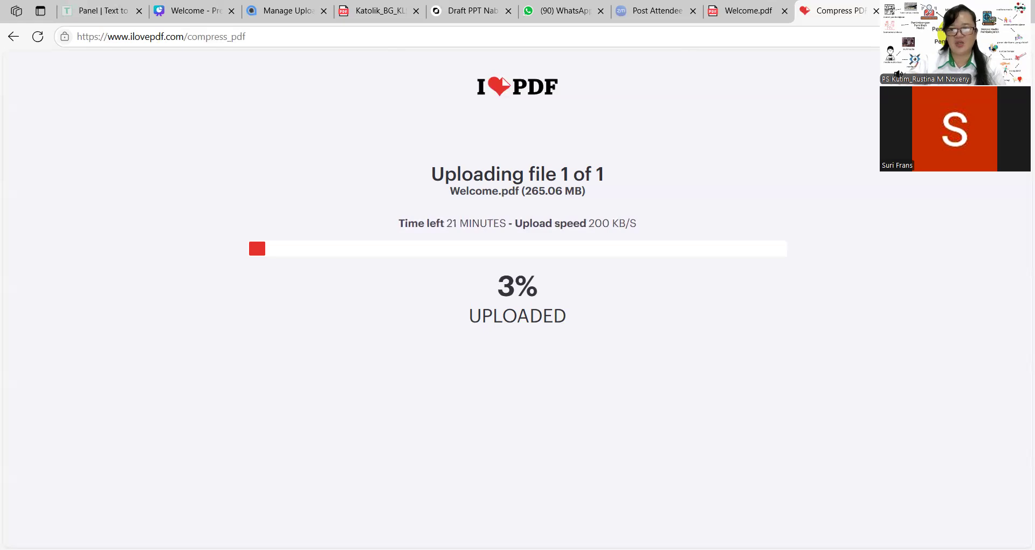
Search for "flippdf" in a new tab, open the FlipBook PDF site, check iLovePDF's upload progress and close the search results
key(ctrl+t)
click(560, 37)
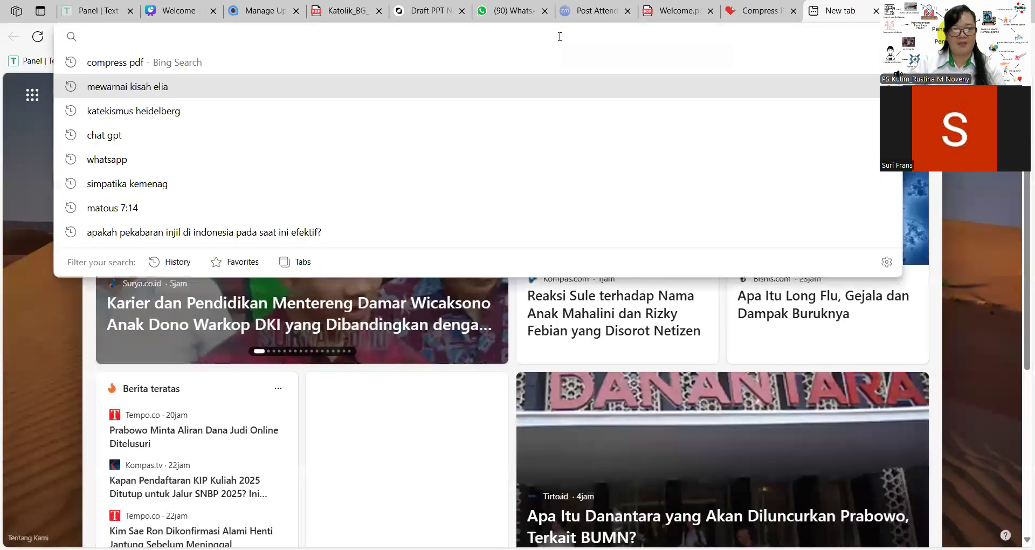
text(flip)
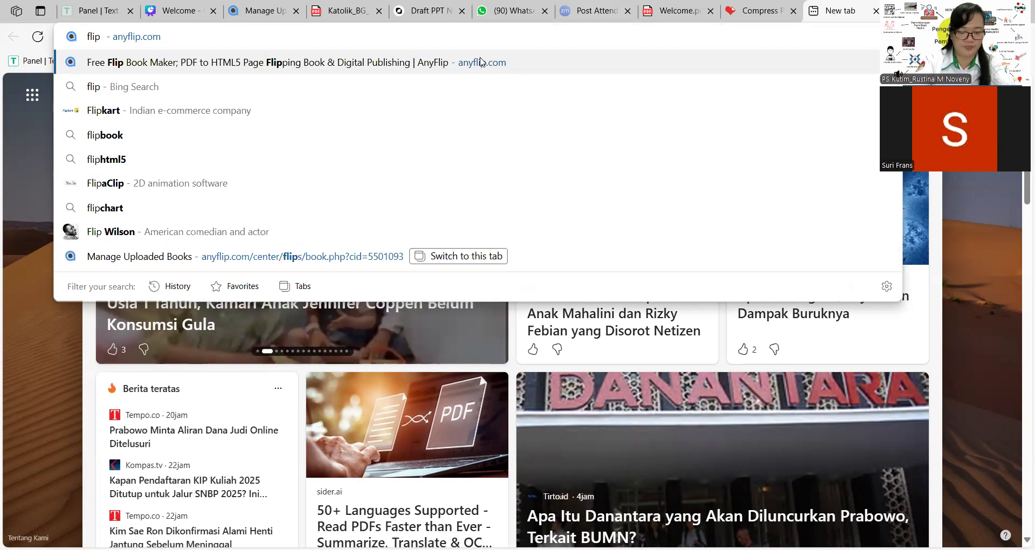
text(pdf)
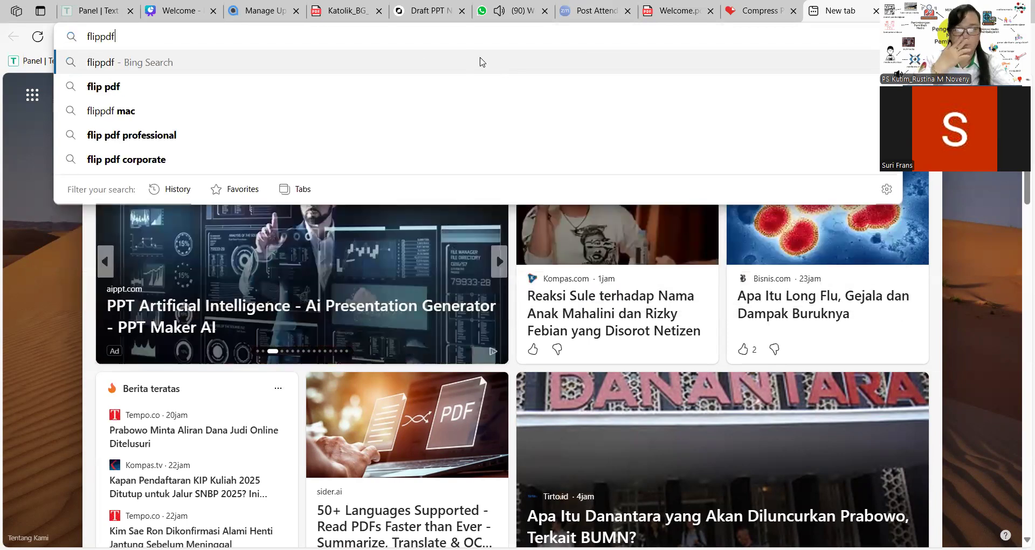
click(481, 62)
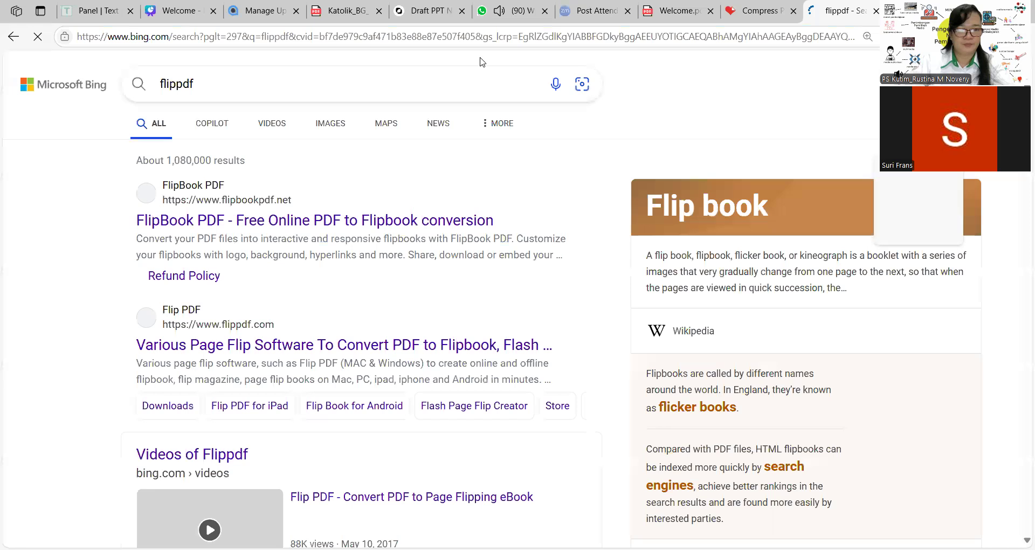
click(297, 225)
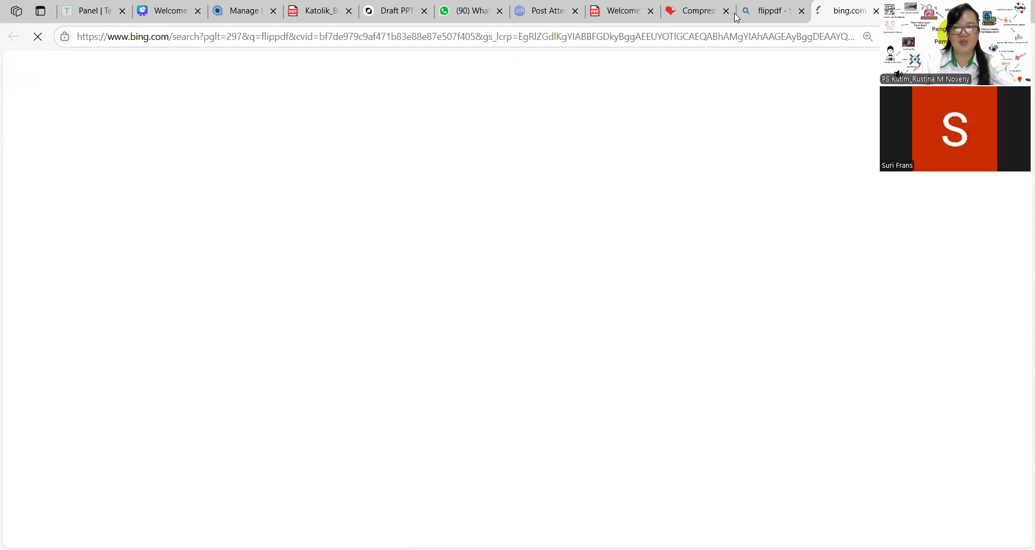
click(695, 10)
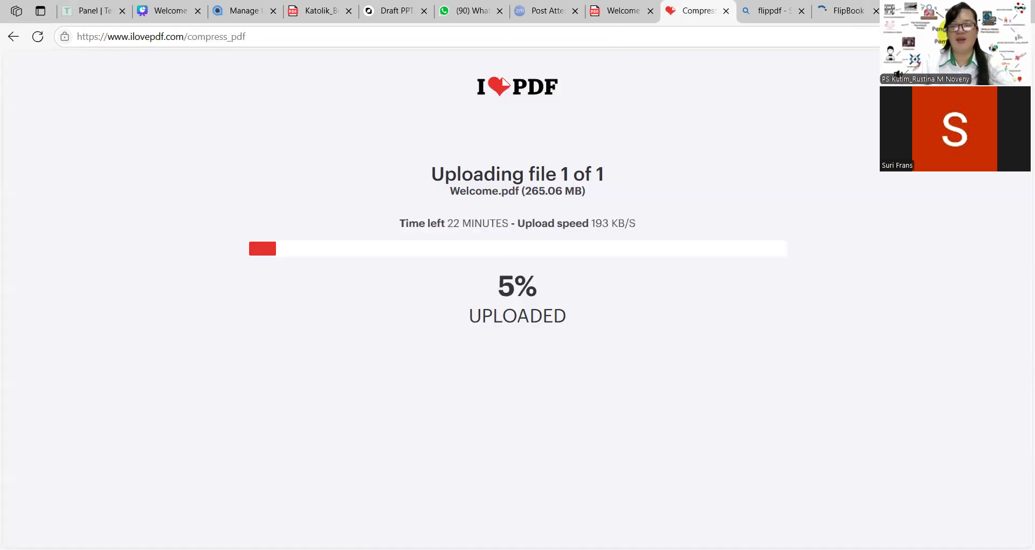
click(801, 17)
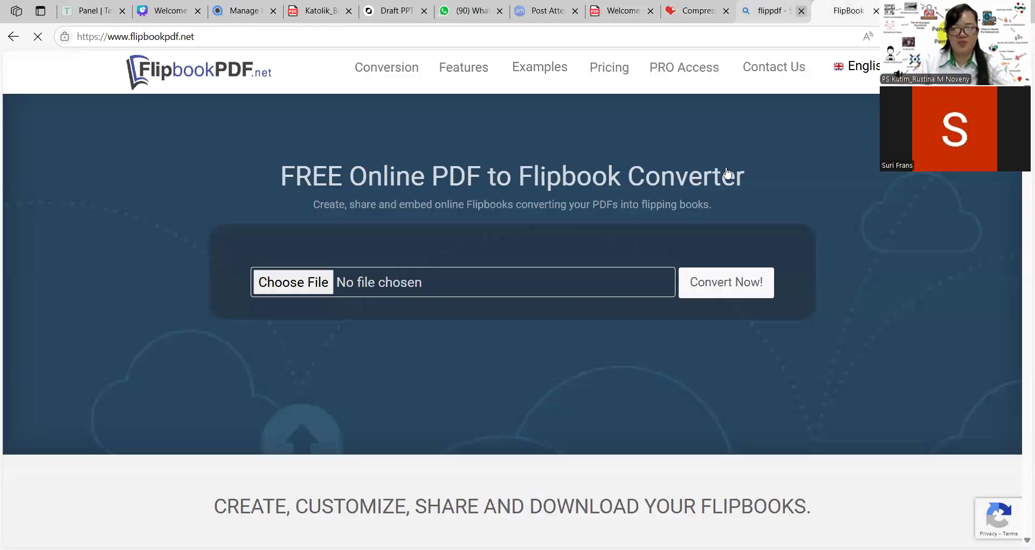
Try to load Welcome.pdf from Downloads into the FlipbookPDF converter and dismiss the site's alert
click(311, 282)
click(271, 268)
click(502, 426)
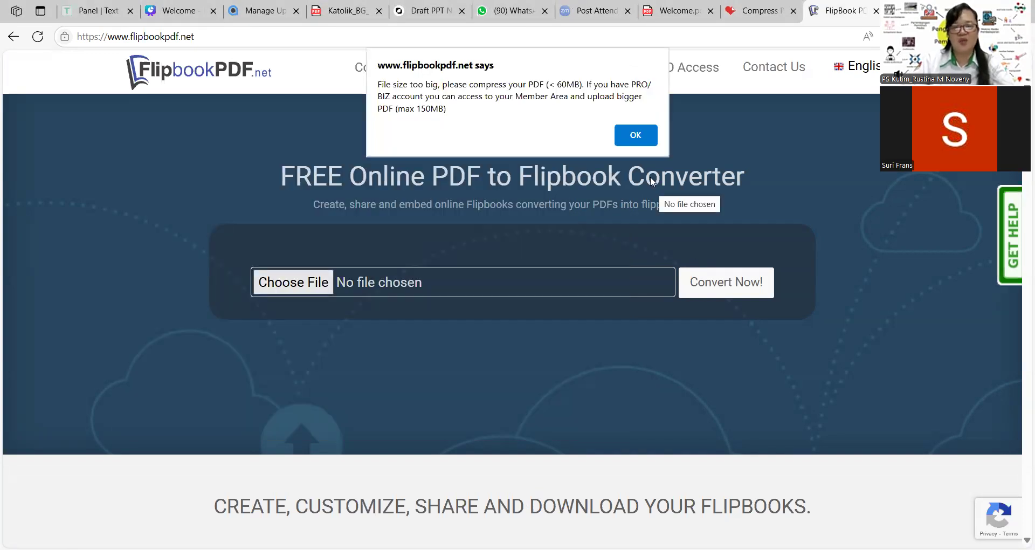
click(637, 135)
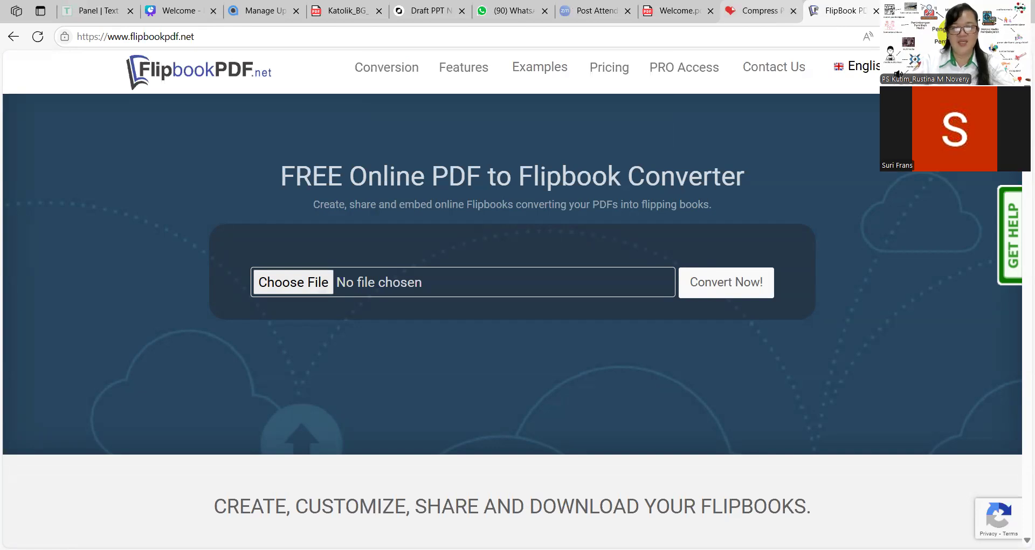
Switch to WhatsApp Web, open the training participant's chat that contains Katolik_BG_KLS_VI.pdf and start attaching a document
key(ctrl+shift+Tab)
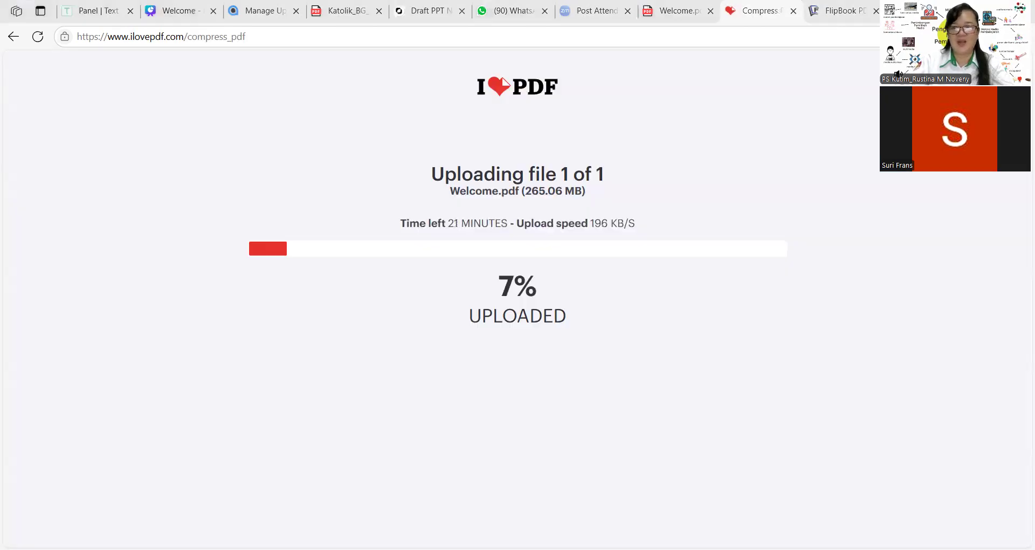
click(498, 12)
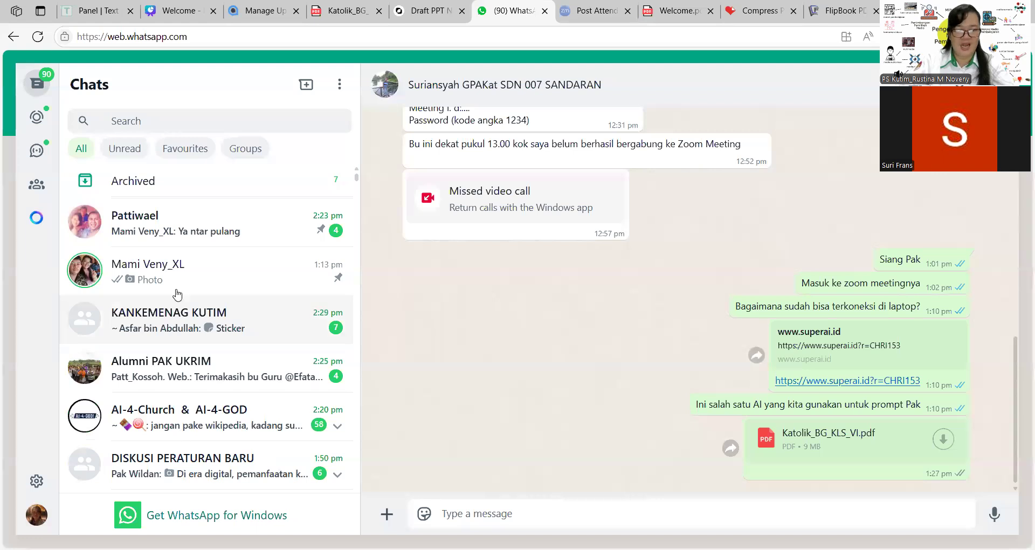
key(Up)
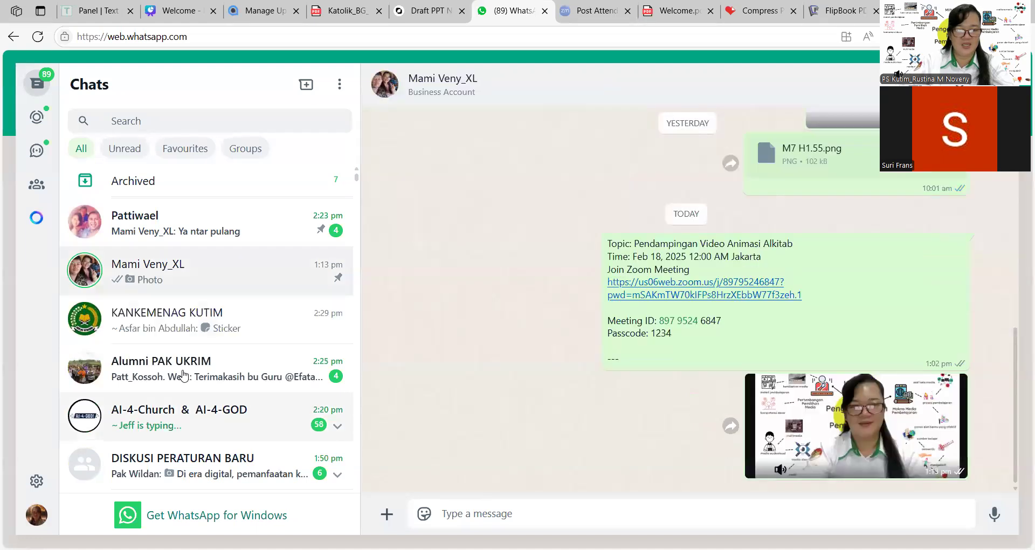
scroll(215, 427, down, 2)
click(214, 427)
click(387, 513)
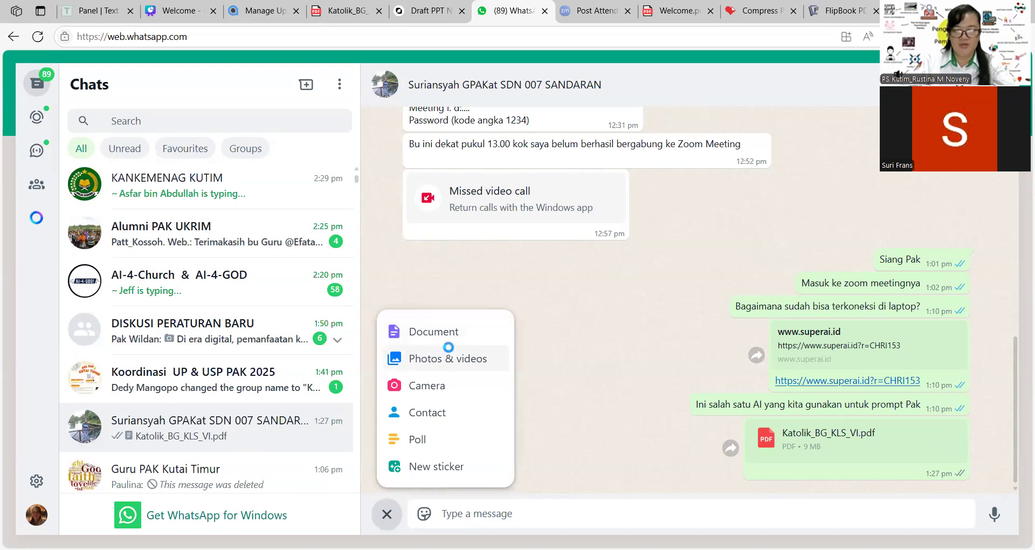
click(449, 353)
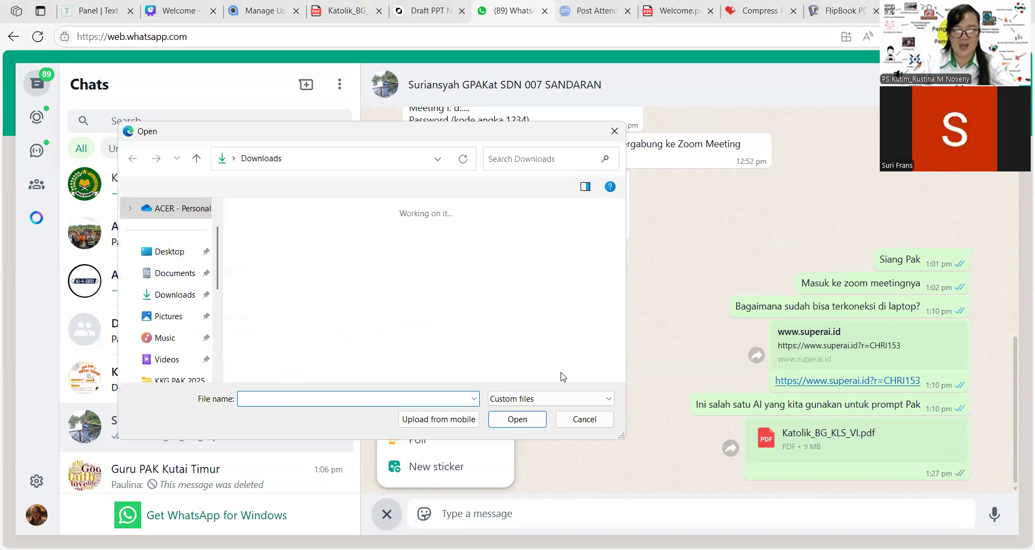
key(Escape)
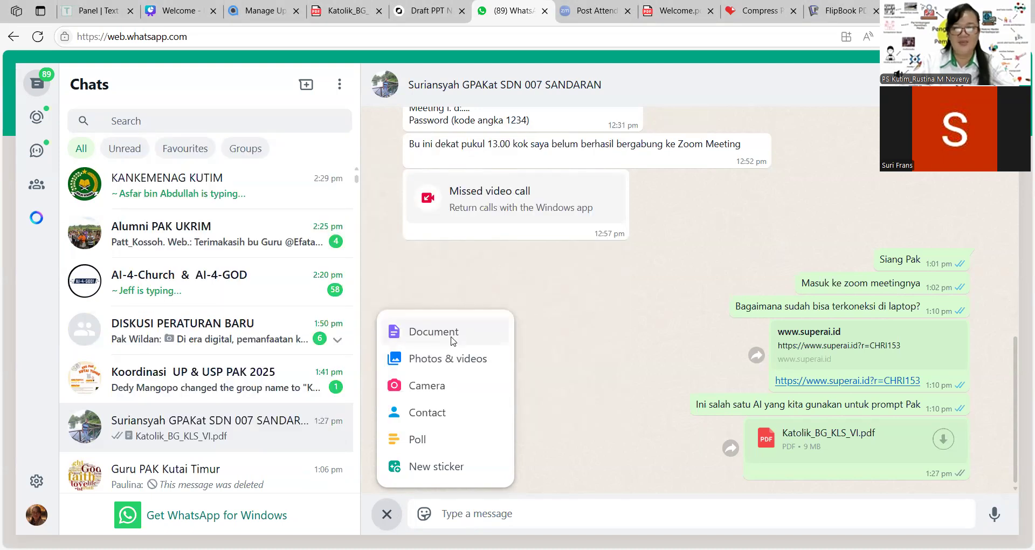
click(451, 340)
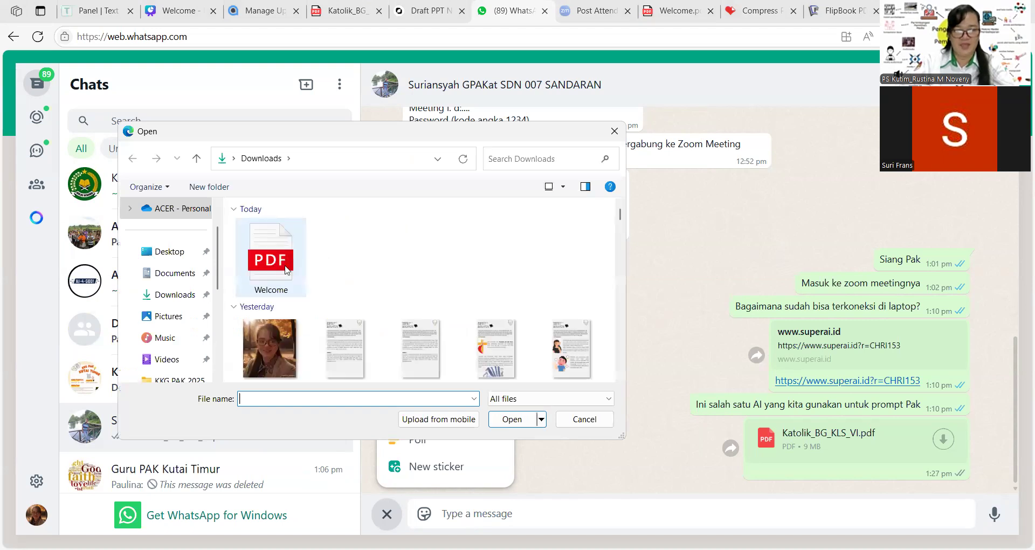
Rename the Welcome PDF in Downloads as "Nabi Elia Mengajak Umat Allah Bertobat" from the file chooser
click(285, 270)
double_click(278, 253)
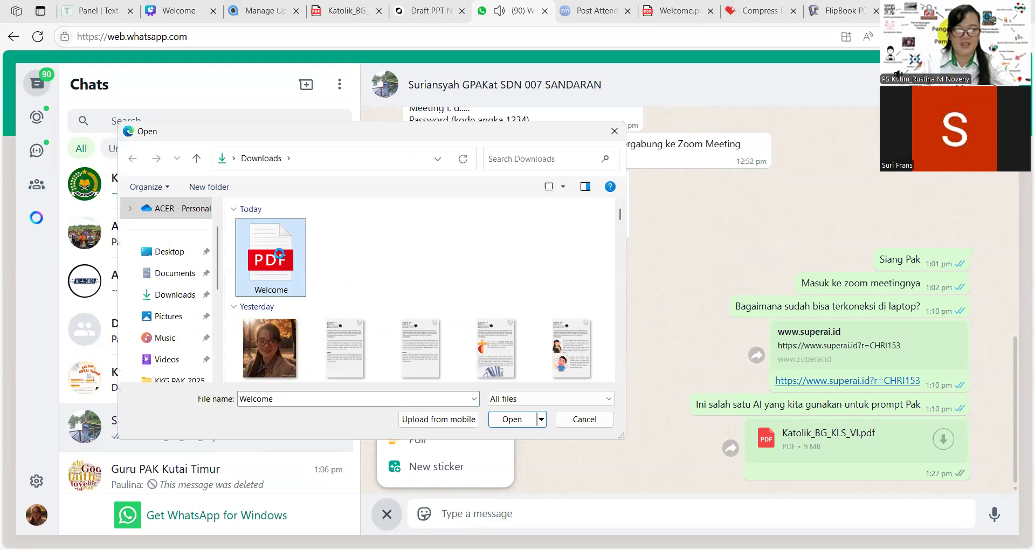
right_click(279, 253)
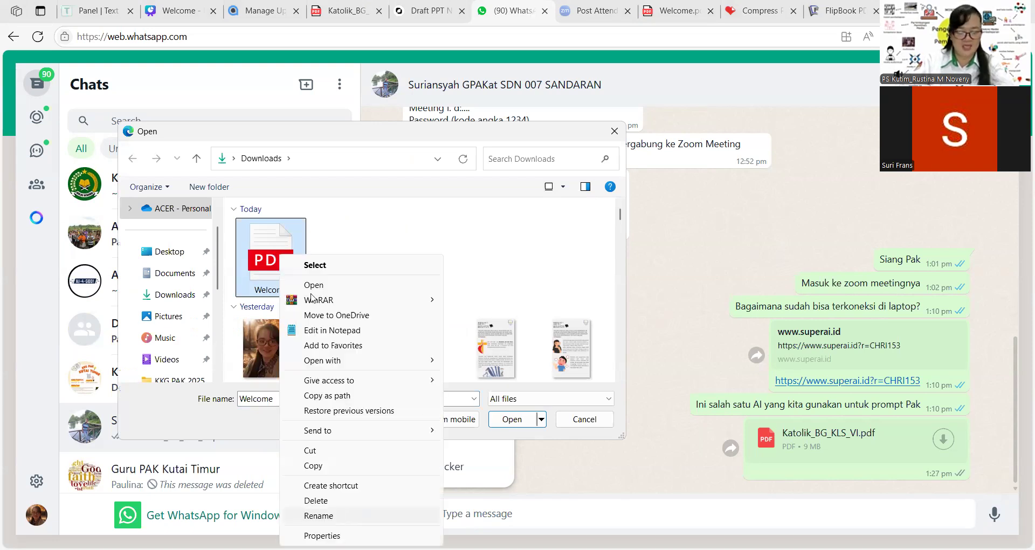
key(Return)
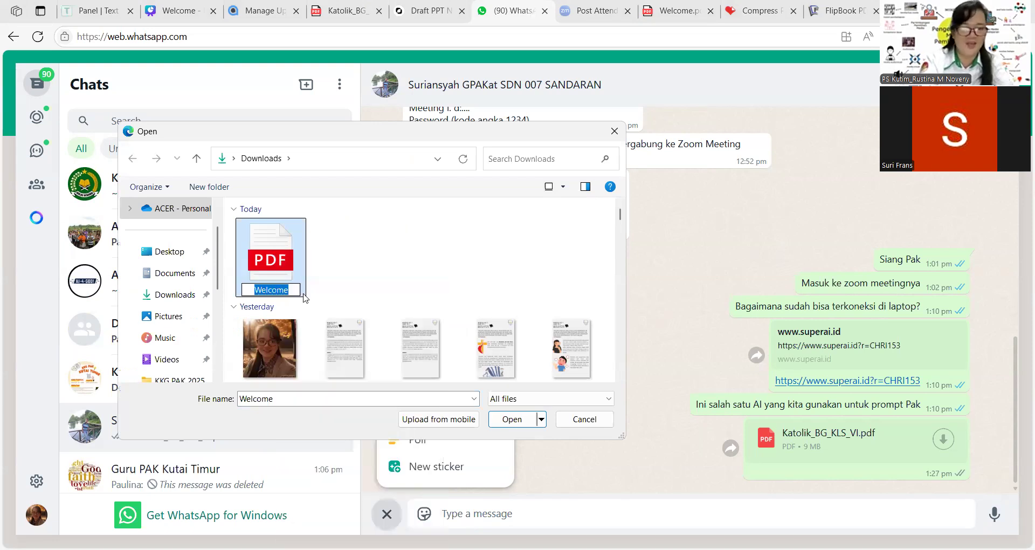
text(Nsabi)
key(BackSpace)
key(BackSpace)
key(BackSpace)
key(BackSpace)
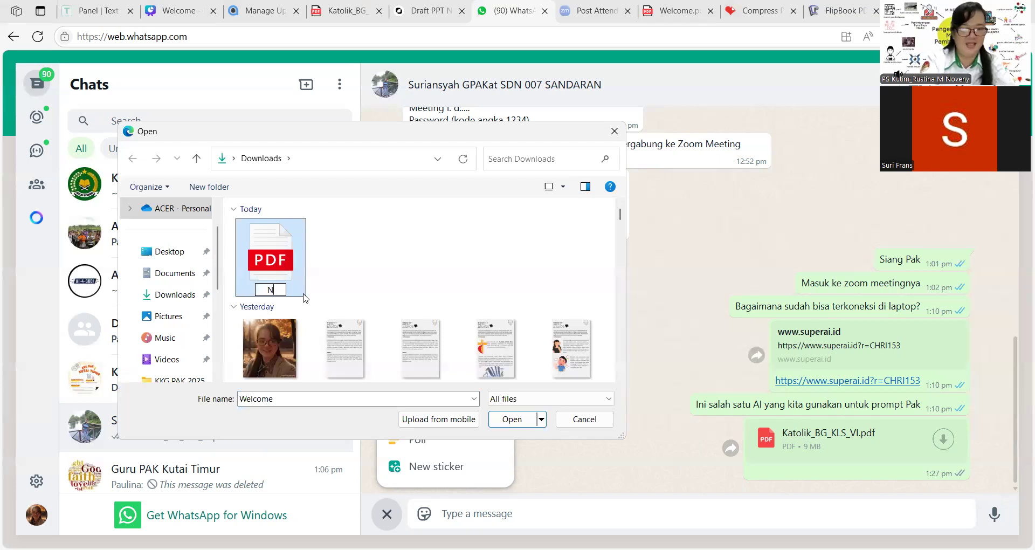
text(abi Elia)
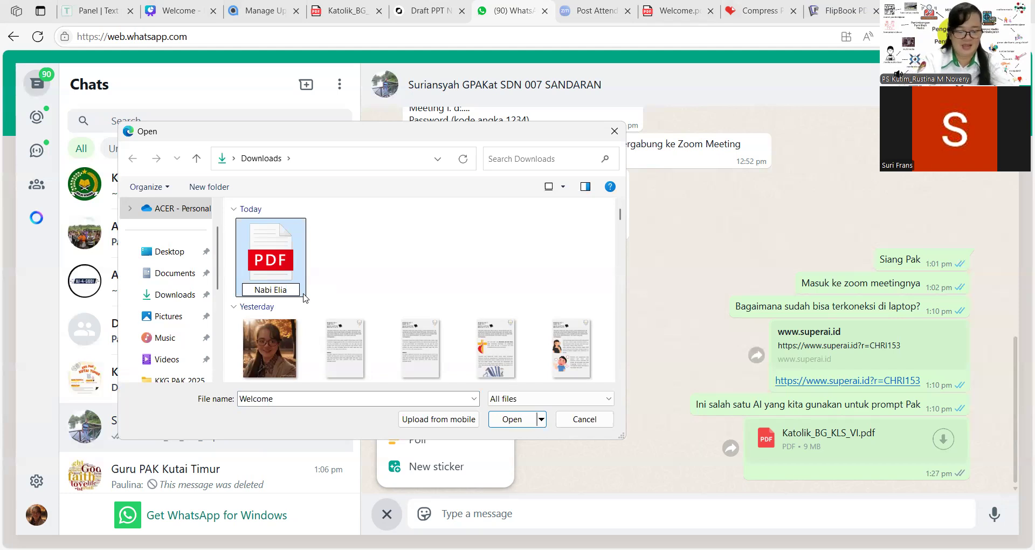
text( Me)
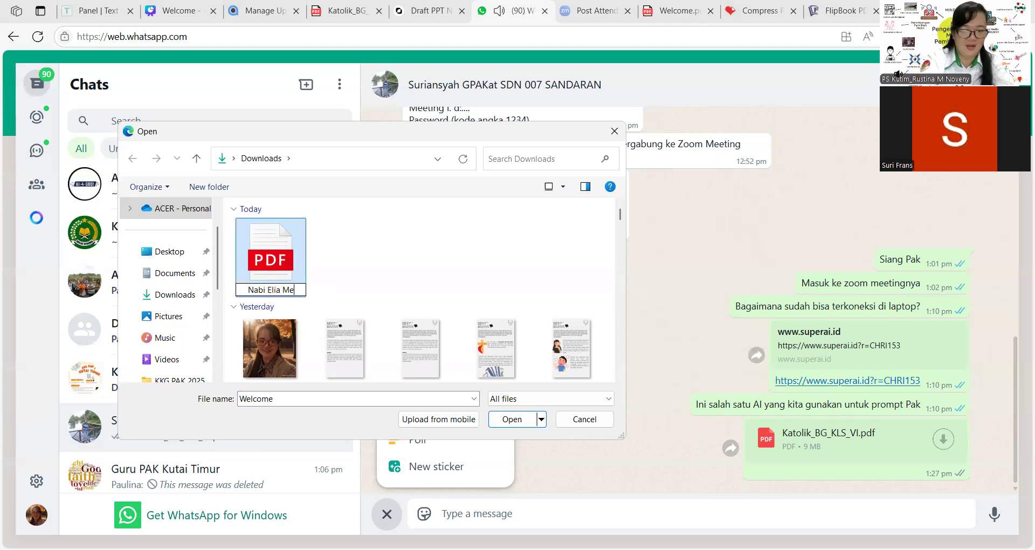
text(ngajak Umat Allah Bedrtoba)
key(BackSpace)
key(BackSpace)
key(BackSpace)
key(BackSpace)
key(BackSpace)
key(BackSpace)
text(rtobat)
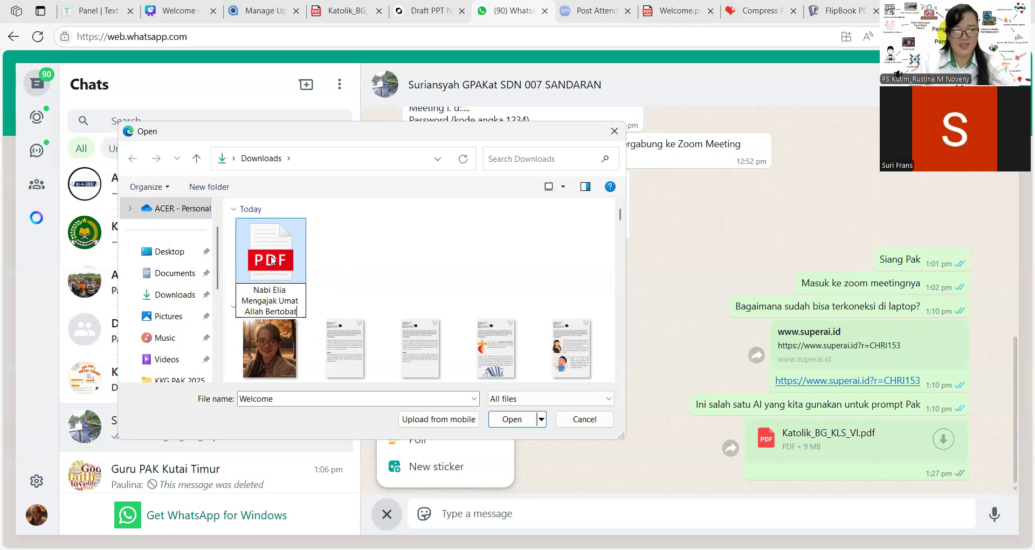
key(Return)
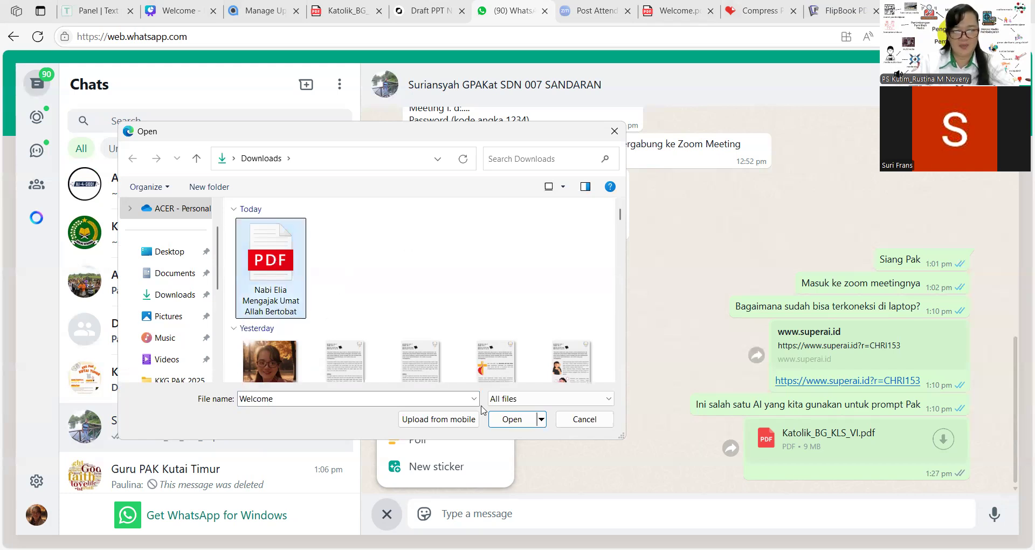
Send the renamed PDF without a caption in the open WhatsApp chat and return to the iLovePDF upload
click(501, 419)
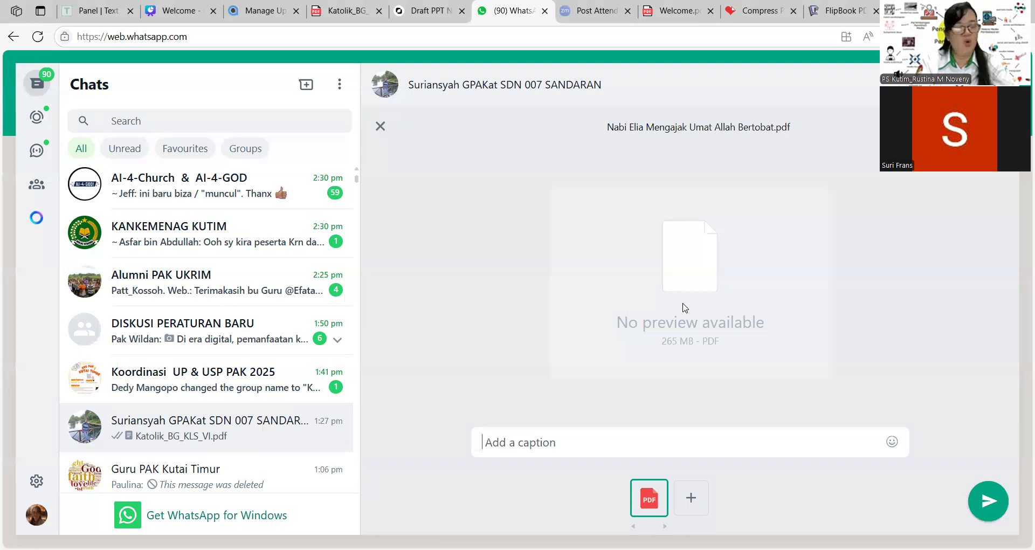
key(Escape)
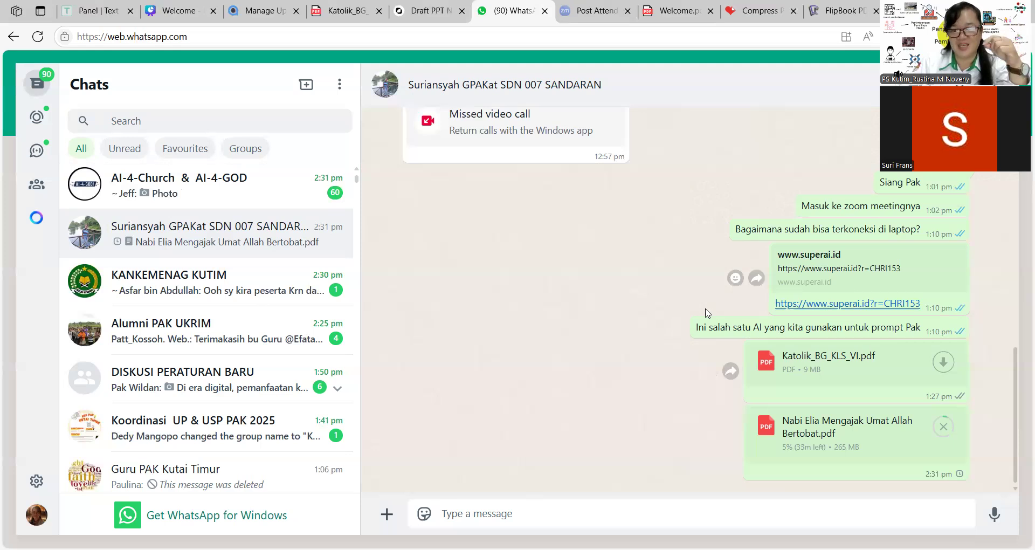
key(ctrl+Tab)
key(ctrl+Tab)
key(ctrl+Tab)
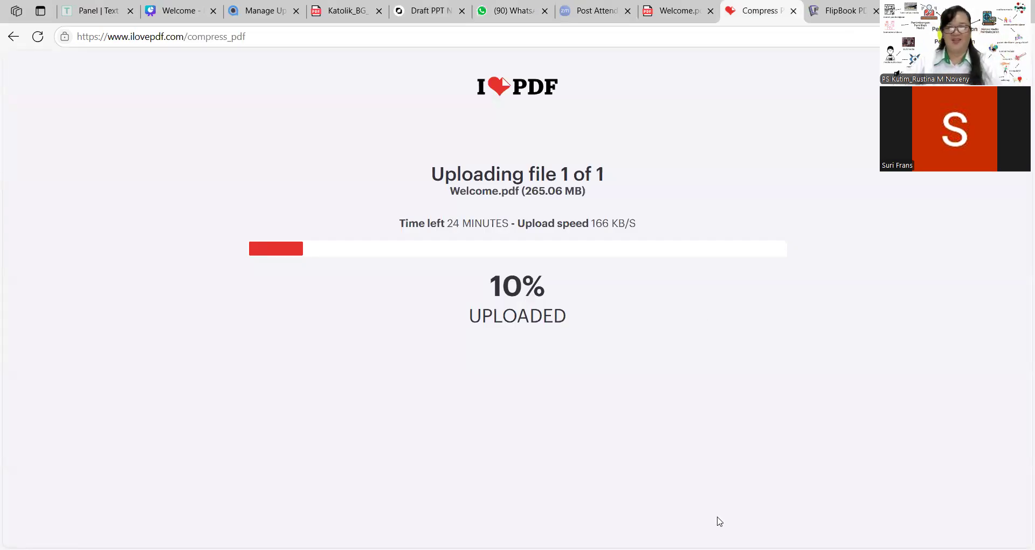
Examine the FlipbookPDF converter page, iLovePDF's upload progress and the first two pages of Welcome.pdf
click(839, 16)
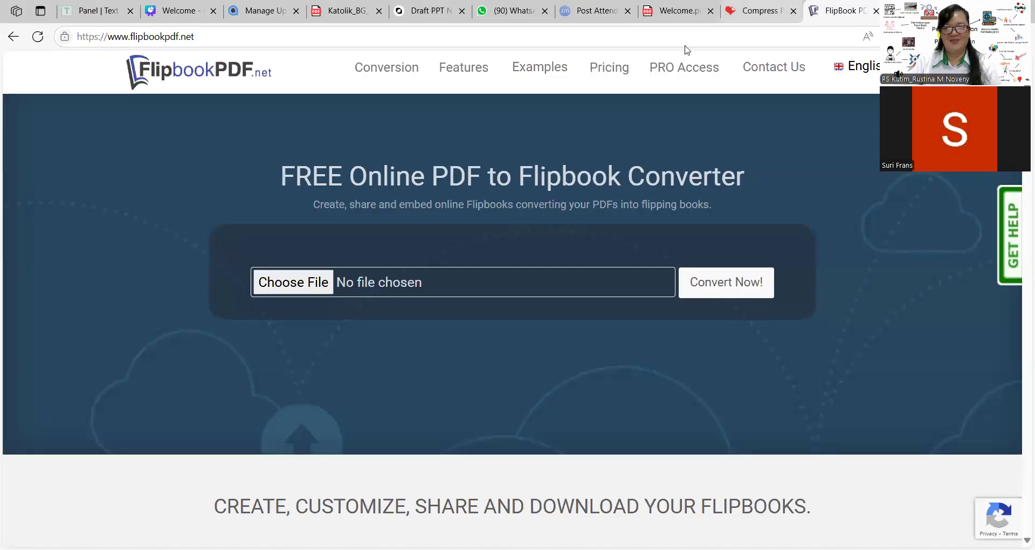
click(772, 15)
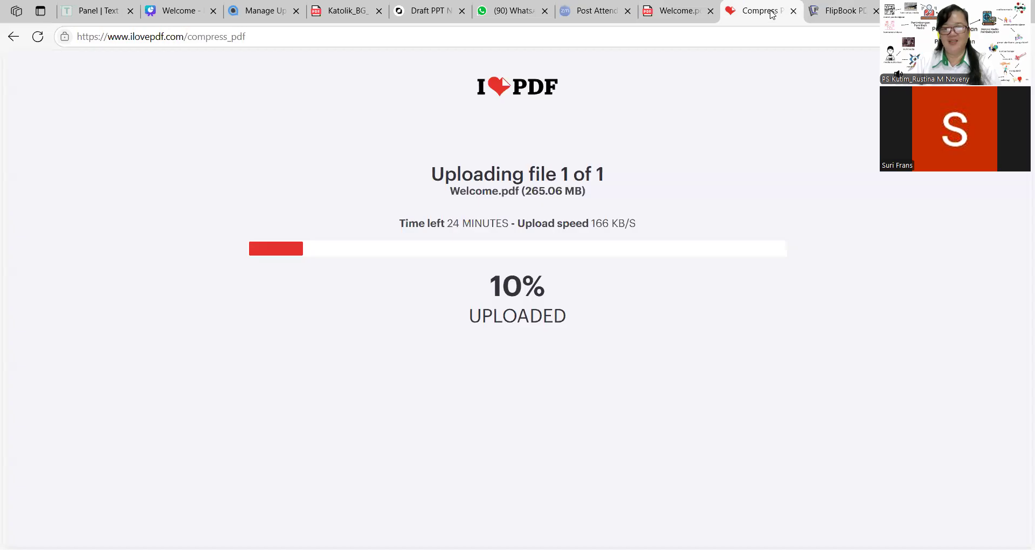
click(682, 15)
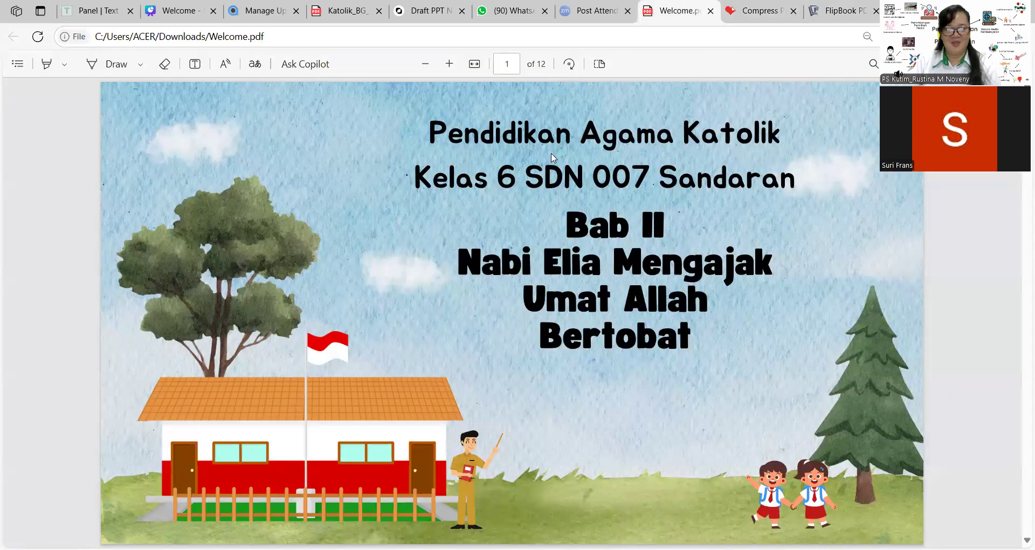
scroll(551, 156, down, 3)
scroll(633, 28, down, 3)
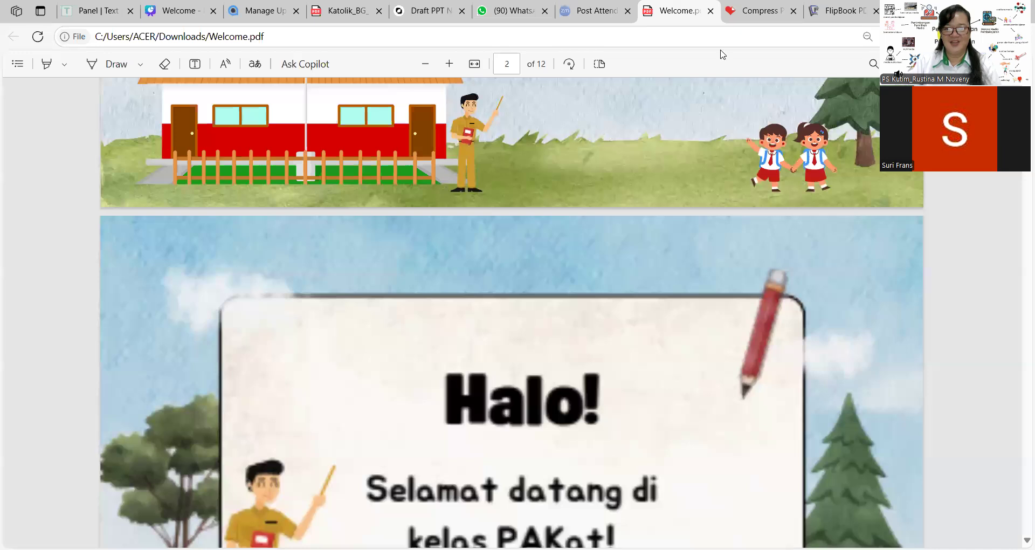
scroll(782, 33, up, 5)
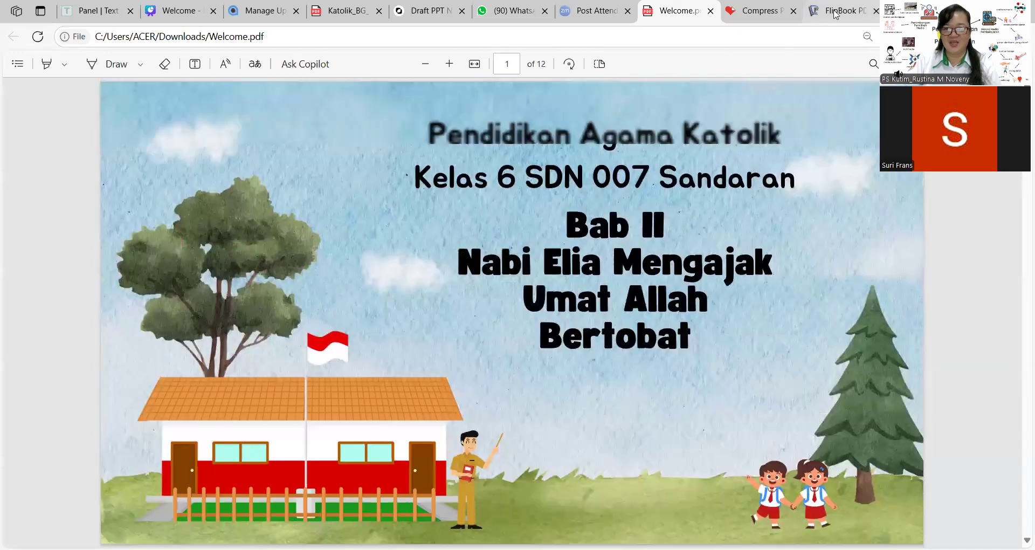
click(836, 12)
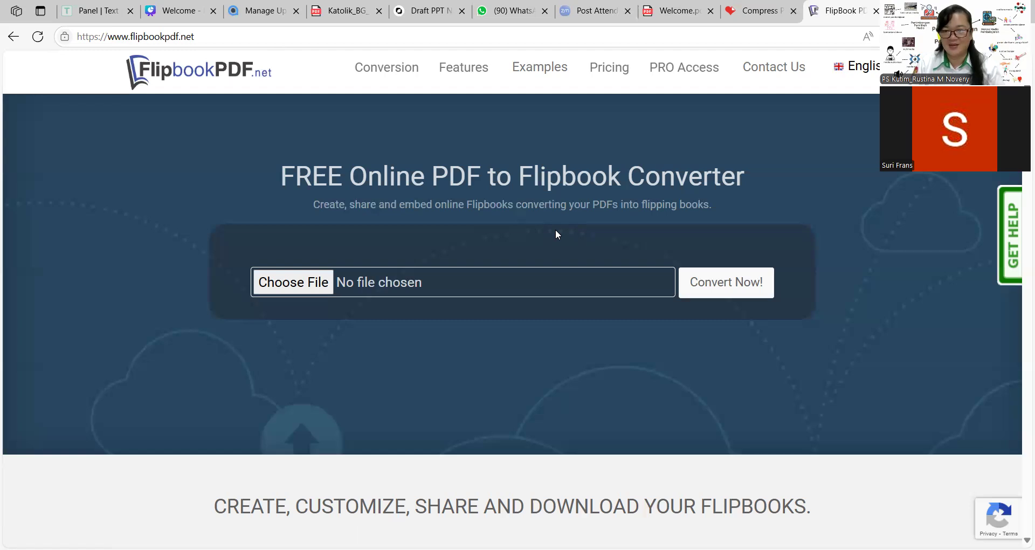
click(762, 12)
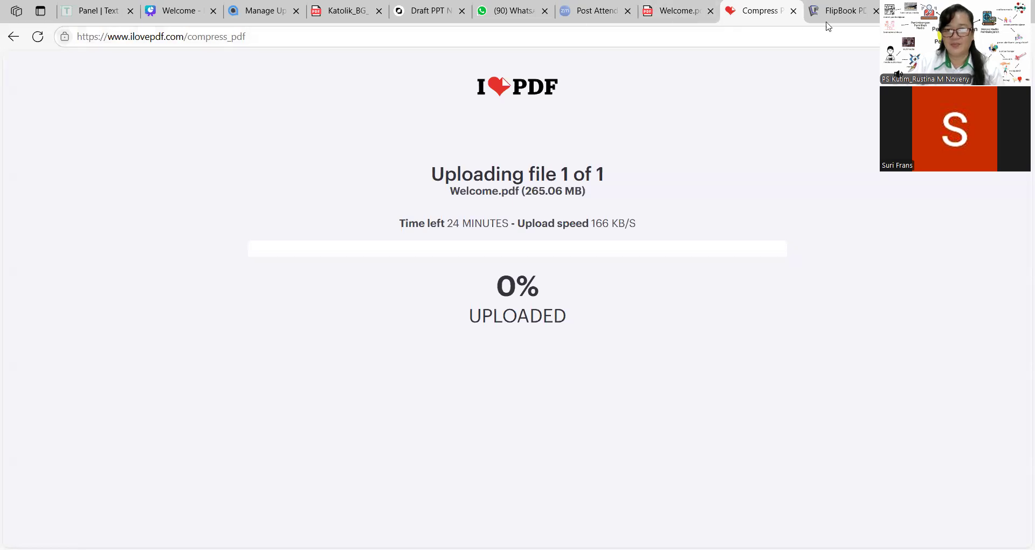
click(845, 15)
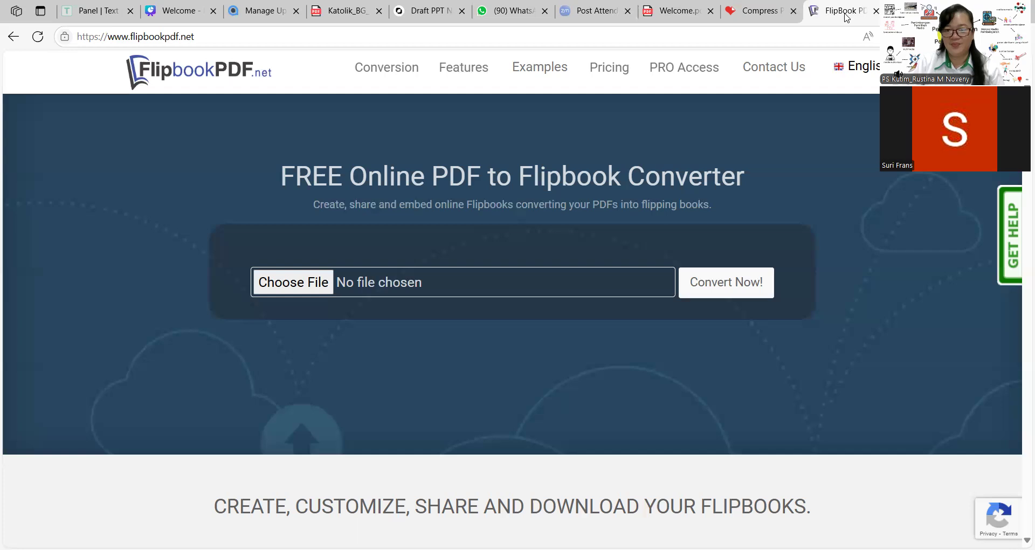
click(671, 6)
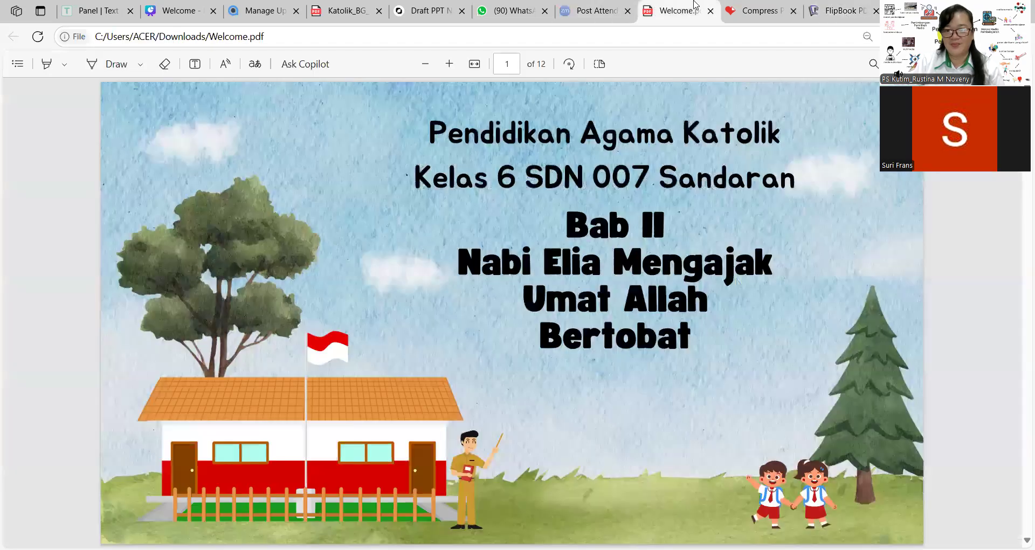
Reload iLovePDF's Compress PDF page, select the renamed Nabi Elia PDF and start compressing it with Extreme Compression
click(742, 16)
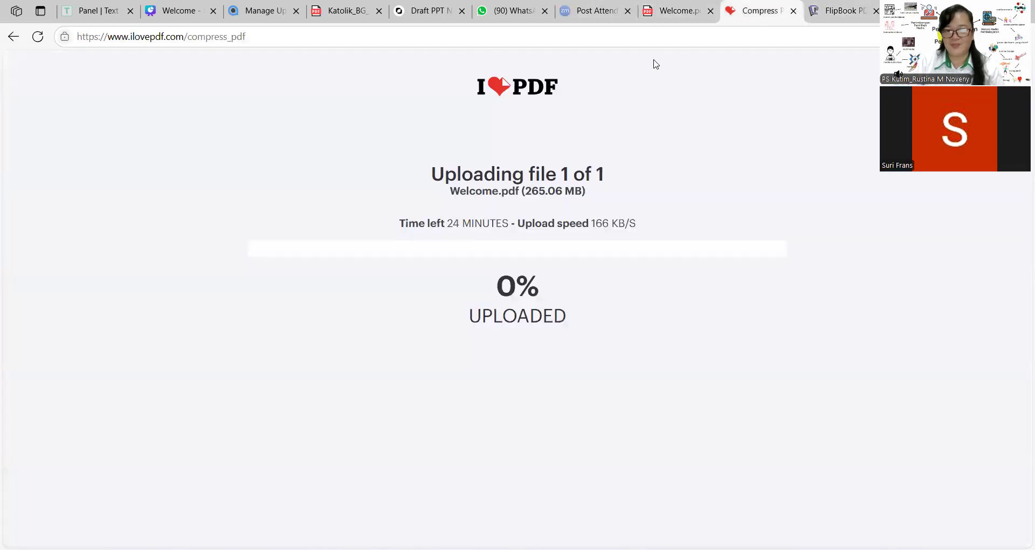
click(446, 37)
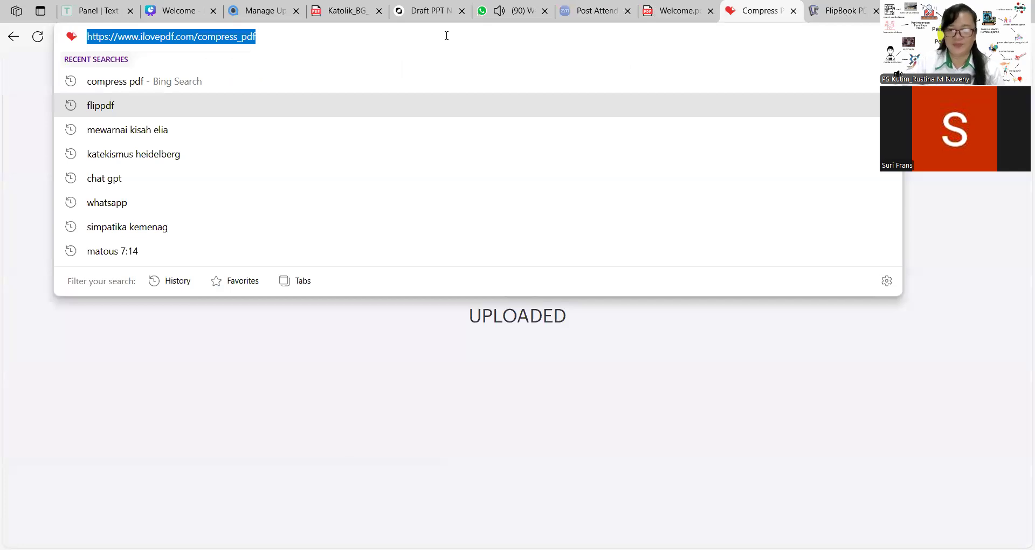
key(Return)
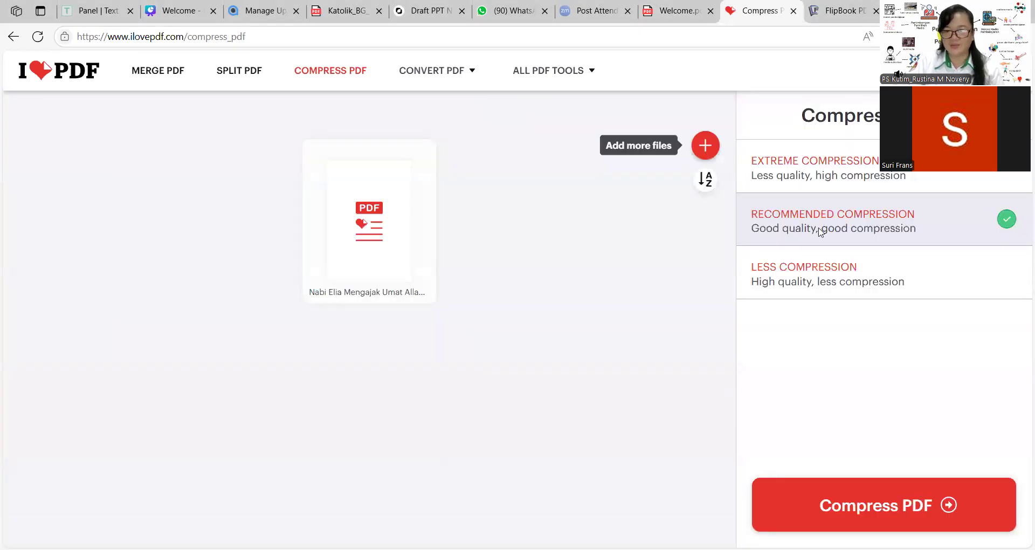
click(814, 167)
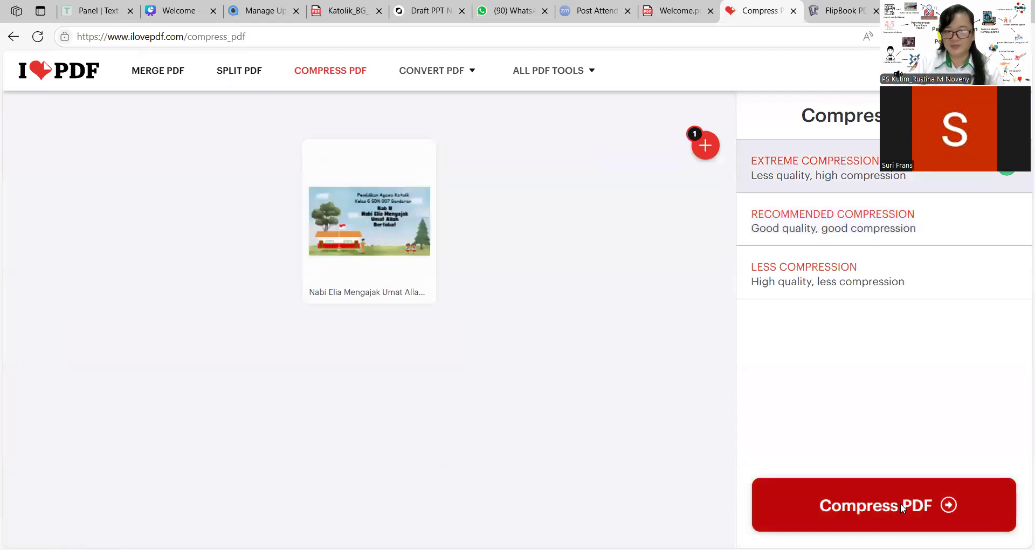
click(903, 507)
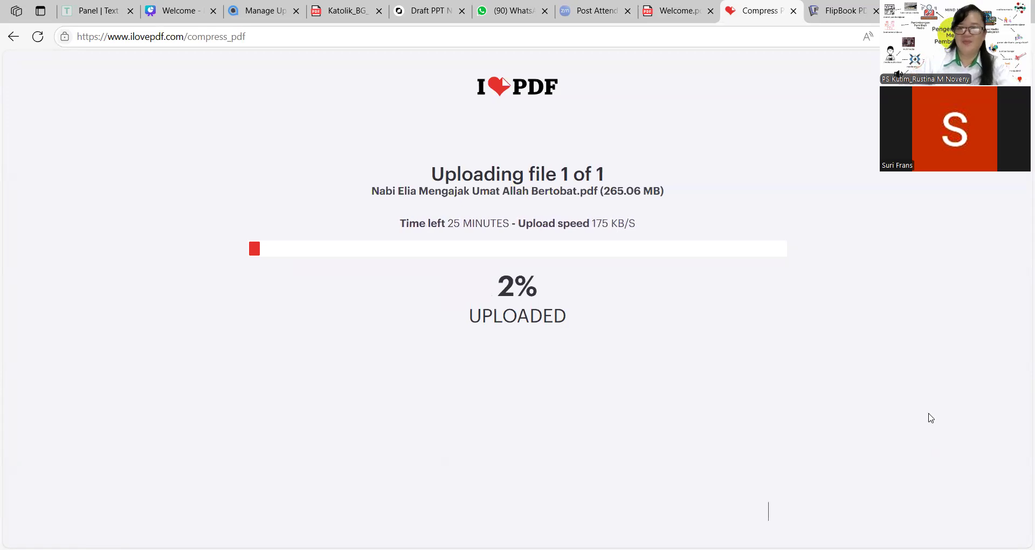
Close the FlipbookPDF site, look at the Welcome design in Canva and return to iLovePDF's upload progress
click(876, 11)
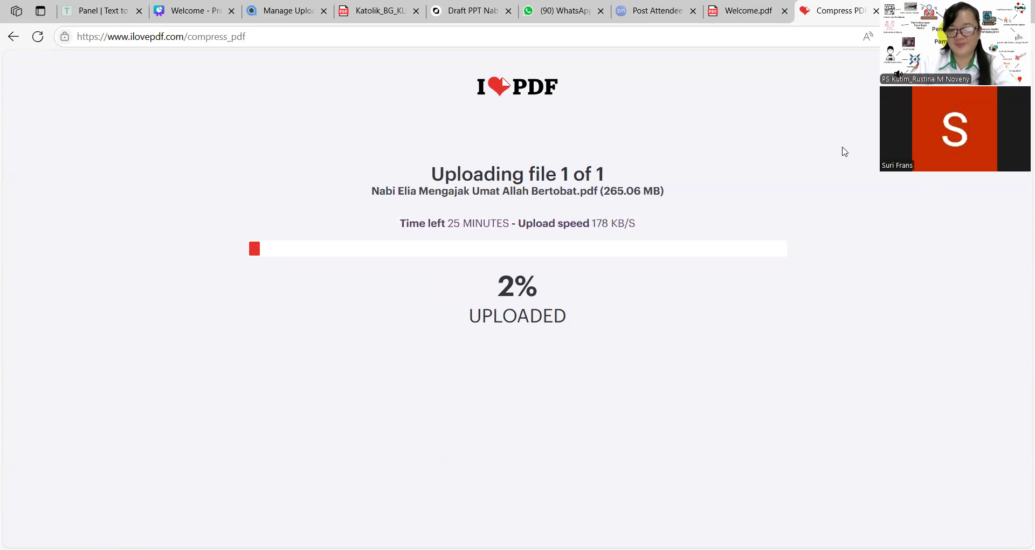
click(175, 9)
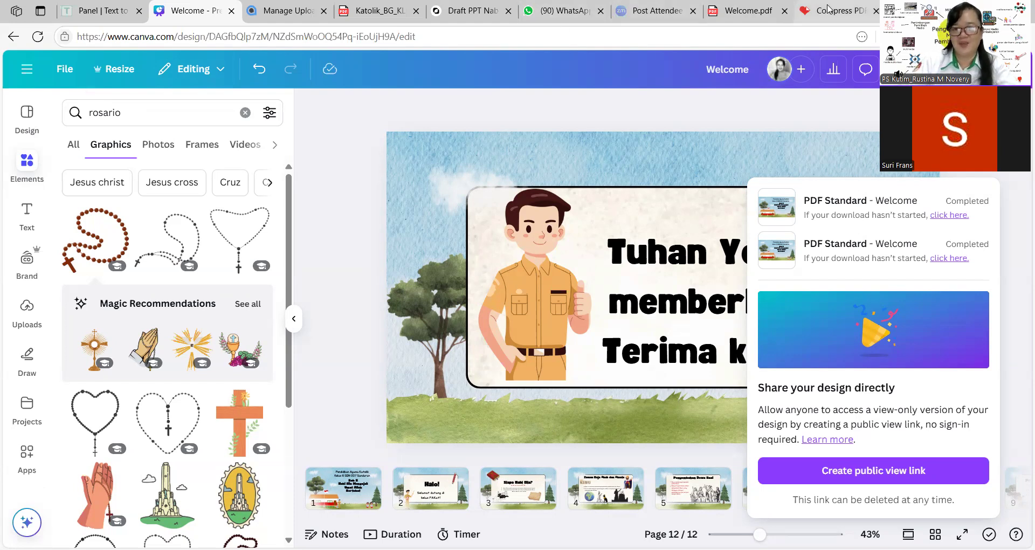
click(829, 9)
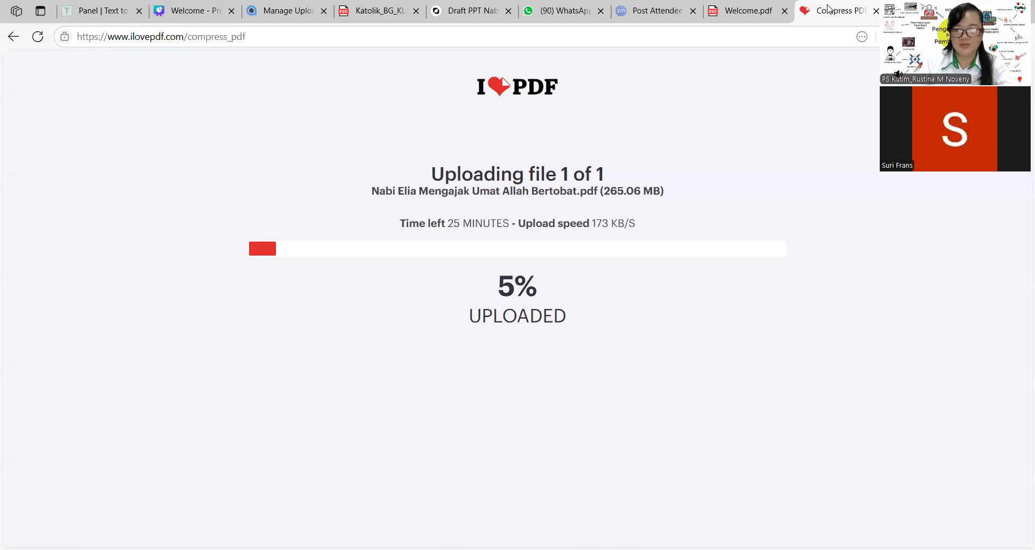
Check the Welcome design in Canva, the PDF transfer in WhatsApp and iLovePDF's upload progress, and return to the first page of Welcome.pdf
click(732, 15)
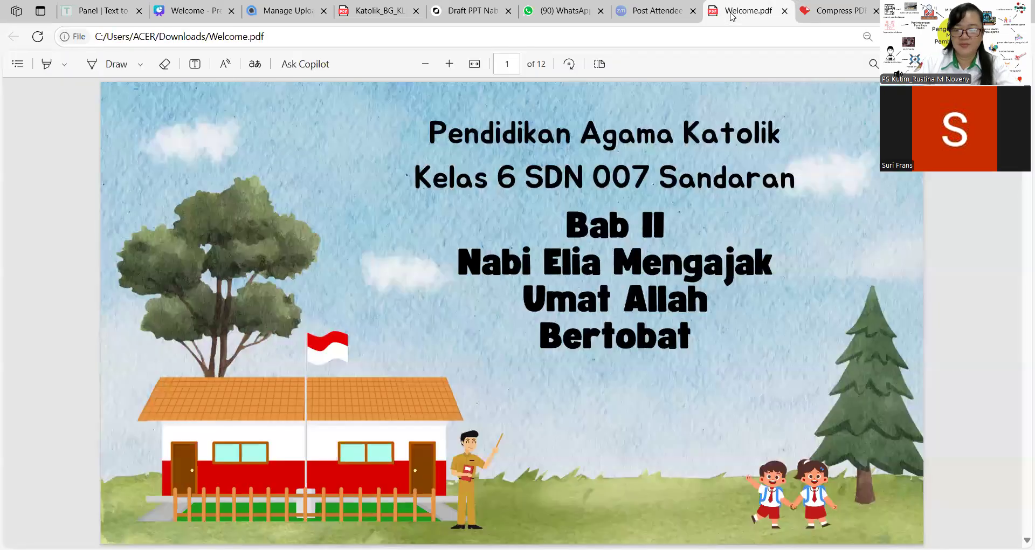
click(829, 15)
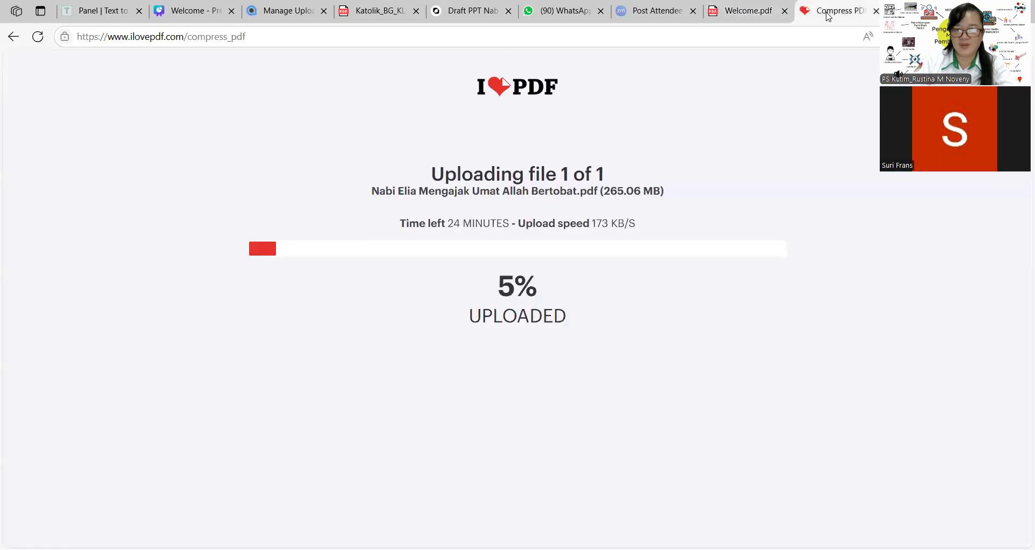
click(188, 13)
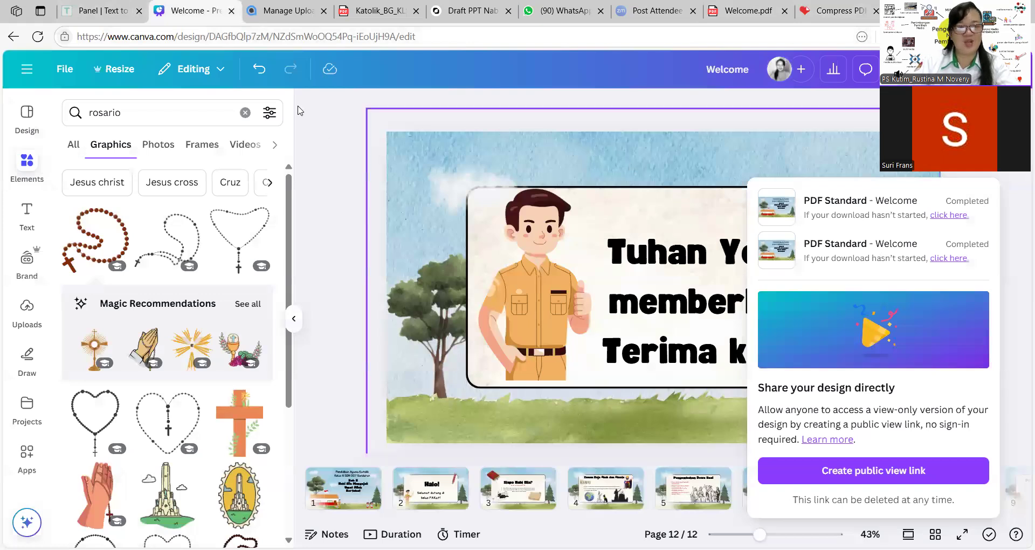
click(558, 12)
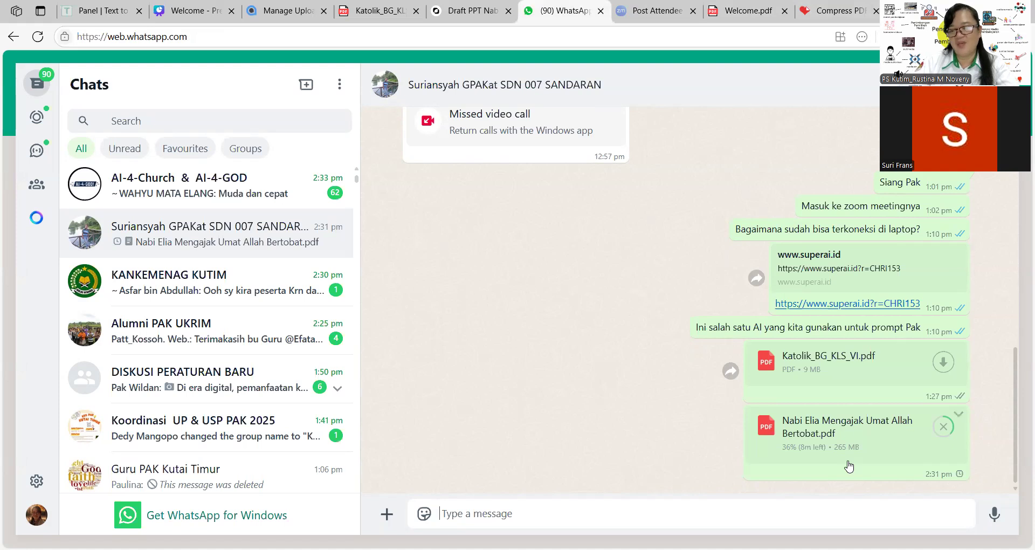
click(838, 11)
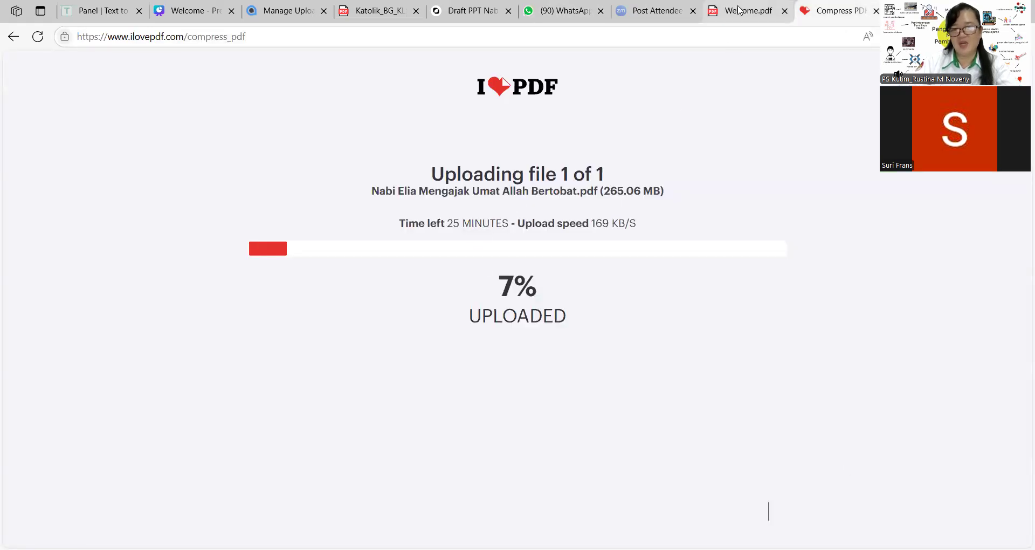
mouse_move(739, 12)
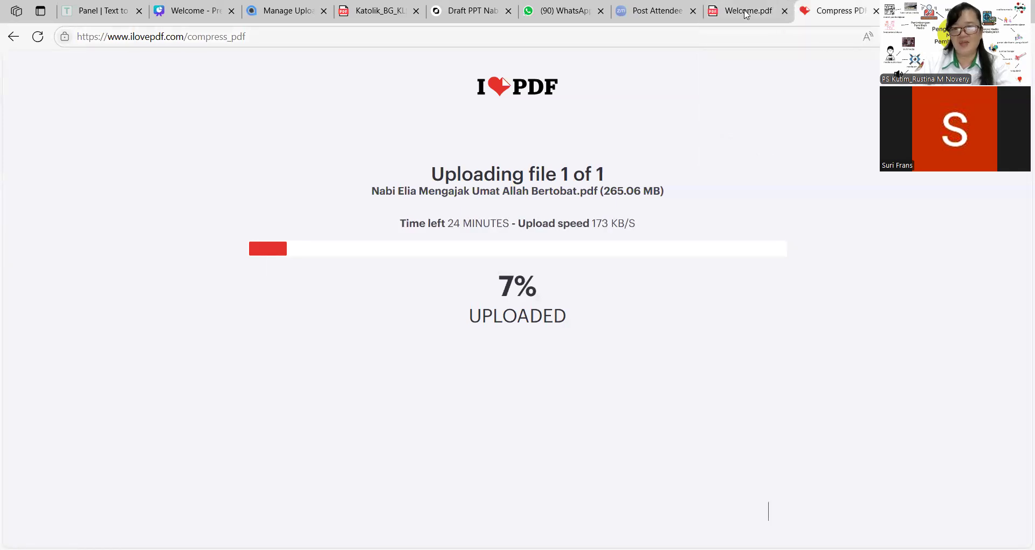
click(747, 13)
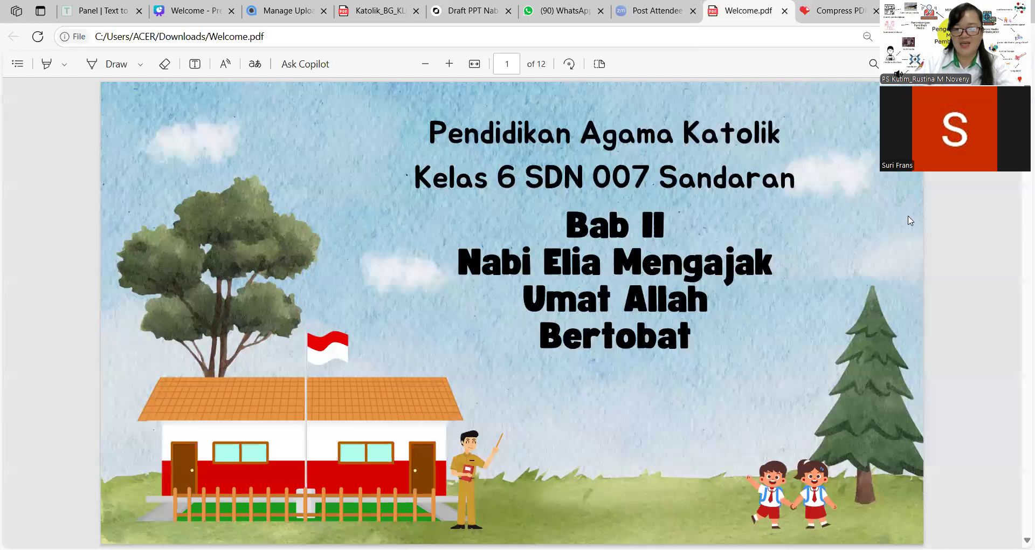